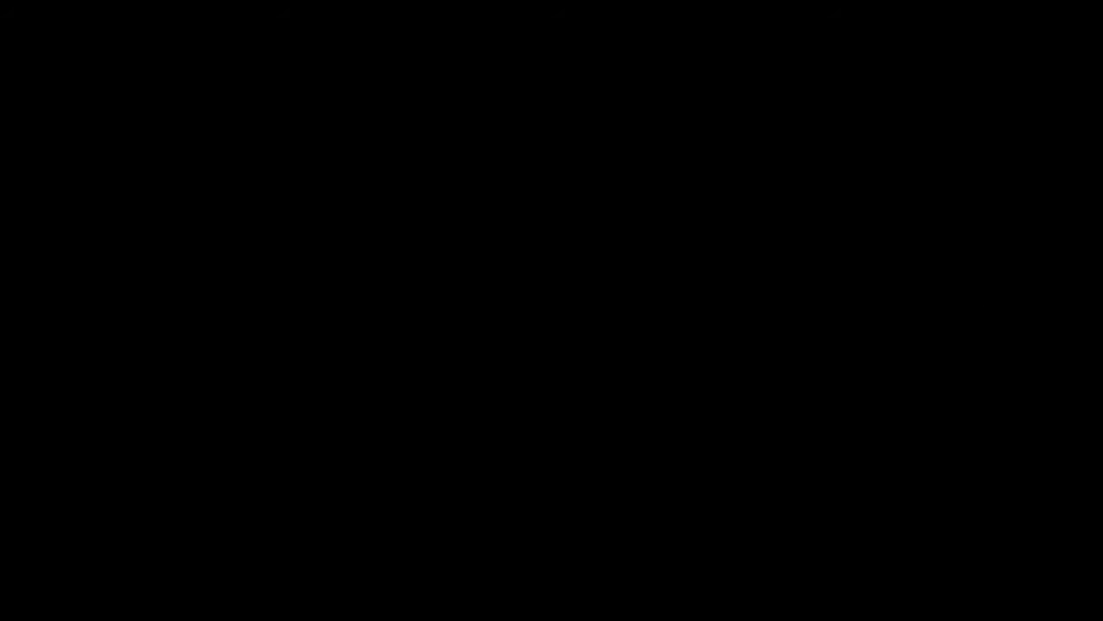
Draw circles of radius 50 and 100 sharing one centre point.
type("C")
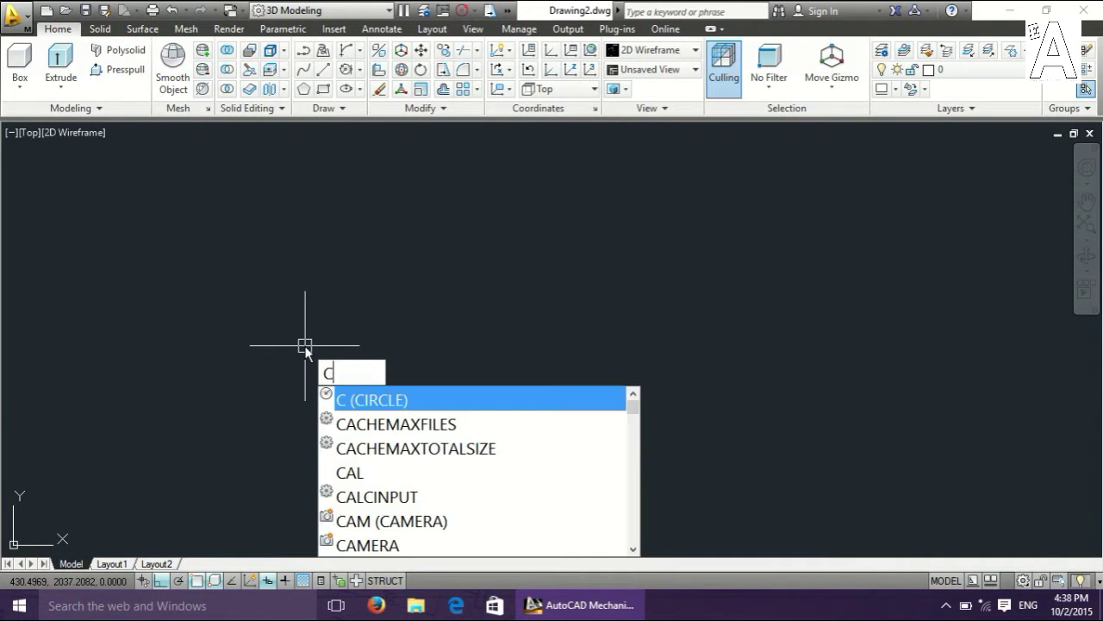
key("Return")
left_click(352, 337)
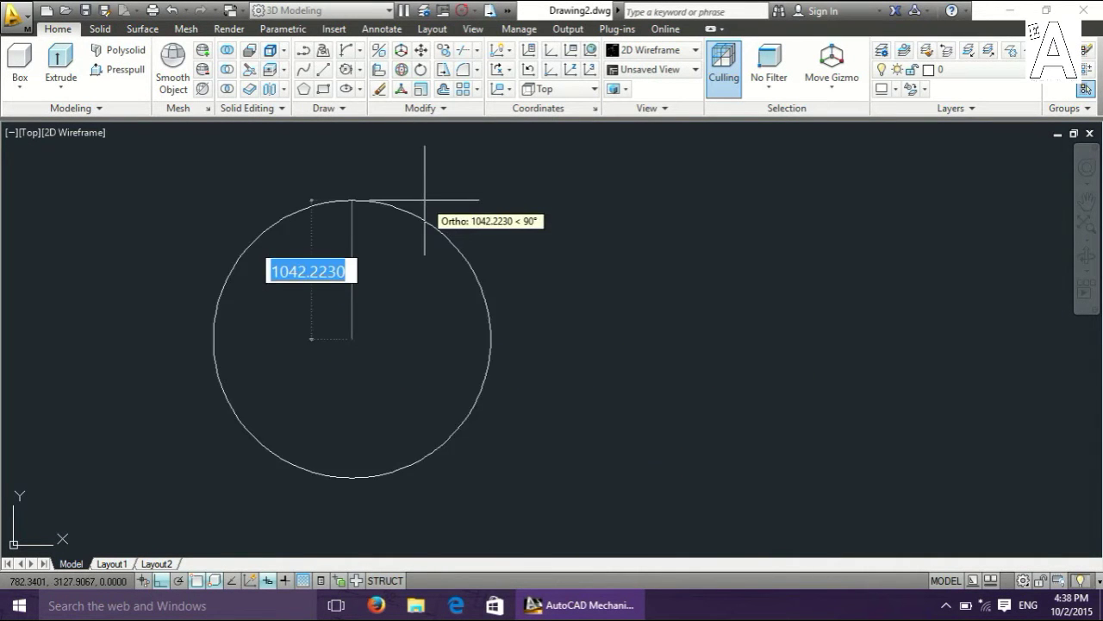
left_click(424, 200)
type("50")
key("Return")
type("c")
key("Return")
left_click(361, 340)
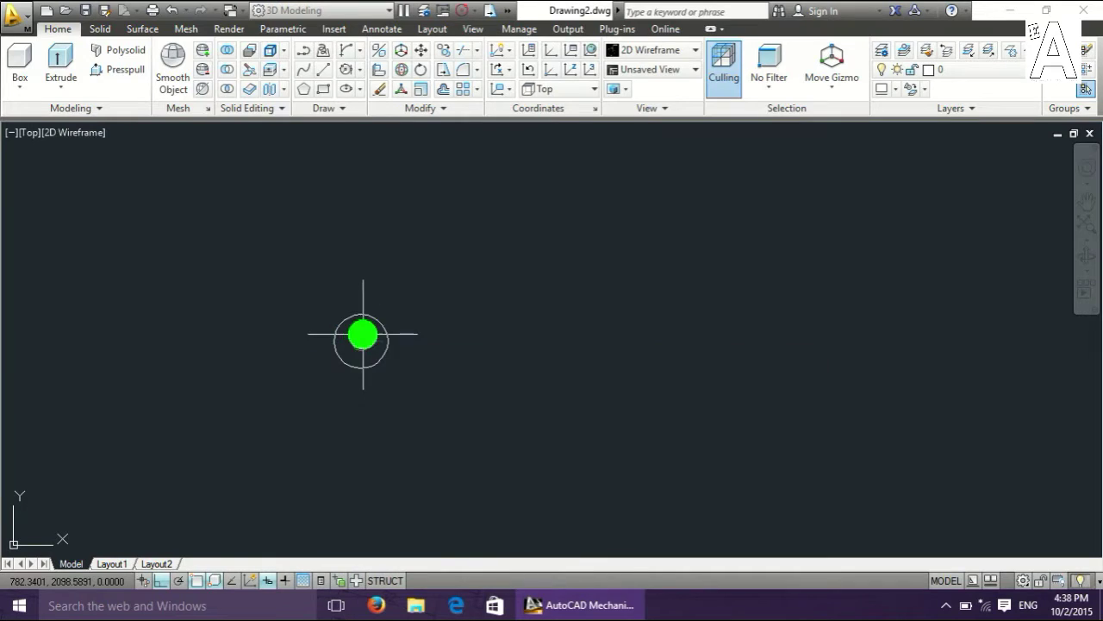
type("100")
key("Return")
key("Return")
Add a concentric radius 180 outer circle and zoom out to frame all three.
left_click(361, 341)
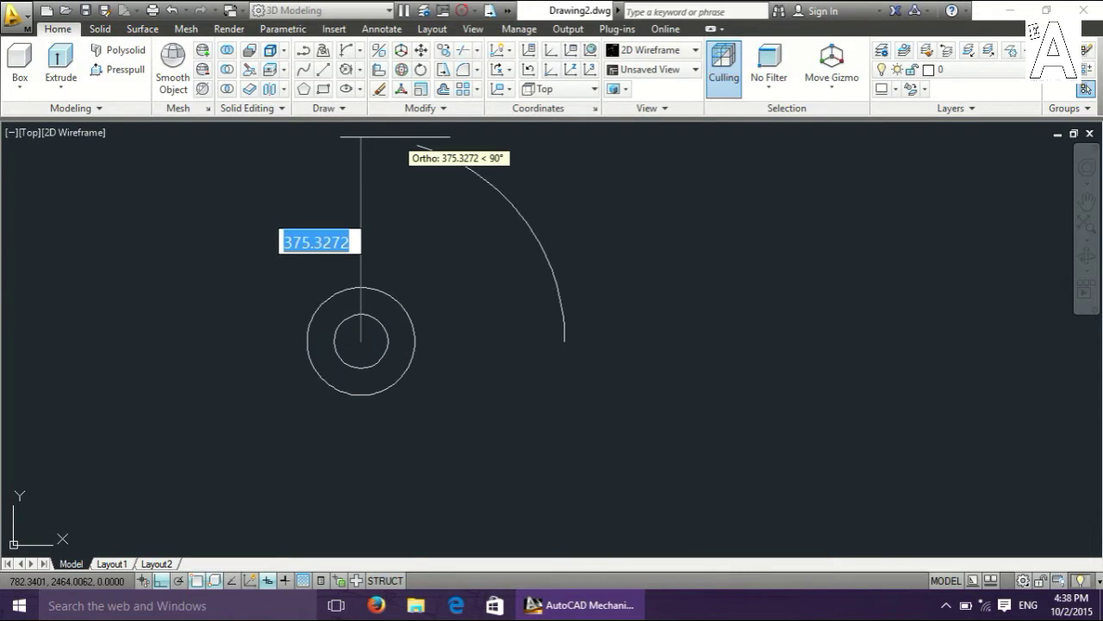
type("180")
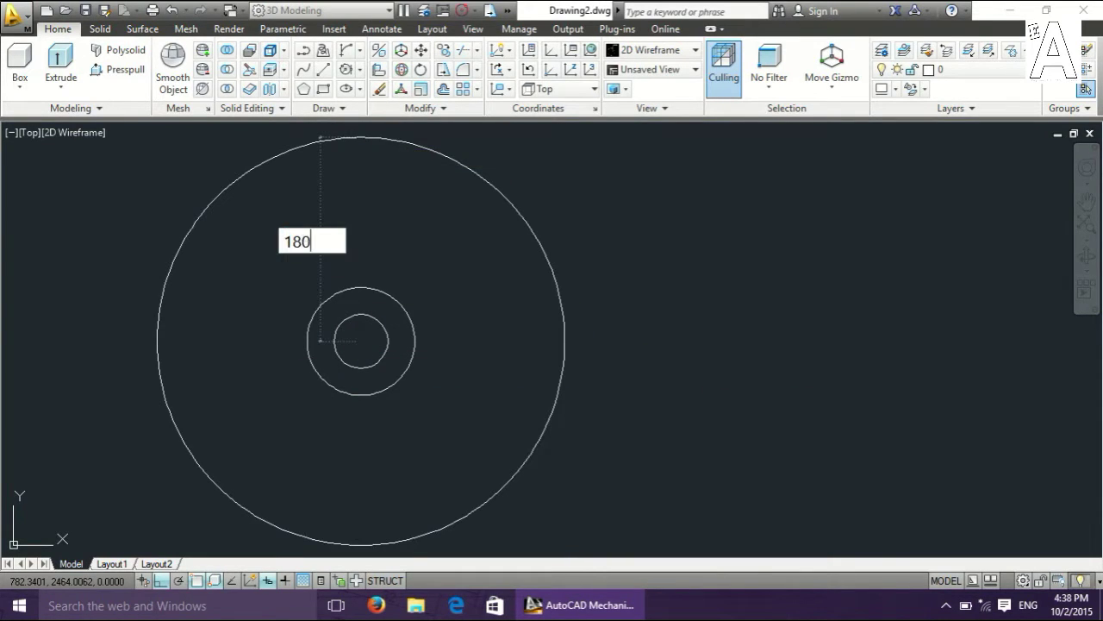
key("Return")
scroll(394, 136, "down", 3)
scroll(505, 215, "down", 2)
scroll(505, 233, "down", 1)
middle_click_drag(505, 234, 368, 362)
Copy the three concentric circles to the right of the original set with CO.
type("co")
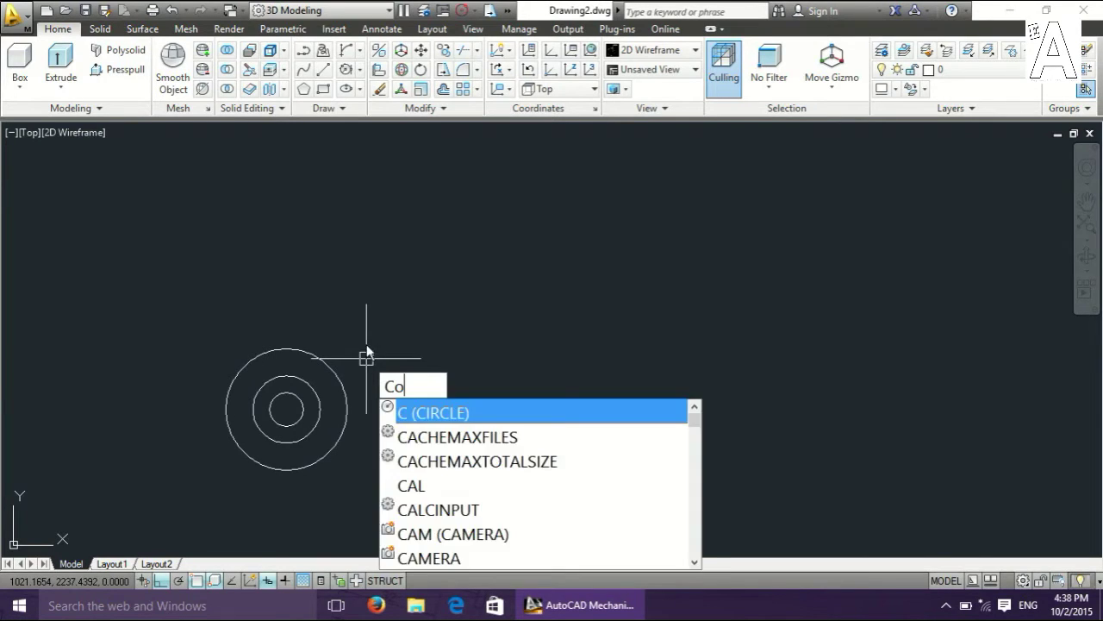
key("Return")
left_click(172, 281)
left_click(411, 483)
key("Return")
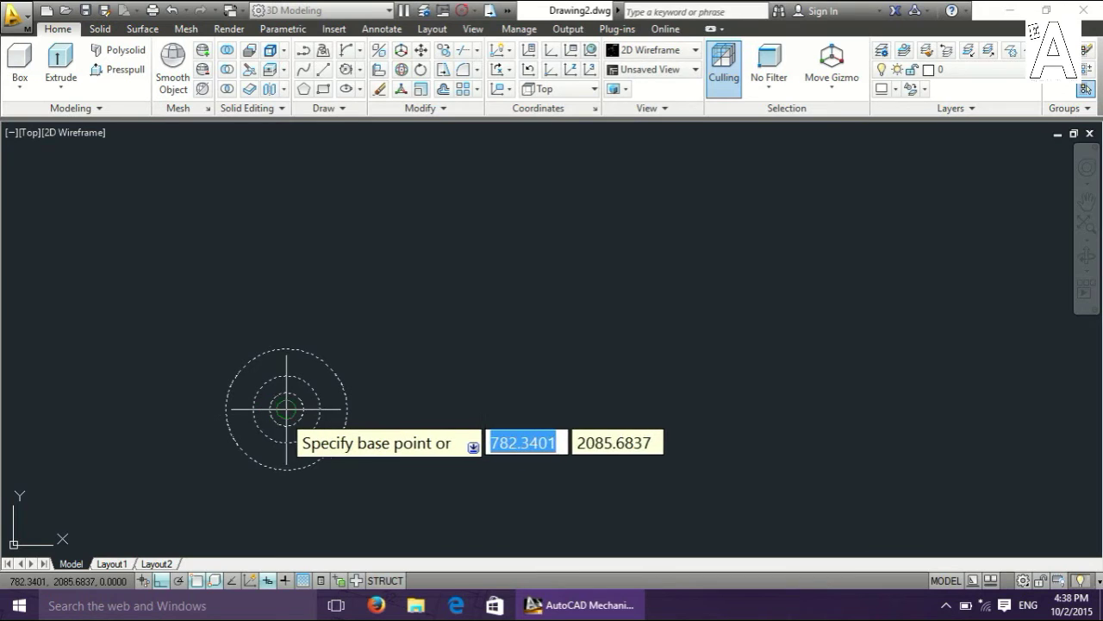
left_click(287, 409)
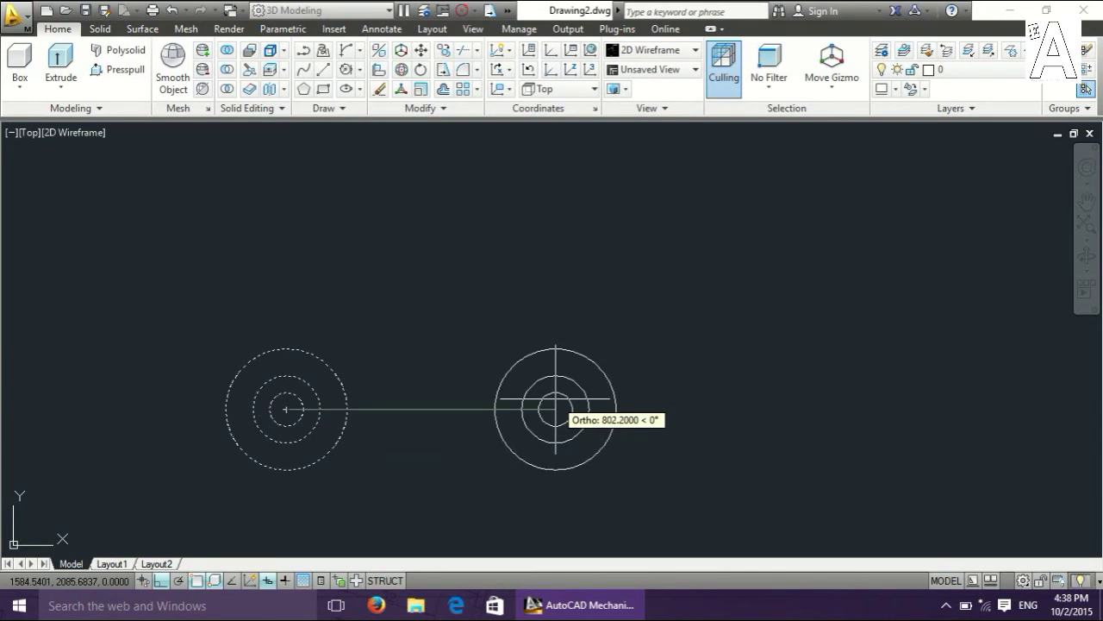
type("58")
key("Return")
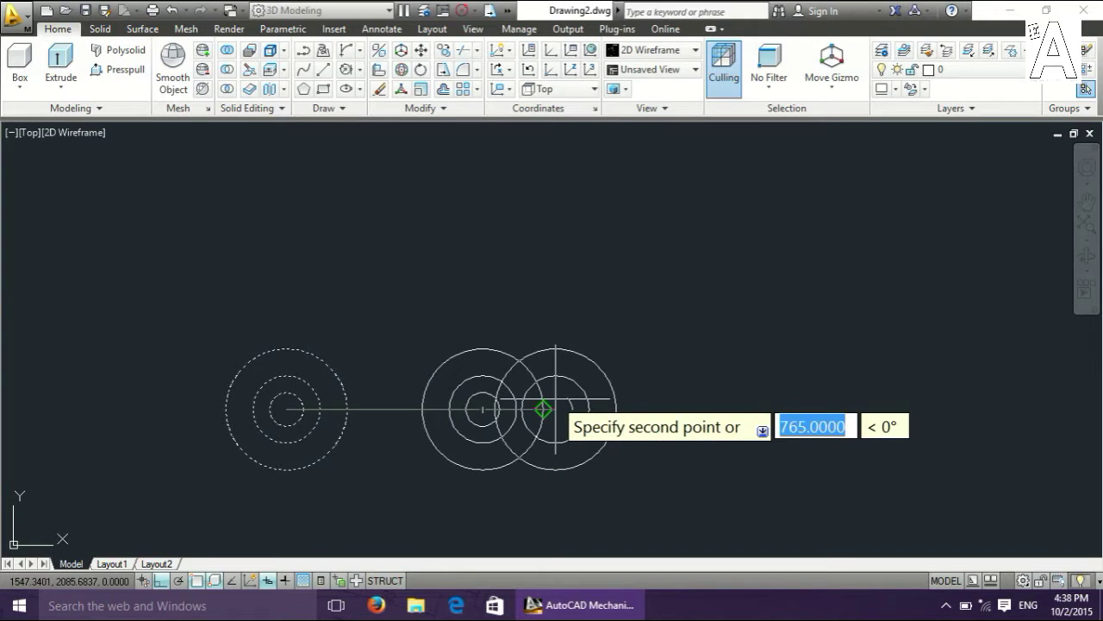
key("Return")
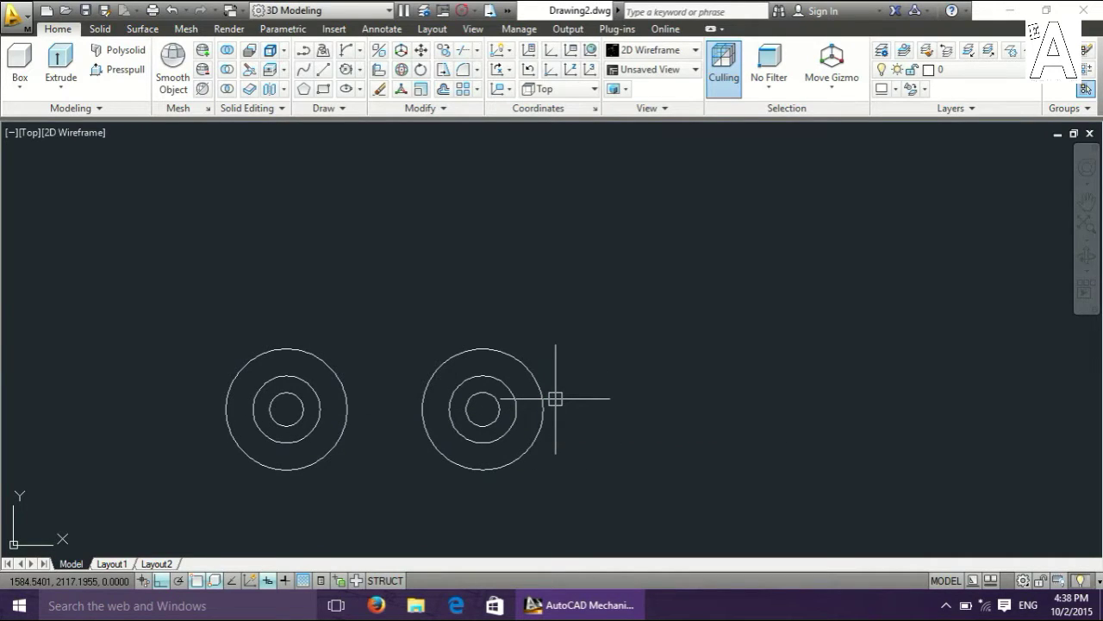
Rotate the copied circle set 30° about the original set's centre.
left_click(390, 284)
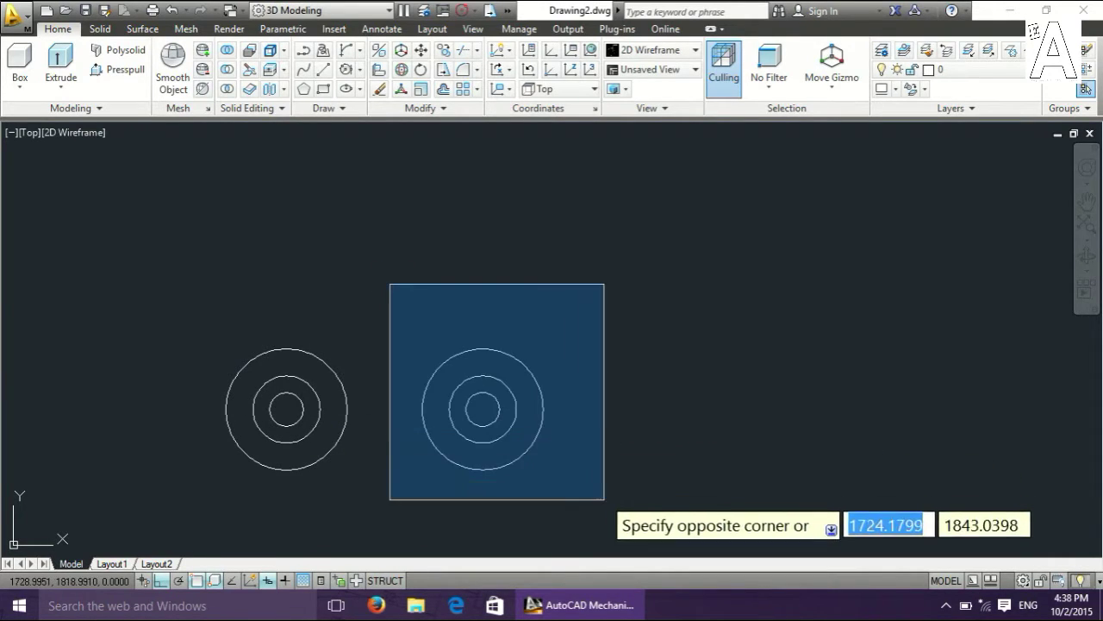
left_click(598, 491)
right_click(579, 449)
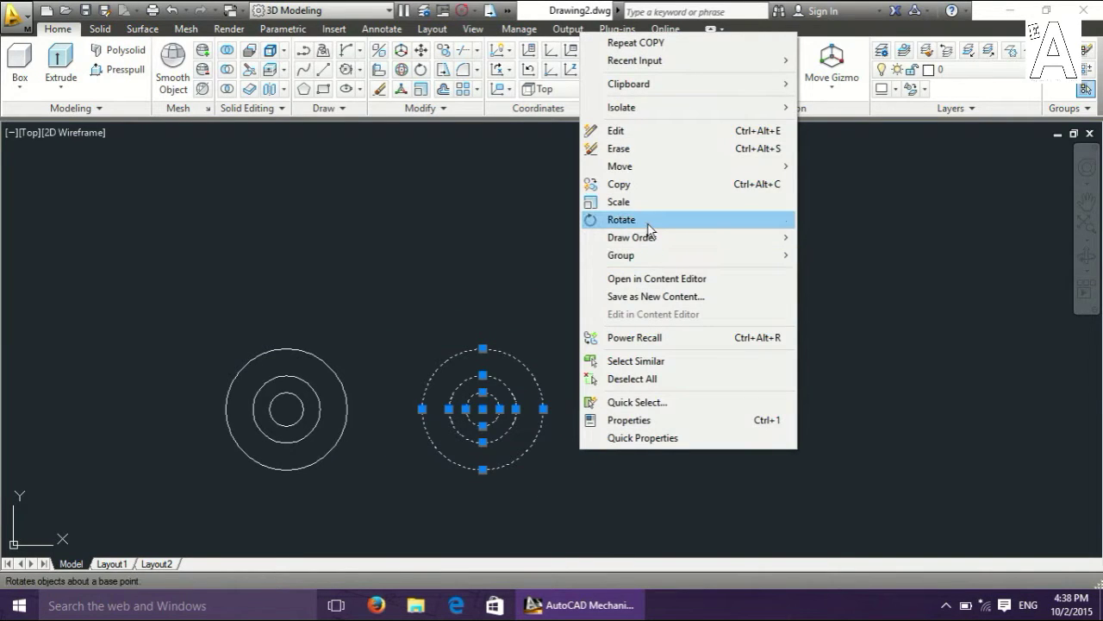
left_click(619, 221)
left_click(286, 409)
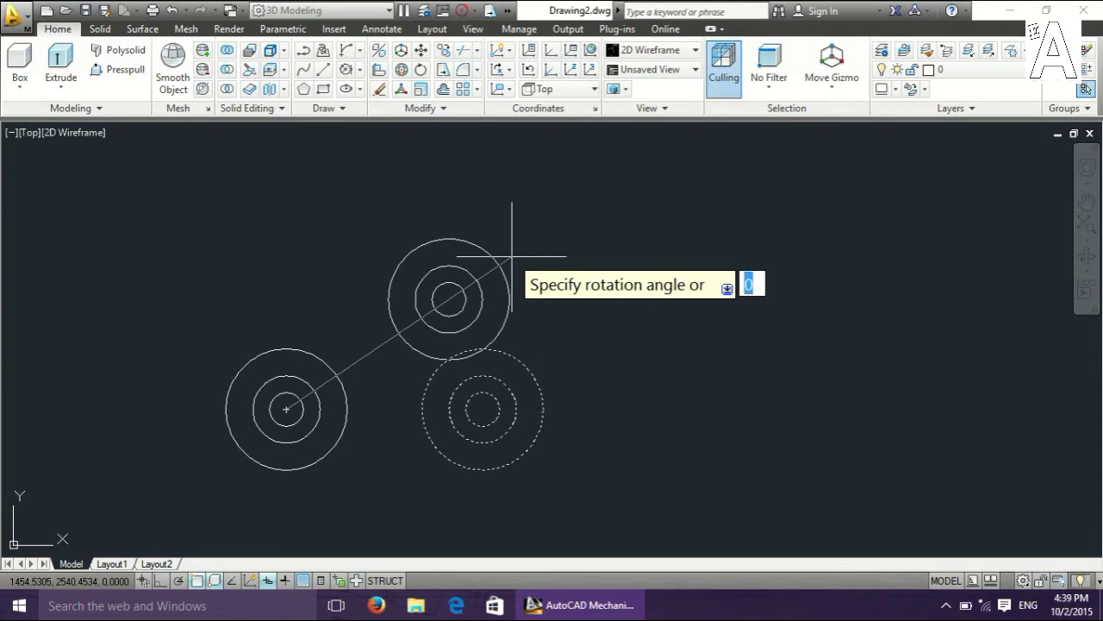
type("30")
key("Return")
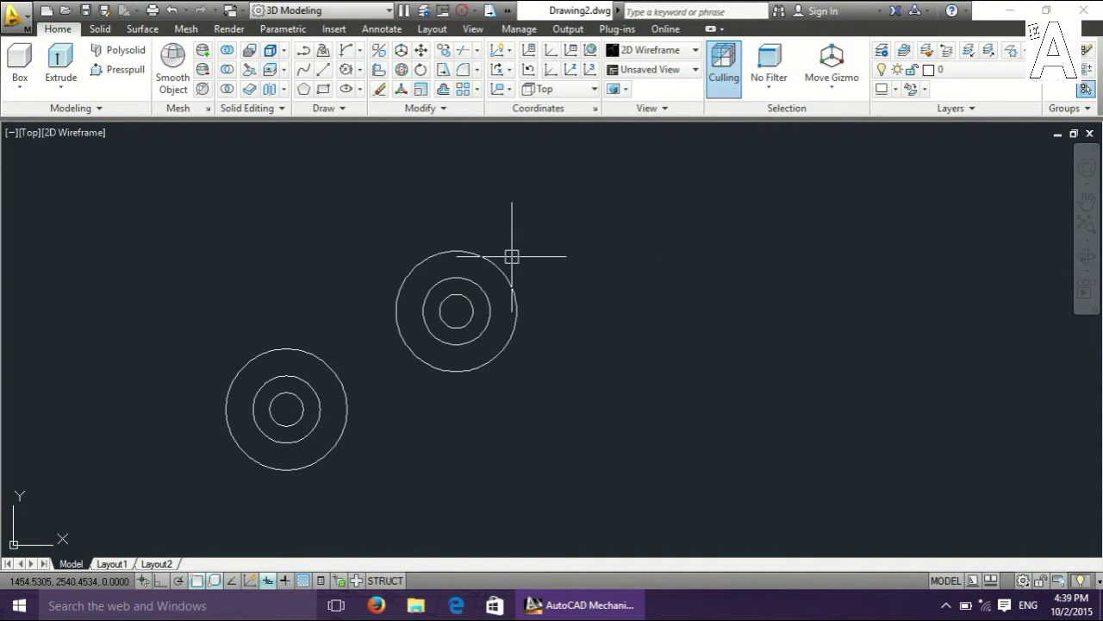
type("l")
Draw a 717-long horizontal line starting 300 below the lower circles' centre.
key("Return")
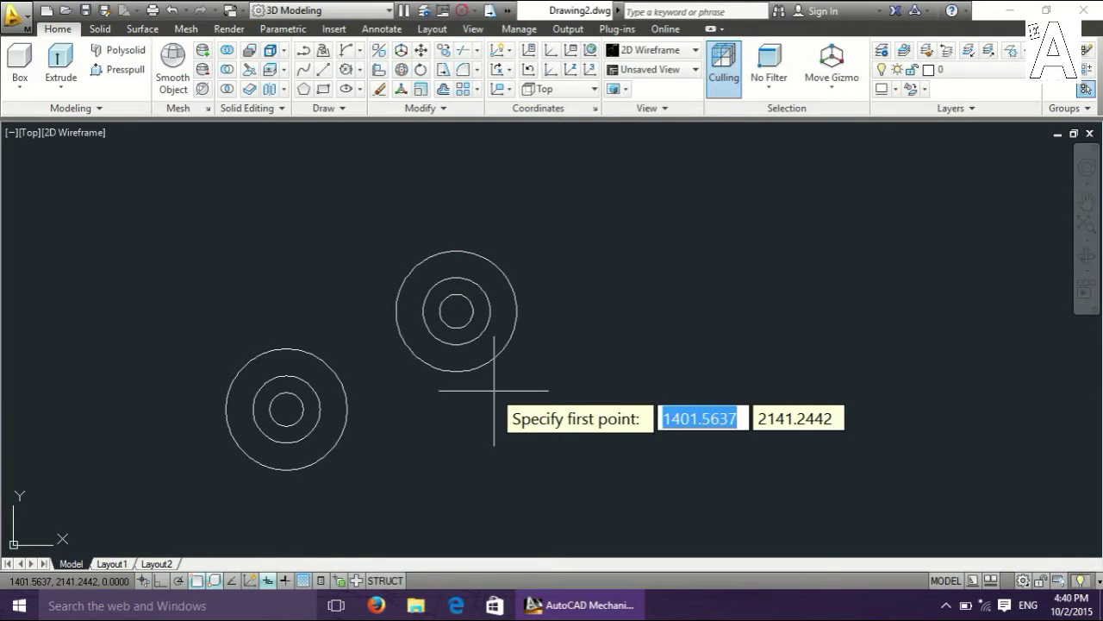
right_click(494, 391, "shift")
left_click(551, 64)
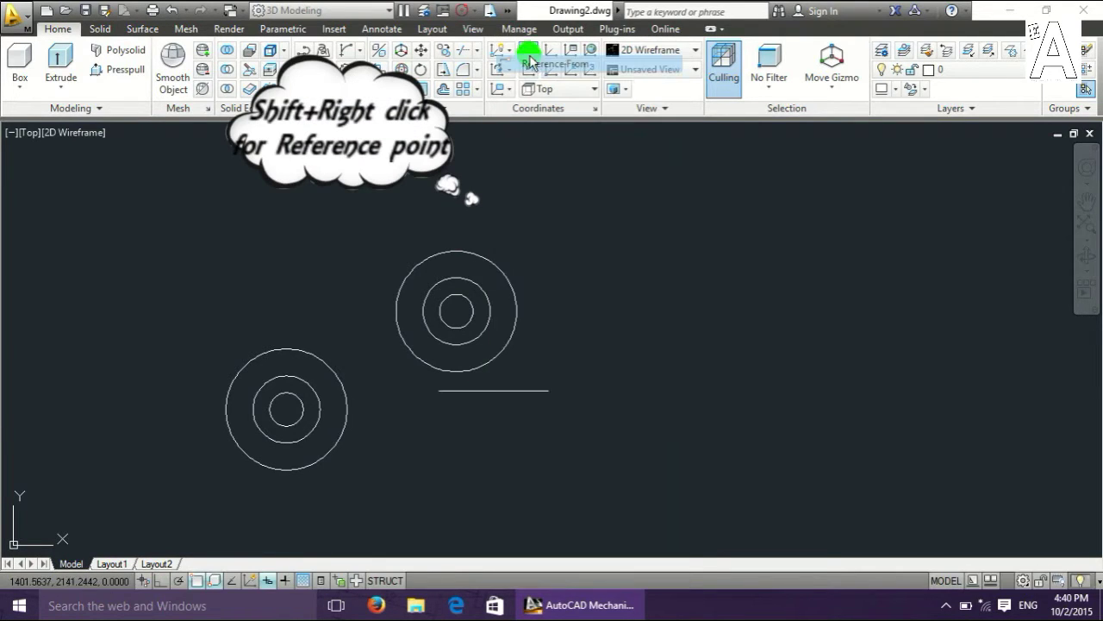
left_click(287, 410)
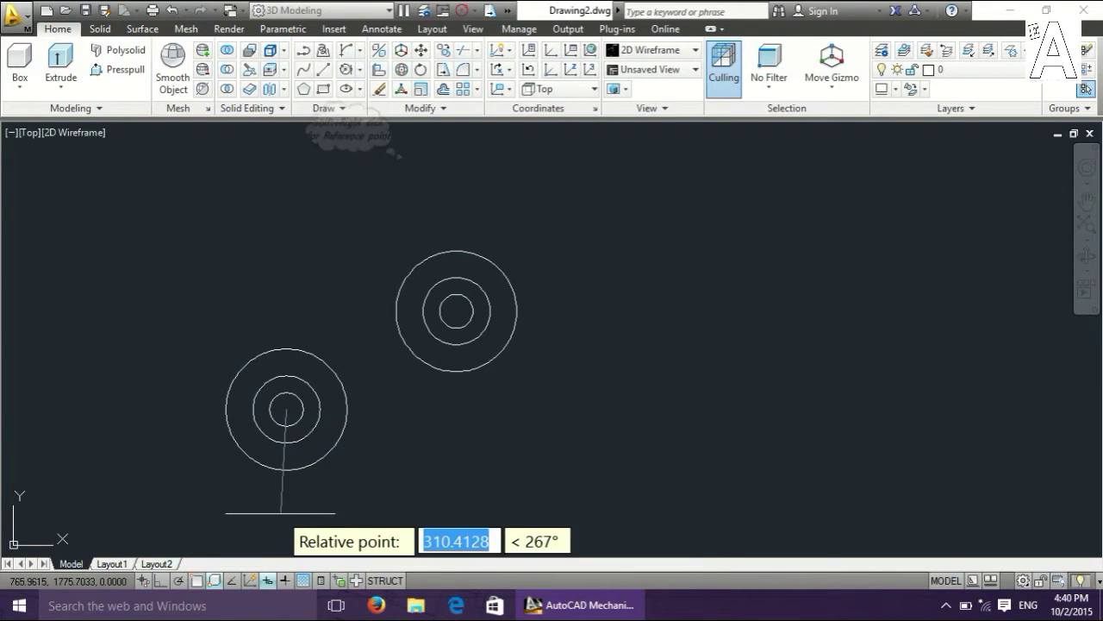
key("F8")
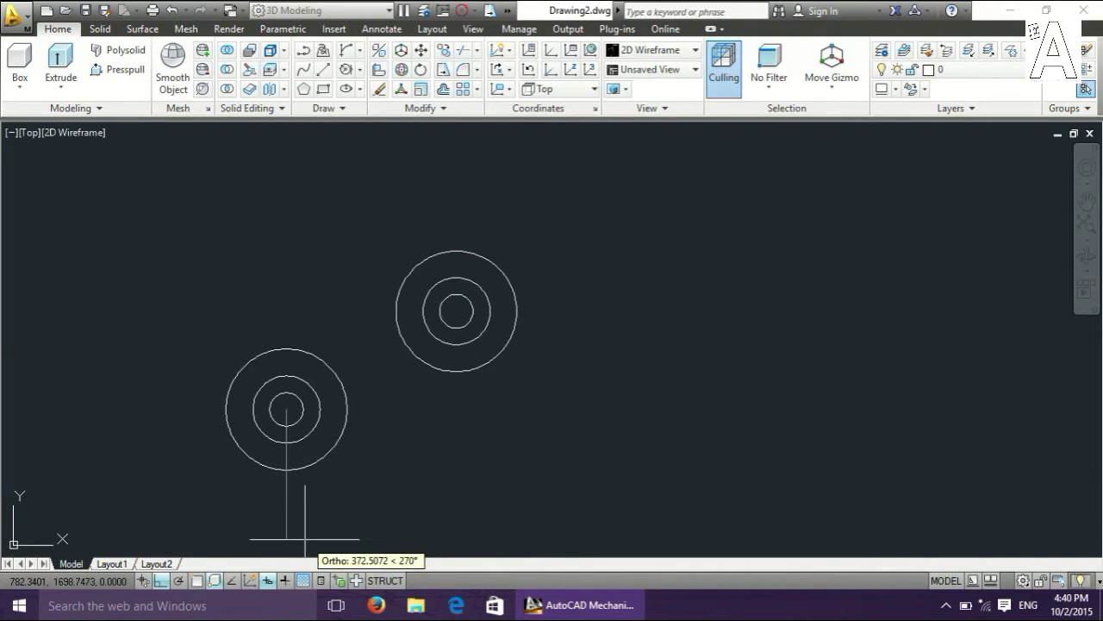
type("300")
key("Return")
scroll(293, 507, "down", 4)
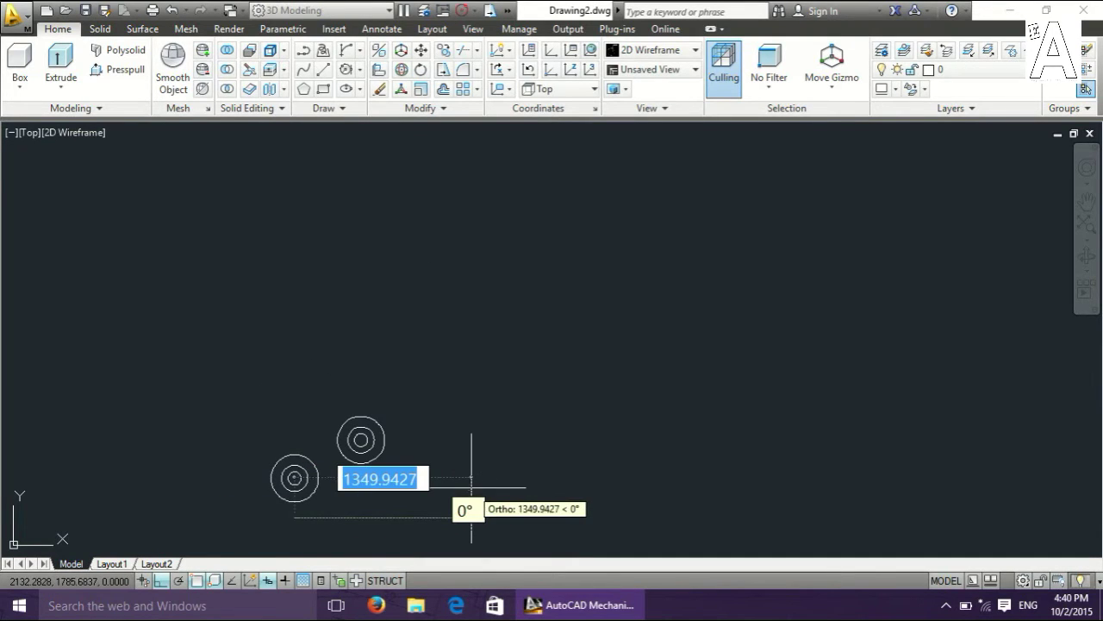
type("717")
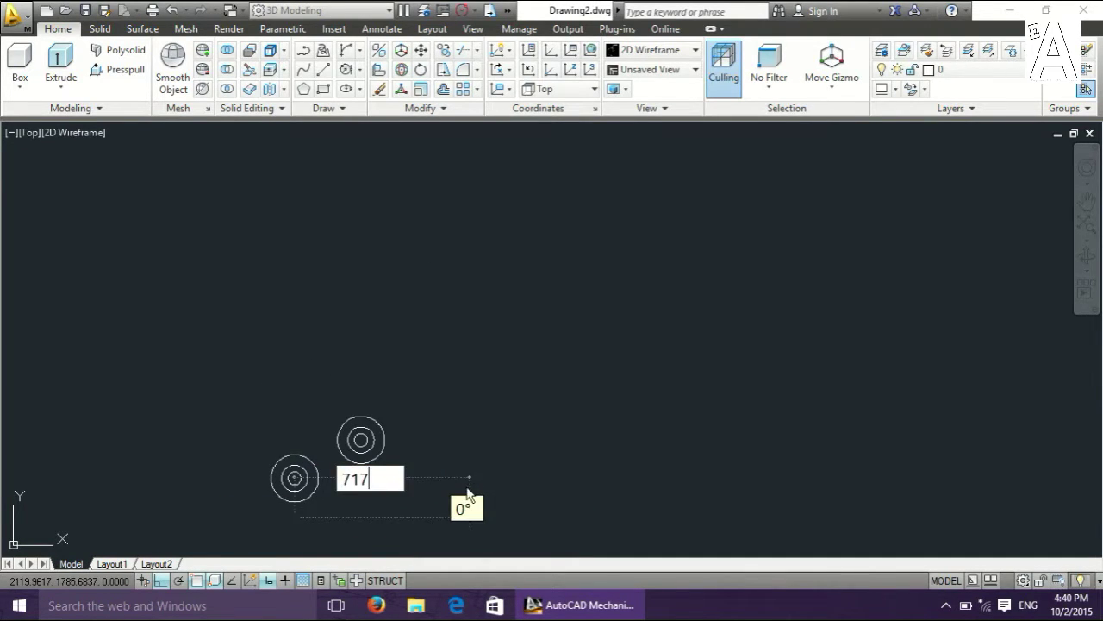
key("Return")
key("Return")
Rotate the line 30° upward about its left end.
scroll(298, 508, "up", 4)
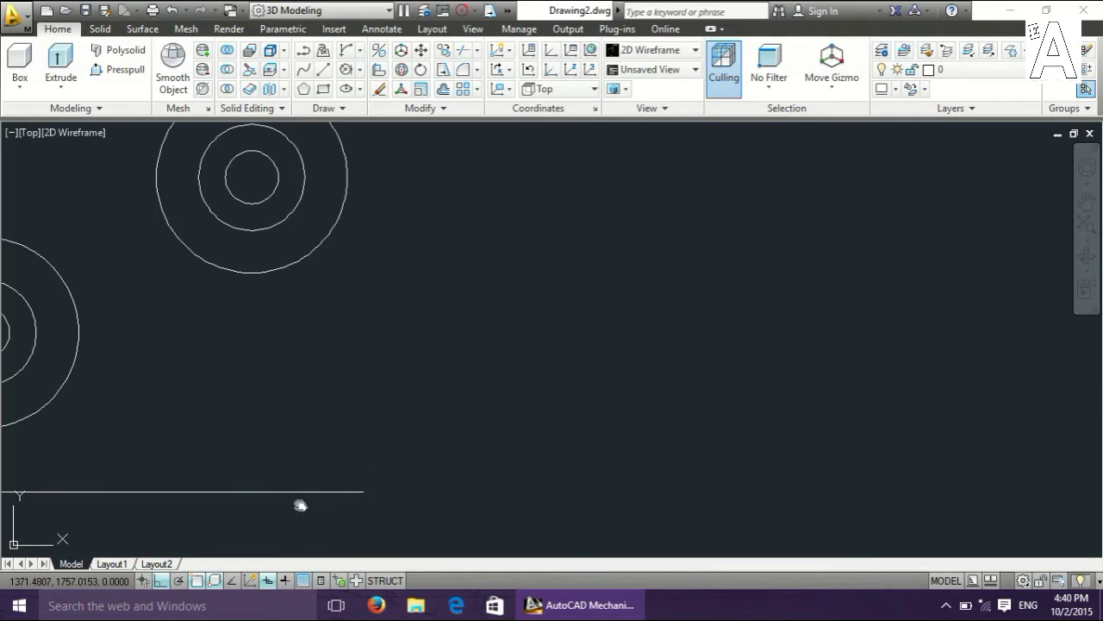
scroll(543, 453, "up", 2)
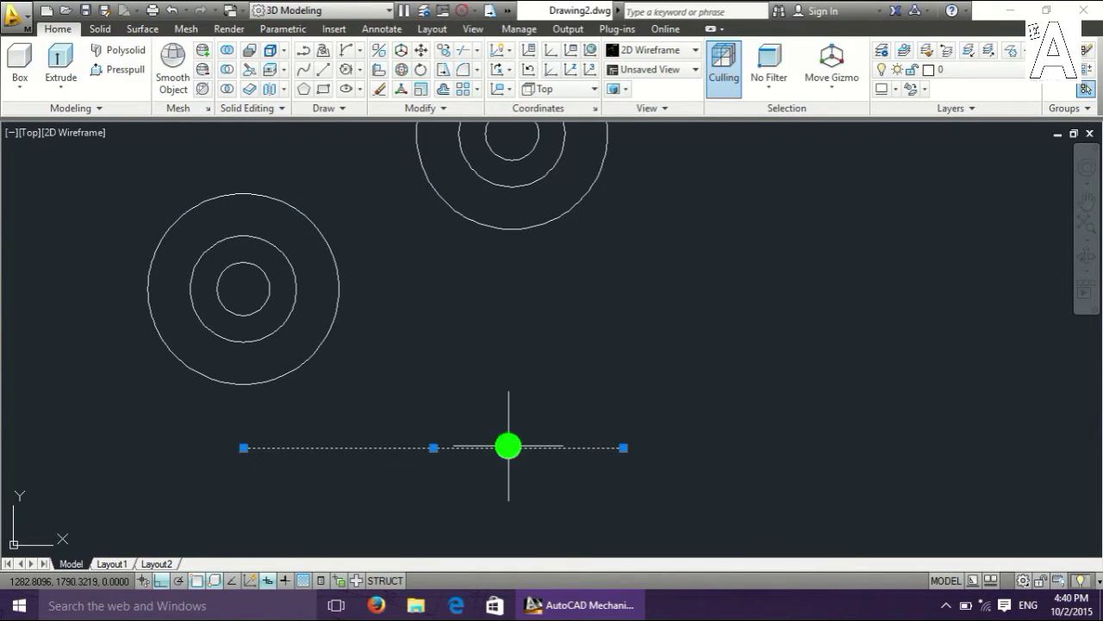
right_click(508, 446)
left_click(586, 215)
left_click(245, 447)
key("F8")
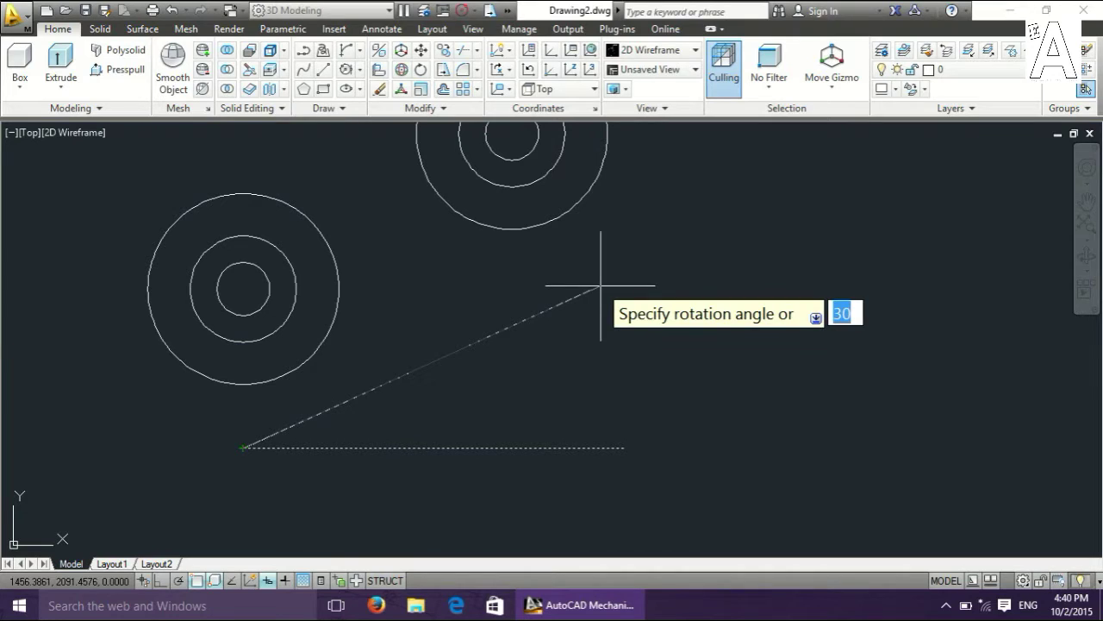
key("Return")
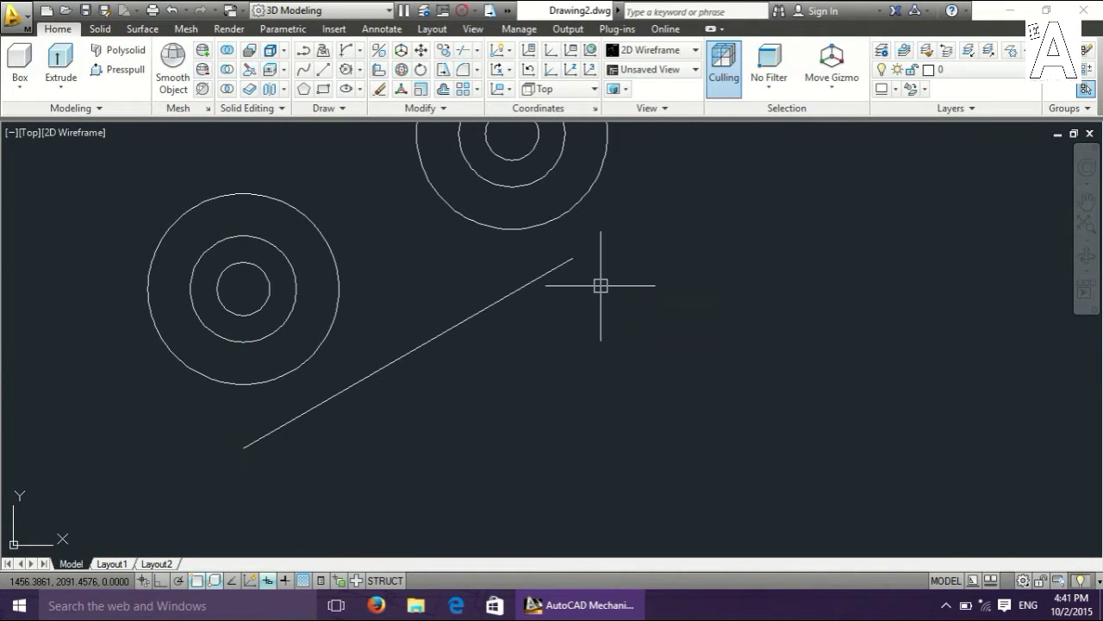
scroll(594, 283, "down", 2)
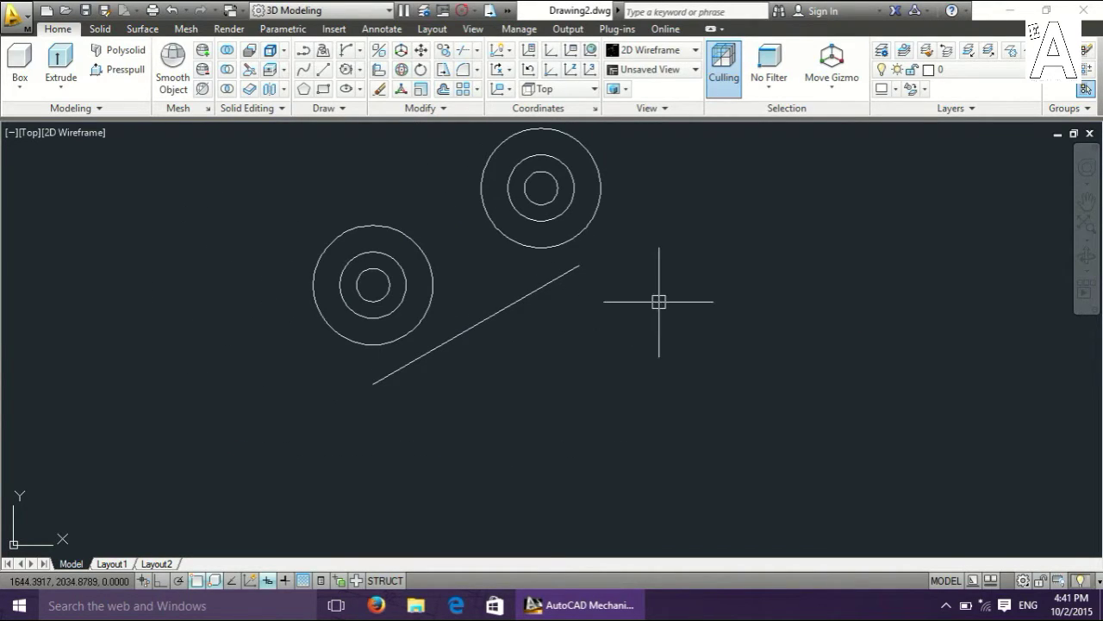
type("l")
key("Return")
Draw a line from the sloped line's upper end tangent to the upper outer circle.
left_click(577, 264)
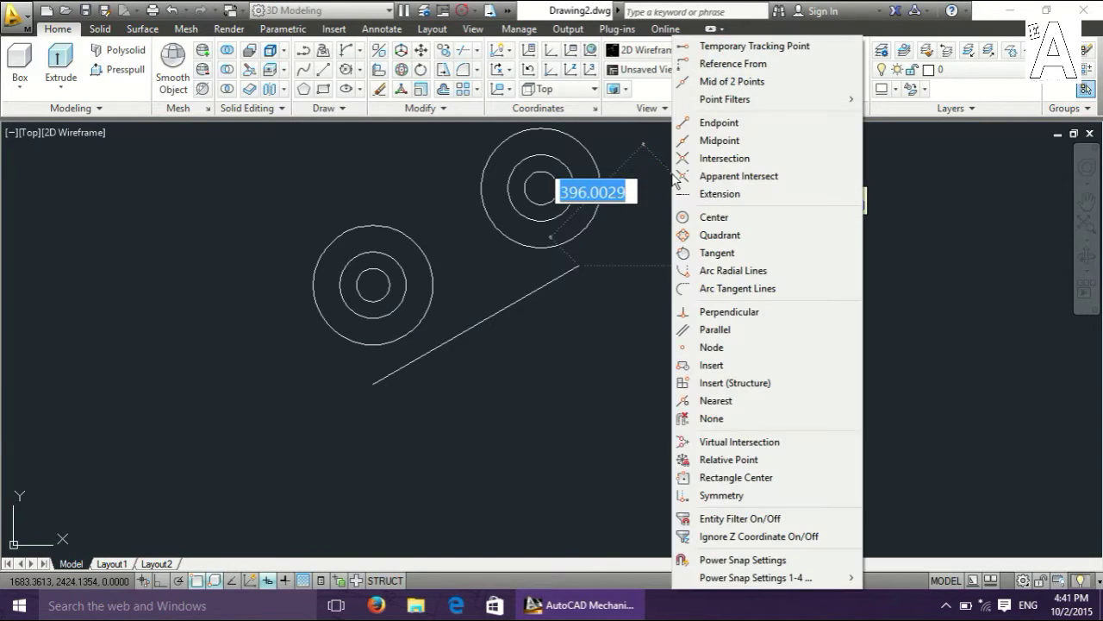
right_click(643, 144, "shift")
left_click(717, 252)
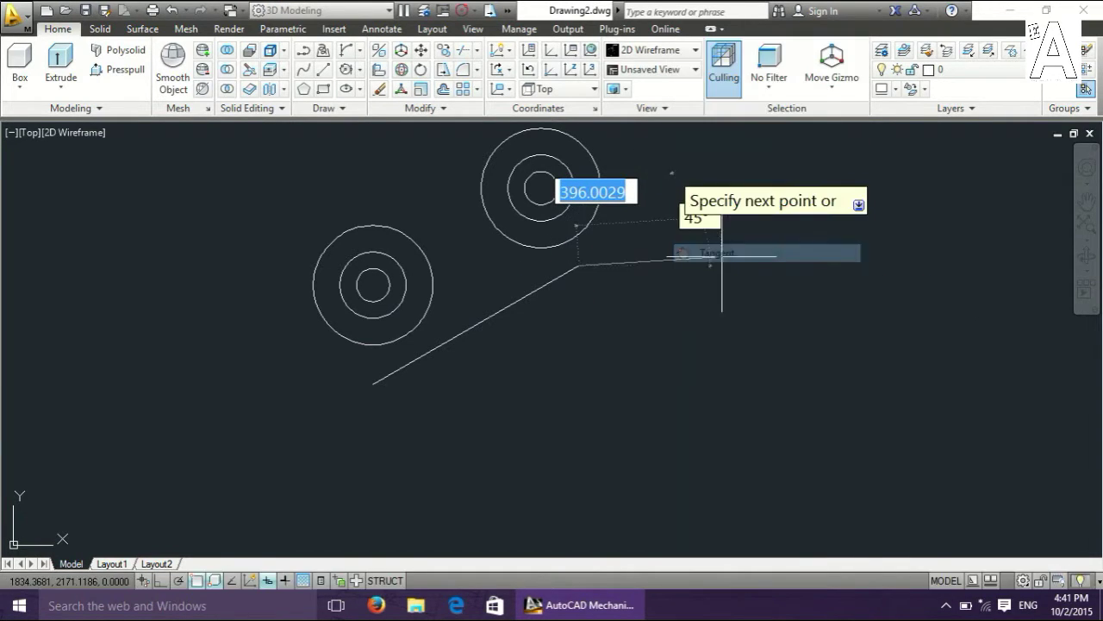
left_click(598, 207)
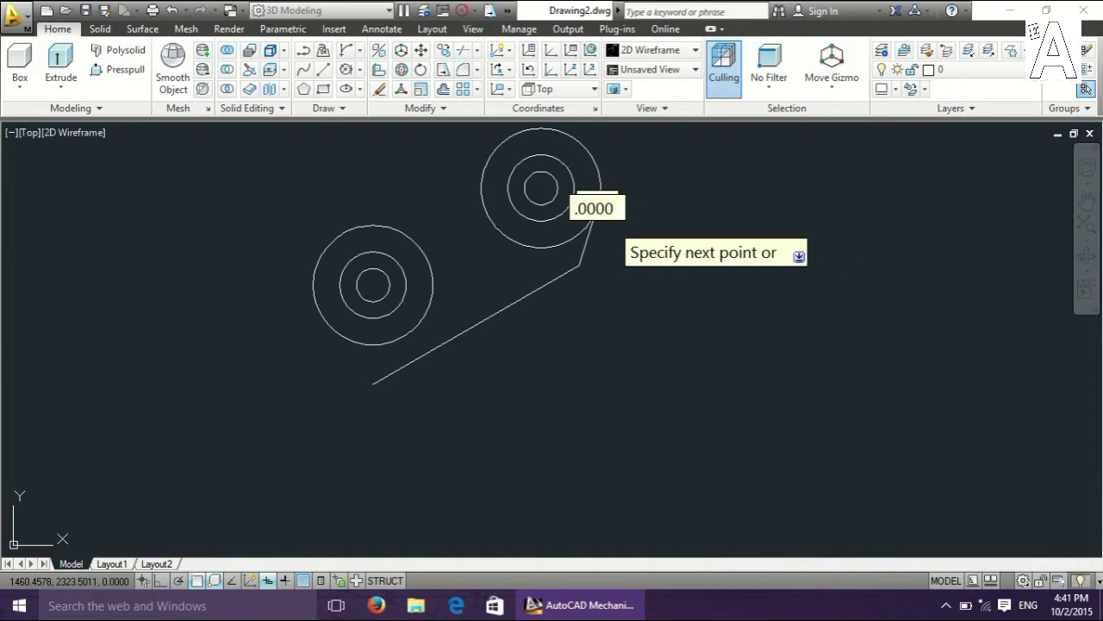
key("Return")
Draw a radius 40 circle tangent to both outer lug circles.
left_click(358, 70)
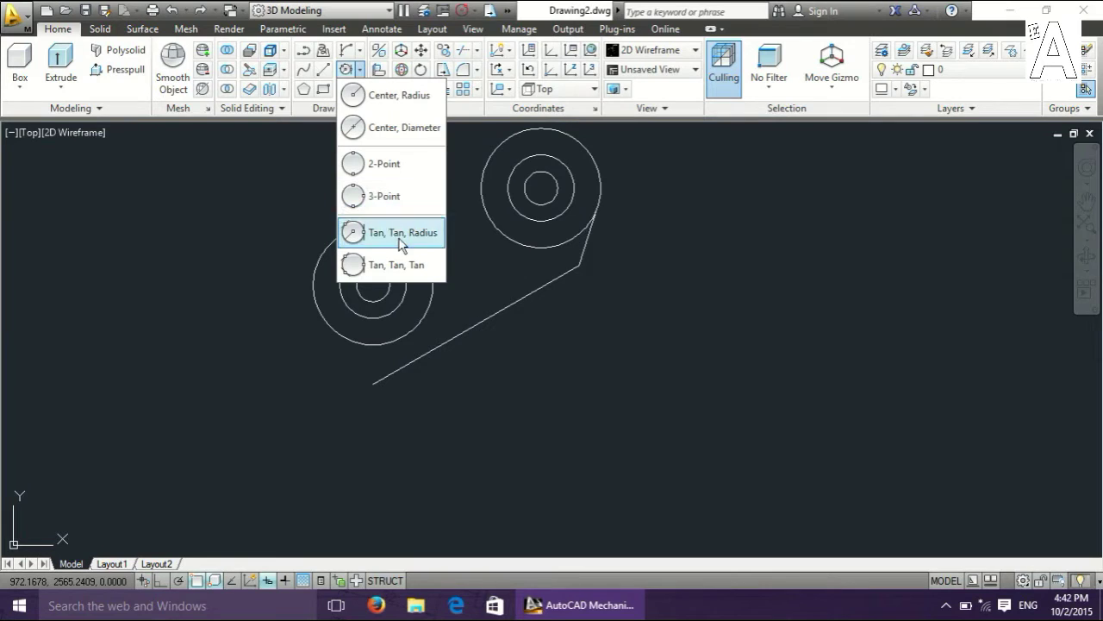
left_click(399, 244)
scroll(431, 344, "up", 2)
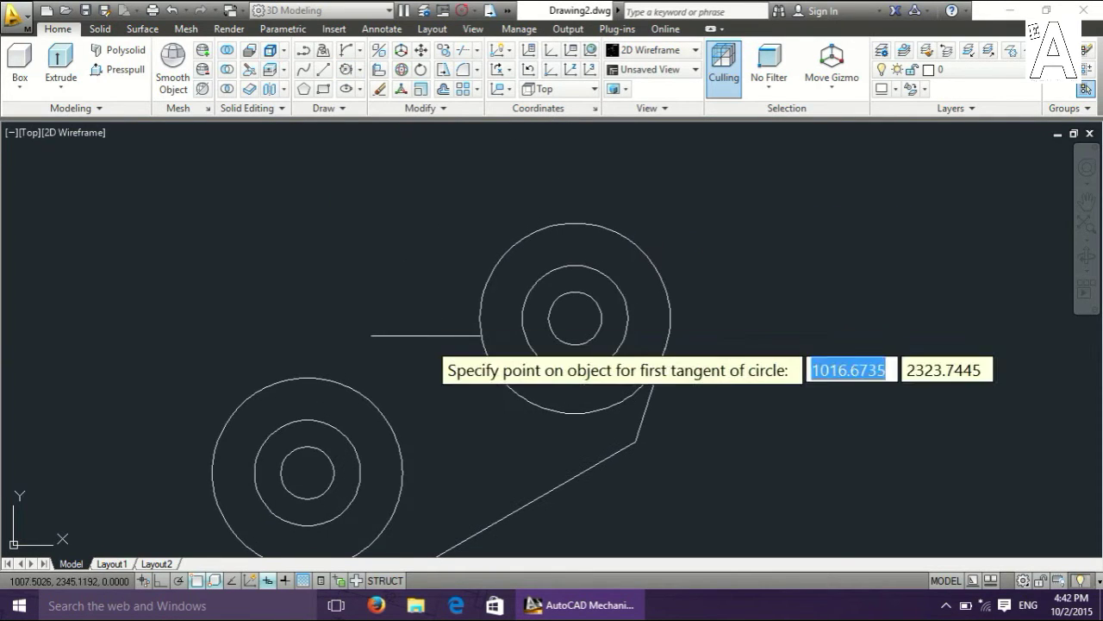
left_click(250, 388)
left_click(481, 307)
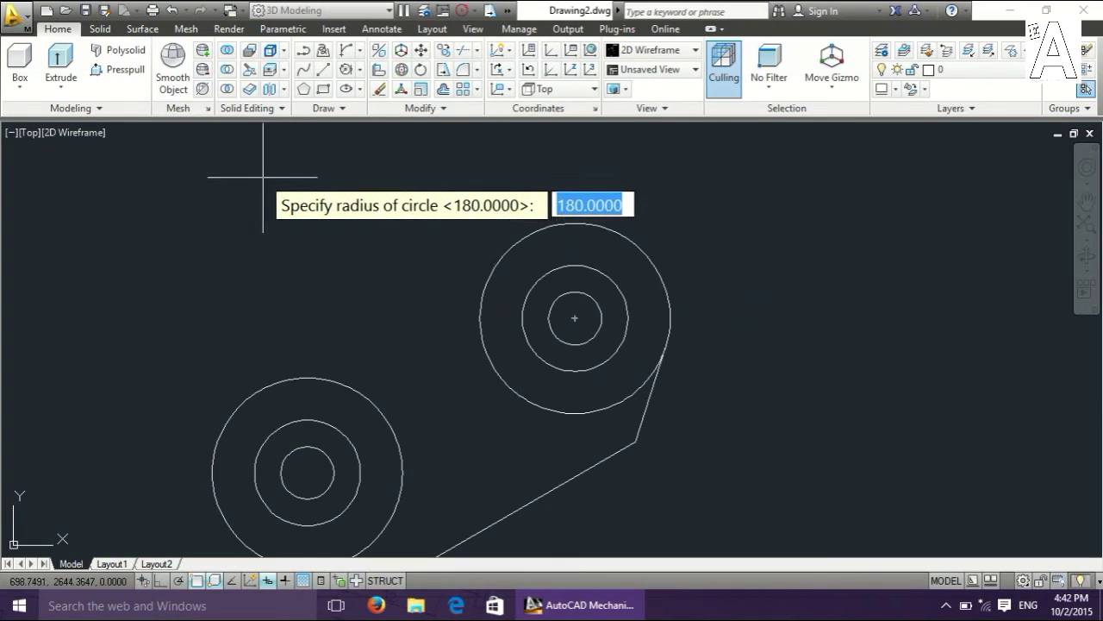
type("40")
key("Return")
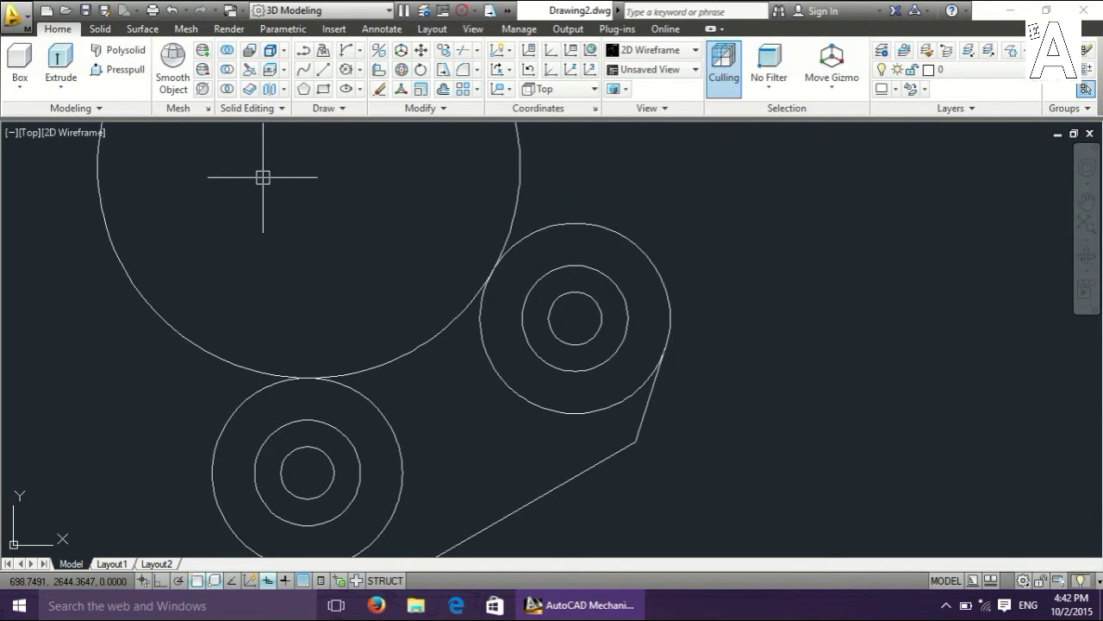
Trim the tangent circle down to the arc connecting the lugs.
middle_click_drag(278, 197, 332, 378)
type("tr")
key("Return")
key("Return")
left_click(484, 221)
scroll(491, 212, "down", 3)
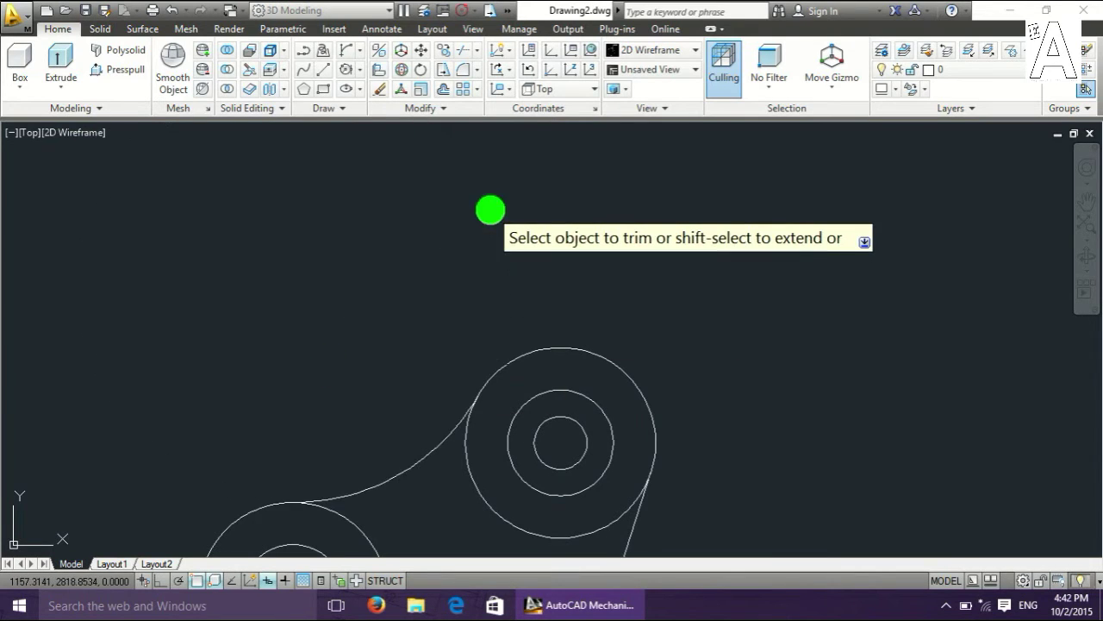
scroll(460, 284, "down", 3)
scroll(446, 357, "up", 3)
scroll(444, 334, "up", 2)
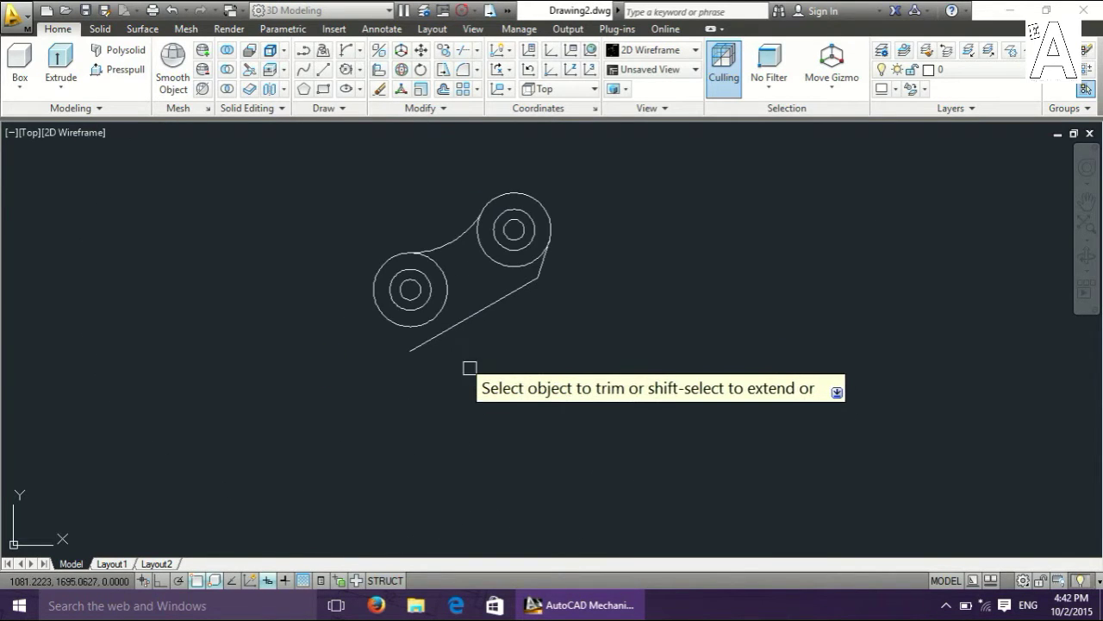
key("Escape")
scroll(476, 361, "up", 3)
middle_click_drag(476, 361, 458, 446)
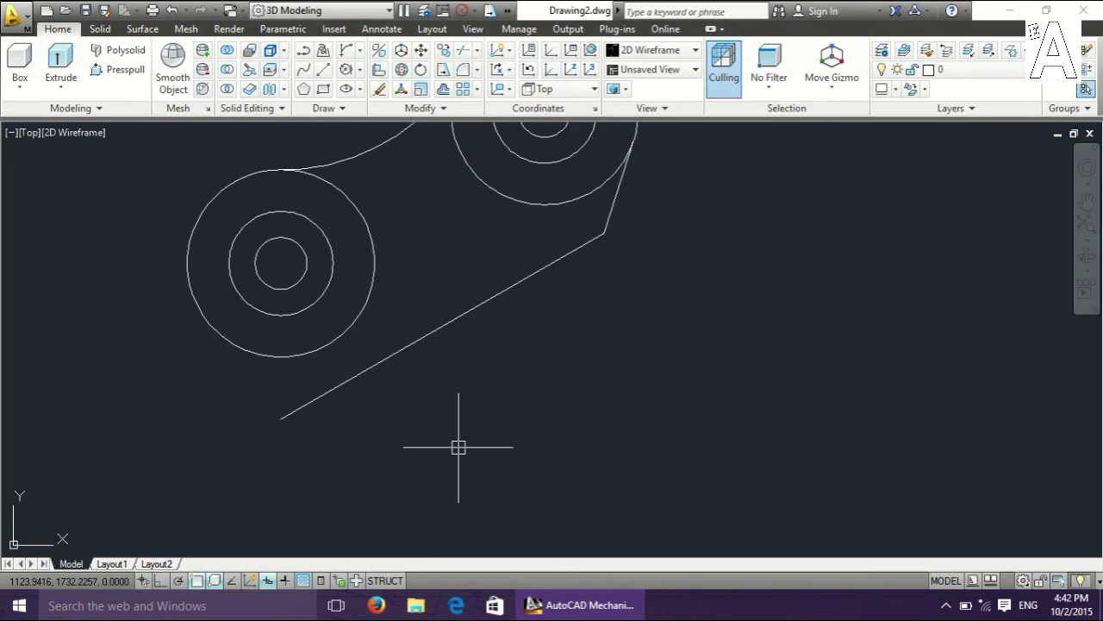
Draw the inner edge lines from the lower edge's end to the bracket's right corner.
type("l")
key("Return")
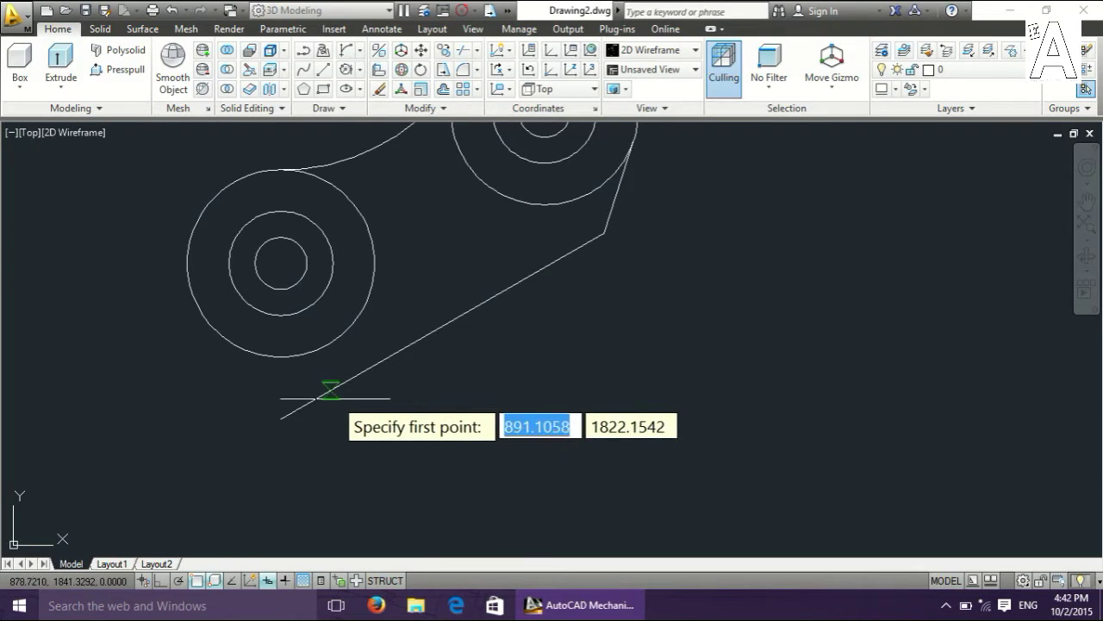
left_click(329, 390)
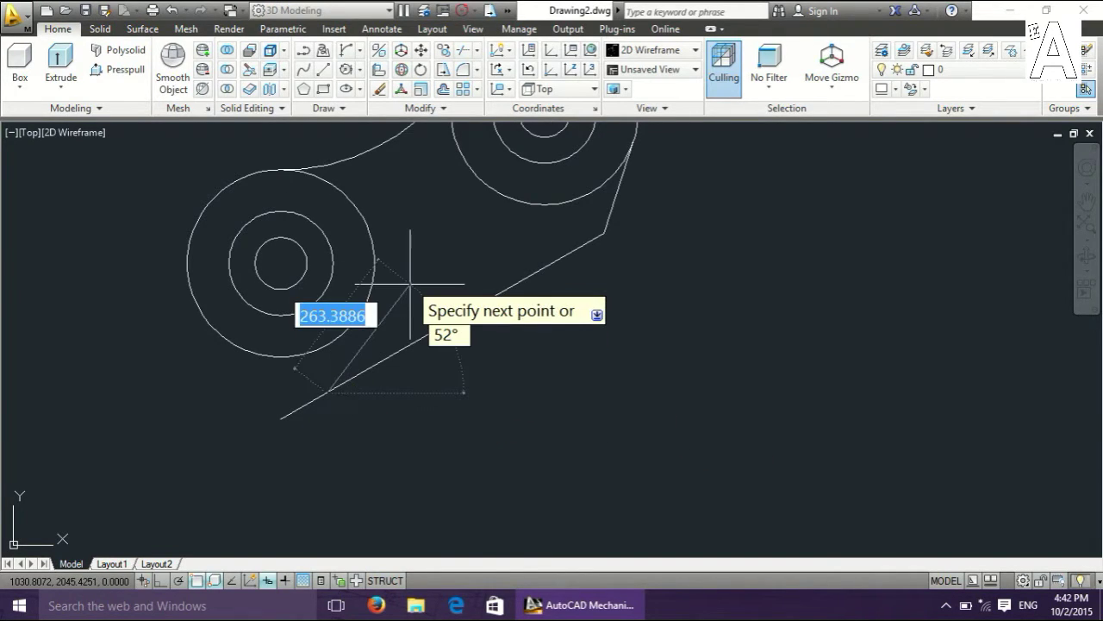
left_click(450, 238)
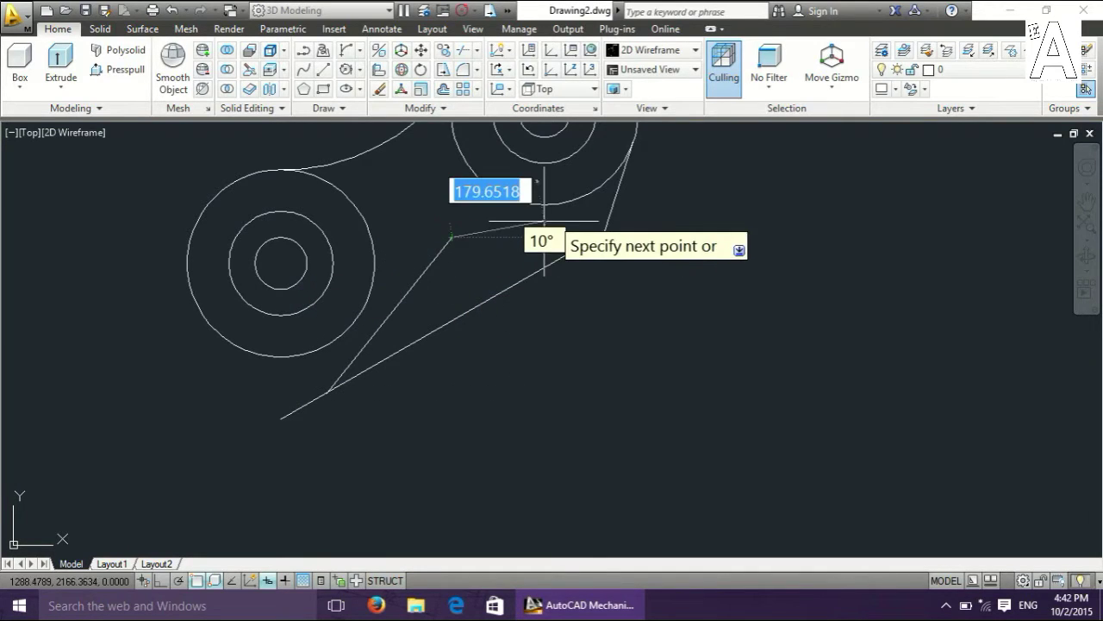
left_click(595, 231)
key("Return")
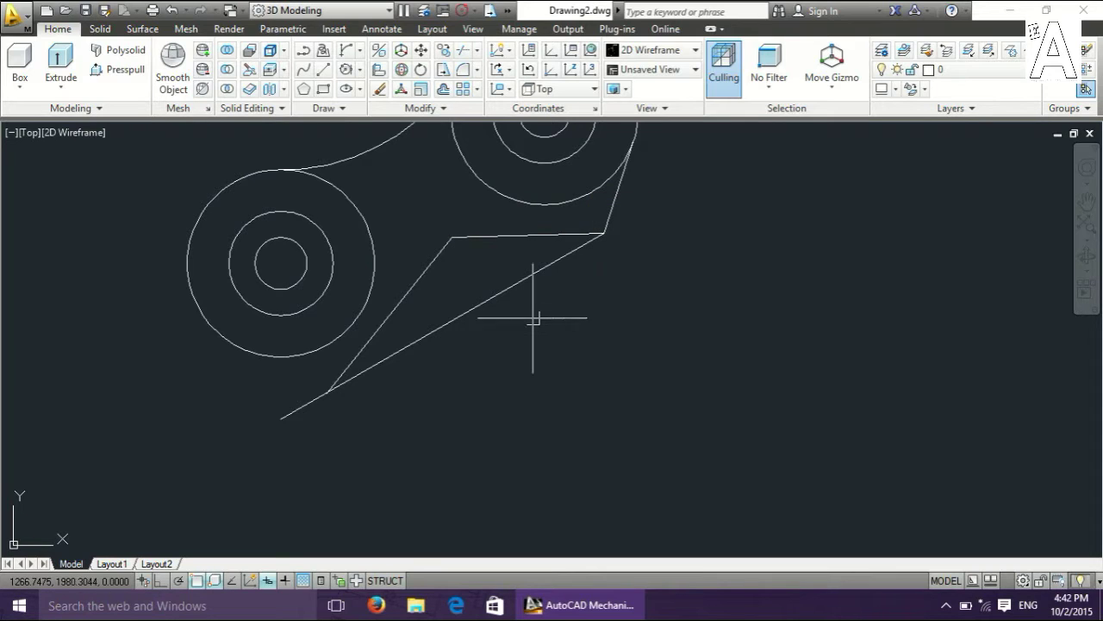
Draw a 1583-long angled line from the bracket's right corner.
type("l")
key("Return")
left_click(604, 233)
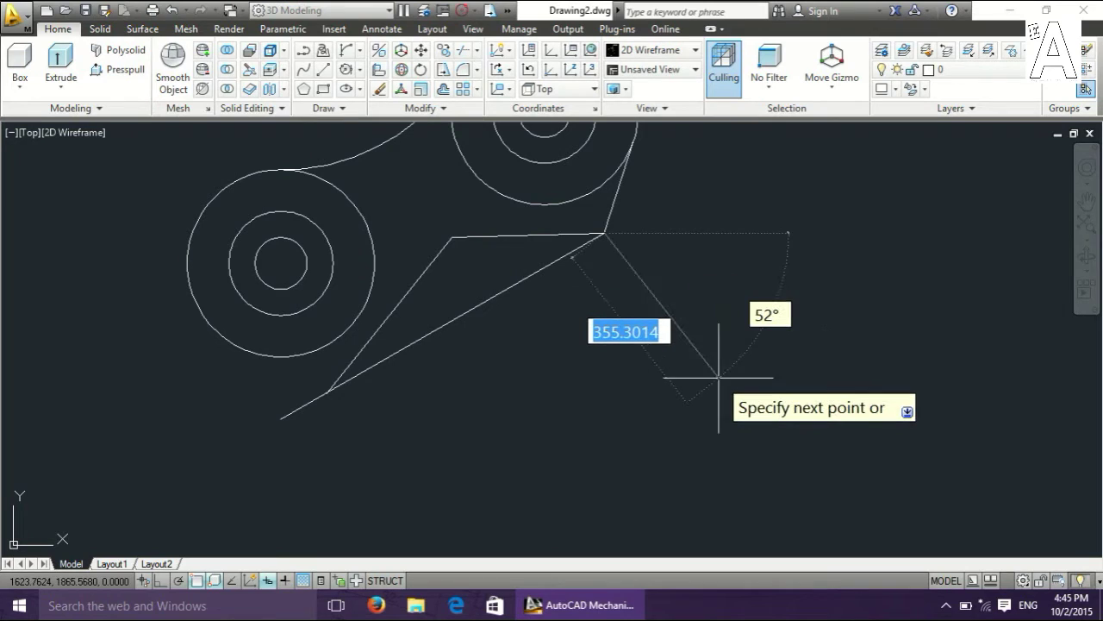
type("1583")
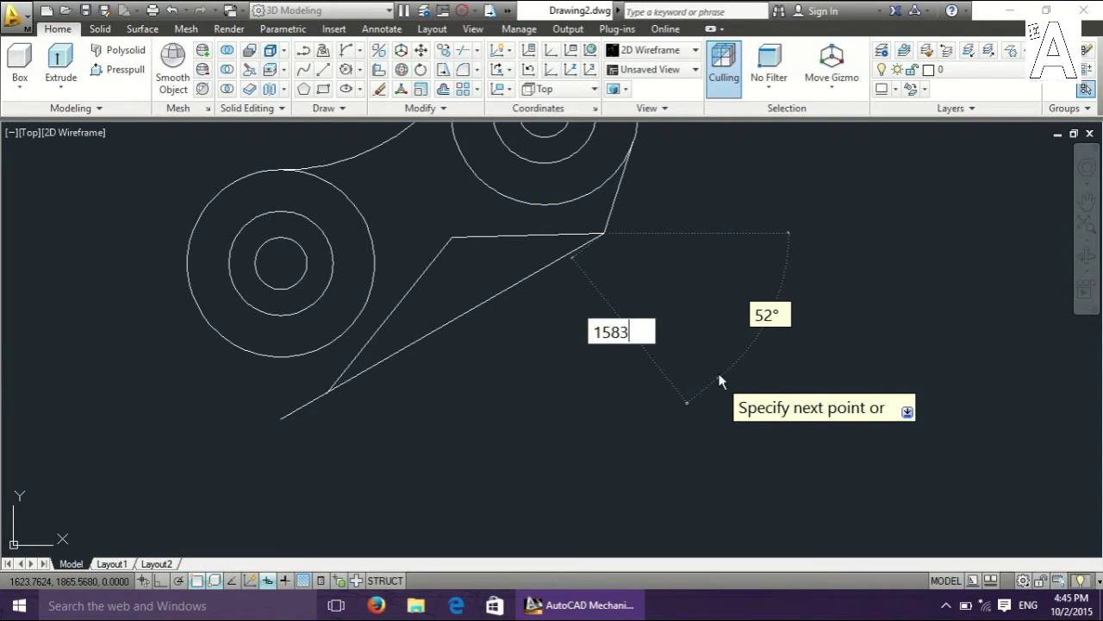
key("Tab")
type("299")
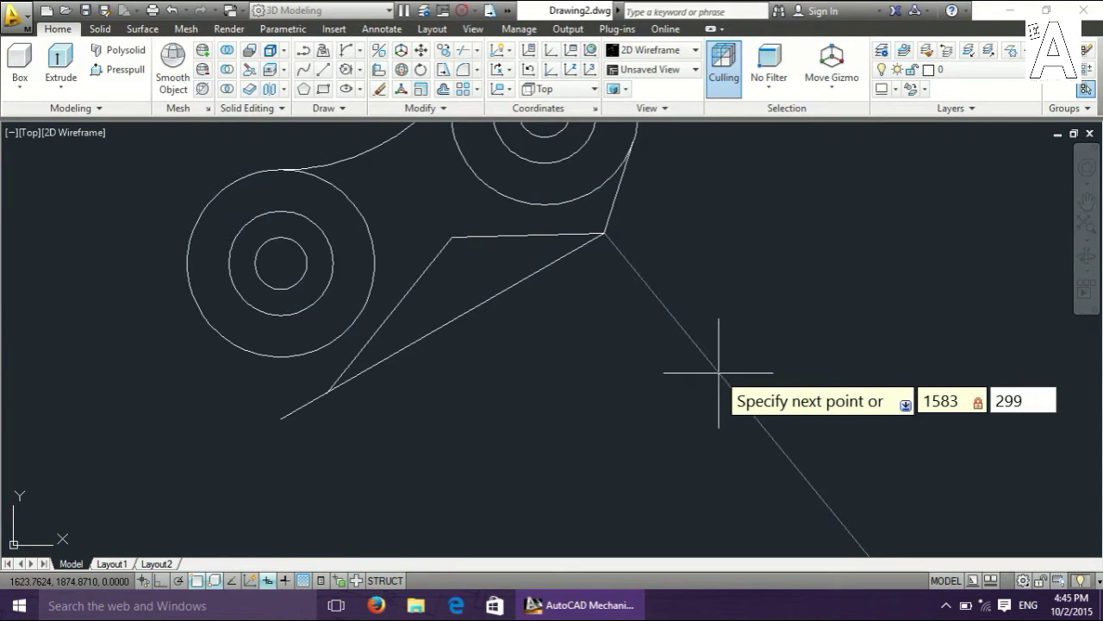
key("Return")
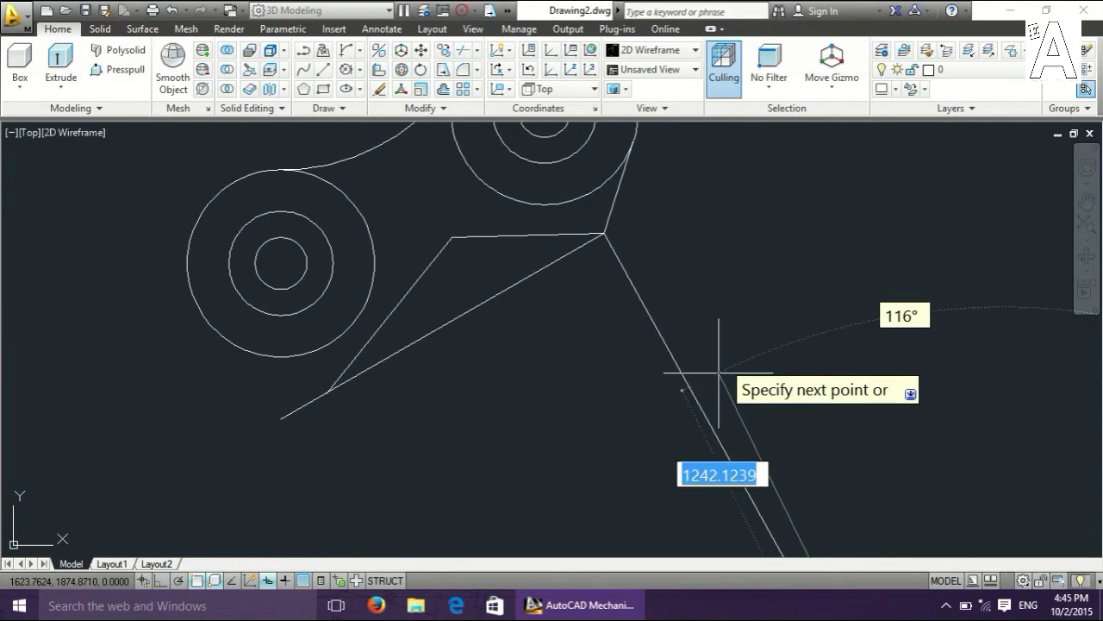
key("Escape")
scroll(751, 342, "down", 5)
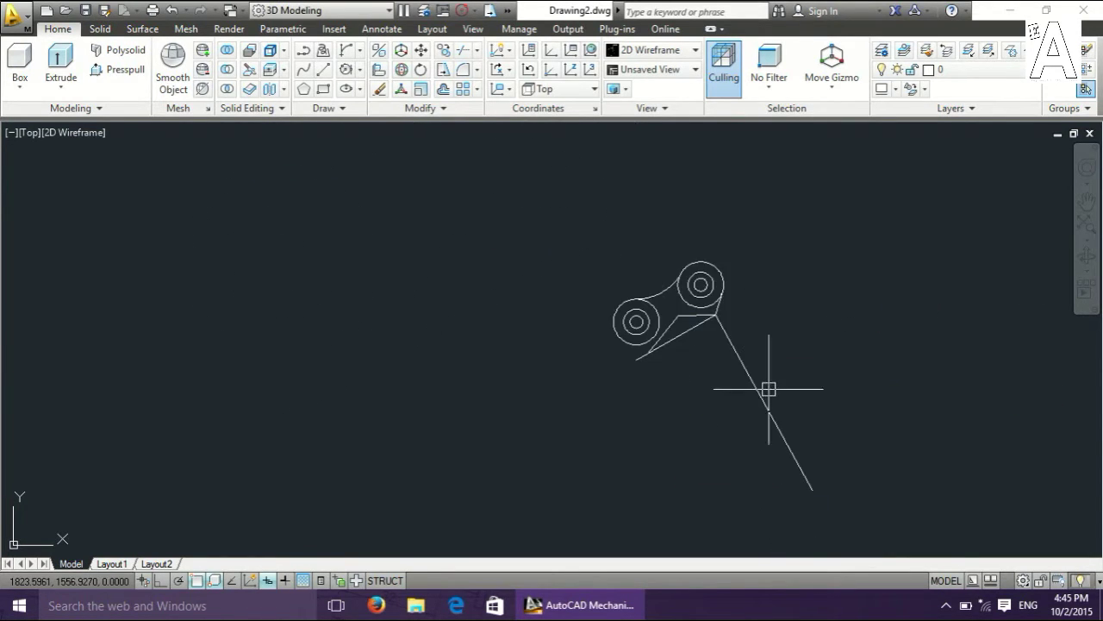
scroll(746, 354, "up", 2)
scroll(801, 485, "up", 3)
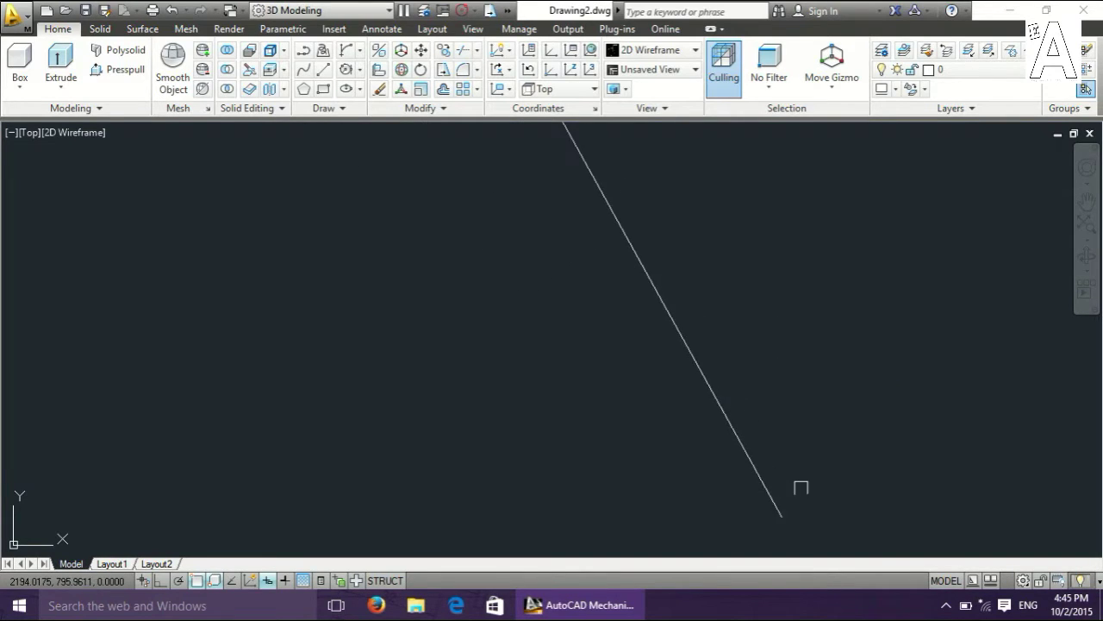
middle_click_drag(791, 498, 756, 265)
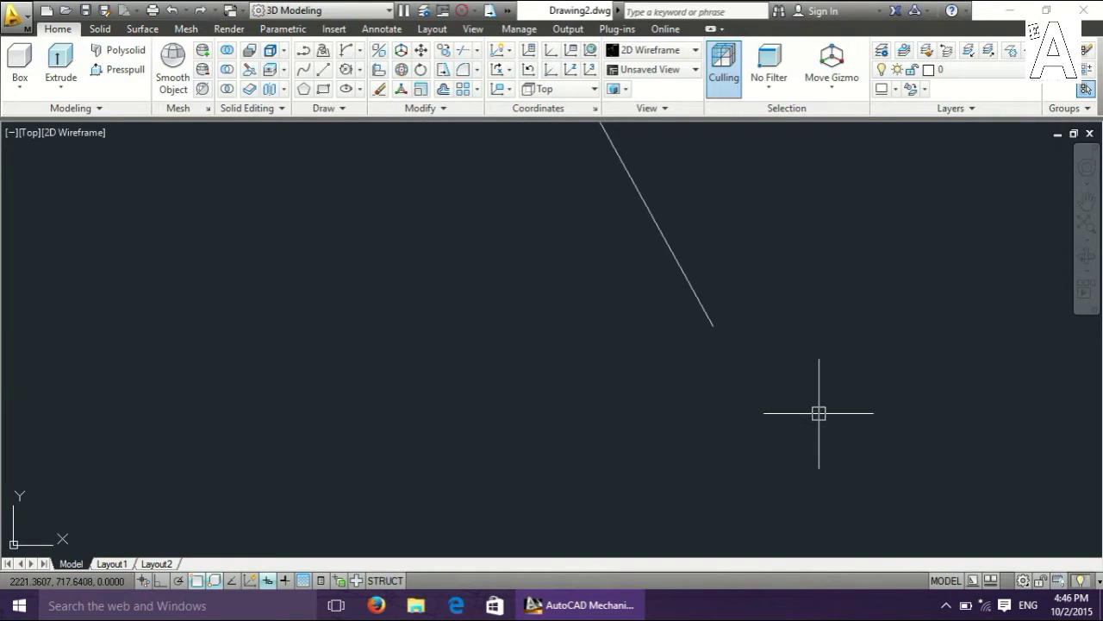
Draw a closed 40 by 280 polyline rectangle at the long line's lower end.
type("pl")
key("Return")
left_click(714, 326)
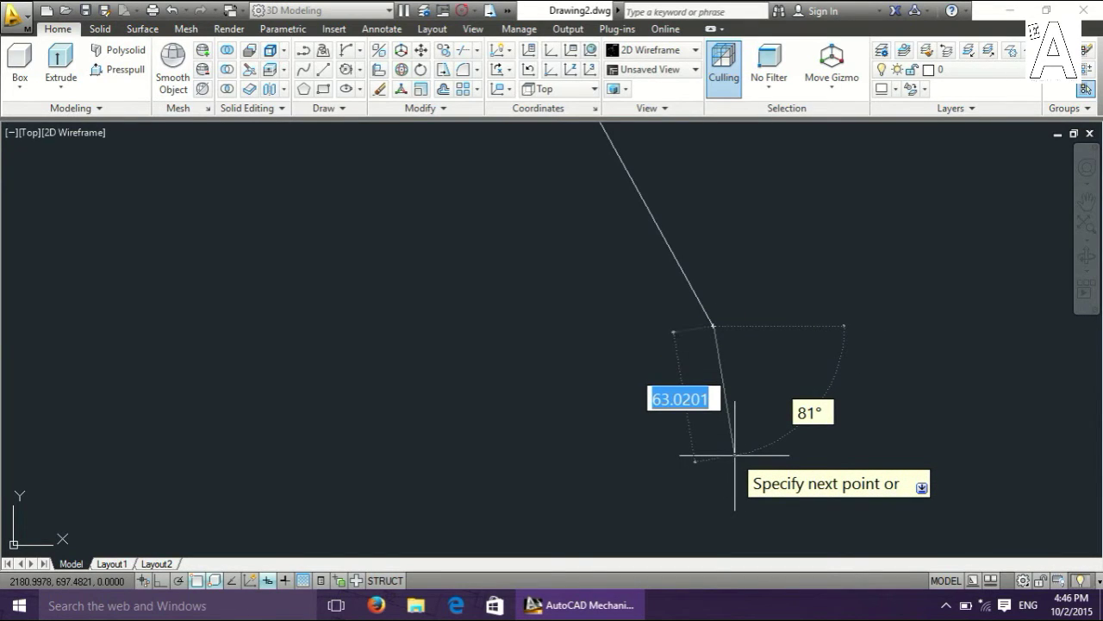
key("F8")
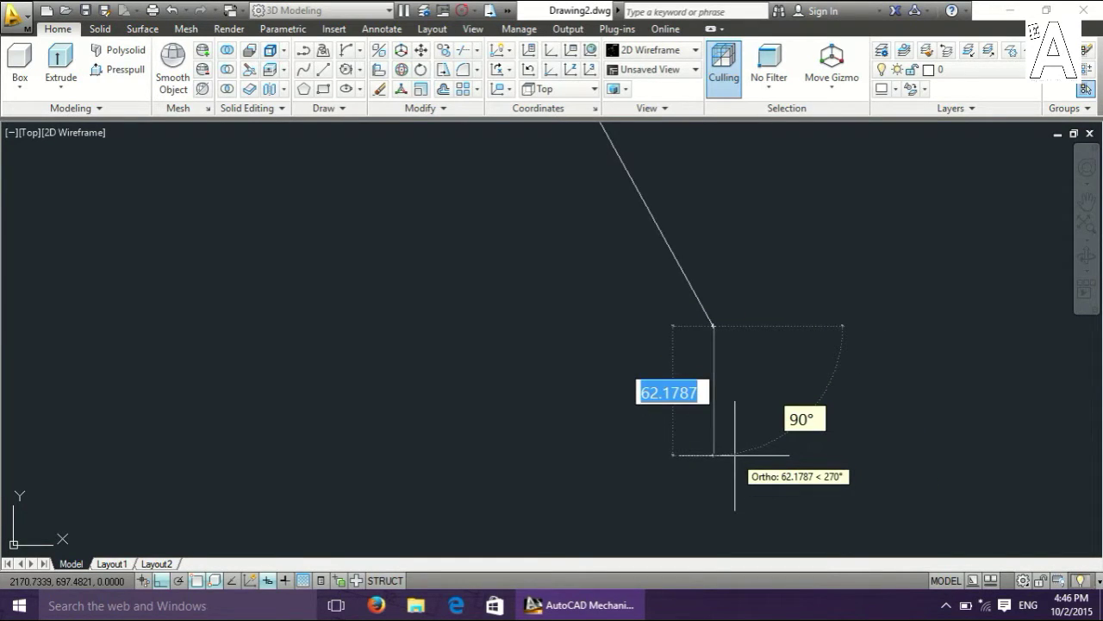
type("40")
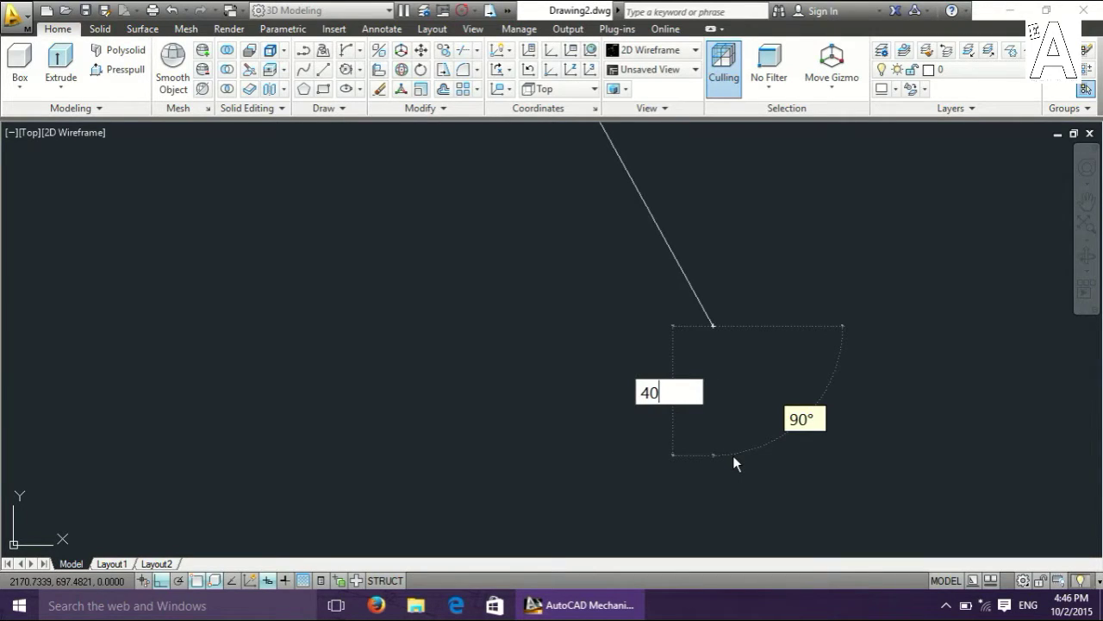
key("Return")
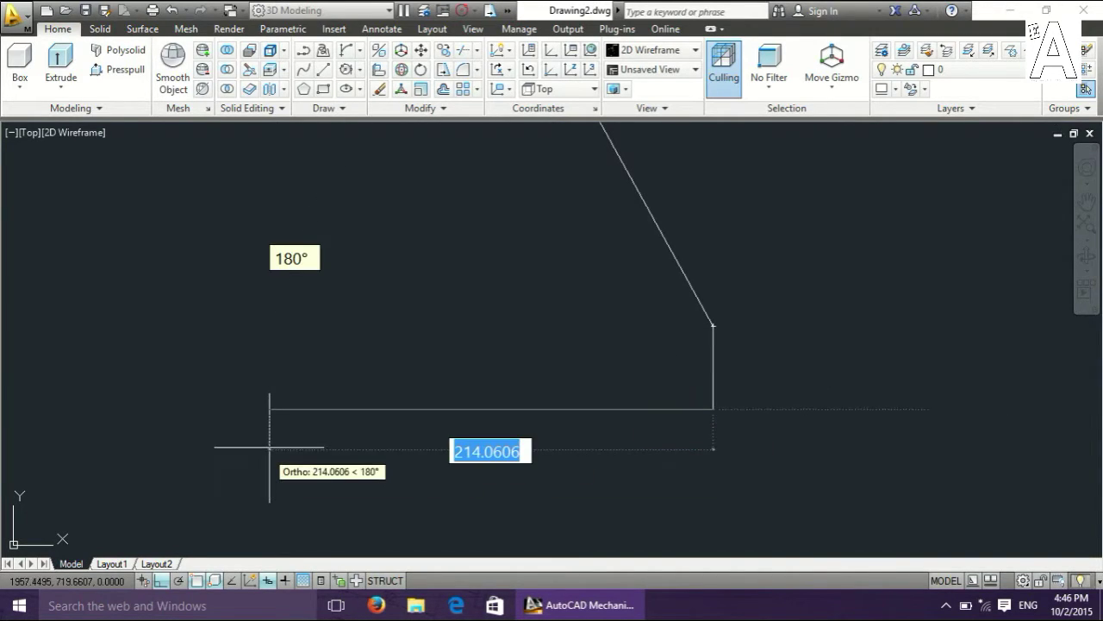
type("28")
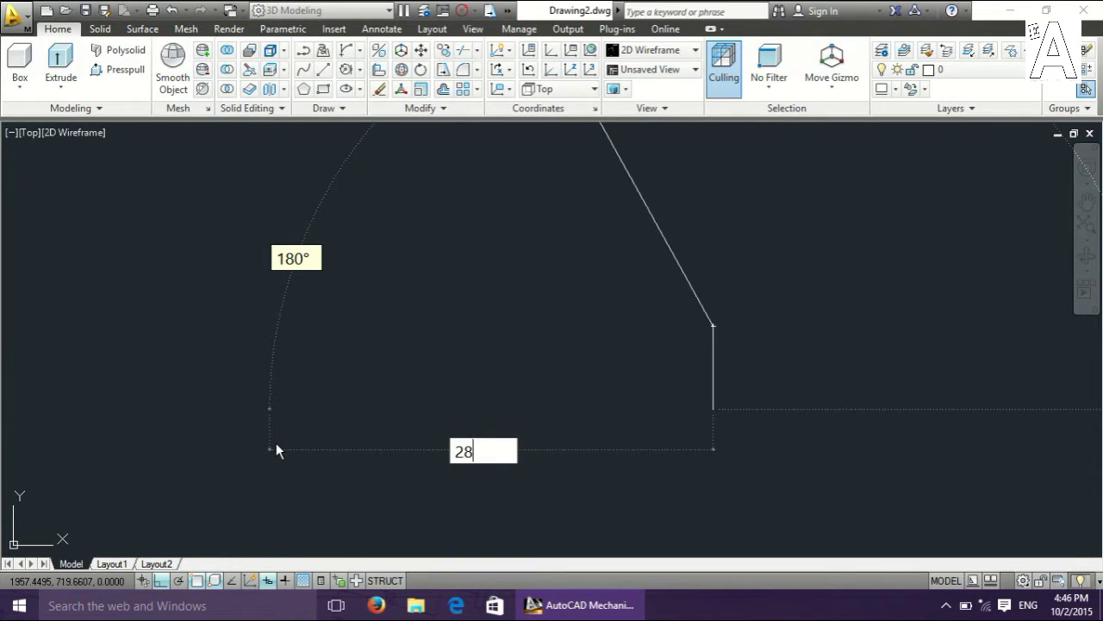
type("0")
key("Return")
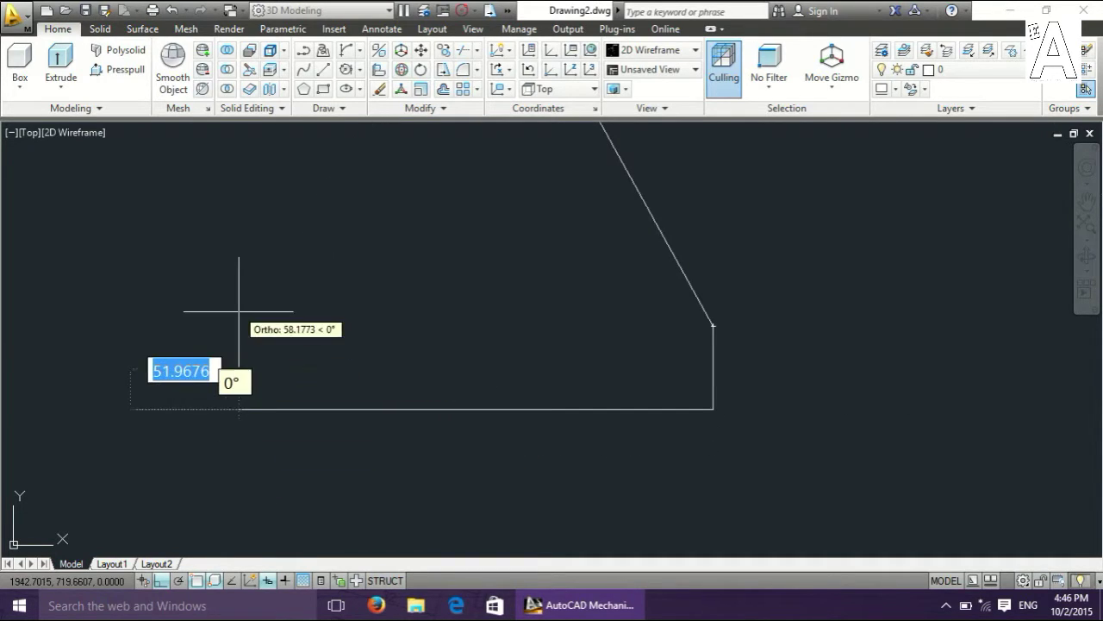
type("40")
key("Return")
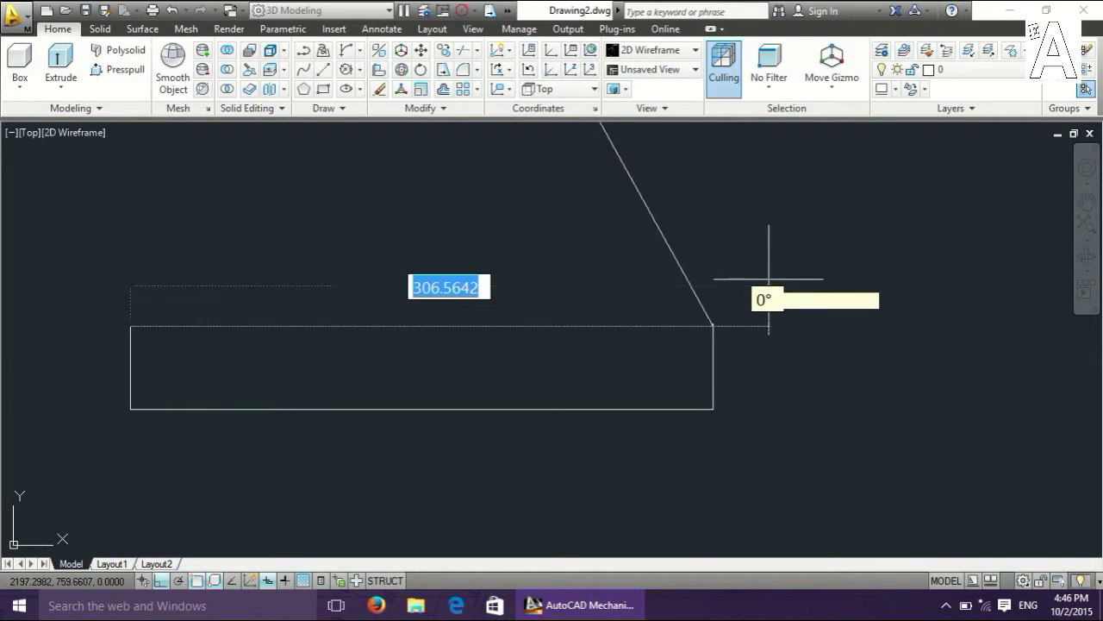
type("280")
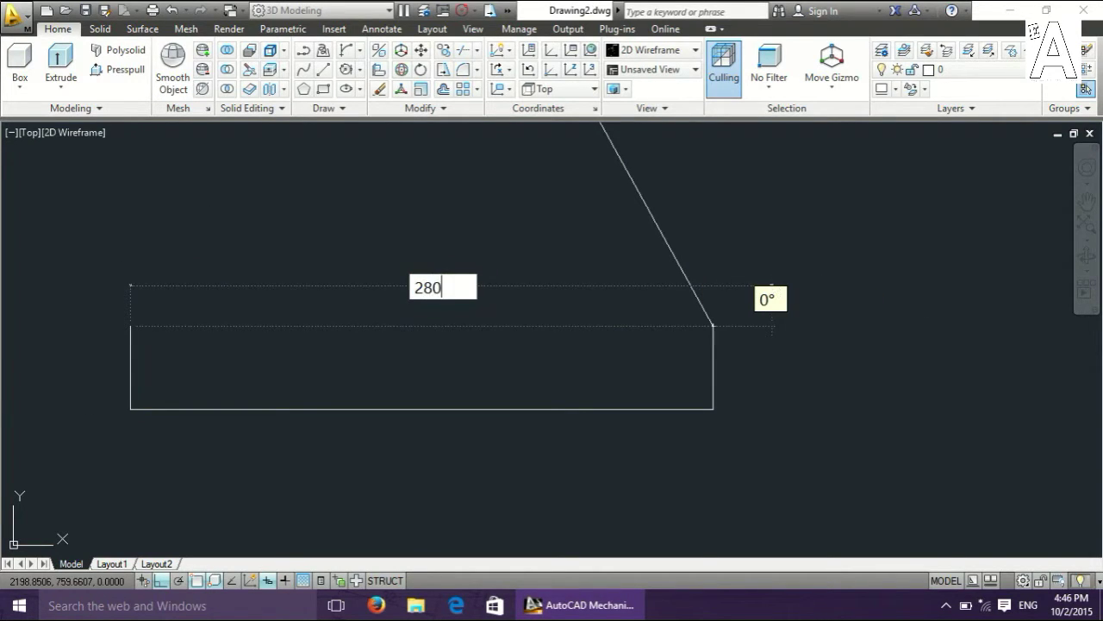
key("Return")
key("Return")
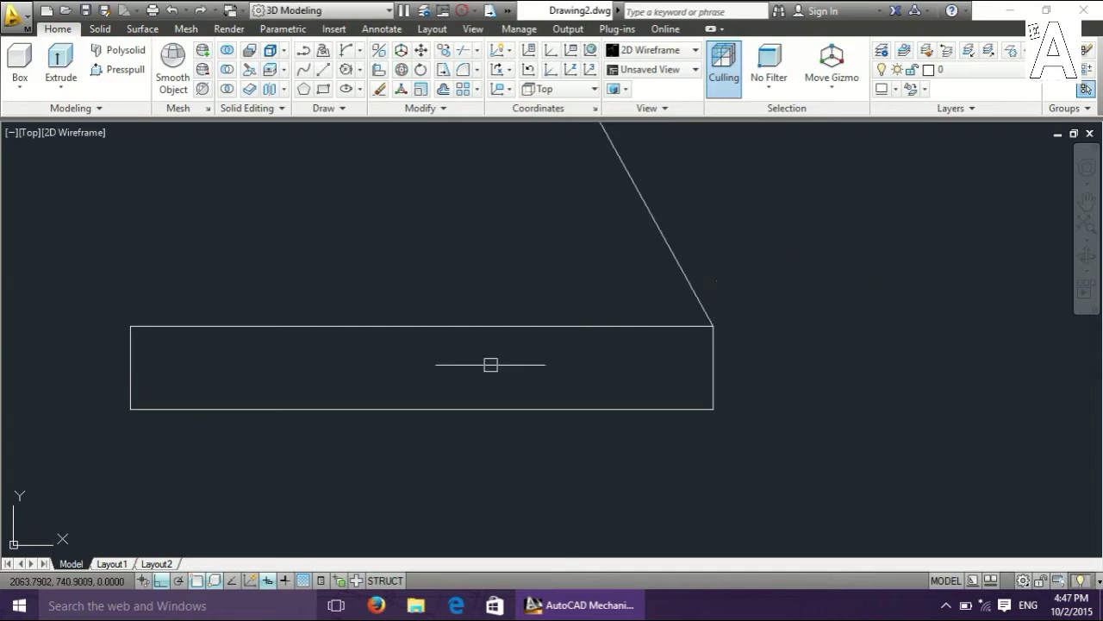
scroll(184, 383, "down", 3)
scroll(494, 389, "down", 2)
middle_click_drag(184, 384, 522, 389)
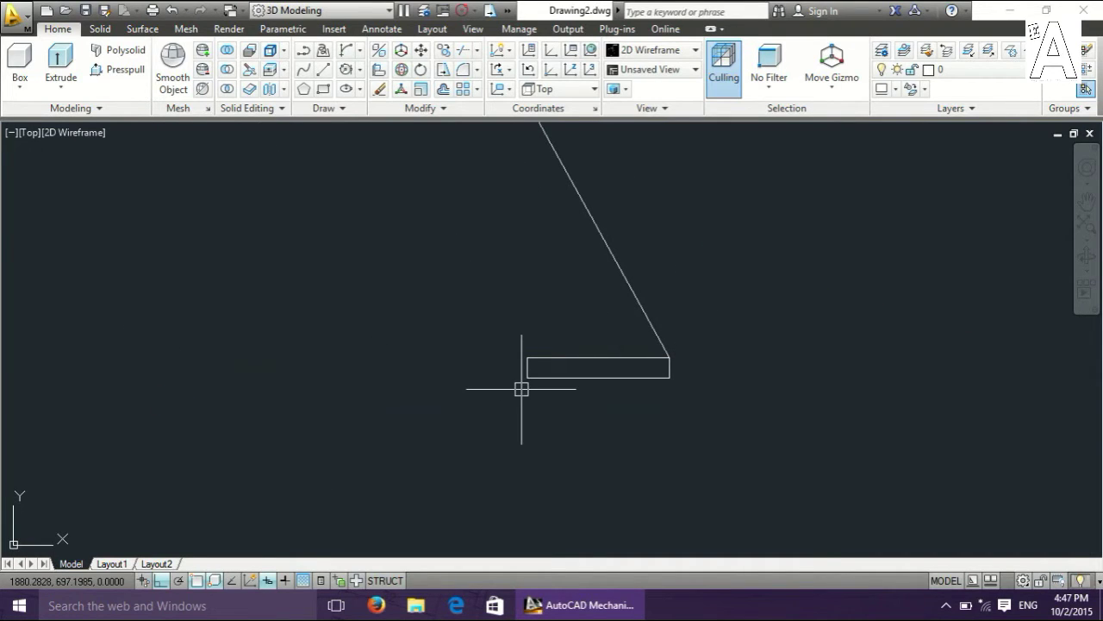
type("l")
key("Return")
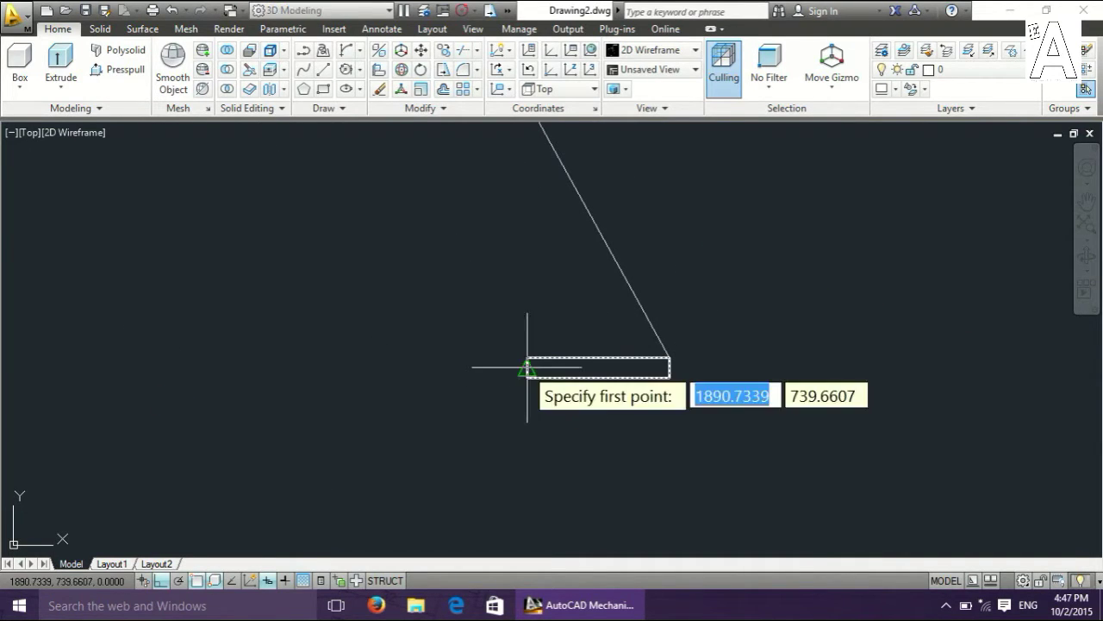
Start a line 10 units above the rectangle's corner using a reference point.
right_click(528, 422, "shift")
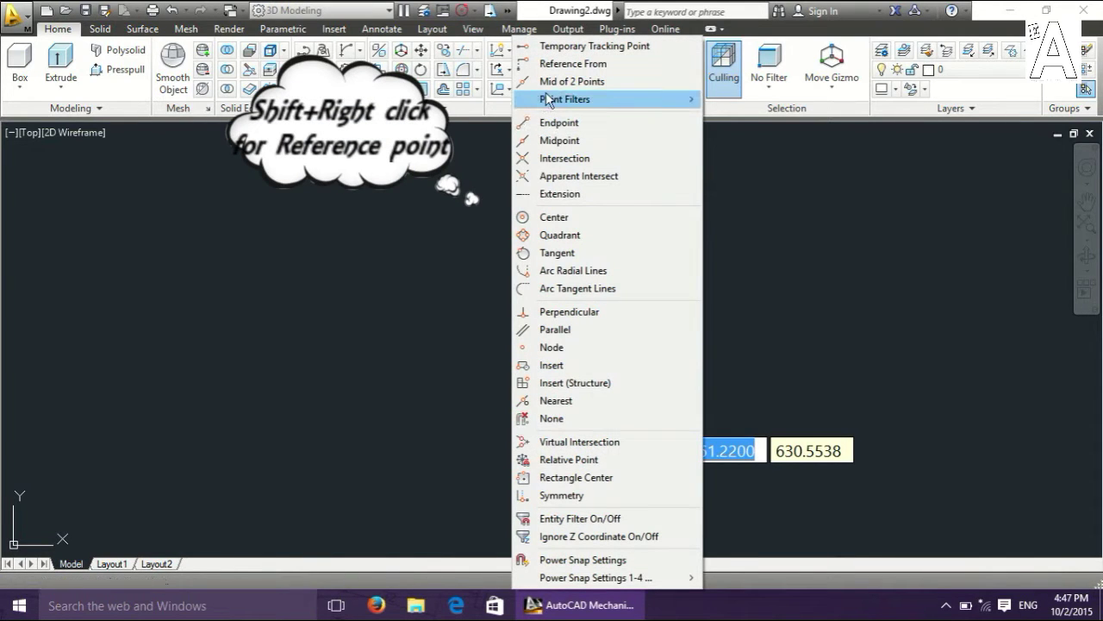
left_click(552, 62)
scroll(529, 356, "up", 8)
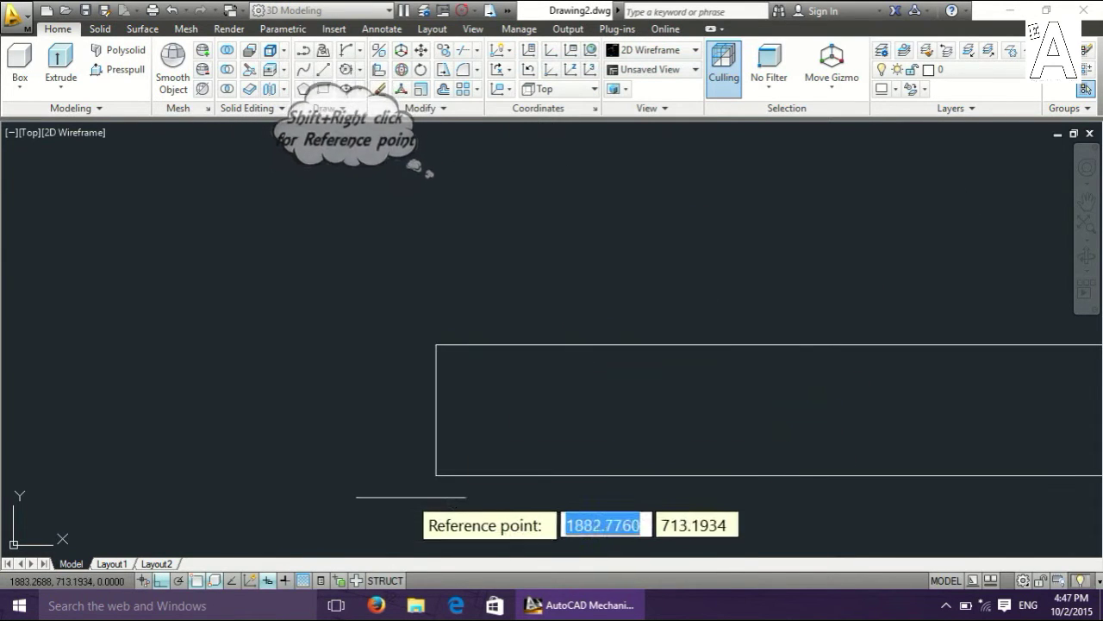
left_click(437, 475)
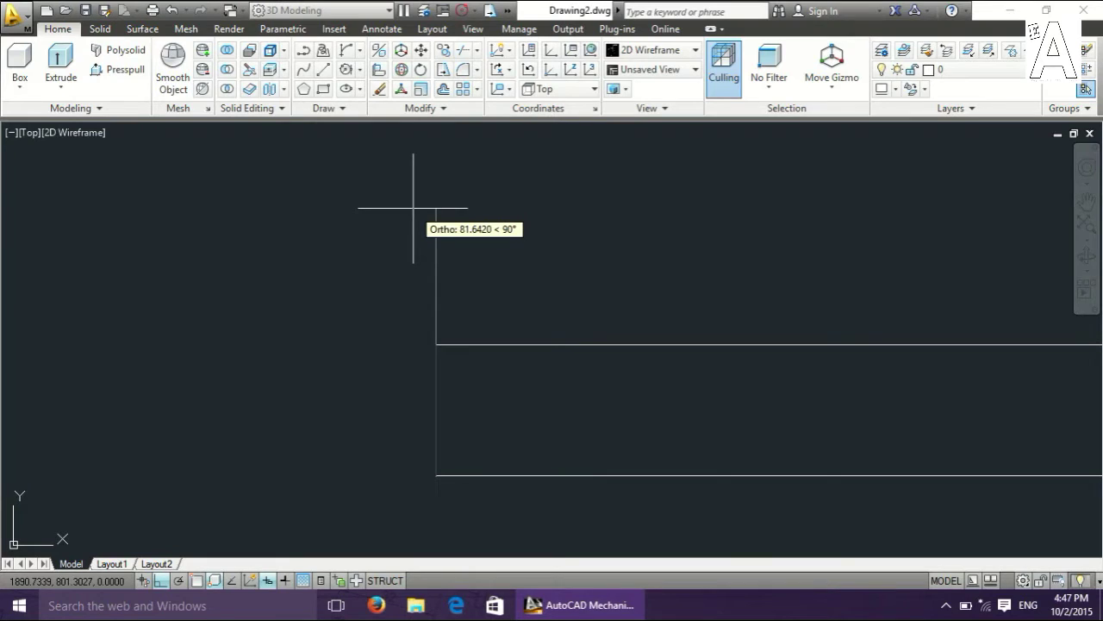
type("10")
key("Return")
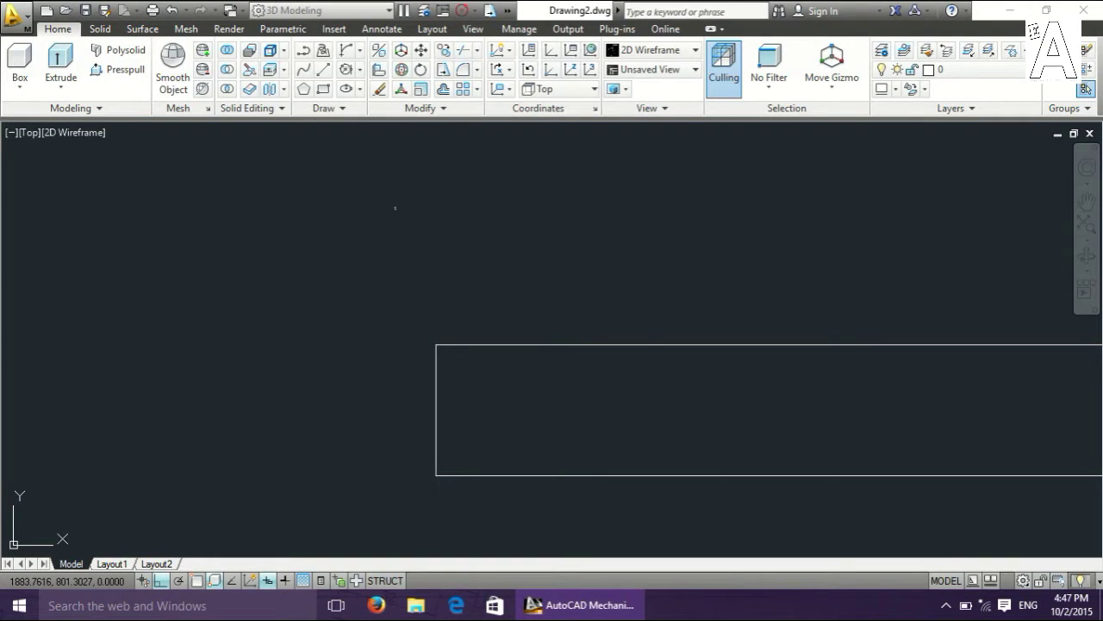
scroll(405, 258, "down", 3)
scroll(547, 297, "down", 3)
middle_click_drag(547, 296, 706, 286)
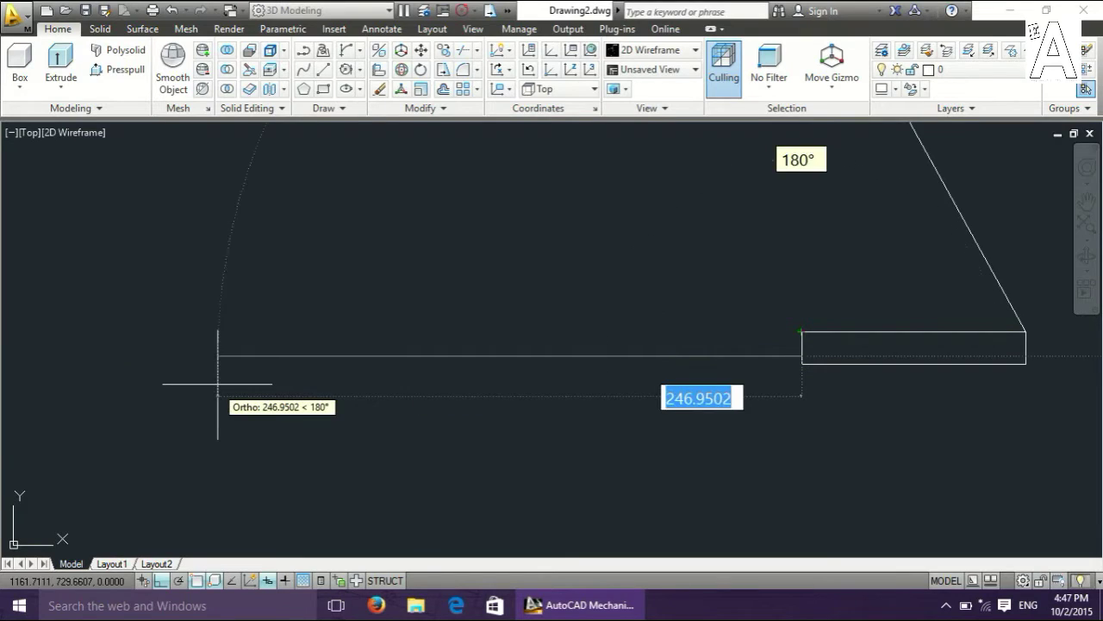
Run the 1100-long base line leftward and zoom to its left end.
type("1100")
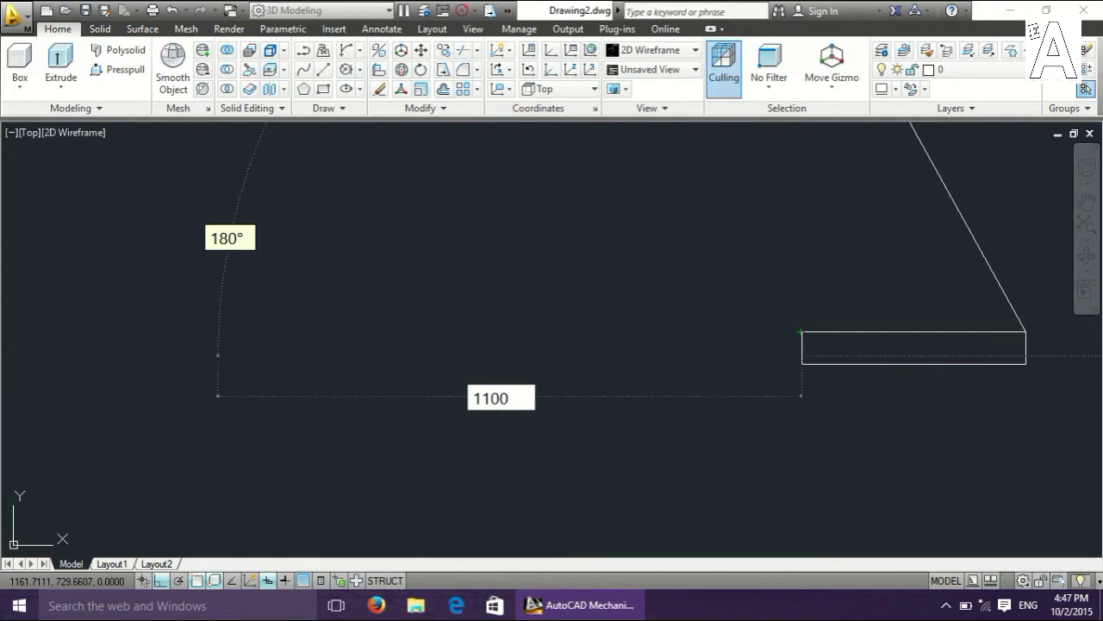
key("Return")
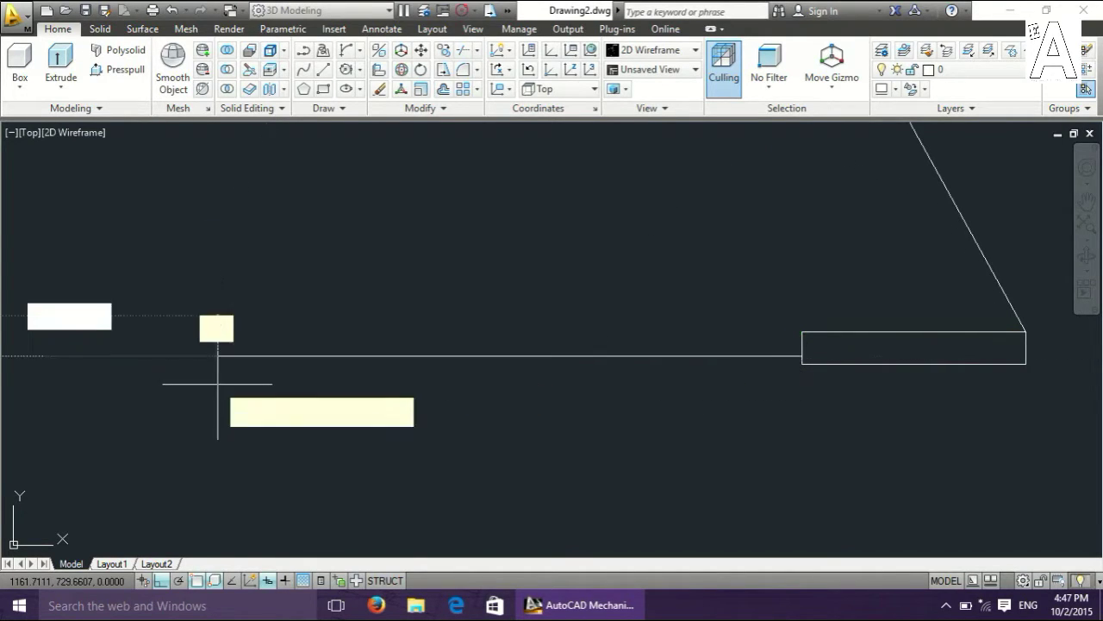
scroll(245, 386, "down", 8)
scroll(177, 387, "up", 4)
middle_click_drag(177, 387, 518, 504)
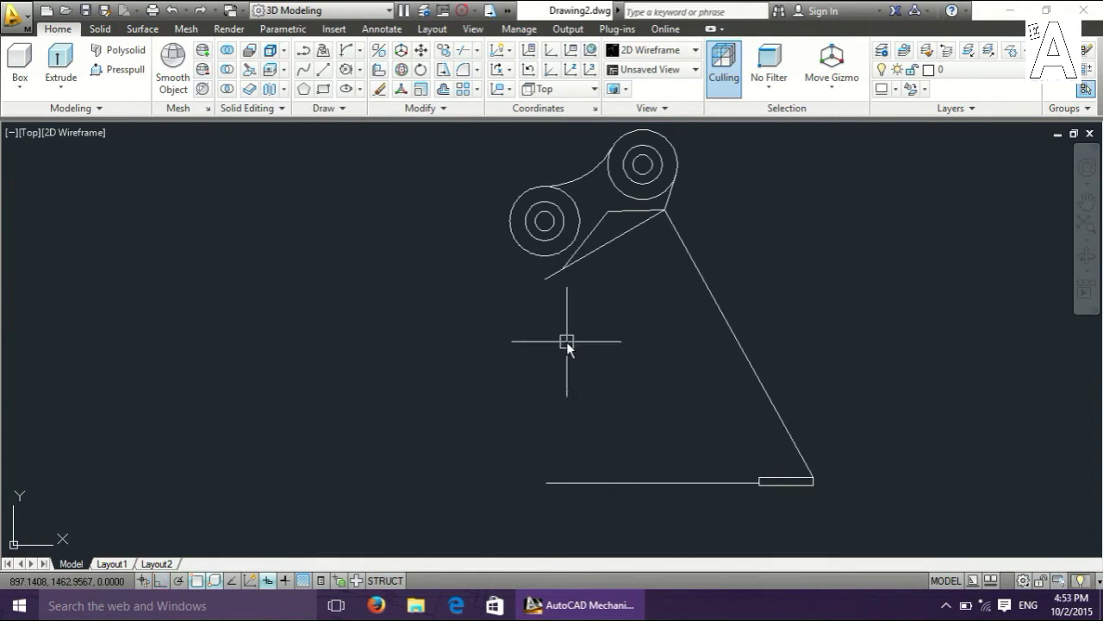
Draw a small Start-End-Direction arc from the left lug circle down to a point below the lug.
left_click(358, 53)
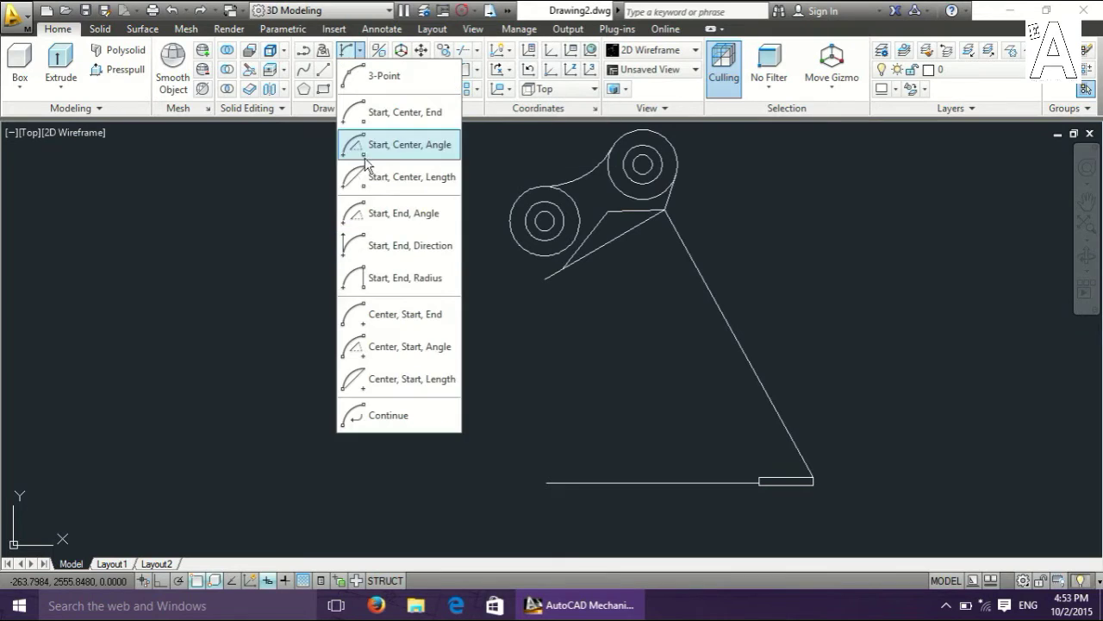
left_click(388, 250)
scroll(545, 250, "up", 4)
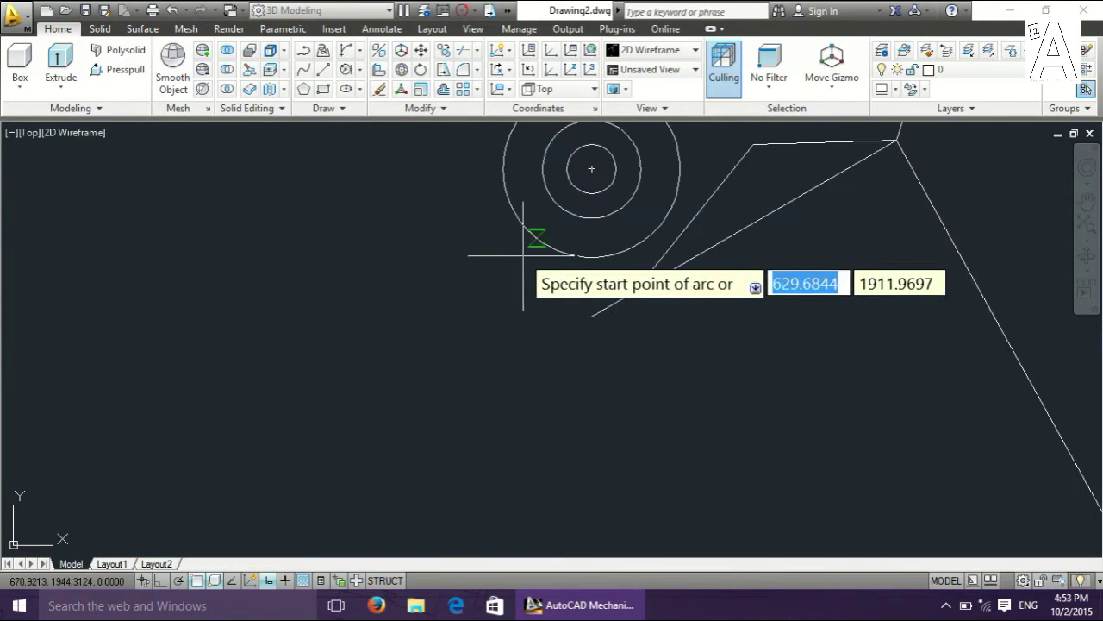
left_click(555, 250)
left_click(592, 315)
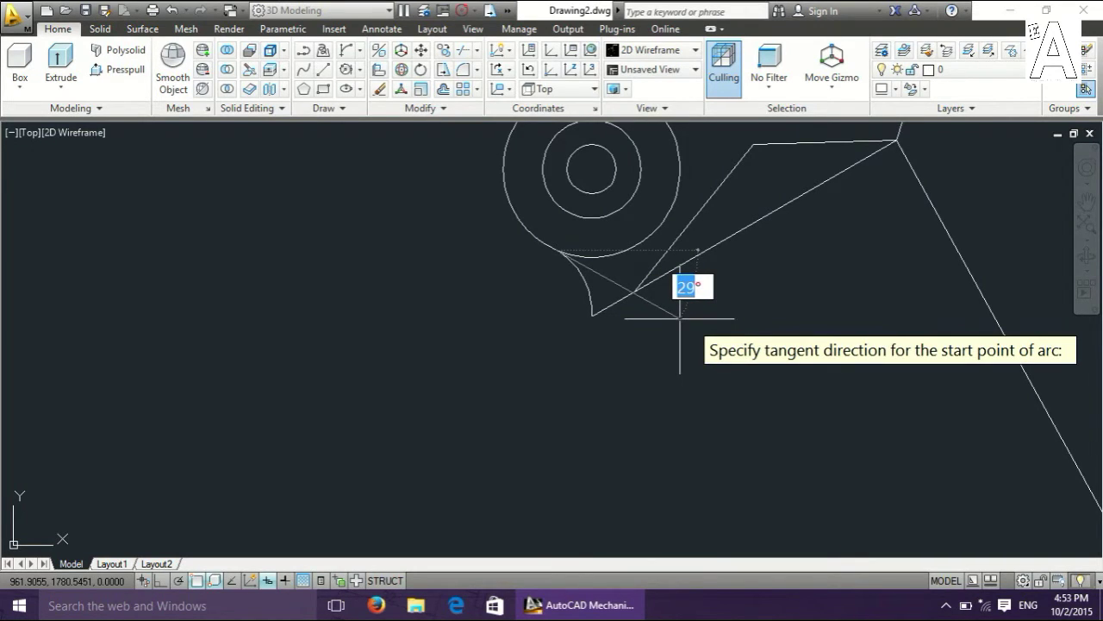
left_click(690, 322)
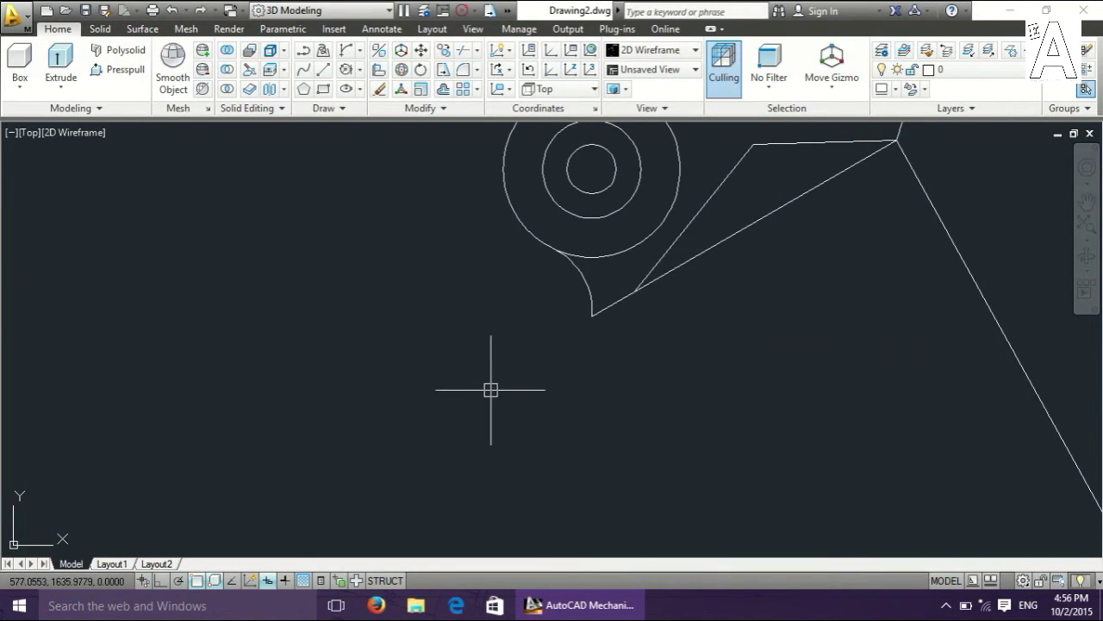
scroll(492, 389, "down", 5)
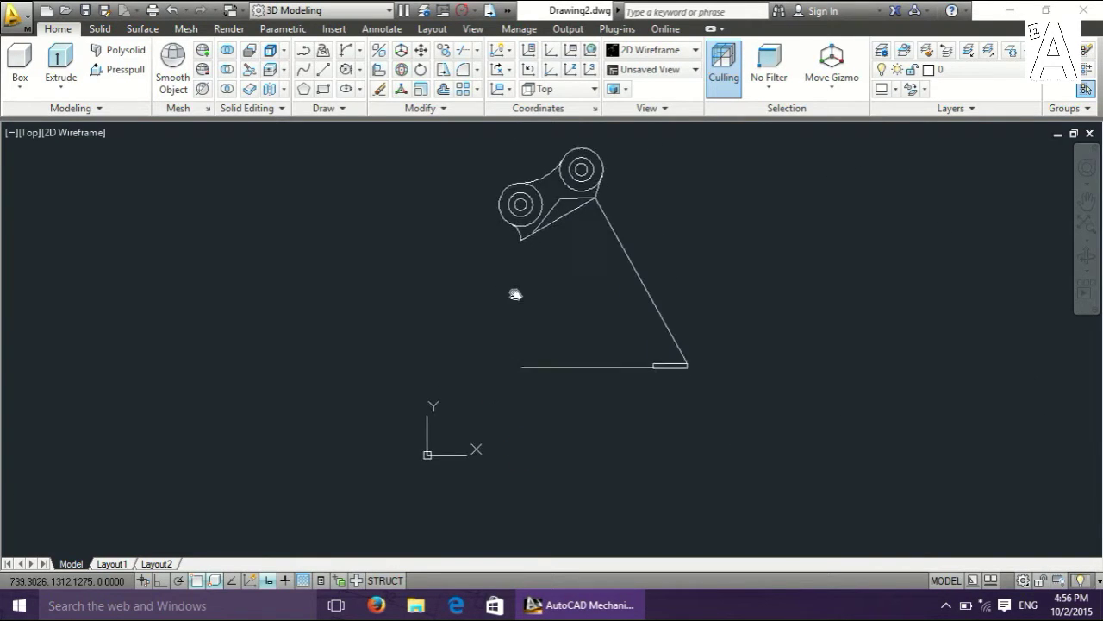
scroll(512, 293, "up", 2)
Draw a large outward-bulging arc from the slanted line's lower end to the bottom line's left end.
left_click(341, 51)
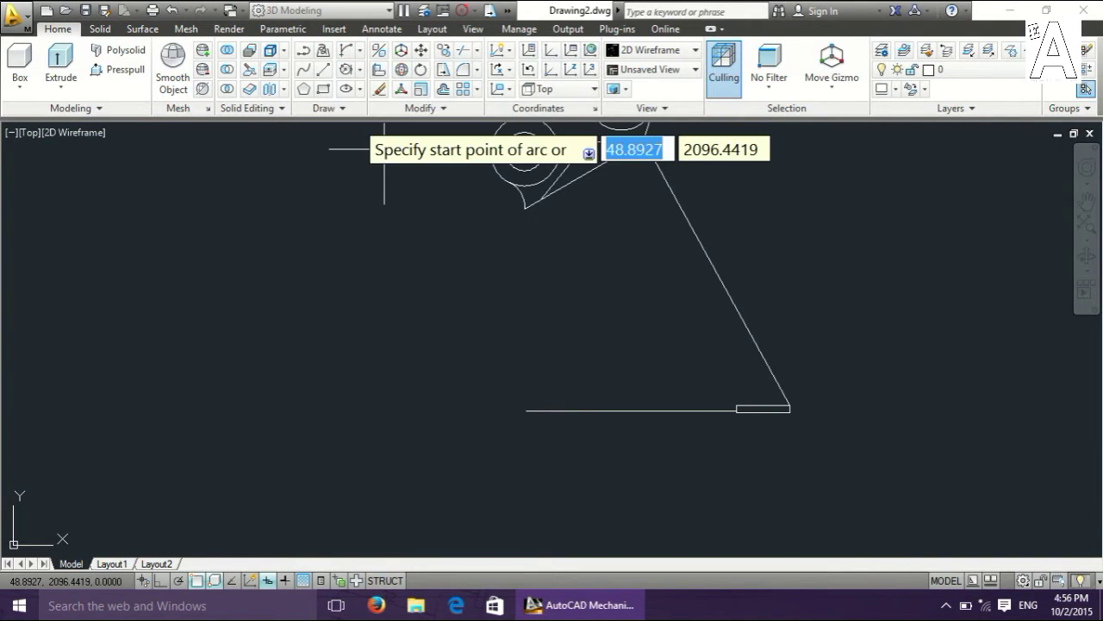
scroll(482, 200, "up", 3)
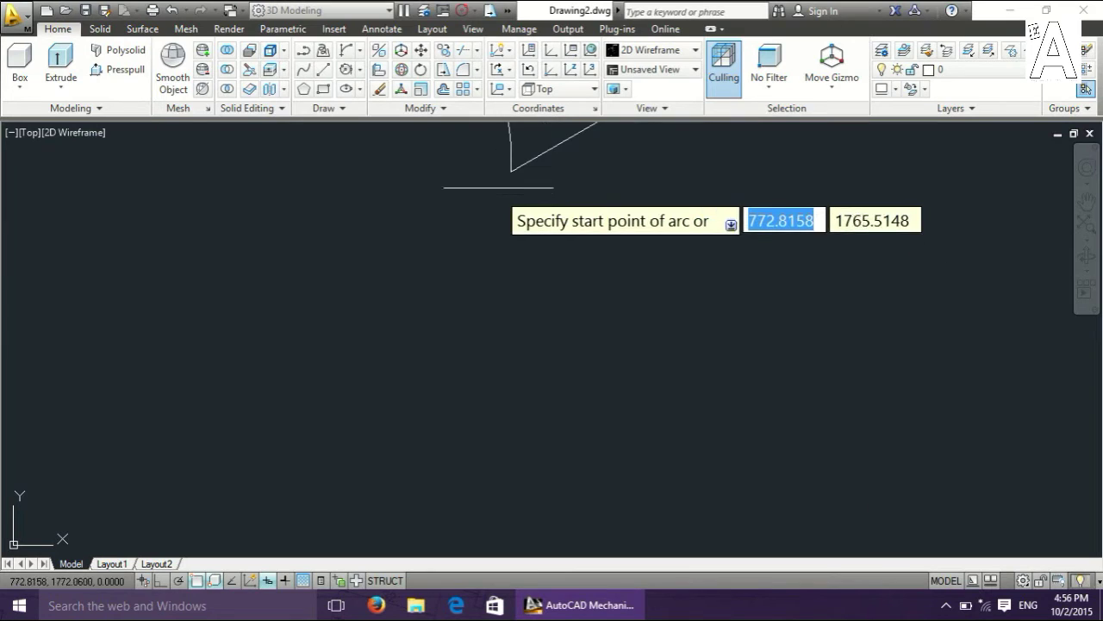
left_click(511, 171)
scroll(511, 171, "down", 3)
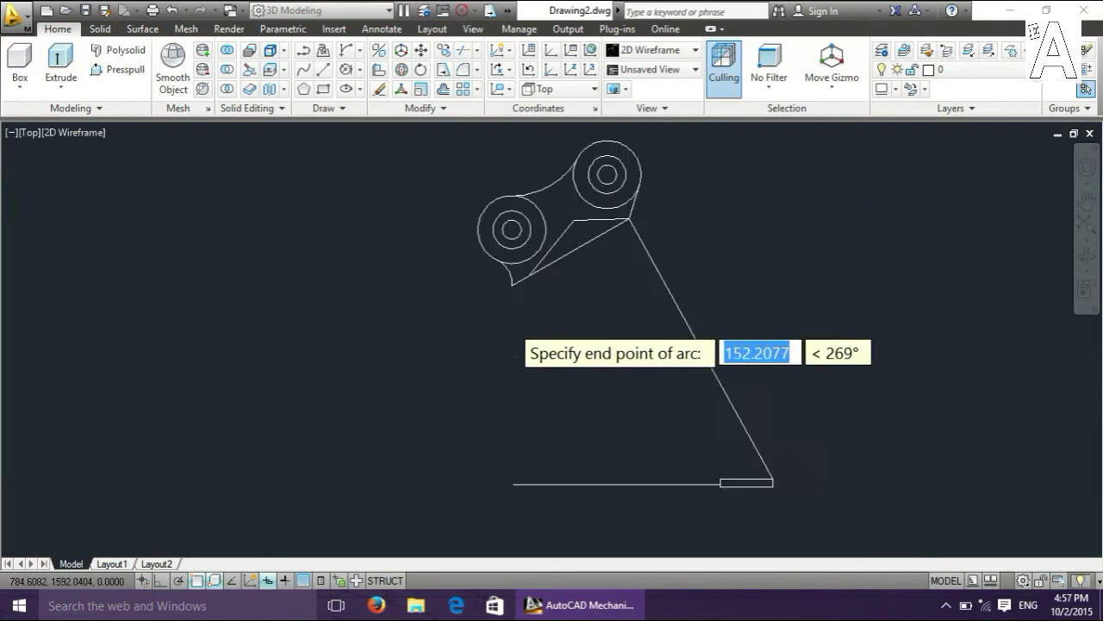
scroll(541, 351, "down", 2)
scroll(514, 428, "up", 3)
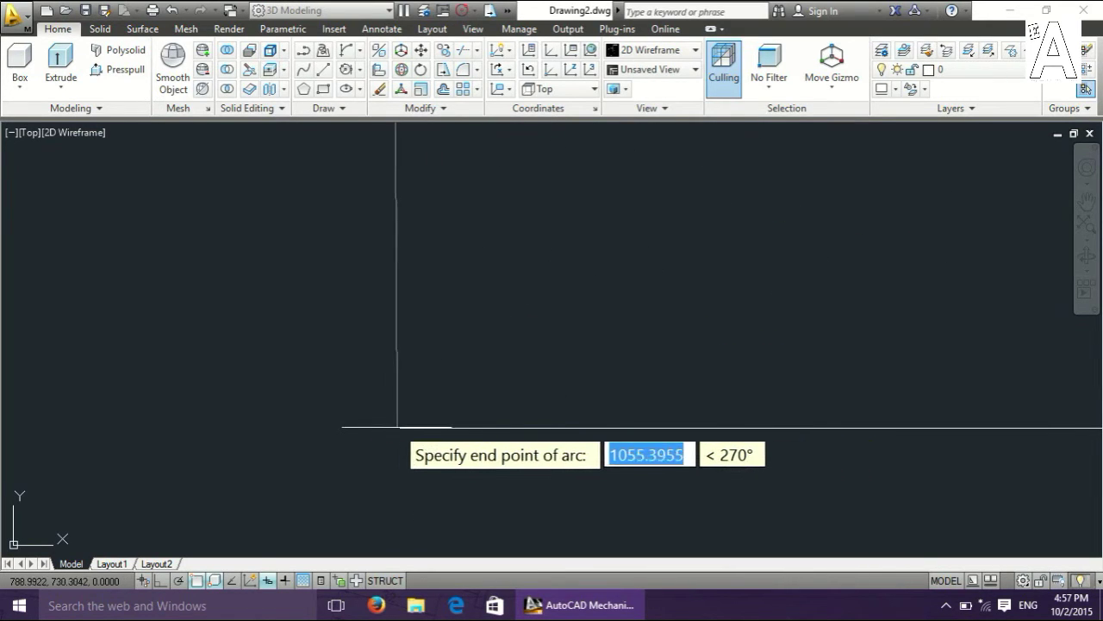
left_click(399, 425)
scroll(399, 425, "down", 3)
scroll(764, 295, "down", 1)
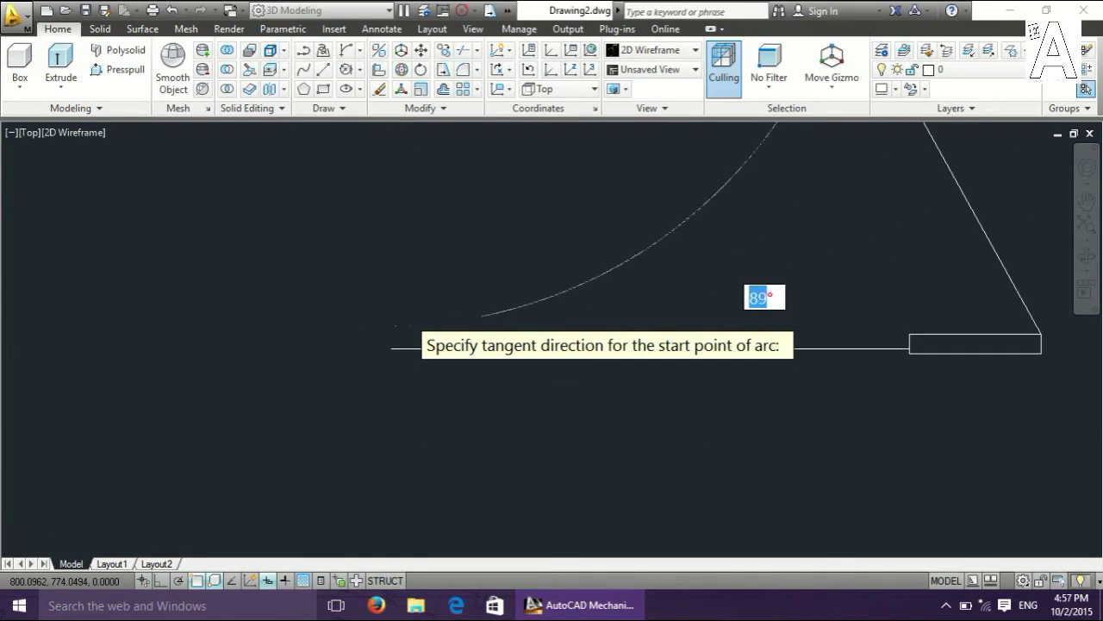
scroll(736, 182, "down", 2)
middle_click_drag(198, 305, 379, 485)
scroll(380, 483, "down", 2)
scroll(371, 449, "down", 2)
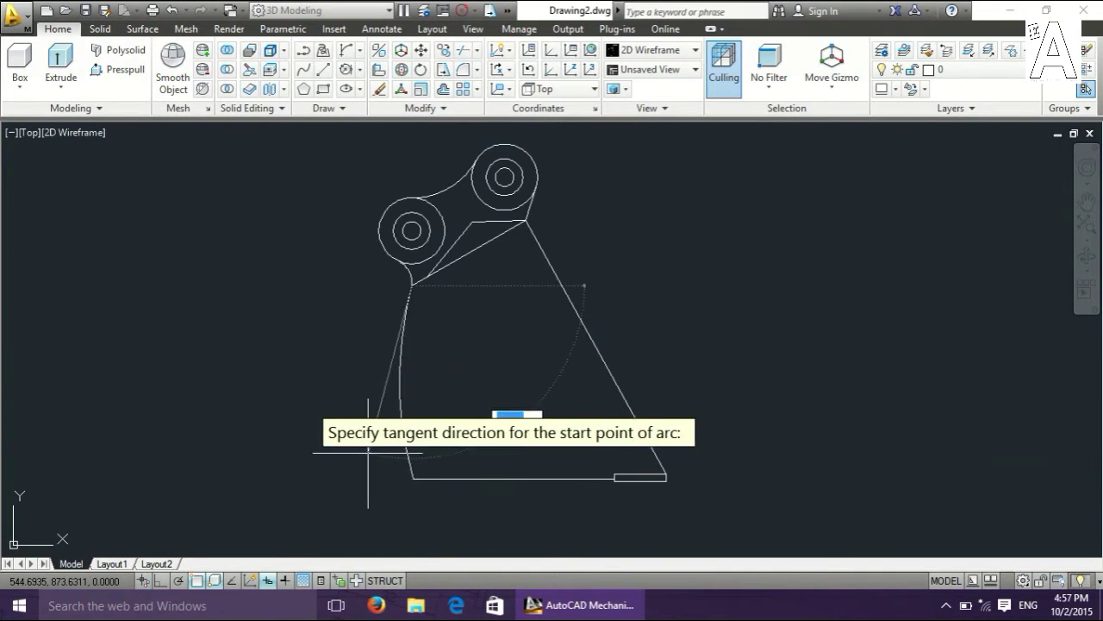
left_click(83, 406)
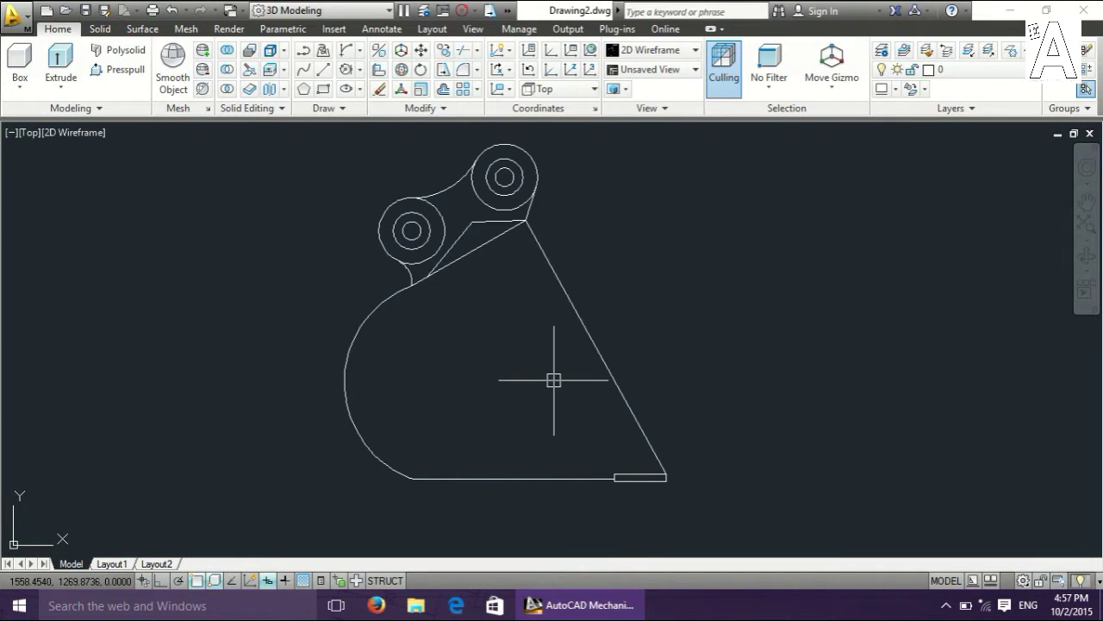
type("j")
key("Return")
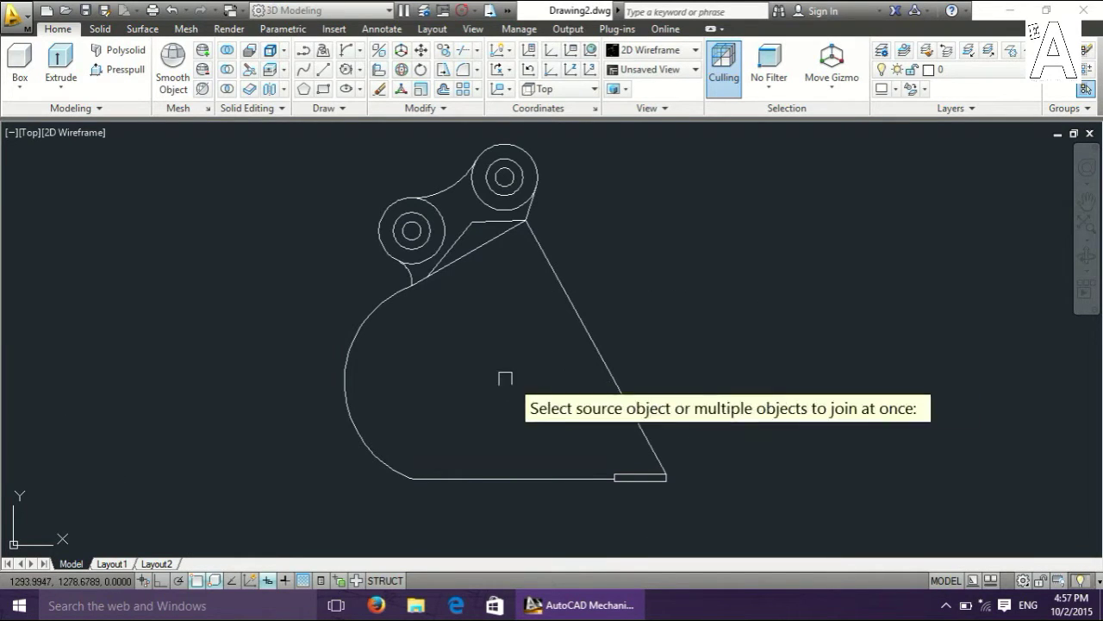
Join the diagonal line, big back arc and bottom line into one curve, then erase the slanted front line.
left_click(471, 255)
left_click(362, 323)
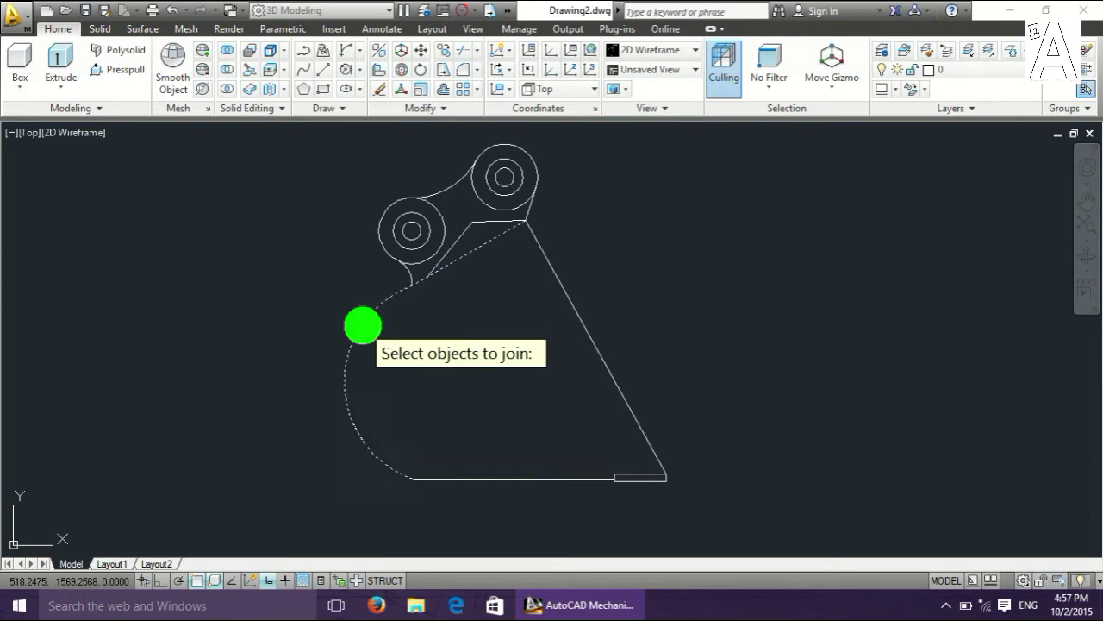
left_click(462, 477)
key("Return")
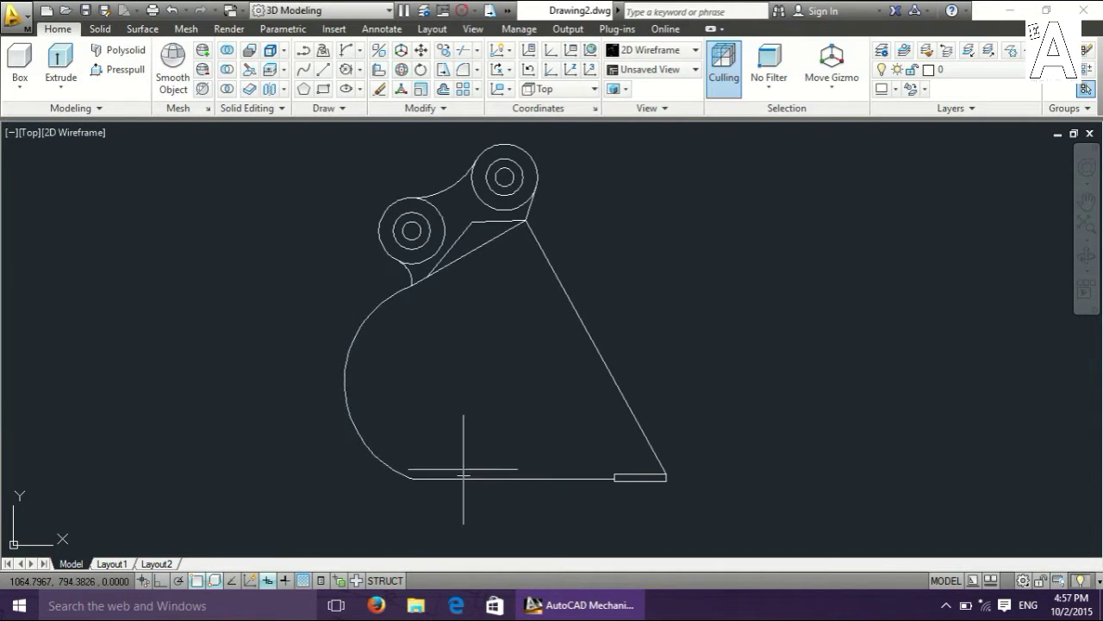
right_click(597, 356)
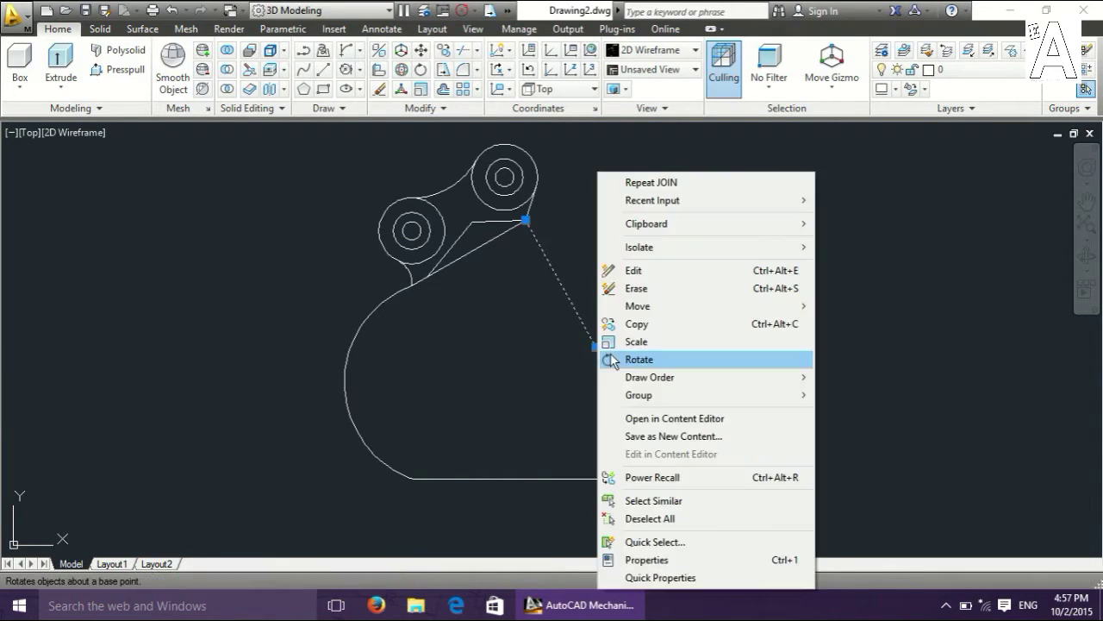
left_click(639, 289)
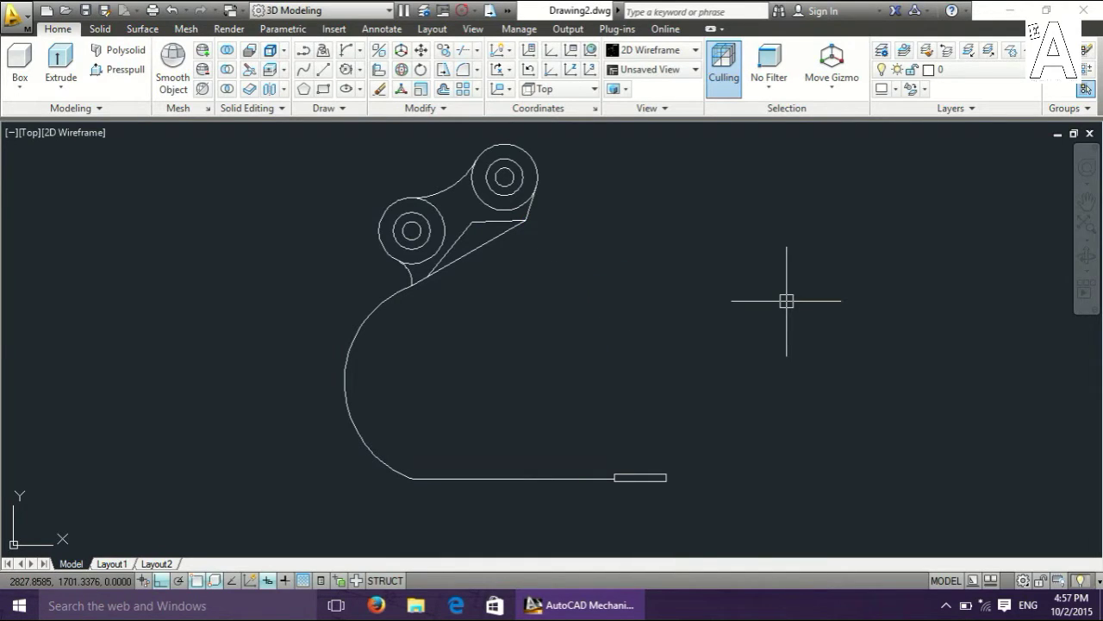
Copy the joined outline and small base rectangle to the right.
left_click(480, 246)
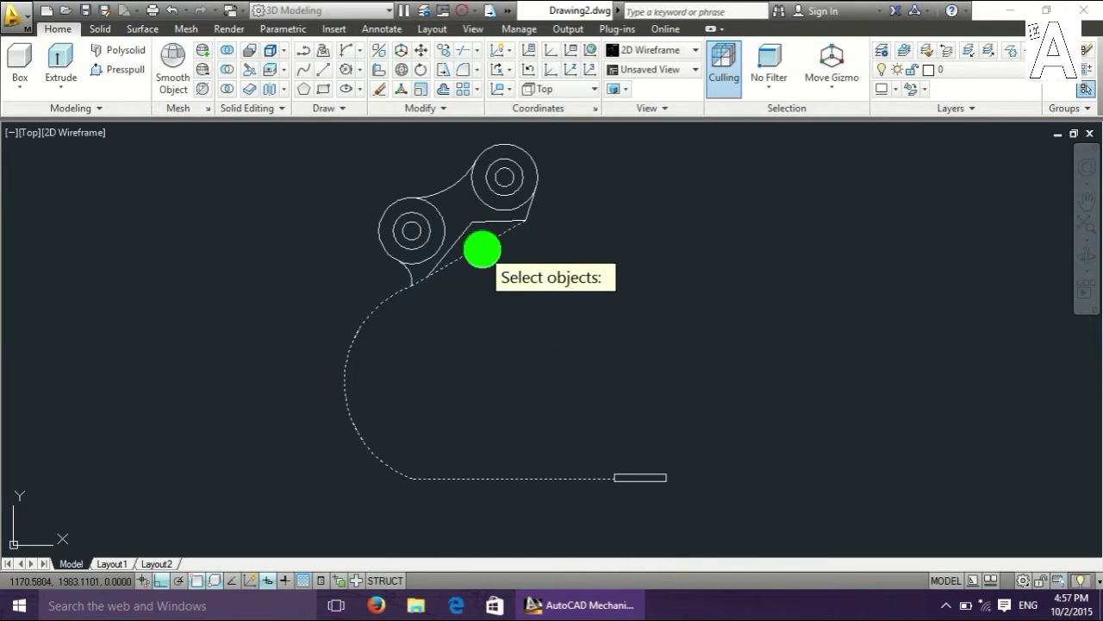
left_click(661, 472)
right_click(647, 446)
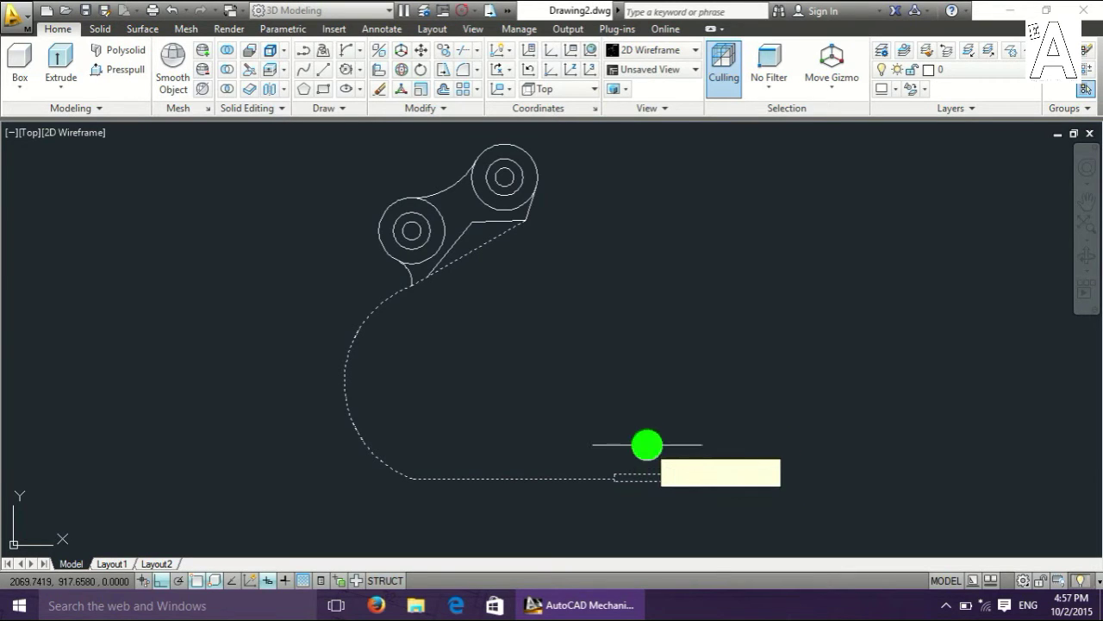
left_click(524, 220)
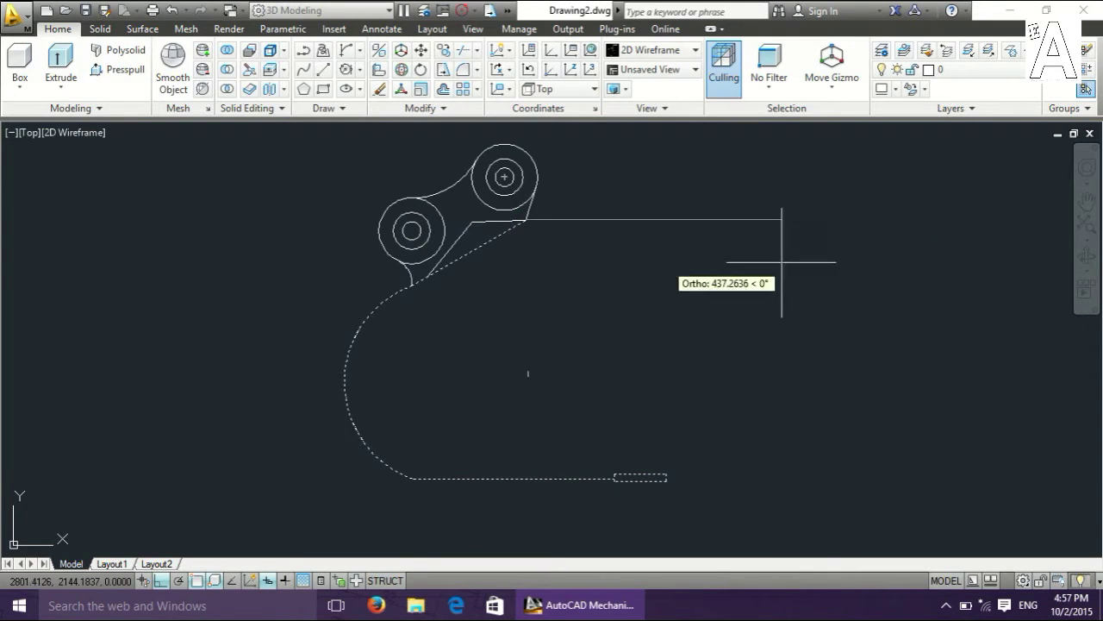
scroll(870, 280, "down", 4)
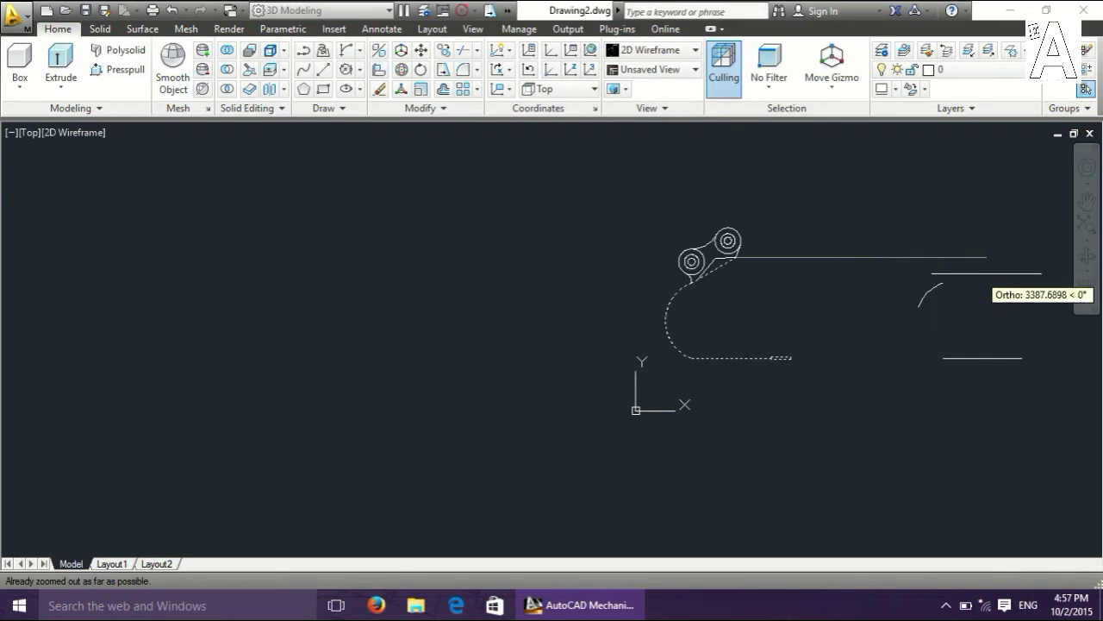
left_click(923, 300)
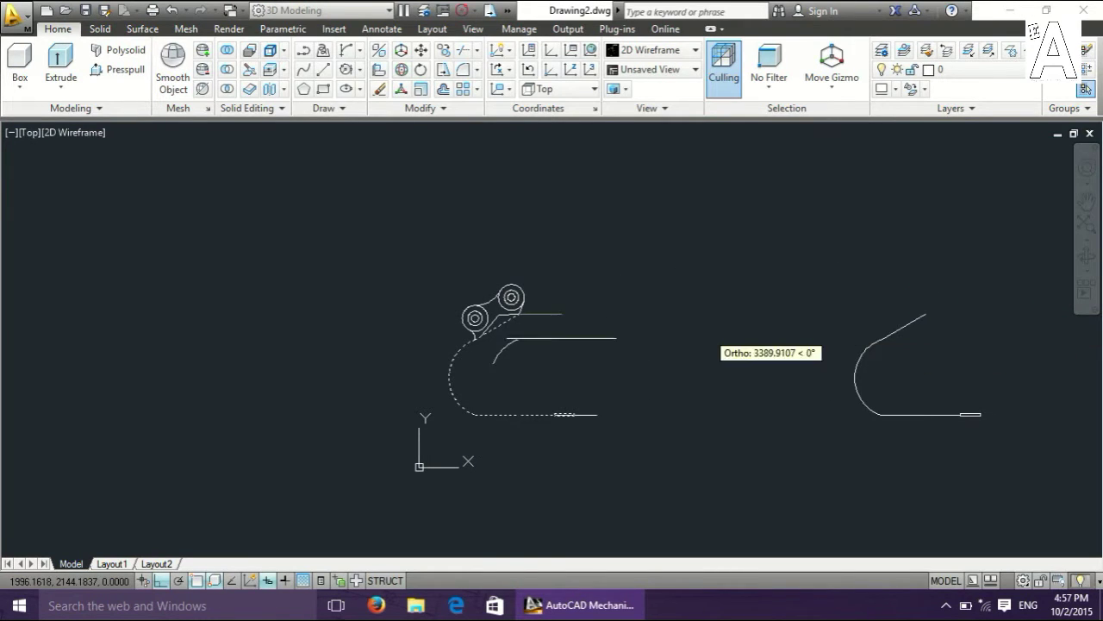
scroll(492, 353, "up", 4)
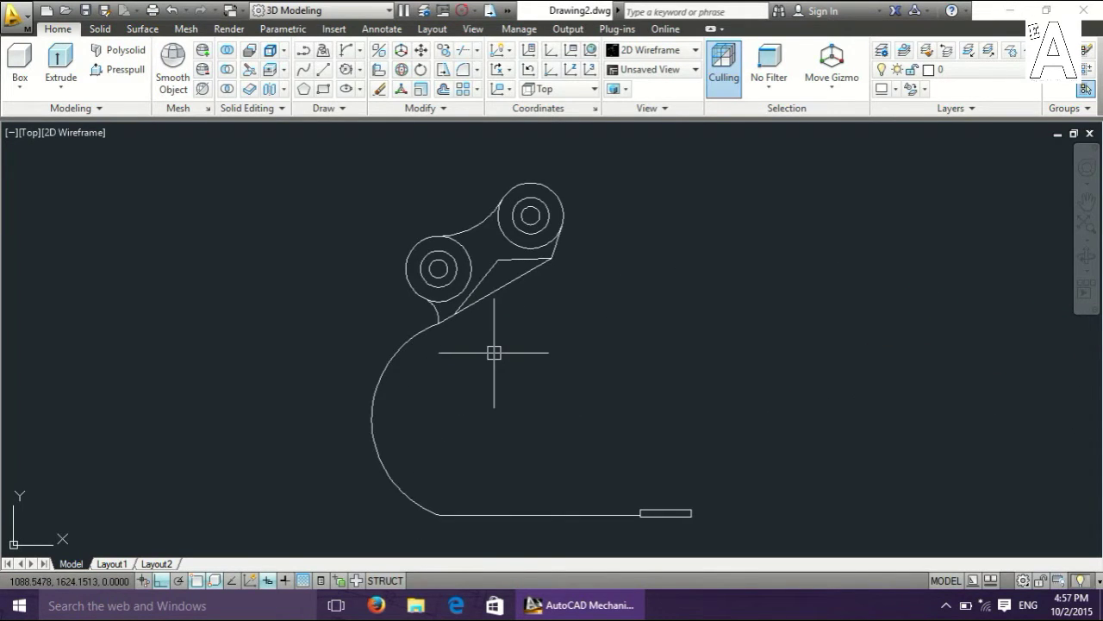
Offset the curved bucket outline 40 units to the outside.
type("OFFSET")
key("Return")
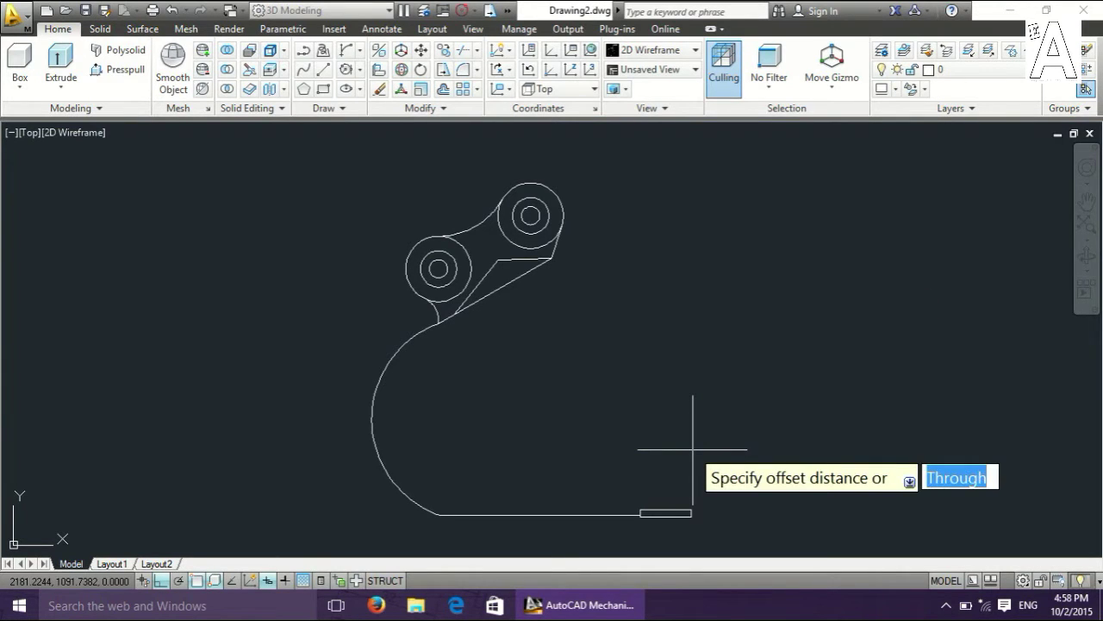
key("Return")
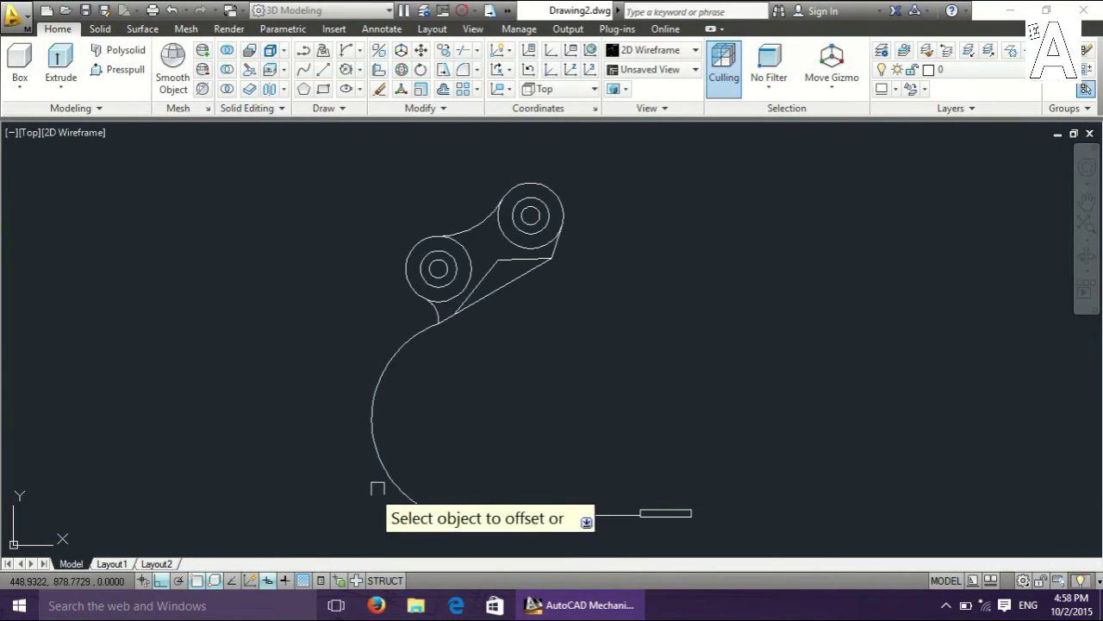
left_click(389, 476)
left_click(636, 384)
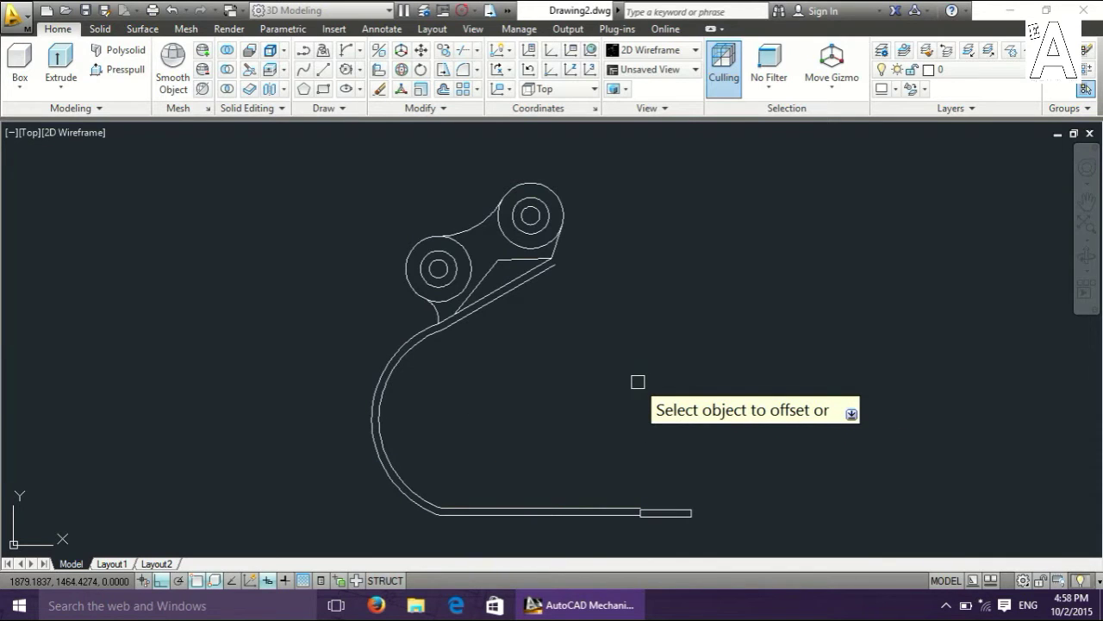
key("Return")
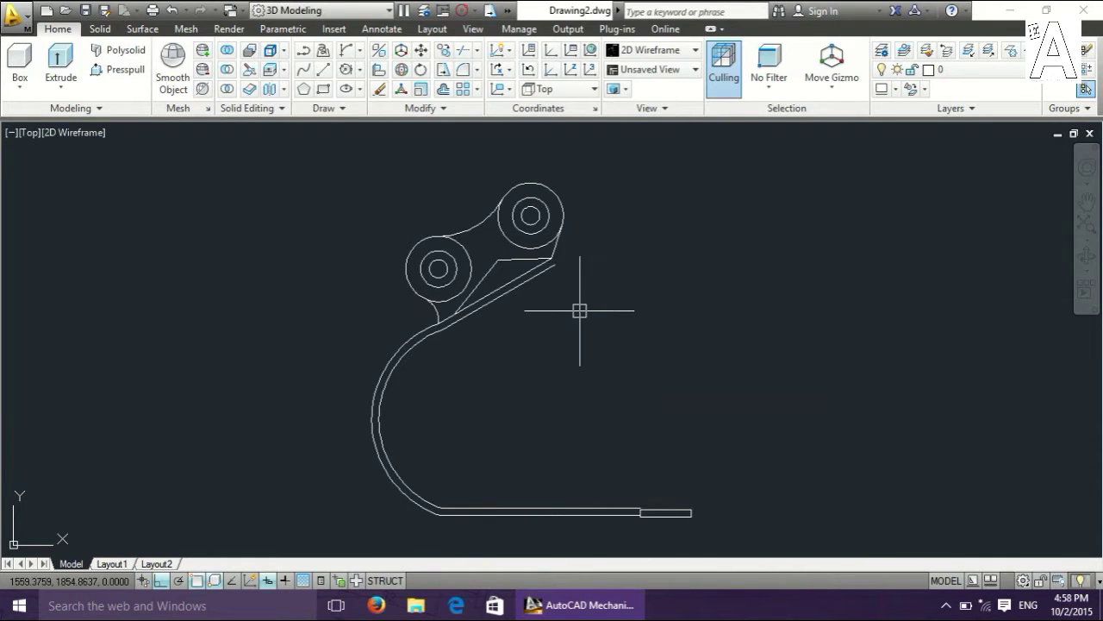
Draw a short line from the lug junction corner to the offset curve's end.
key("Return")
scroll(571, 239, "up", 5)
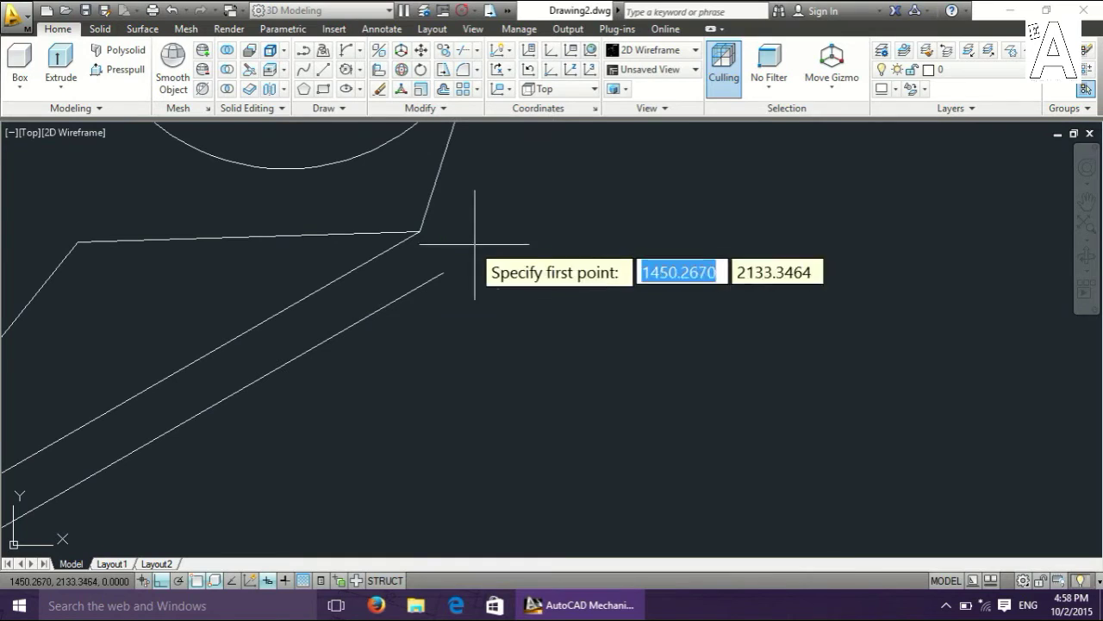
left_click(417, 229)
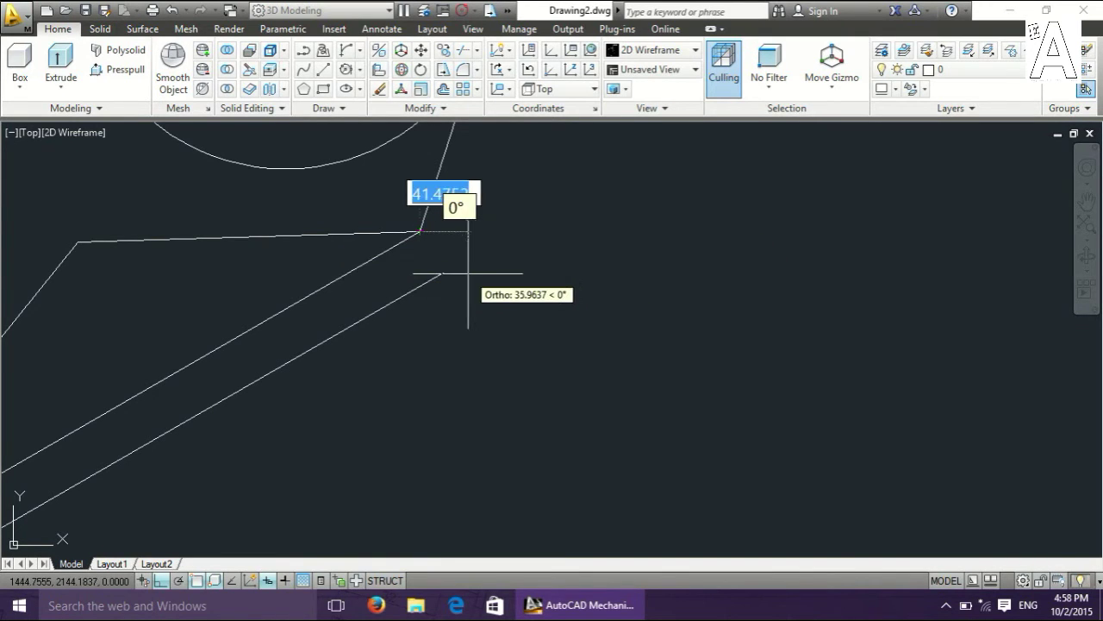
left_click(443, 274)
key("Return")
scroll(526, 379, "down", 5)
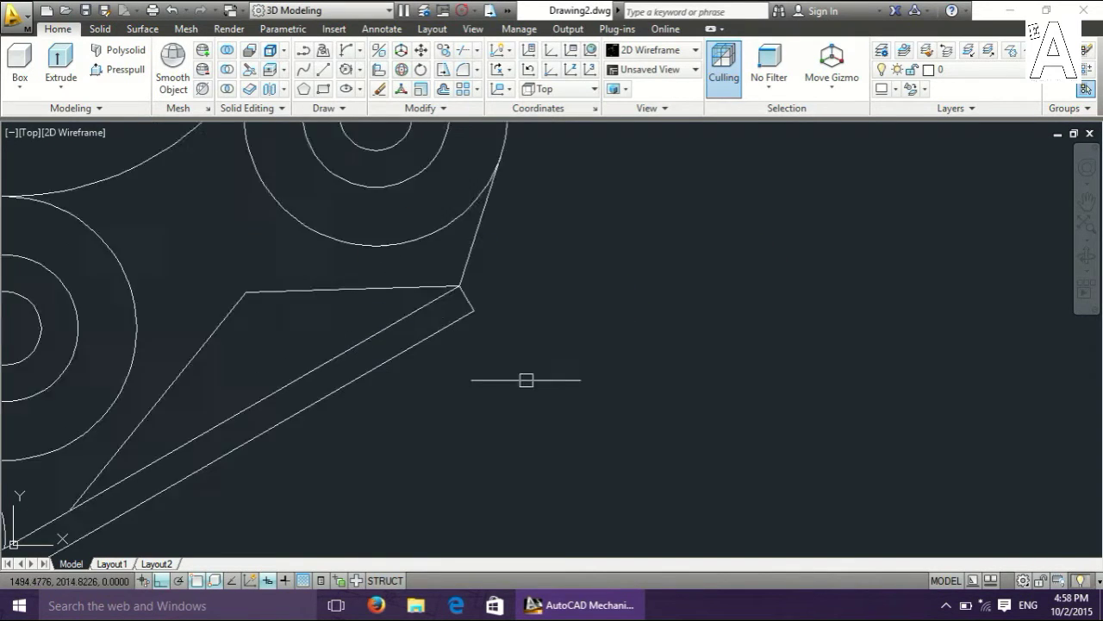
middle_click_drag(598, 544, 494, 249)
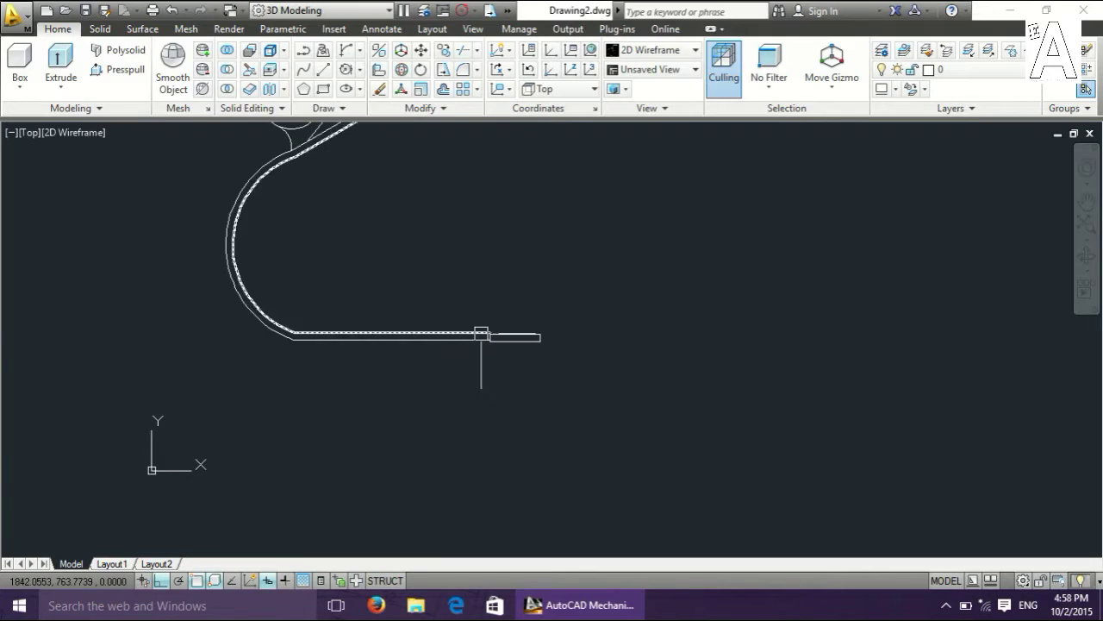
Draw a sloped line from the strip's upper corner to the tab's top edge.
scroll(481, 333, "up", 10)
scroll(500, 331, "up", 2)
scroll(518, 332, "up", 2)
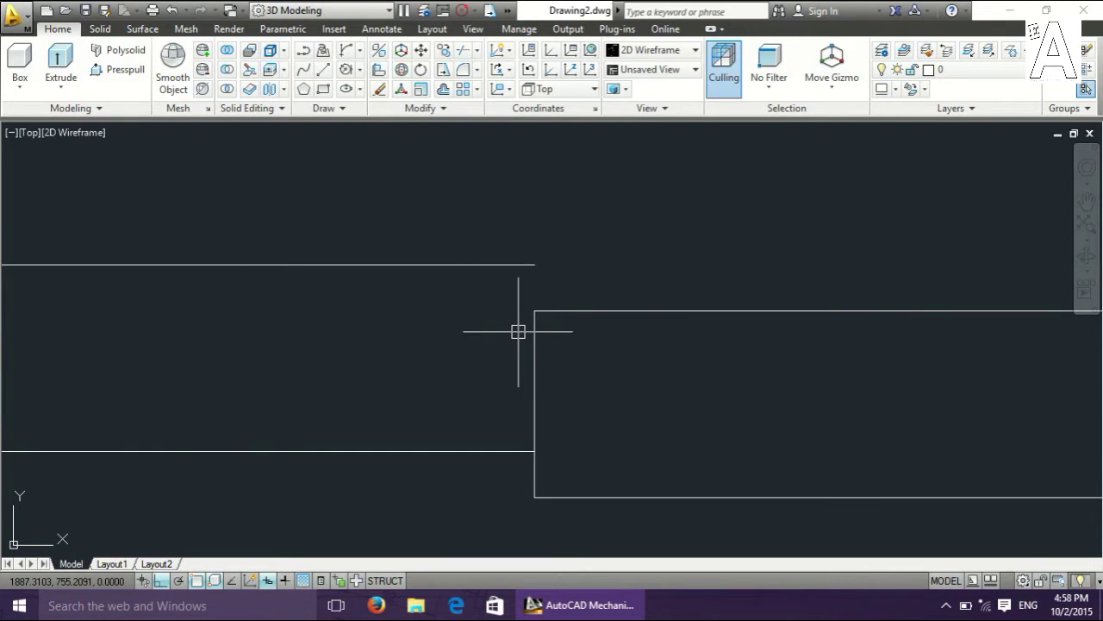
key("Return")
left_click(535, 264)
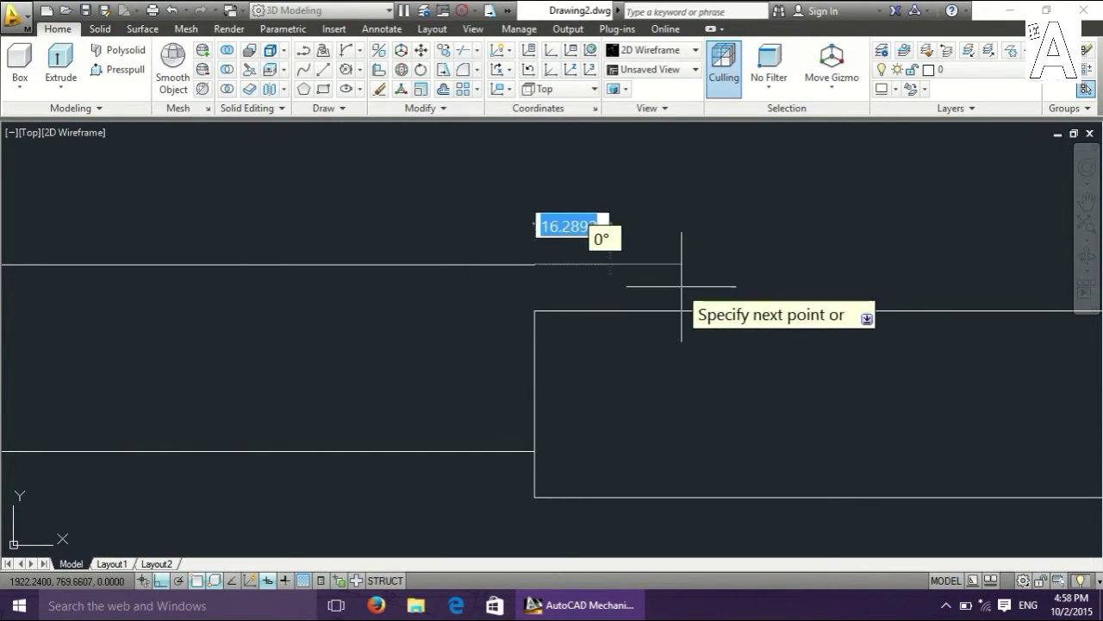
left_click(748, 309)
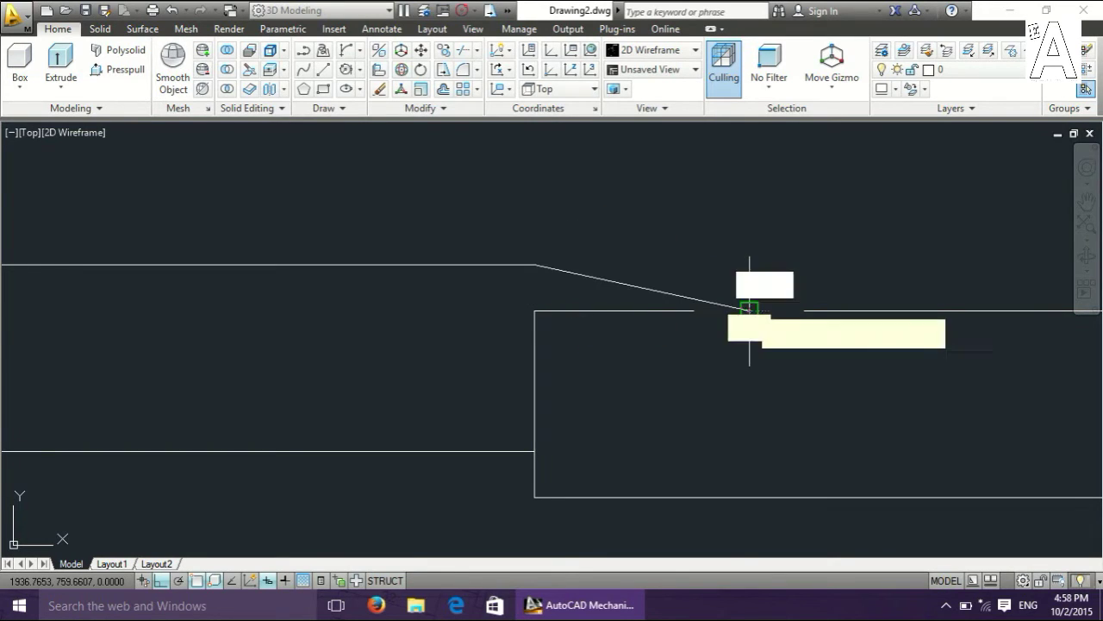
key("Return")
Trim the tab's top and left edges inside the sloped line.
scroll(703, 333, "down", 2)
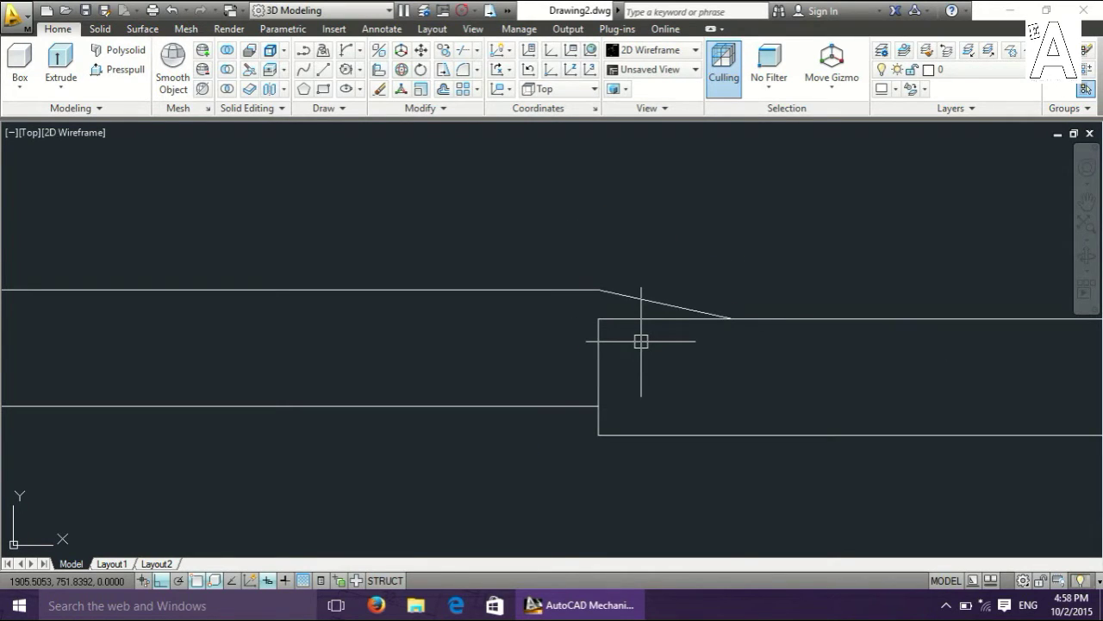
type("tr")
key("Return")
right_click(670, 246)
left_click(652, 321)
left_click(596, 336)
scroll(670, 278, "down", 2)
scroll(663, 263, "down", 2)
scroll(637, 279, "down", 2)
scroll(647, 234, "down", 2)
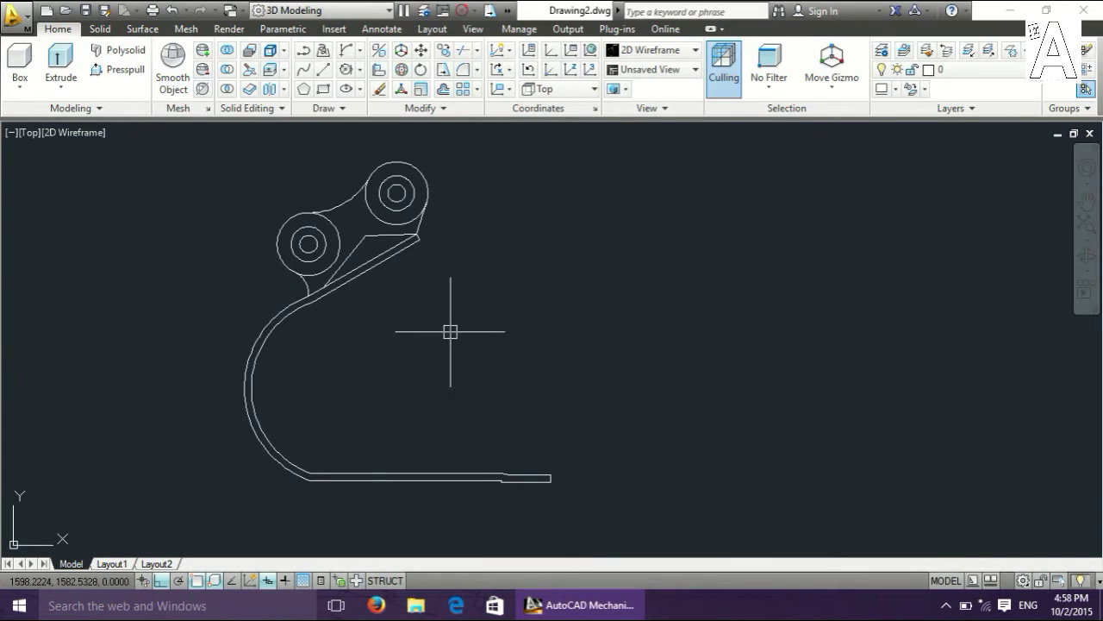
scroll(366, 233, "up", 5)
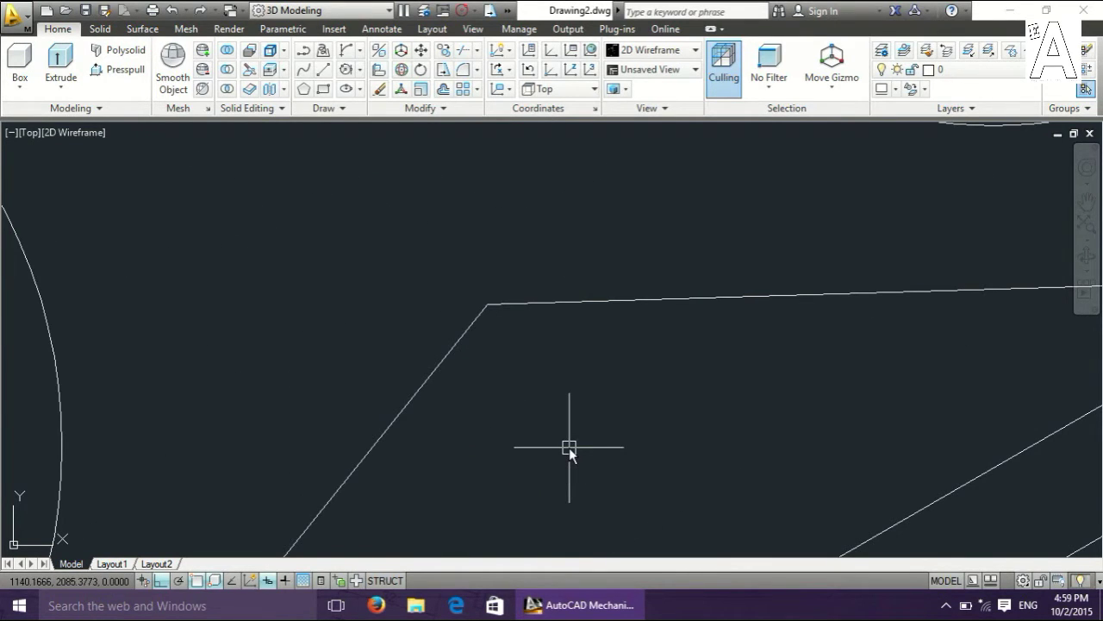
Restore the command line, then fillet the slanted line and top line with radius 50.
type("comm")
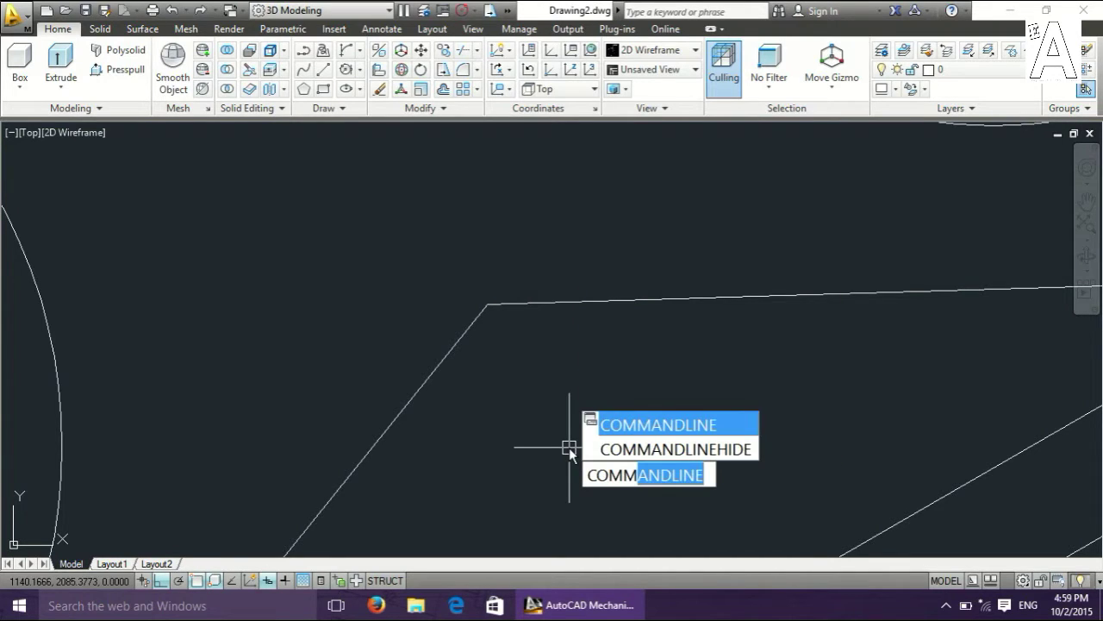
key("Return")
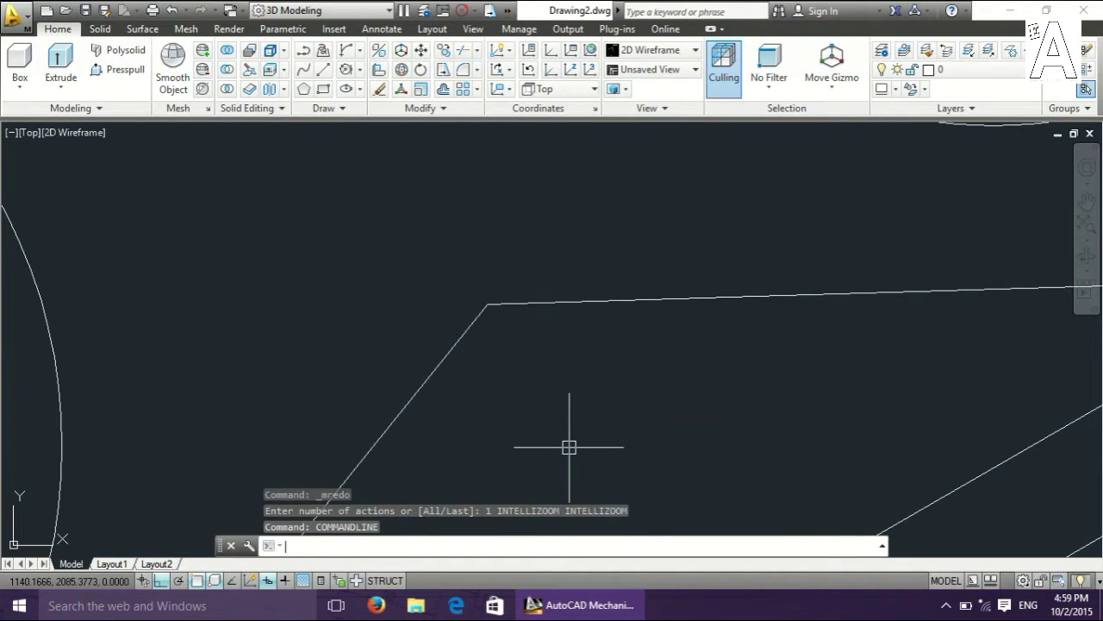
type("f")
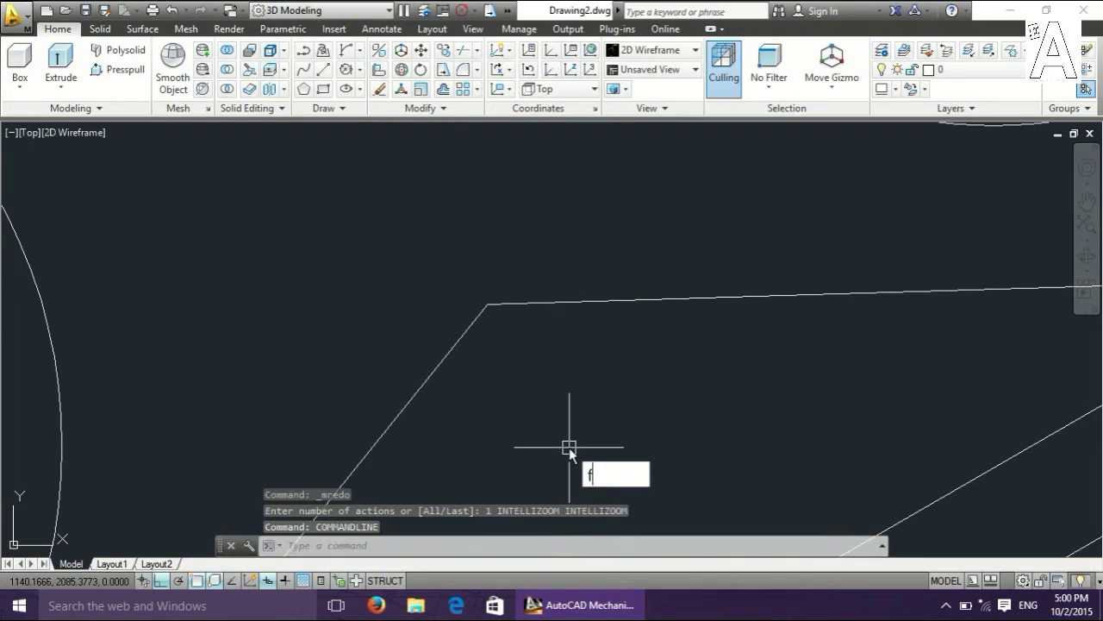
key("Down")
key("Return")
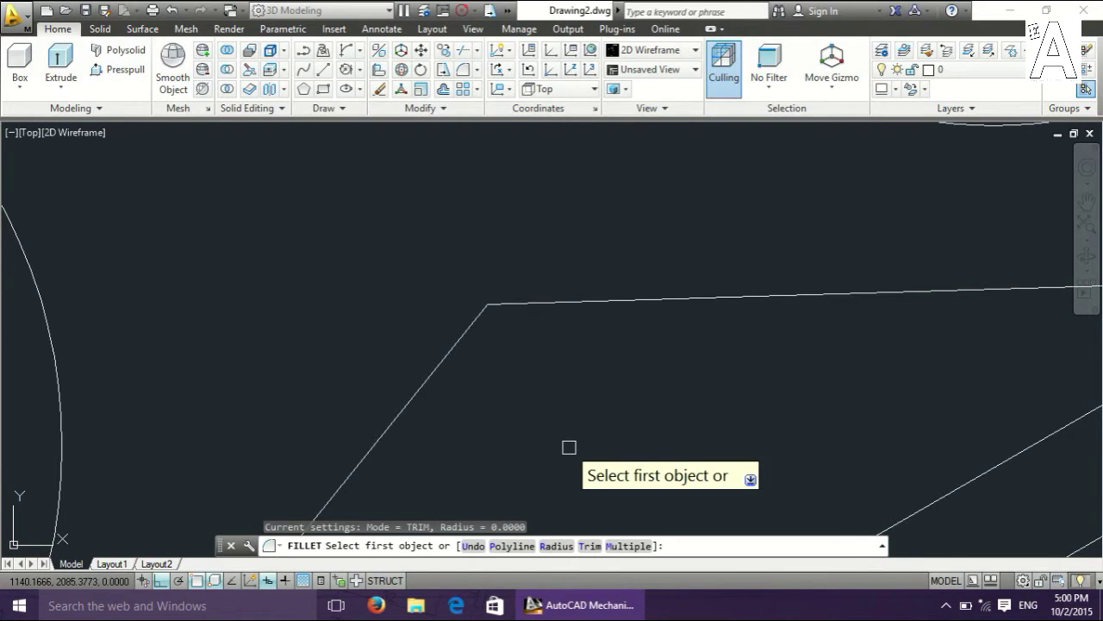
key("Return")
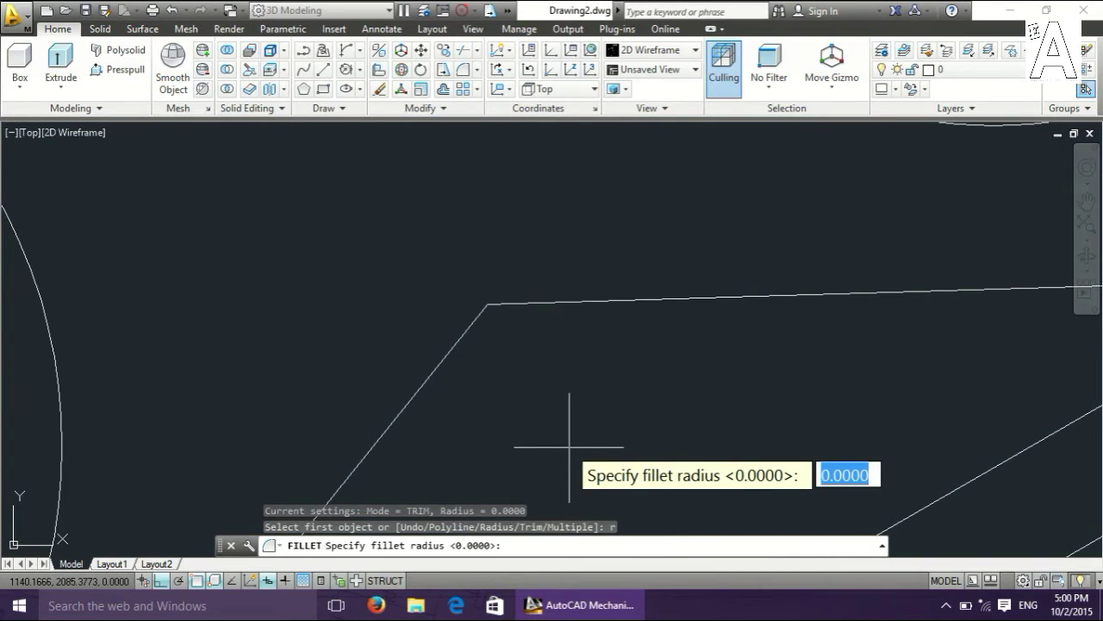
key("Return")
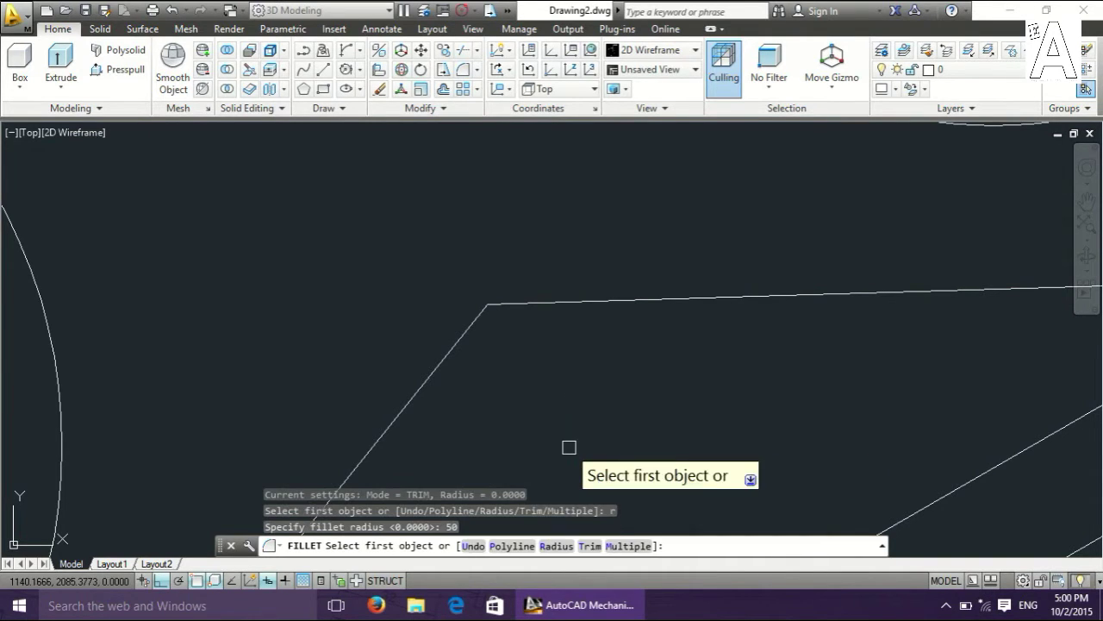
left_click(465, 328)
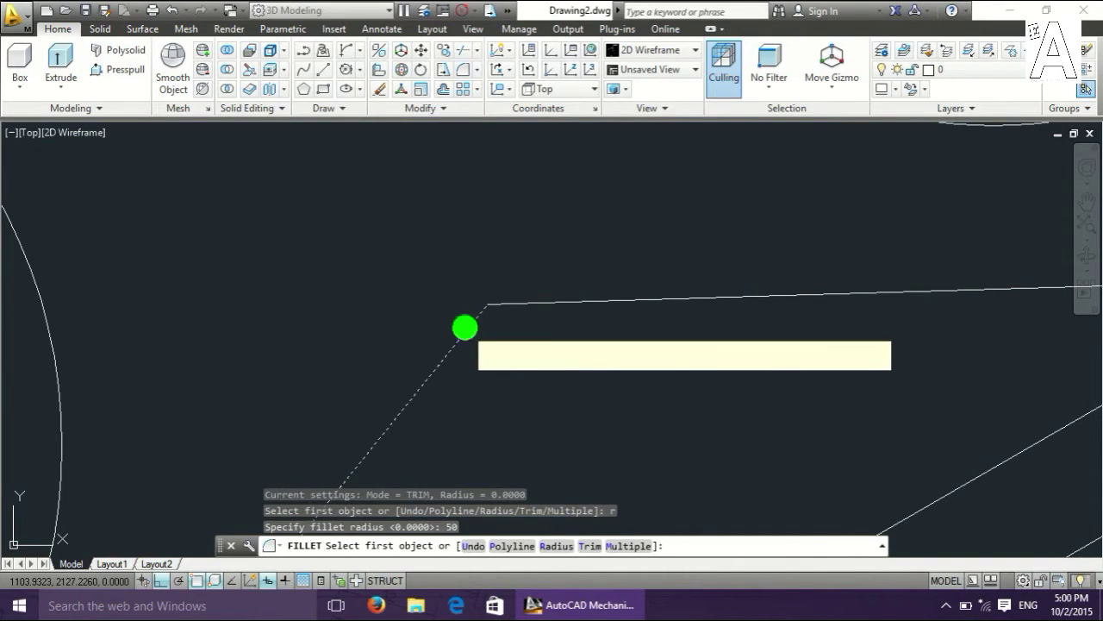
left_click(556, 294)
scroll(591, 365, "down", 4)
key("Escape")
scroll(560, 360, "up", 3)
scroll(577, 361, "down", 5)
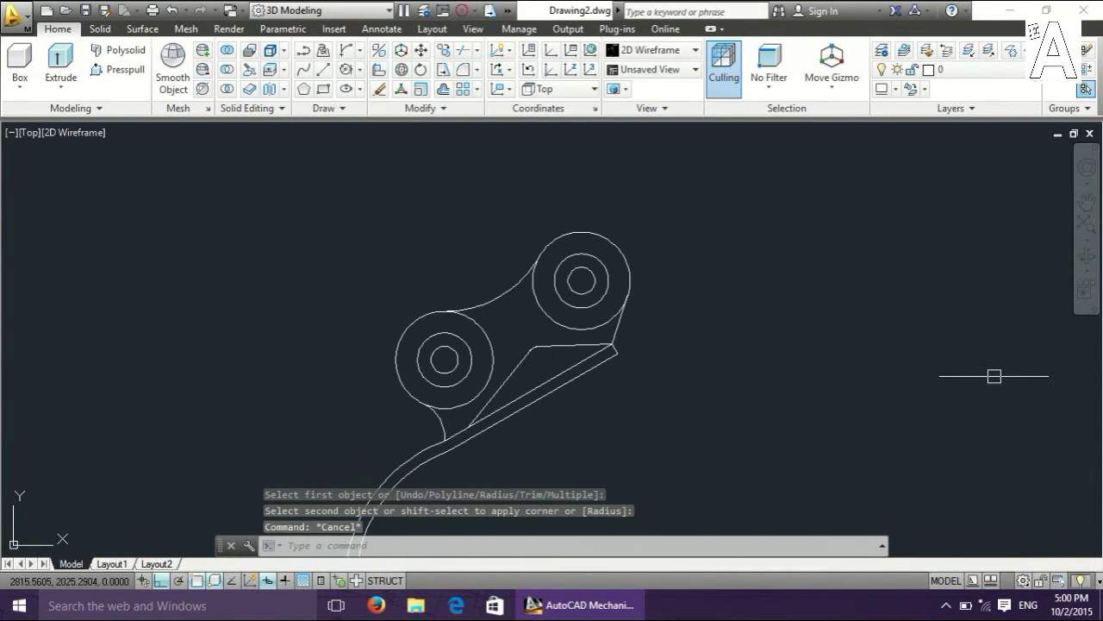
Orbit the bucket outline into a tilted 3D view, then exit orbiting.
middle_click_drag(994, 376, 606, 284)
left_click(1086, 255)
mouse_move(786, 342)
left_mouse_down()
mouse_move(706, 273)
mouse_move(718, 266)
left_mouse_up()
mouse_move(550, 348)
left_mouse_down()
mouse_move(540, 419)
mouse_move(547, 389)
left_mouse_up()
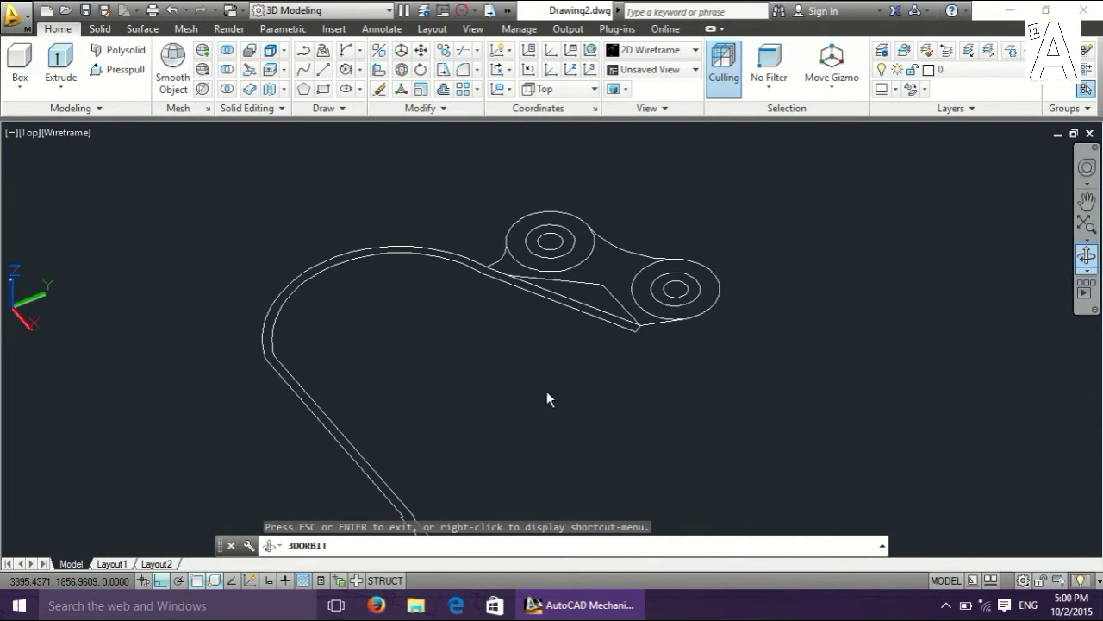
right_click(546, 392)
left_click(609, 92)
key("Escape")
Join the curved outline, diagonal lines and window-selected tab segments into a single 9-segment polyline.
type("join")
key("Return")
left_click(362, 252)
left_click(636, 326)
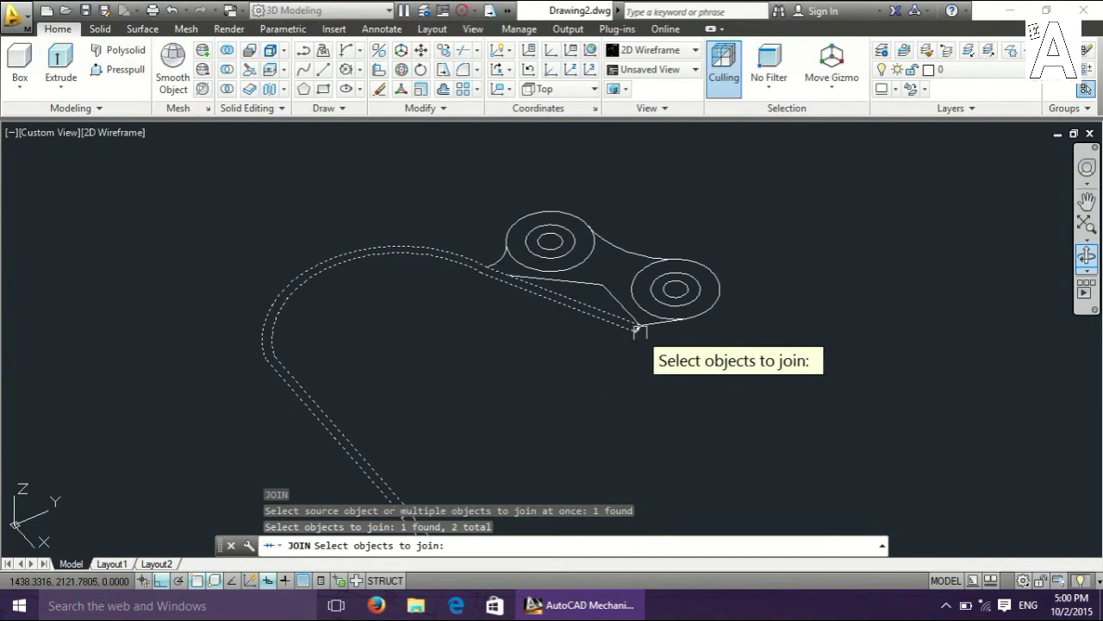
scroll(639, 332, "up", 6)
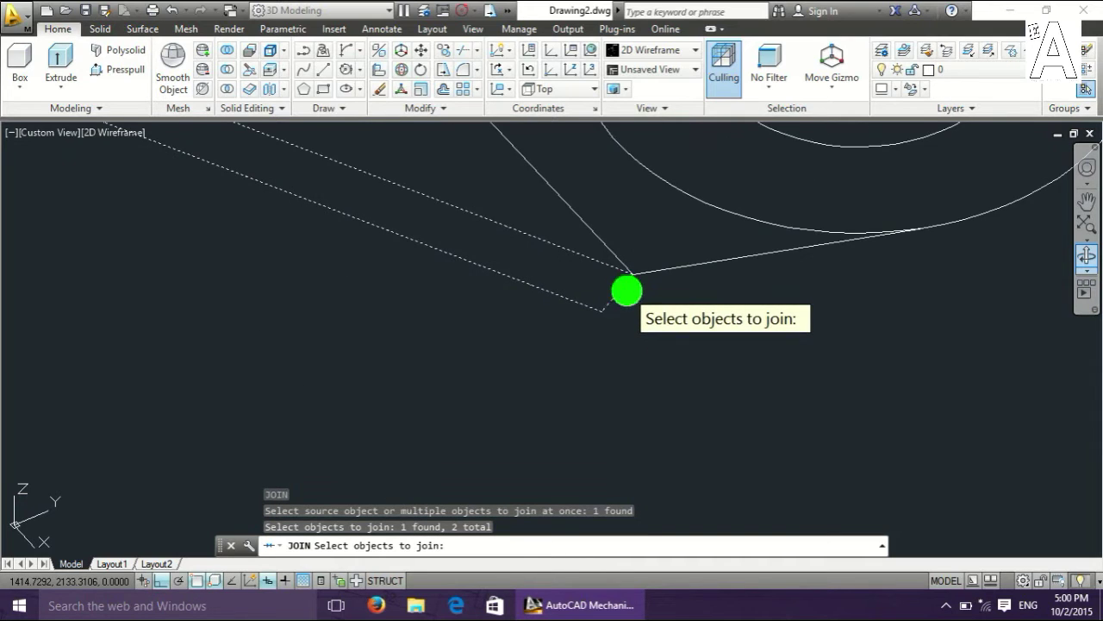
left_click(626, 292)
scroll(627, 291, "down", 5)
scroll(483, 465, "up", 5)
left_click(363, 150)
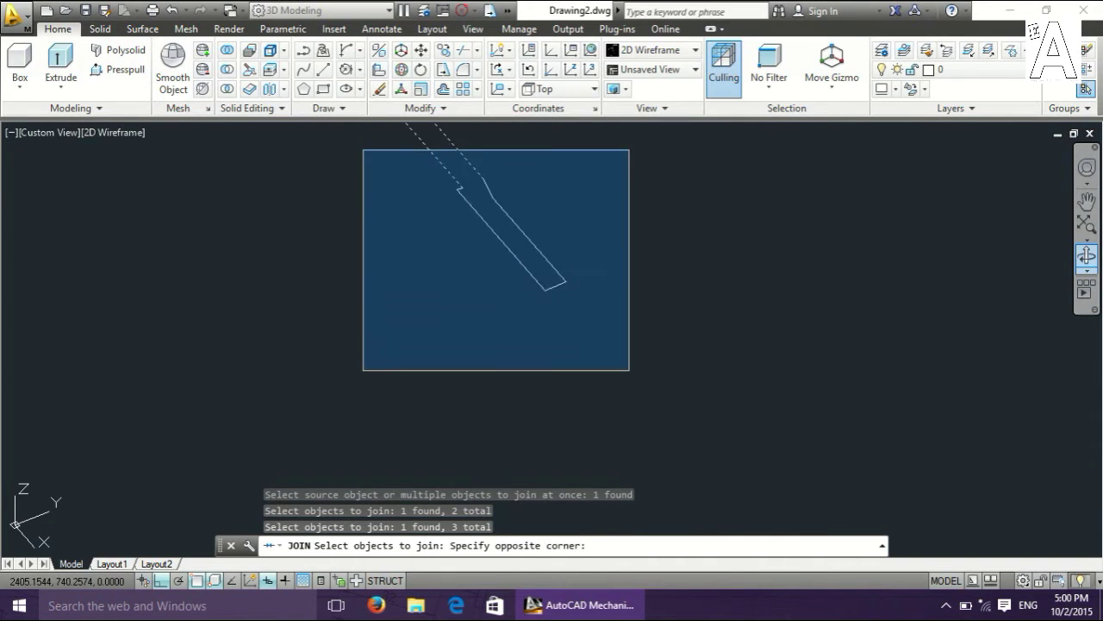
left_click(629, 370)
key("Return")
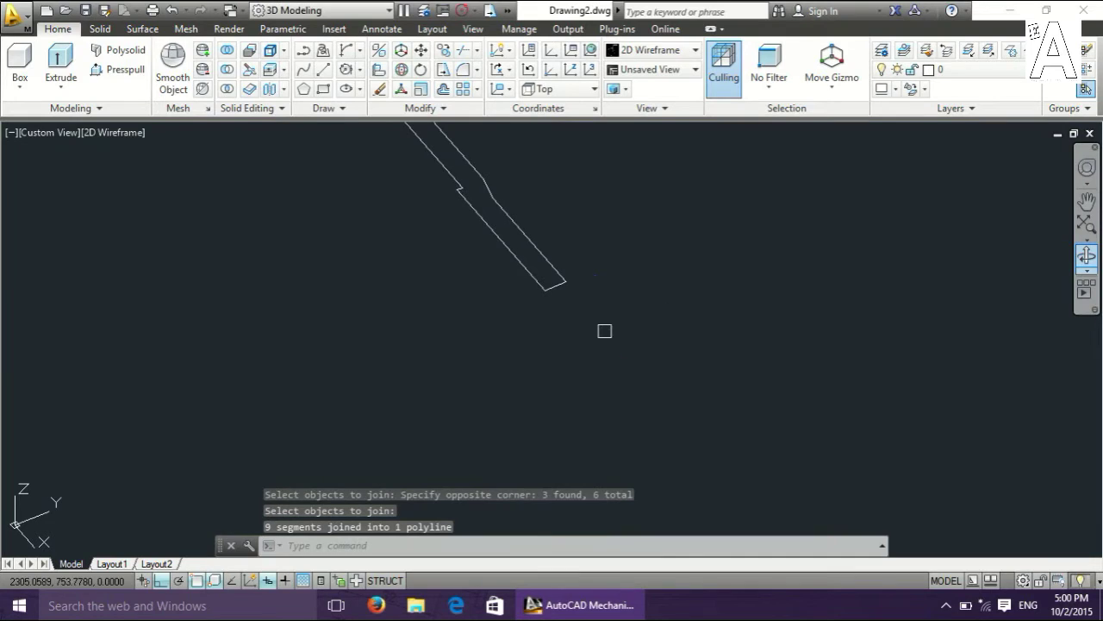
scroll(603, 276, "down", 5)
scroll(424, 281, "up", 3)
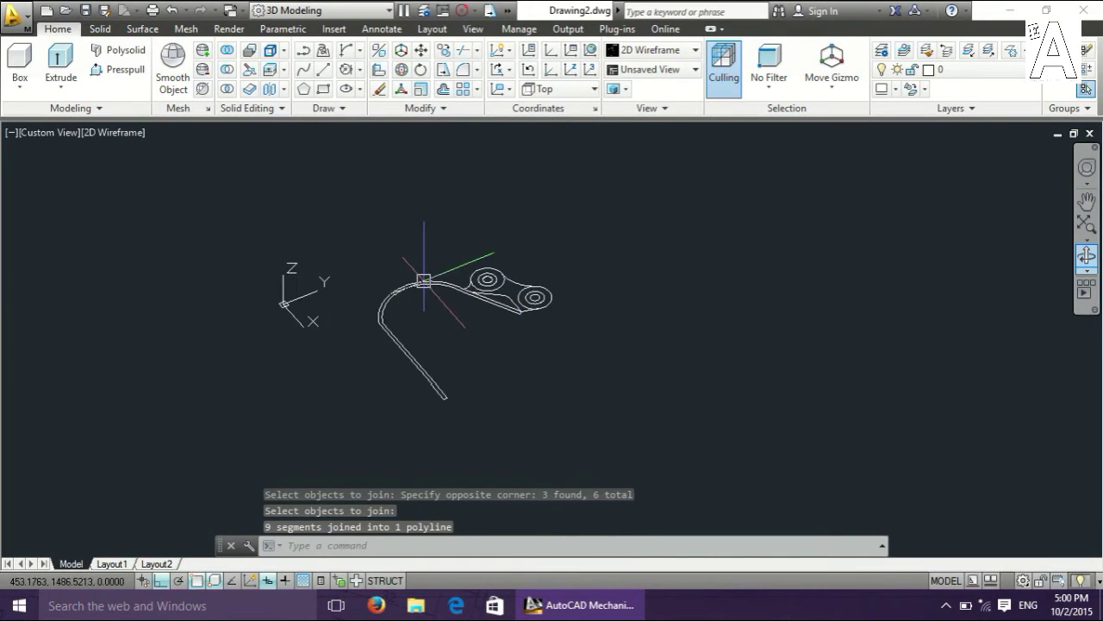
scroll(421, 285, "up", 2)
scroll(414, 271, "up", 2)
key("Escape")
type("exrt")
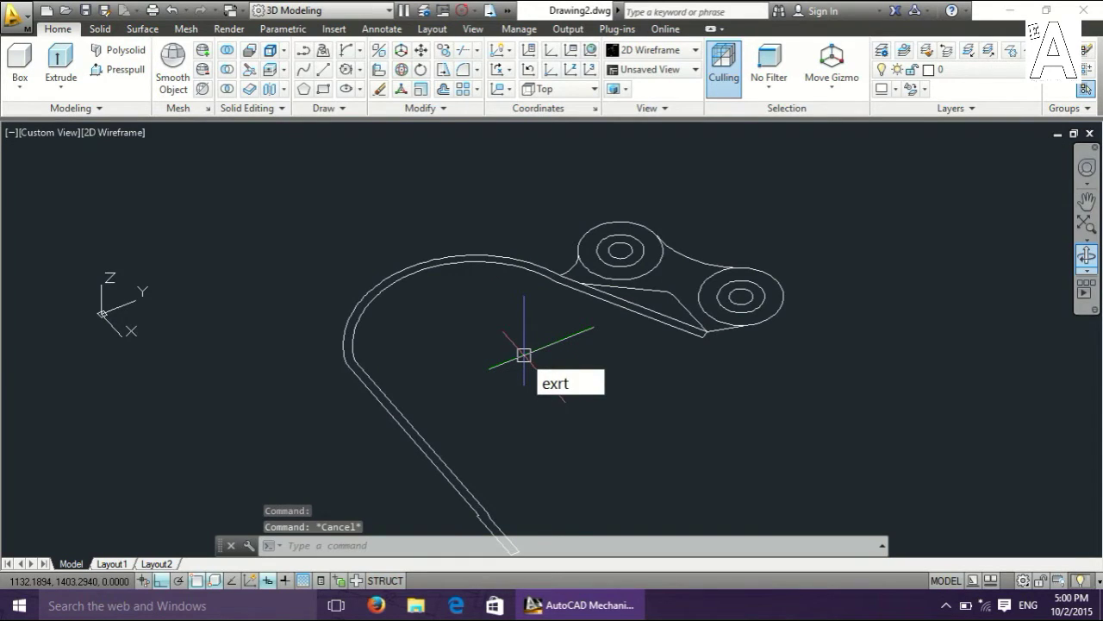
Extrude the joined bucket outline 2200 units.
key("Escape")
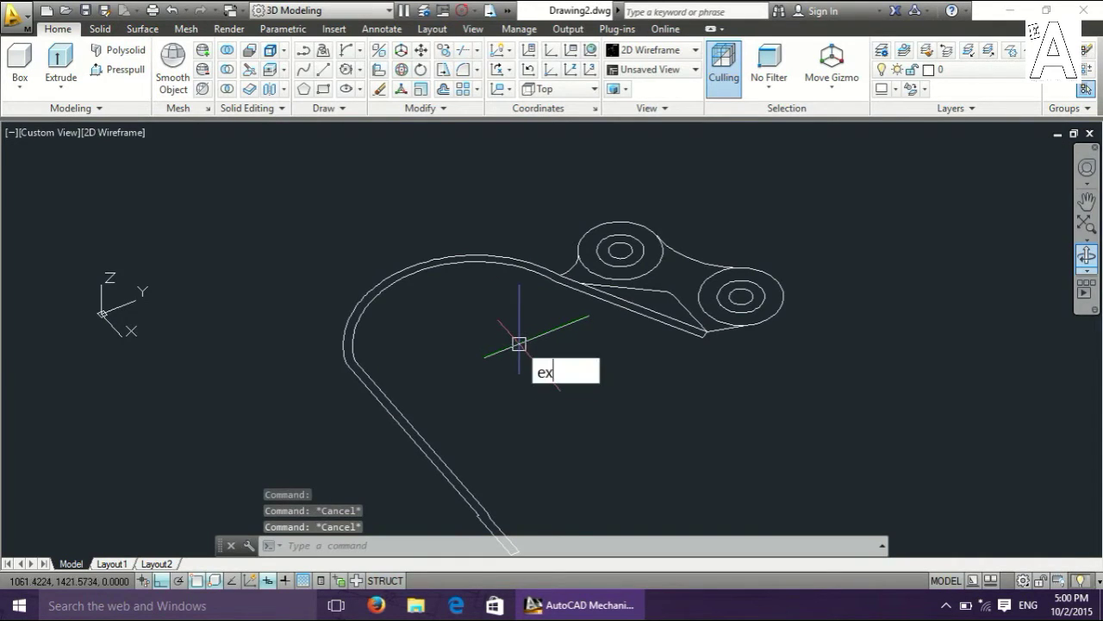
key("Return")
left_click(474, 261)
right_click(474, 267)
left_click(496, 268)
type("2200")
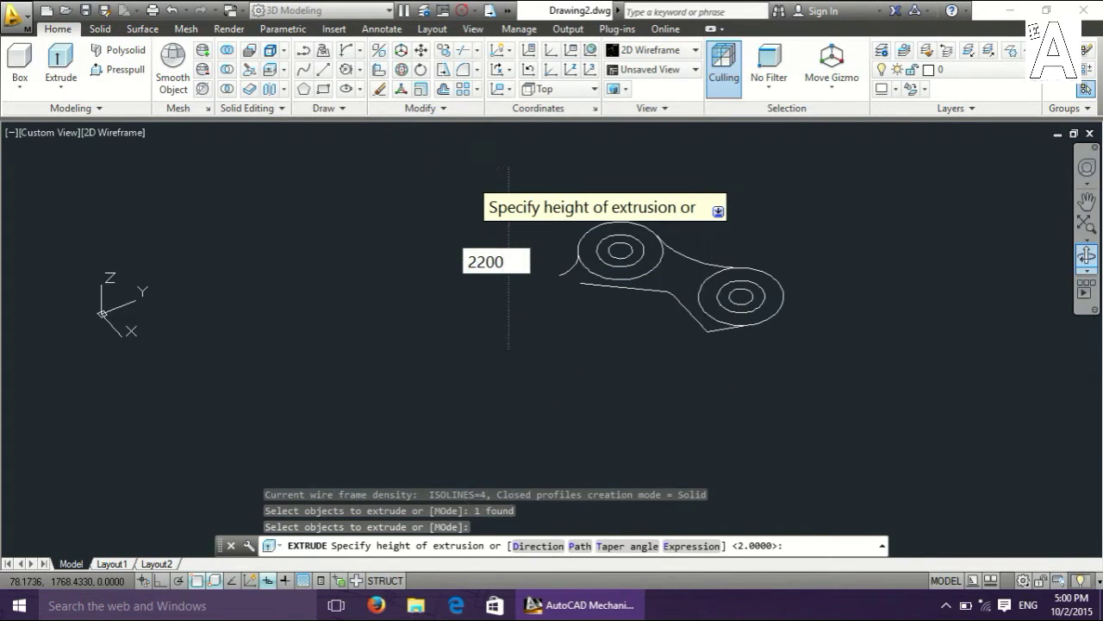
key("Return")
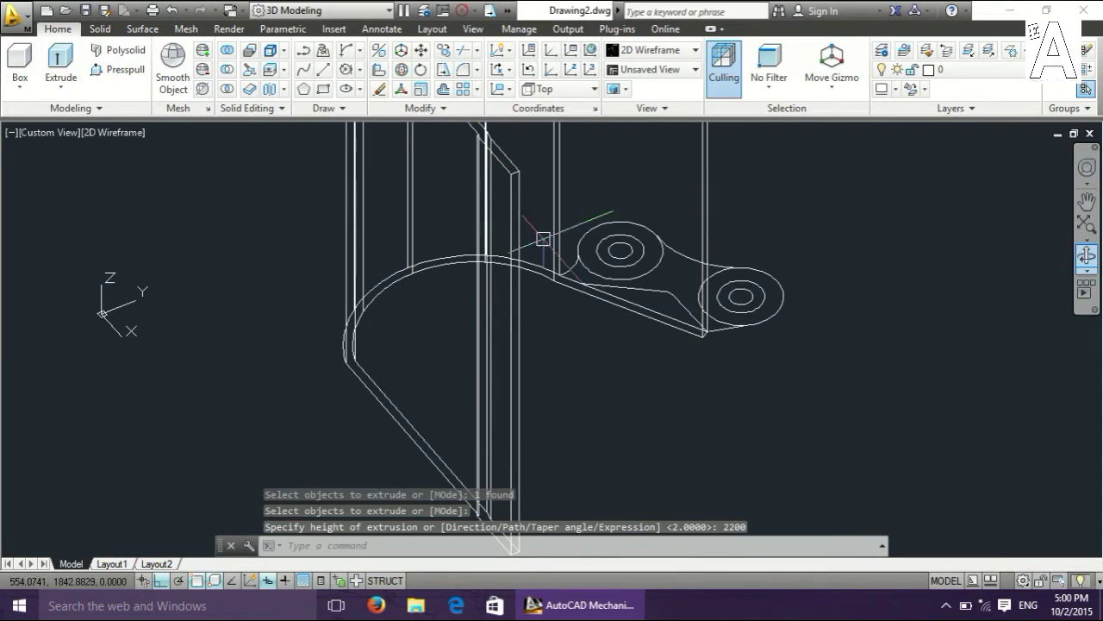
Orbit the view to inspect the extruded solid from another angle.
left_click(1081, 256)
mouse_move(861, 301)
left_mouse_down()
mouse_move(714, 320)
mouse_move(703, 309)
left_mouse_up()
key("Escape")
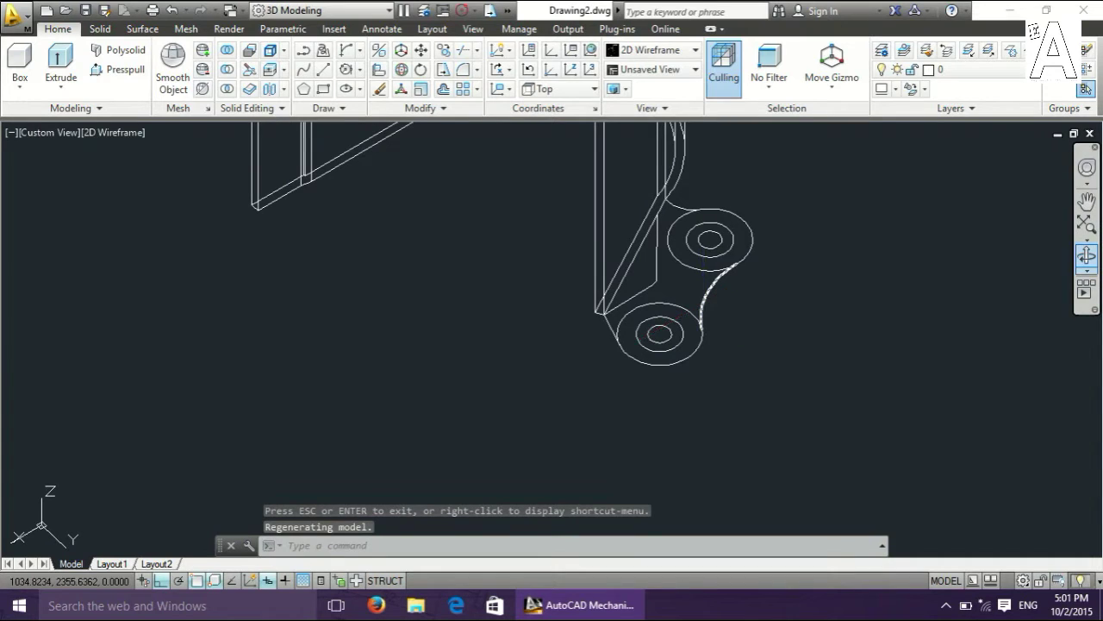
type("bo")
key("Return")
Create a boundary polyline by picking points inside the bracket region.
left_click(453, 219)
scroll(638, 293, "up", 5)
left_click(817, 175)
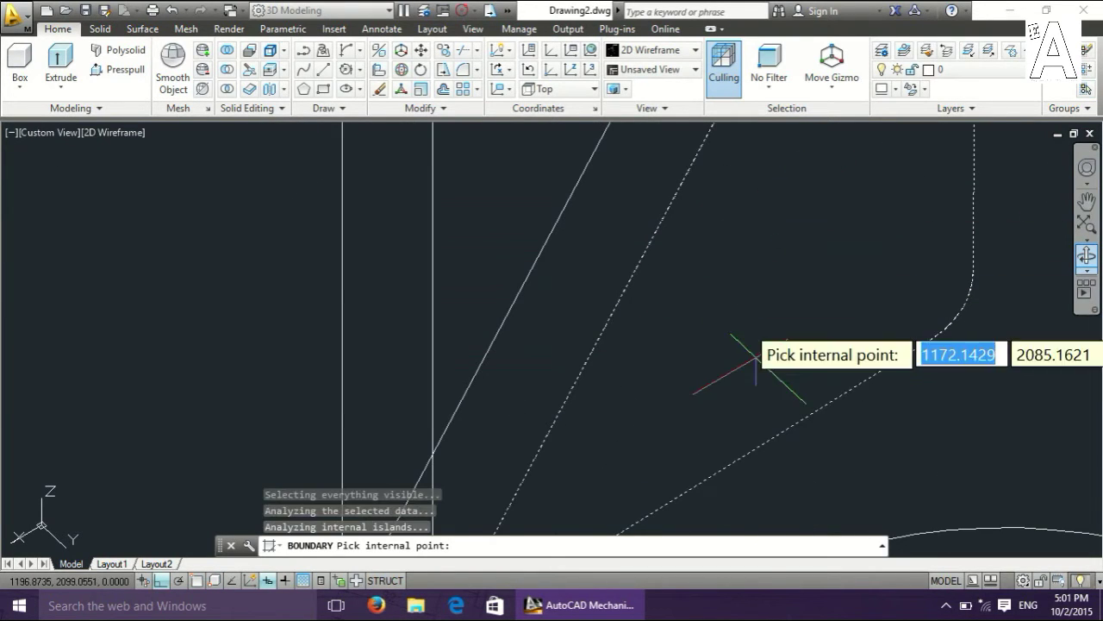
left_click(706, 387)
right_click(710, 382)
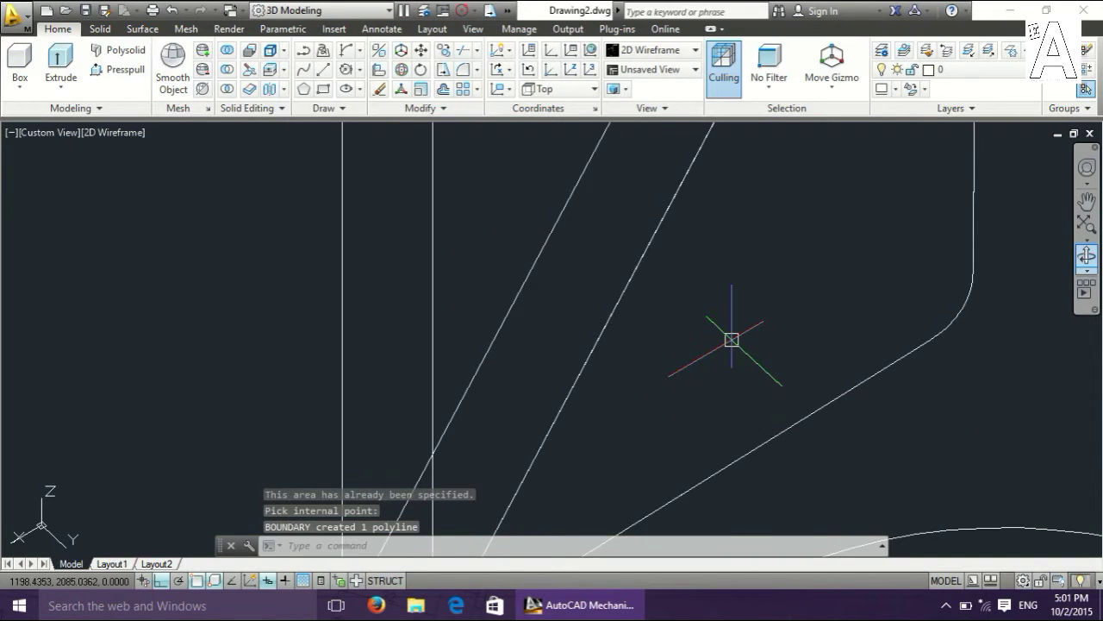
scroll(731, 339, "down", 3)
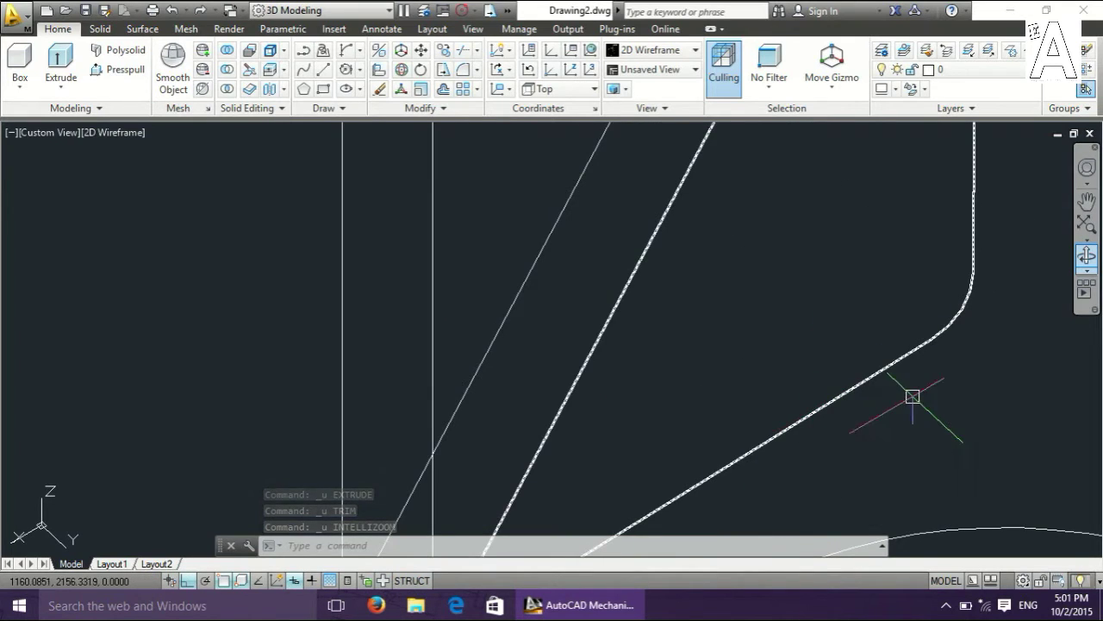
Extrude the new boundary outline with a height of 2200 using XT.
type("ext")
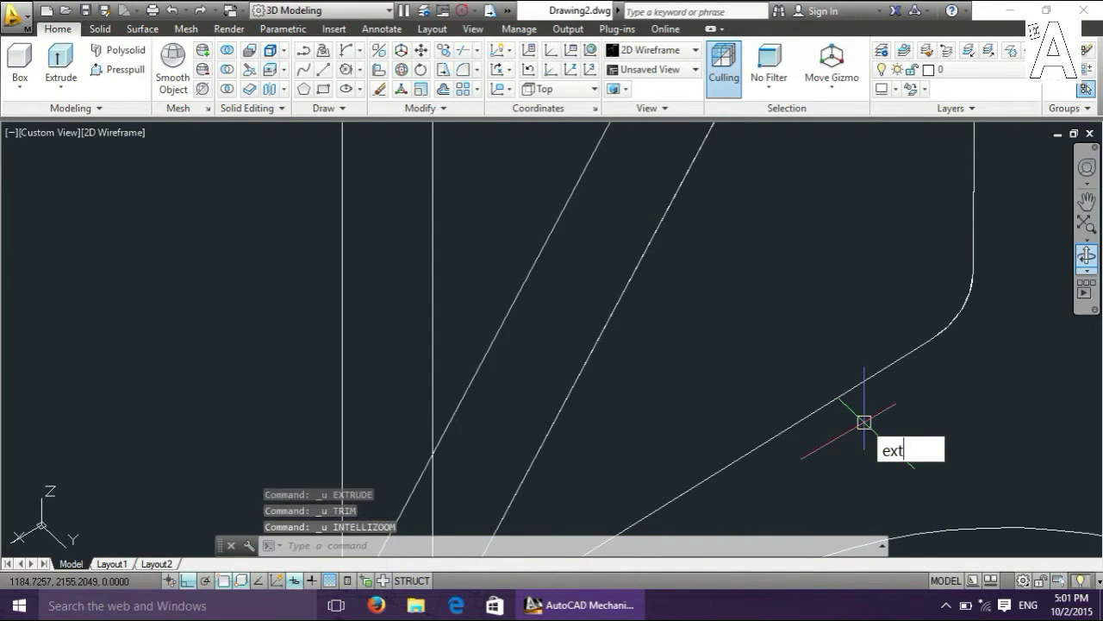
key("Return")
left_click(849, 393)
right_click(850, 398)
left_click(887, 401)
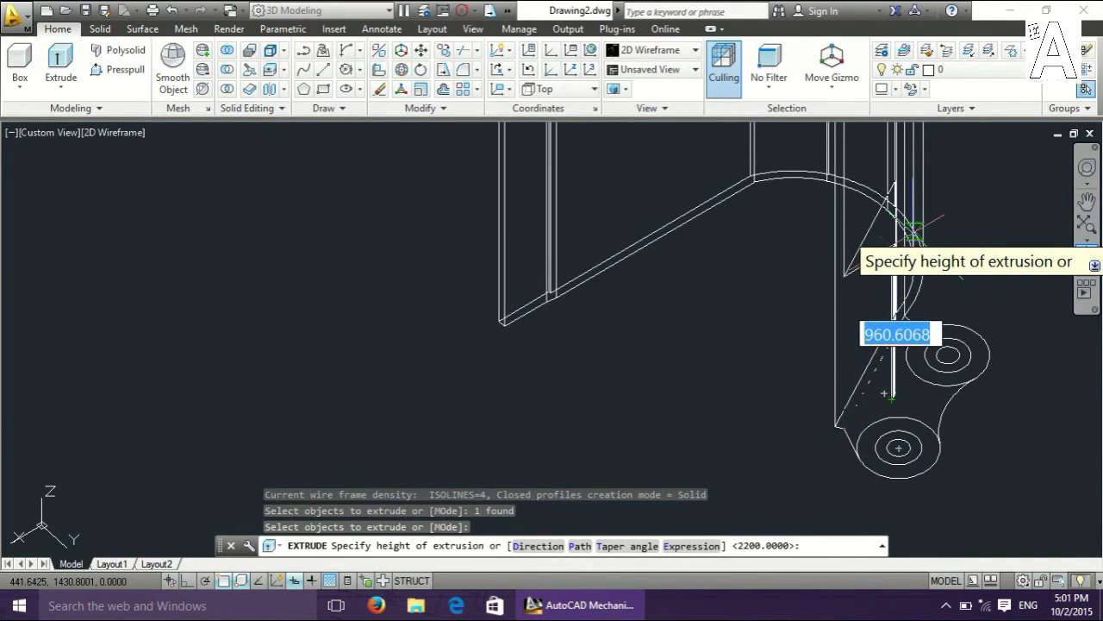
type("2200")
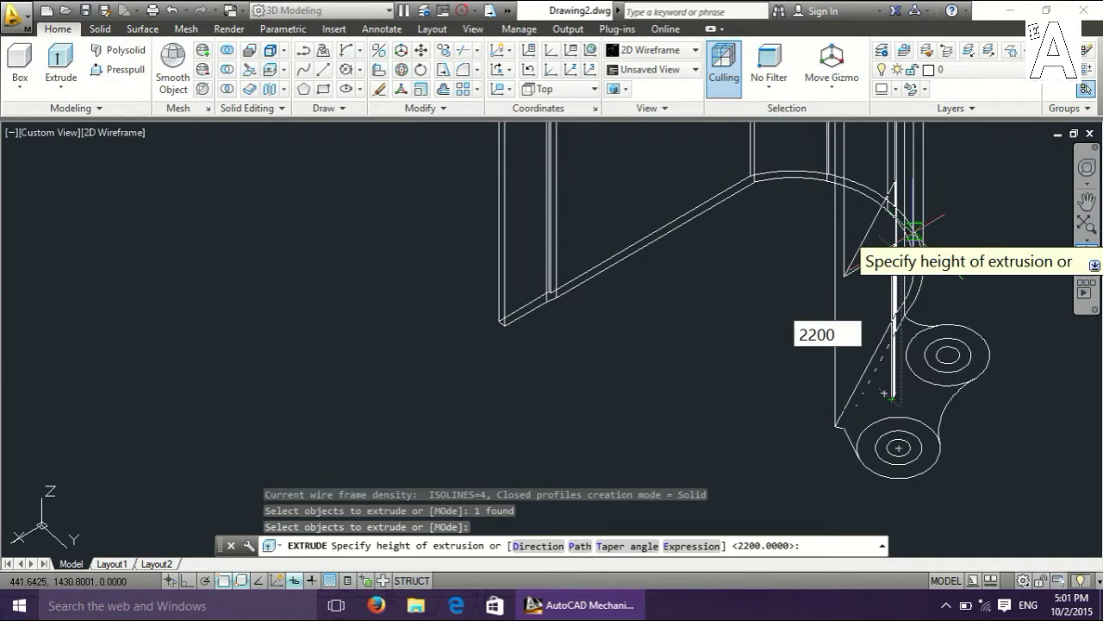
key("Return")
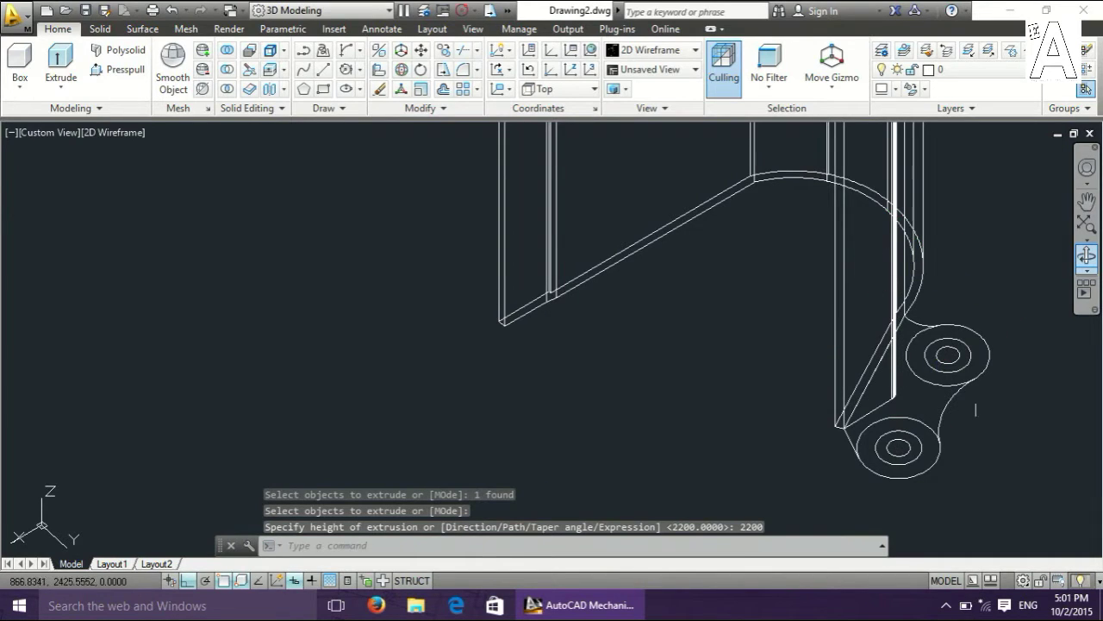
scroll(938, 395, "up", 2)
key("Escape")
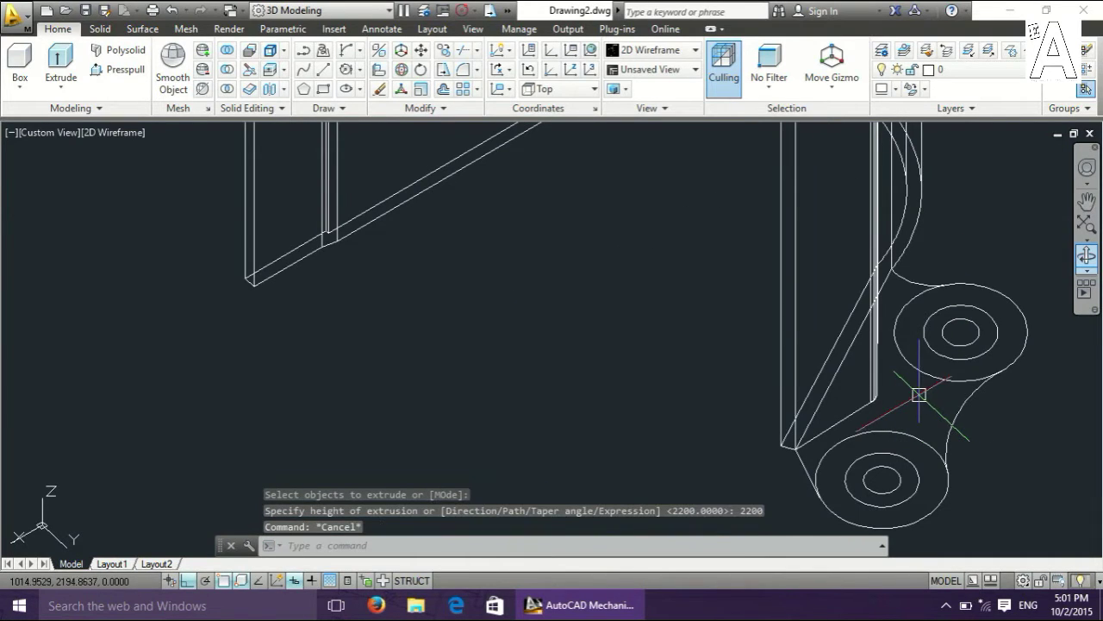
type("tr")
Trim the overlapping arcs of the upper and lower lug circles into one outline.
key("Return")
key("Return")
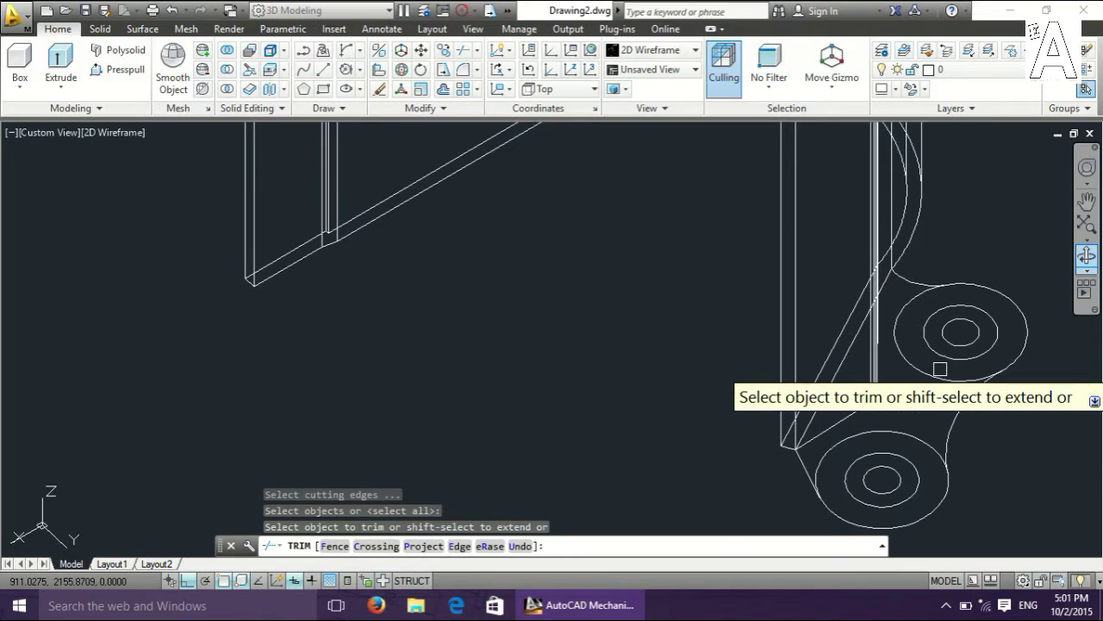
left_click(939, 369)
left_click(889, 434)
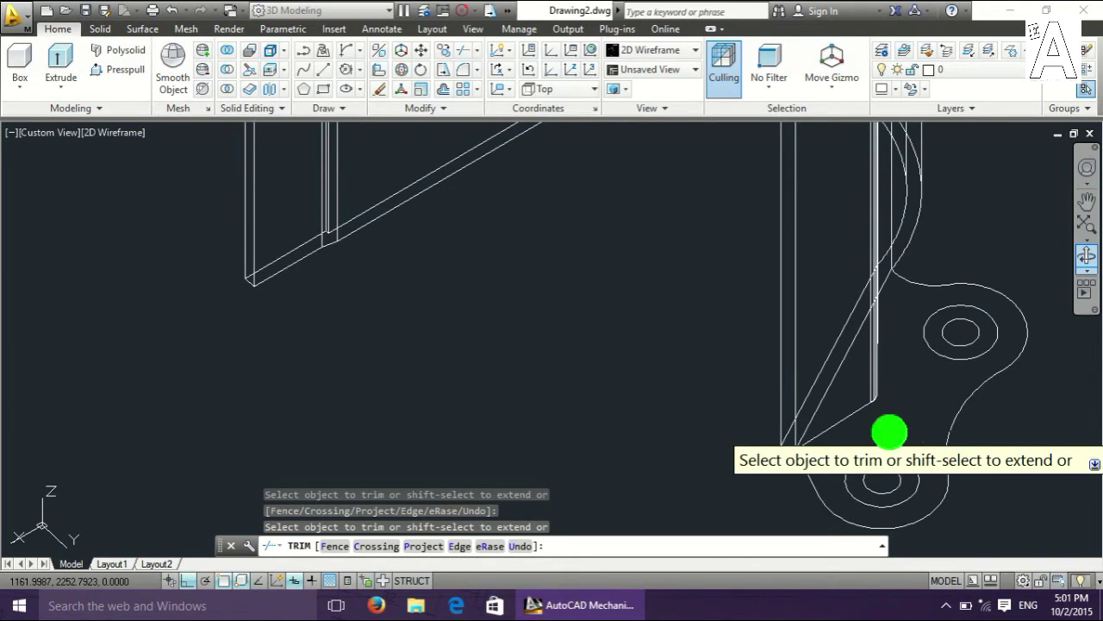
key("Escape")
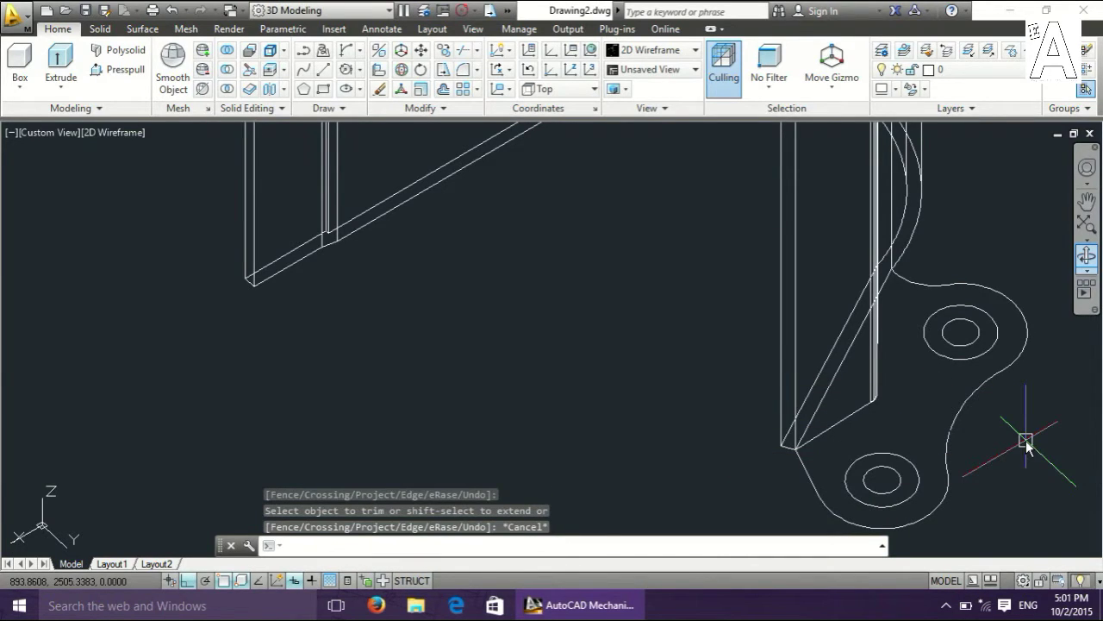
Create boundary polylines inside the lug bracket outline with BO, then switch to Top view.
type("b")
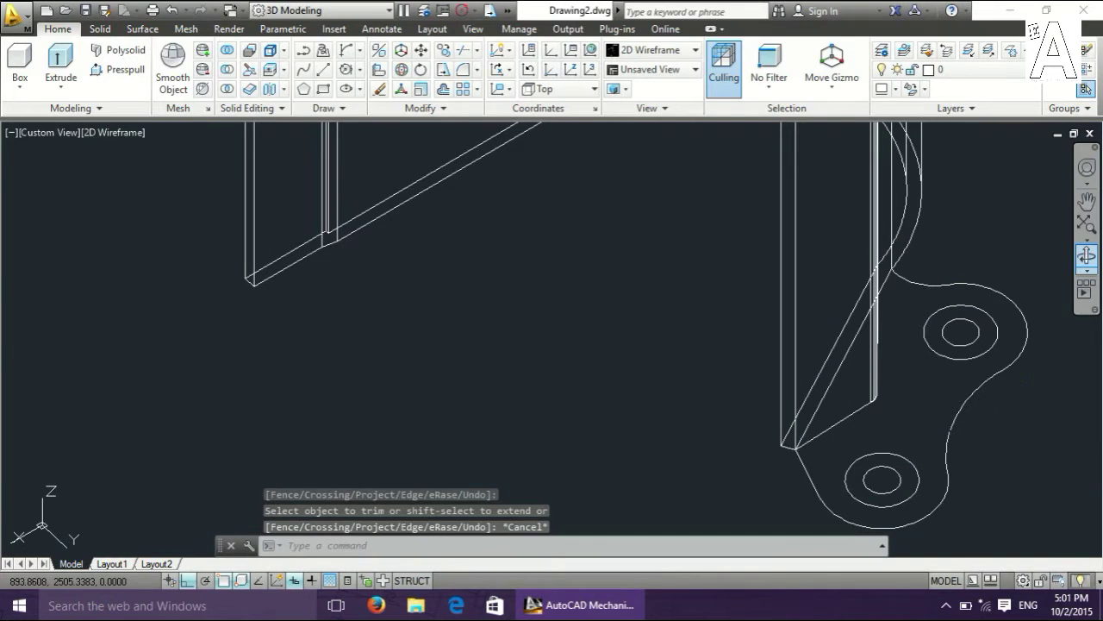
type("o")
key("Return")
left_click(457, 226)
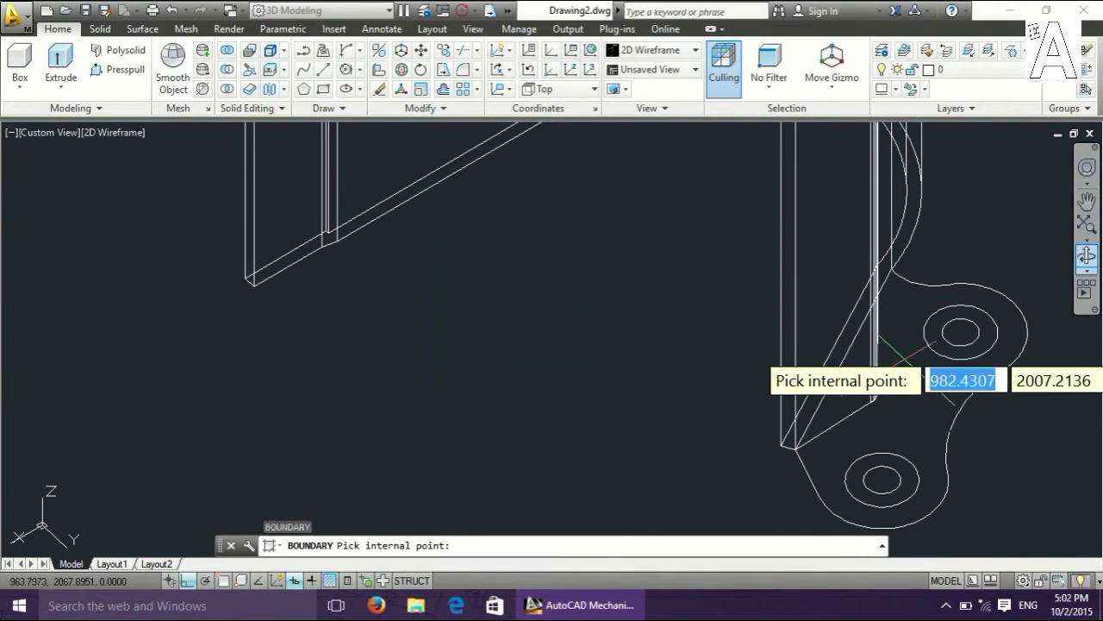
left_click(906, 345)
left_click(905, 421)
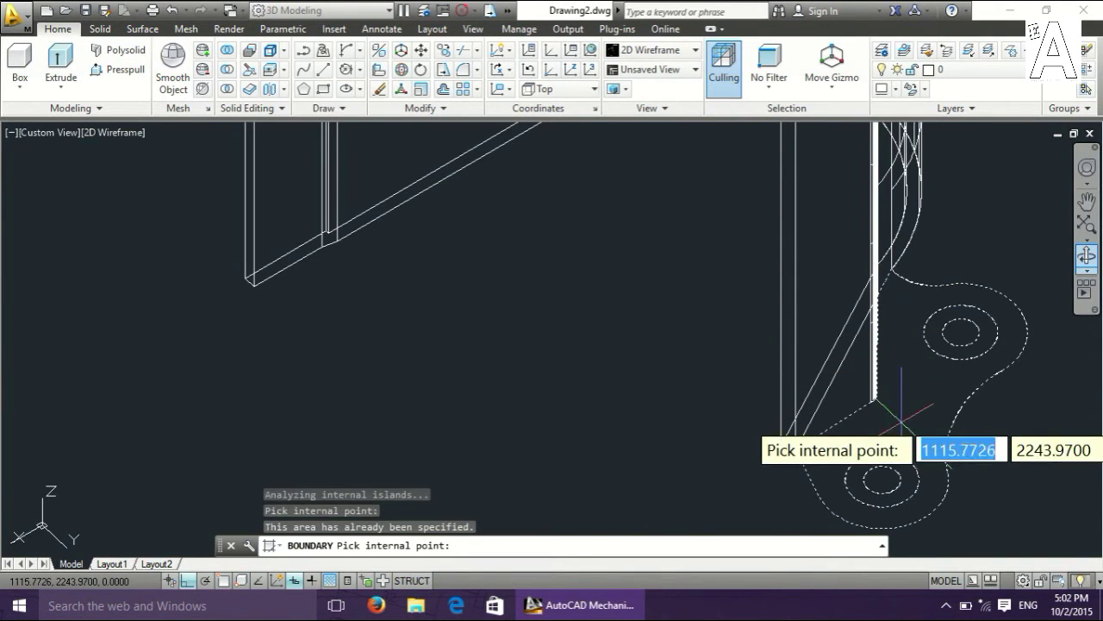
key("Return")
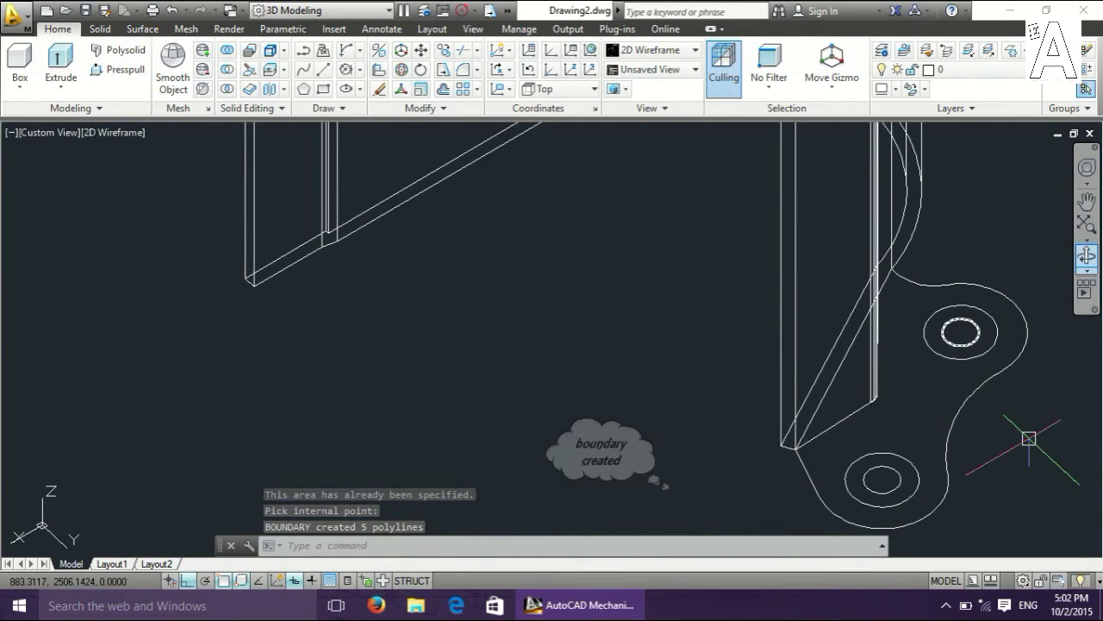
left_click(45, 138)
left_click(77, 172)
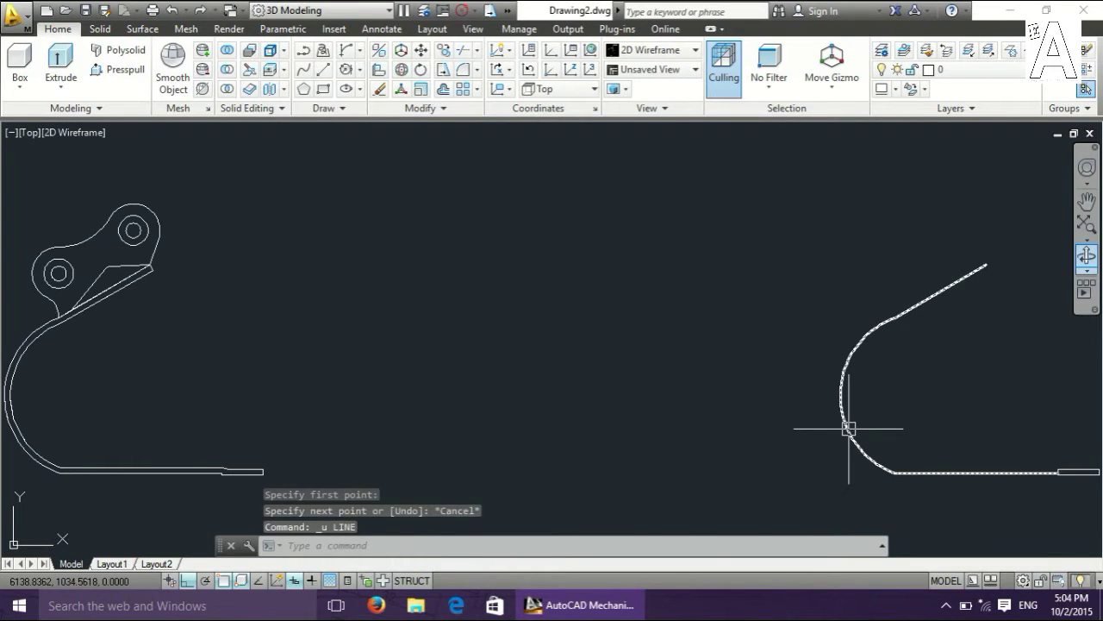
Trim away the right, top and upper-left edges of the small rectangle at the profile's end.
type("r")
key("Return")
right_click(972, 414)
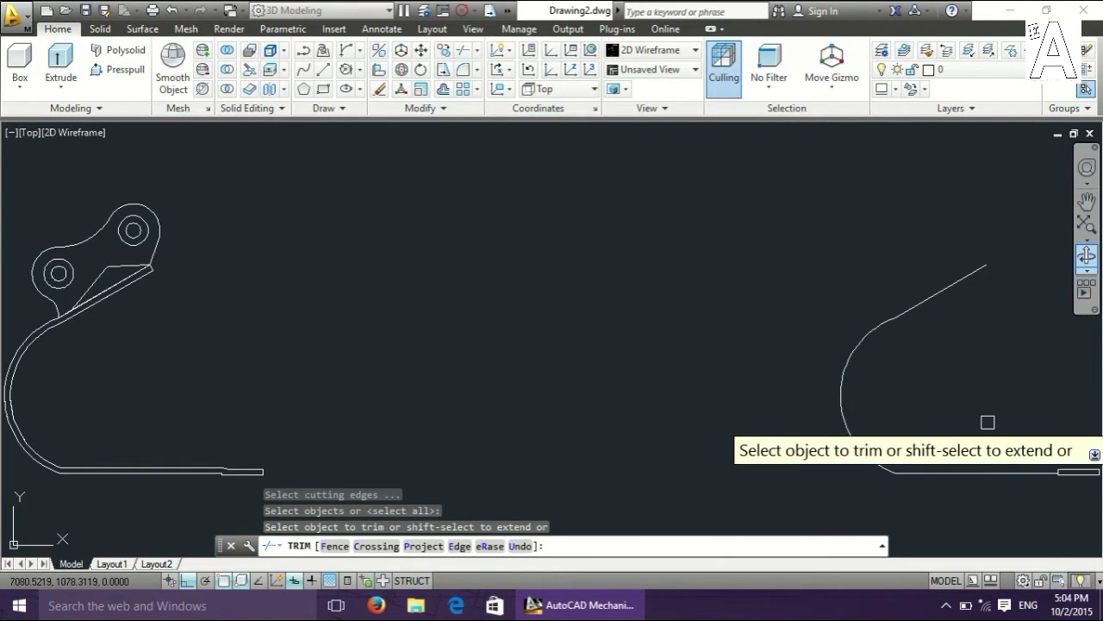
scroll(985, 422, "up", 2)
middle_click_drag(985, 422, 525, 443)
scroll(642, 467, "up", 6)
scroll(616, 465, "up", 2)
middle_click_drag(620, 473, 654, 222)
left_click(799, 262)
left_click(731, 218)
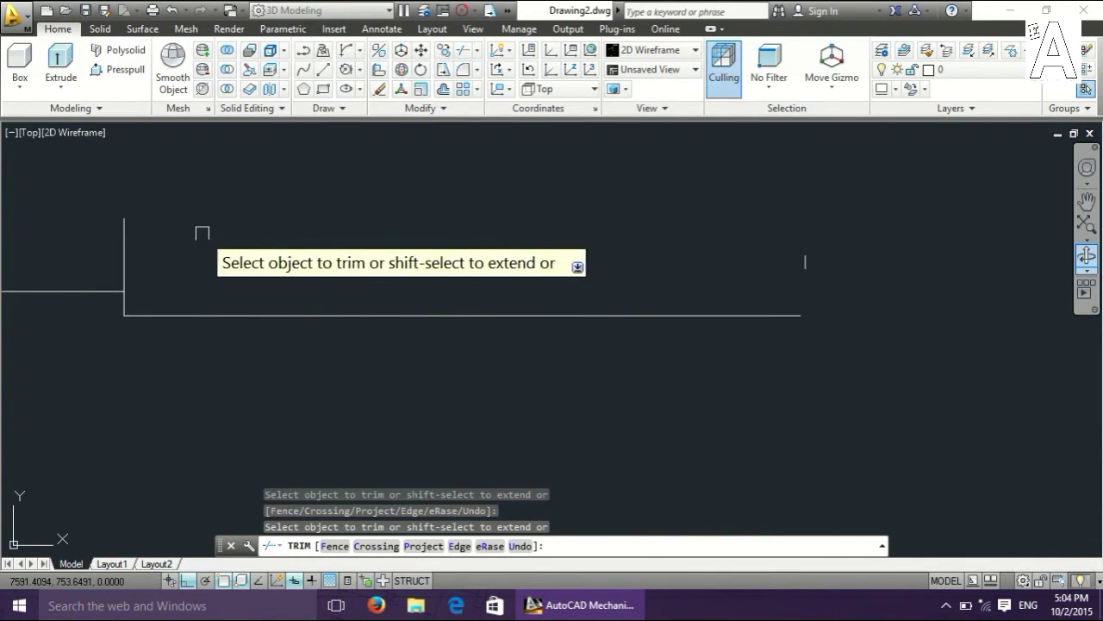
left_click(123, 229)
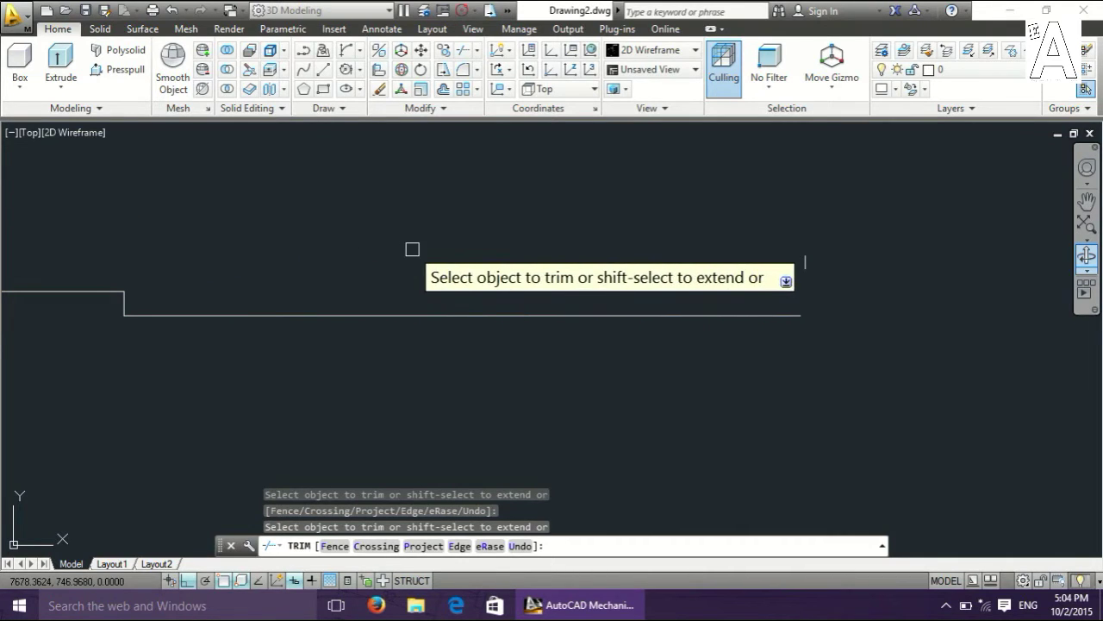
key("Escape")
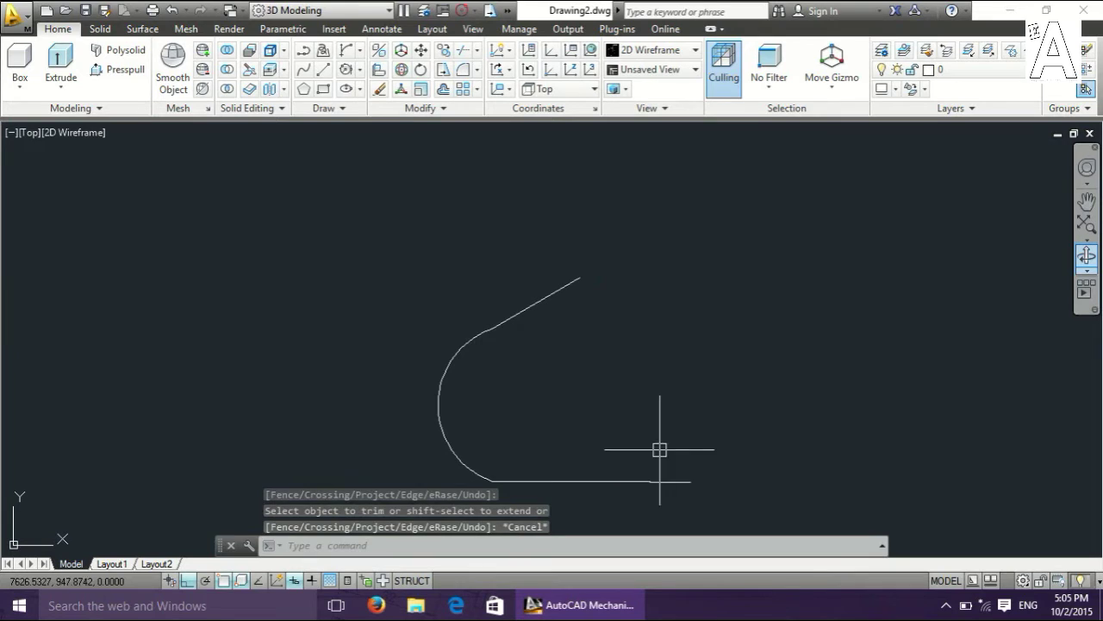
Draw a slanted line from the profile's top end to the bottom endpoint, closing the outline.
type("l")
key("Return")
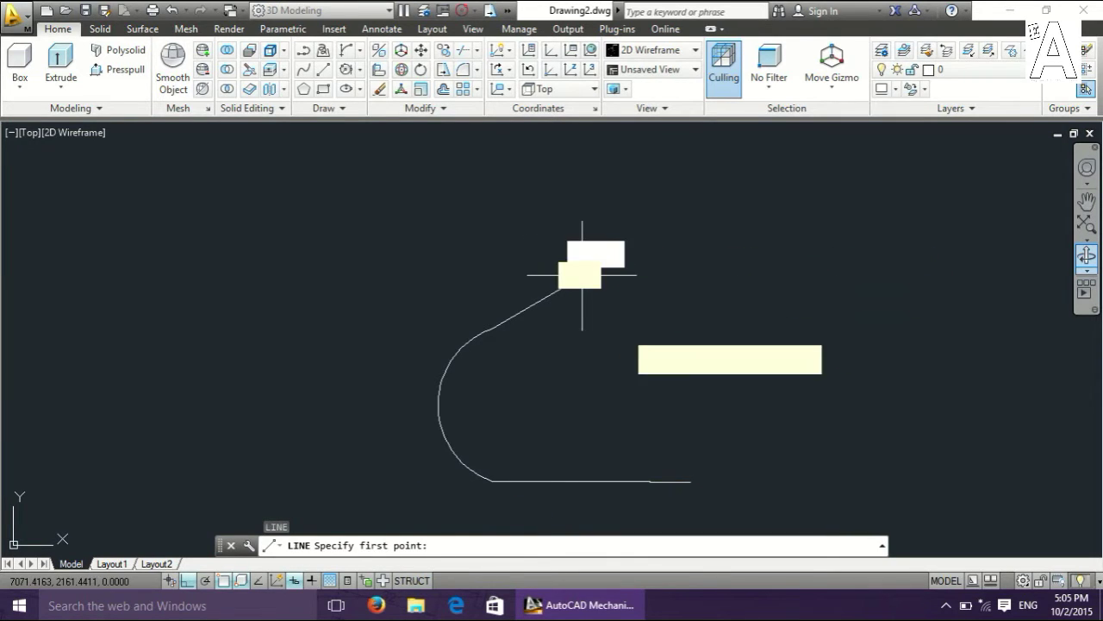
left_click(582, 274)
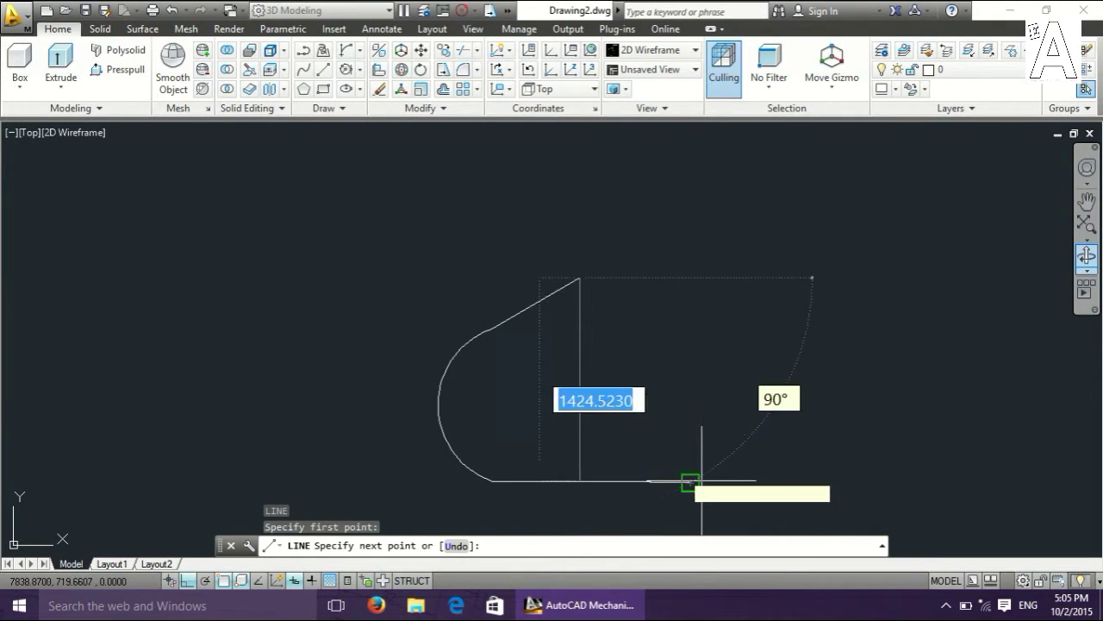
left_click(690, 481)
key("Escape")
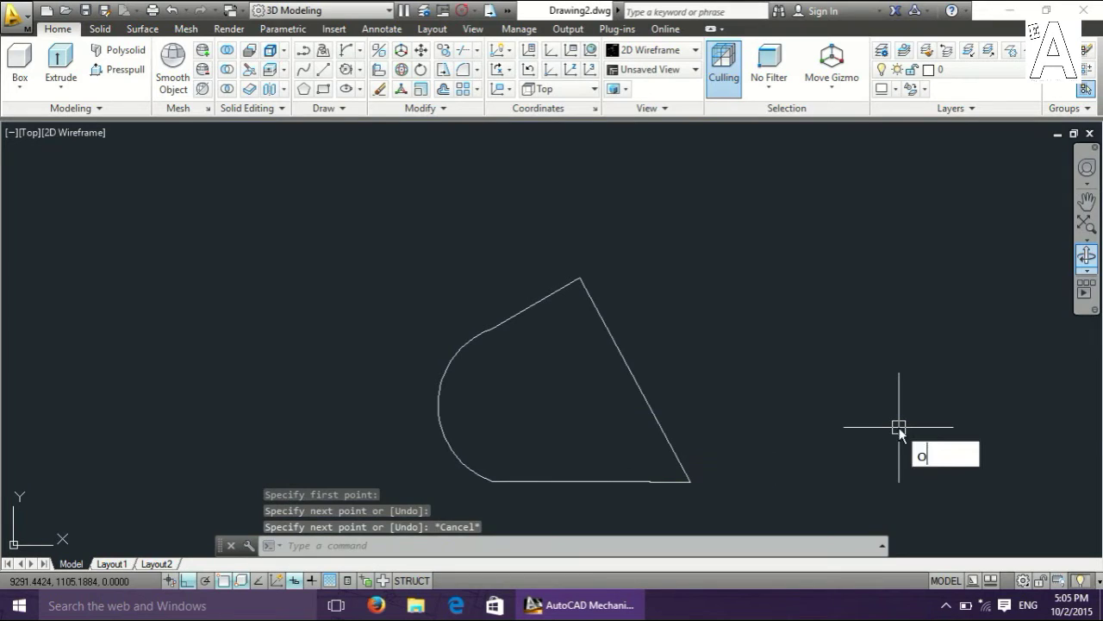
Offset the slanted closing line 200 units inward into the profile.
type("ff")
key("Return")
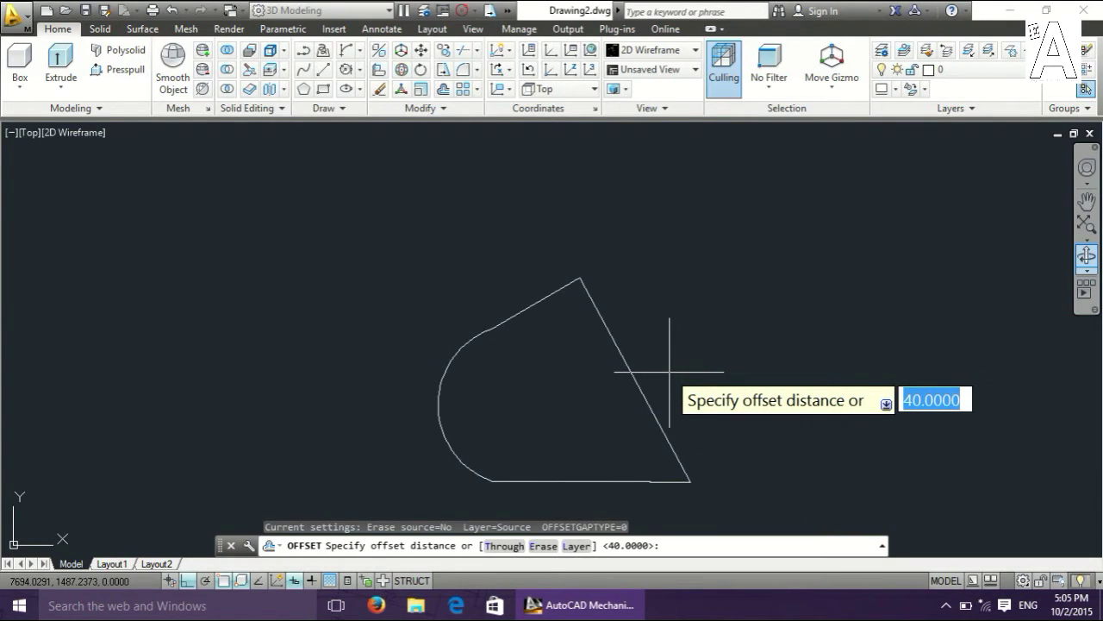
key("Return")
left_click(640, 389)
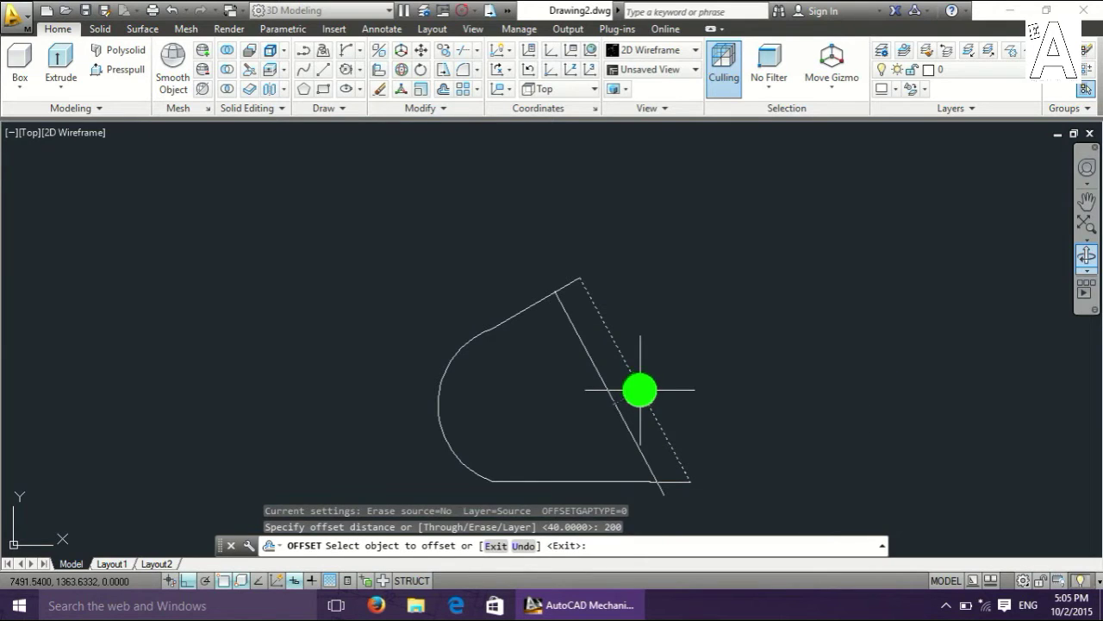
left_click(516, 423)
key("ctrl+y")
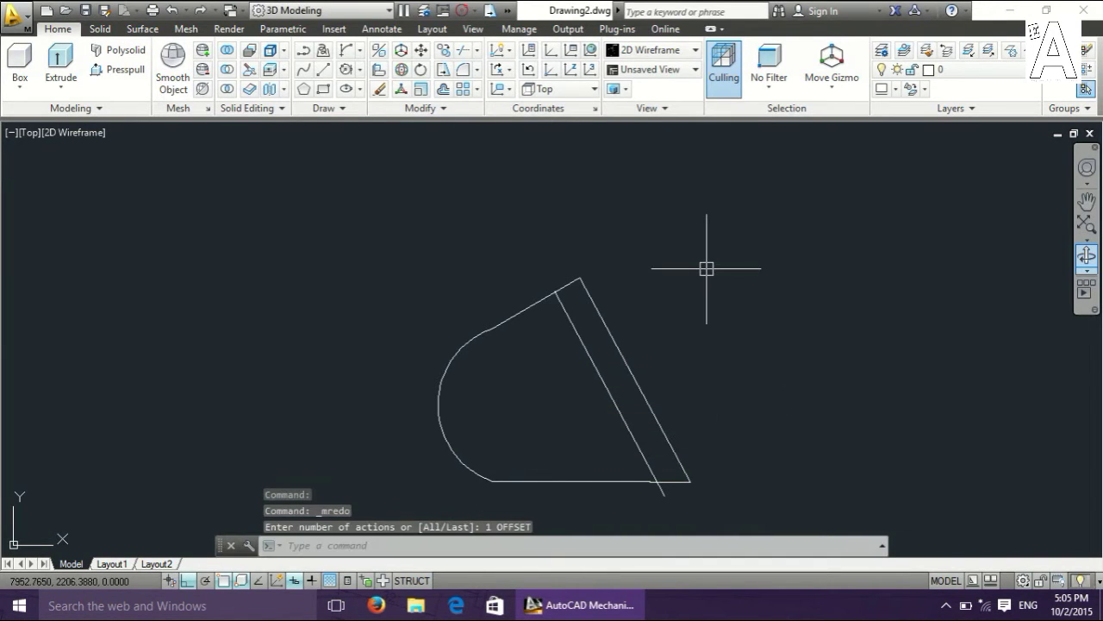
Trim the overlapping line end at the corner where the offset copy meets the profile.
type("tr")
key("Return")
key("Return")
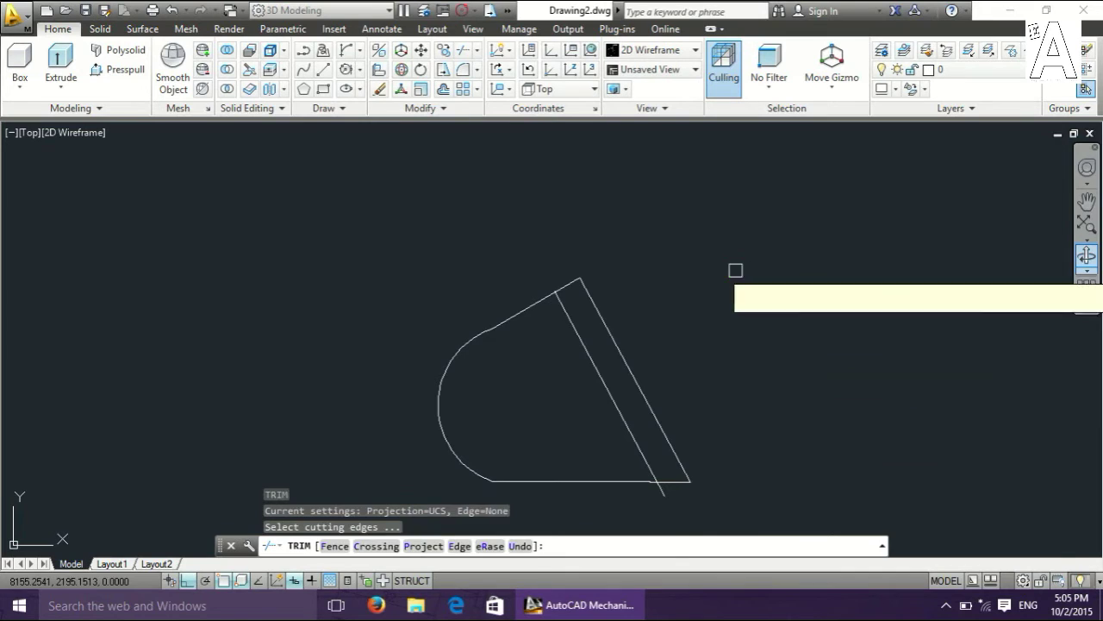
scroll(646, 497, "up", 5)
scroll(620, 496, "down", 3)
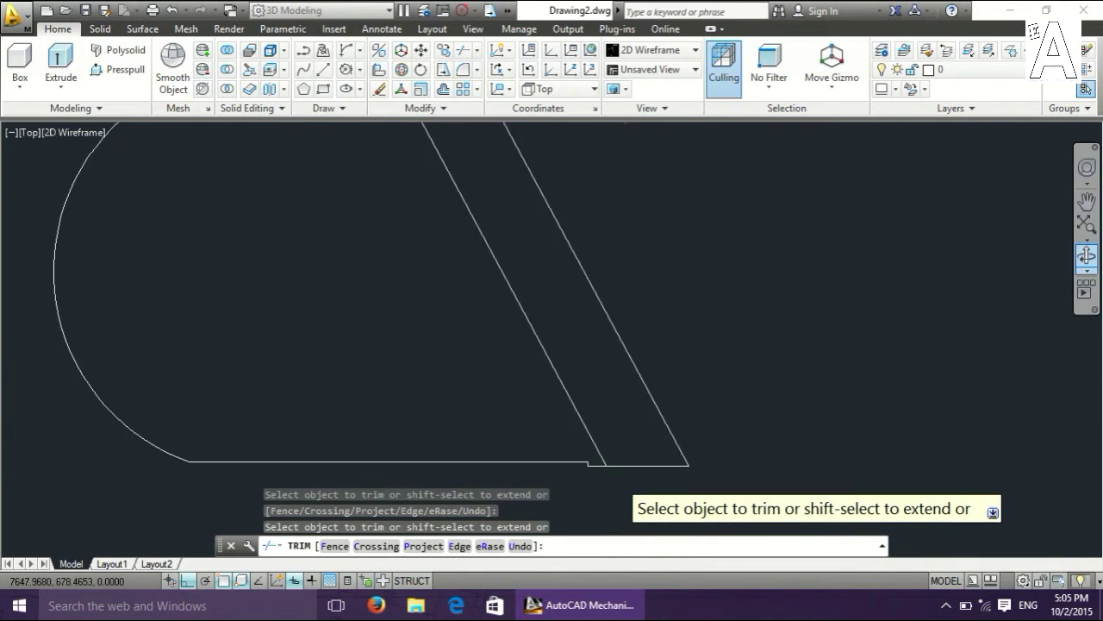
scroll(561, 370, "down", 3)
scroll(530, 362, "up", 3)
scroll(449, 414, "up", 3)
scroll(449, 414, "up", 2)
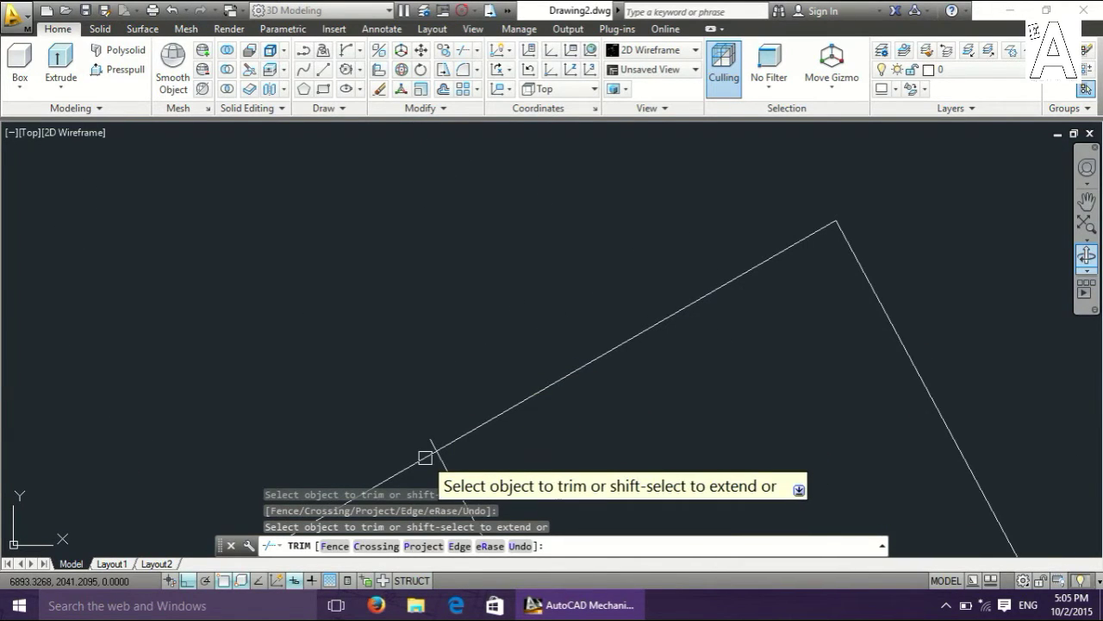
left_click(431, 436)
right_click(496, 336)
left_click(526, 345)
Delete the original outer slanted line.
scroll(553, 386, "down", 5)
scroll(663, 129, "down", 2)
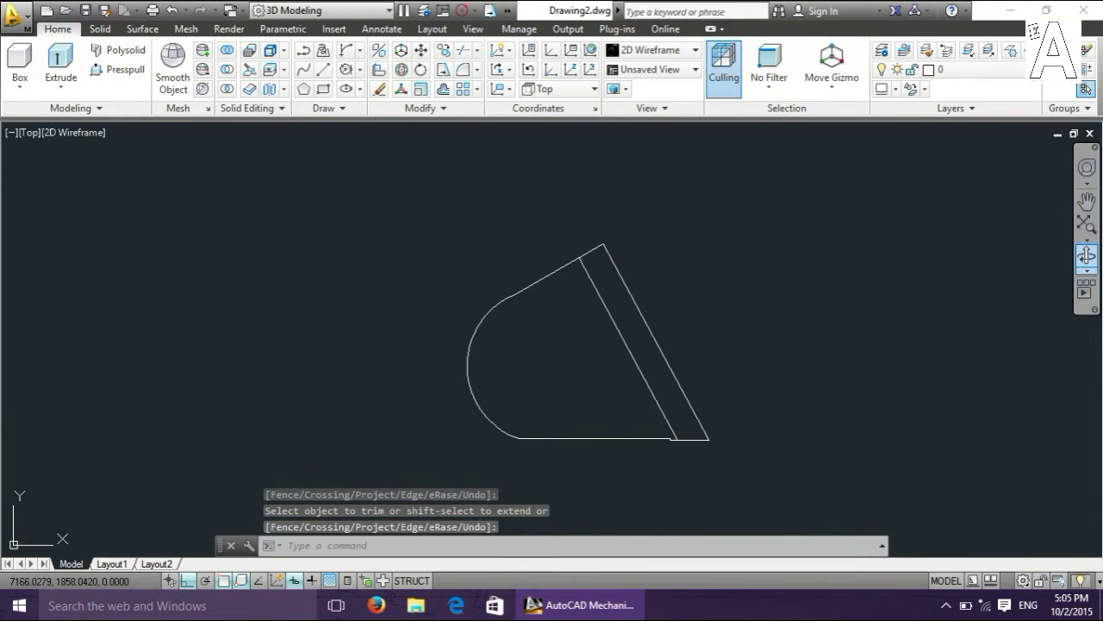
key("Return")
left_click(650, 331)
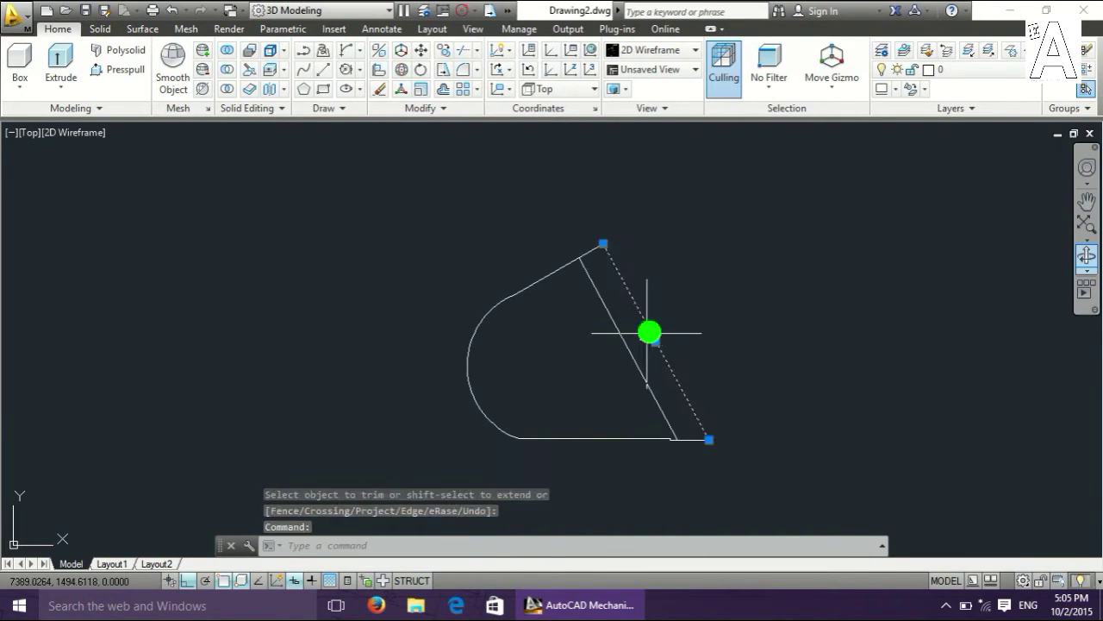
key("Delete")
key("ctrl+z")
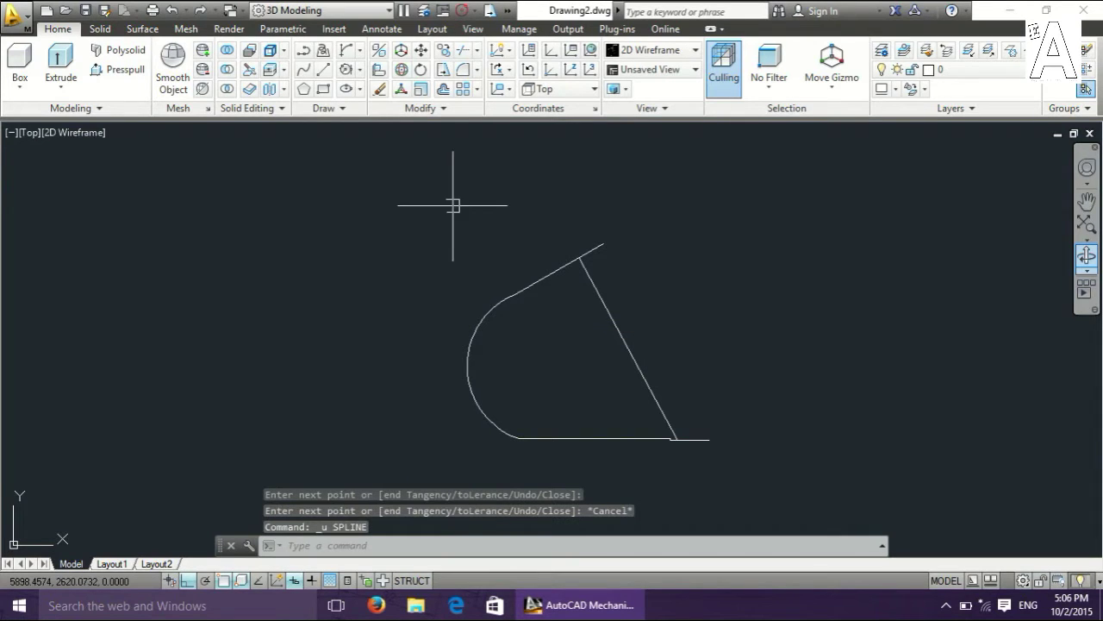
Draw a spline from the side plate's top corner down to its bottom-right endpoint.
left_click(321, 71)
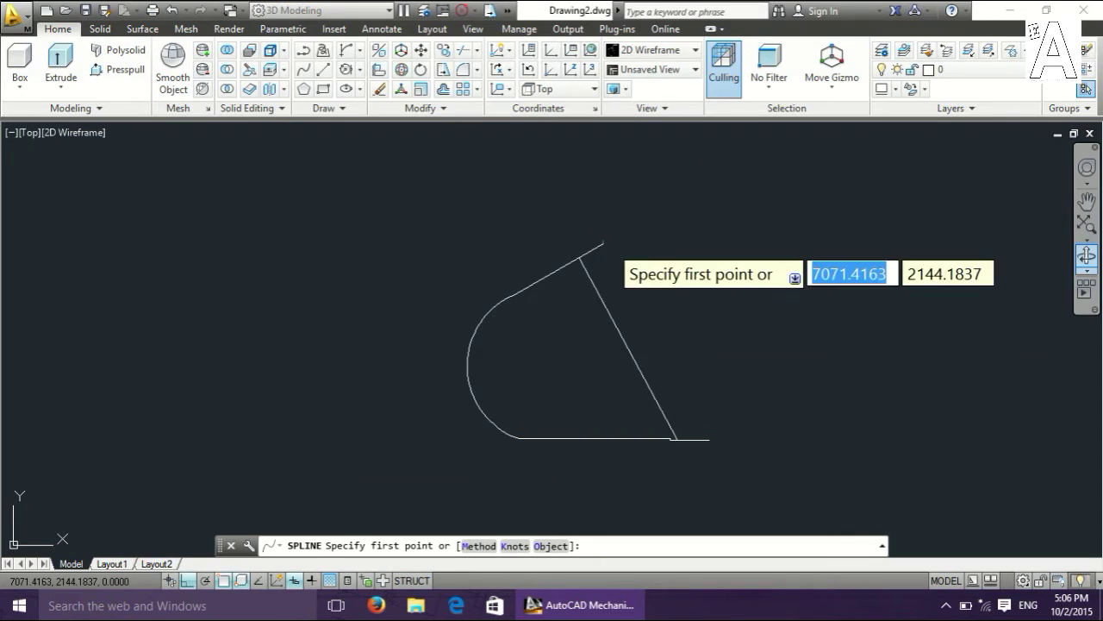
left_click(603, 244)
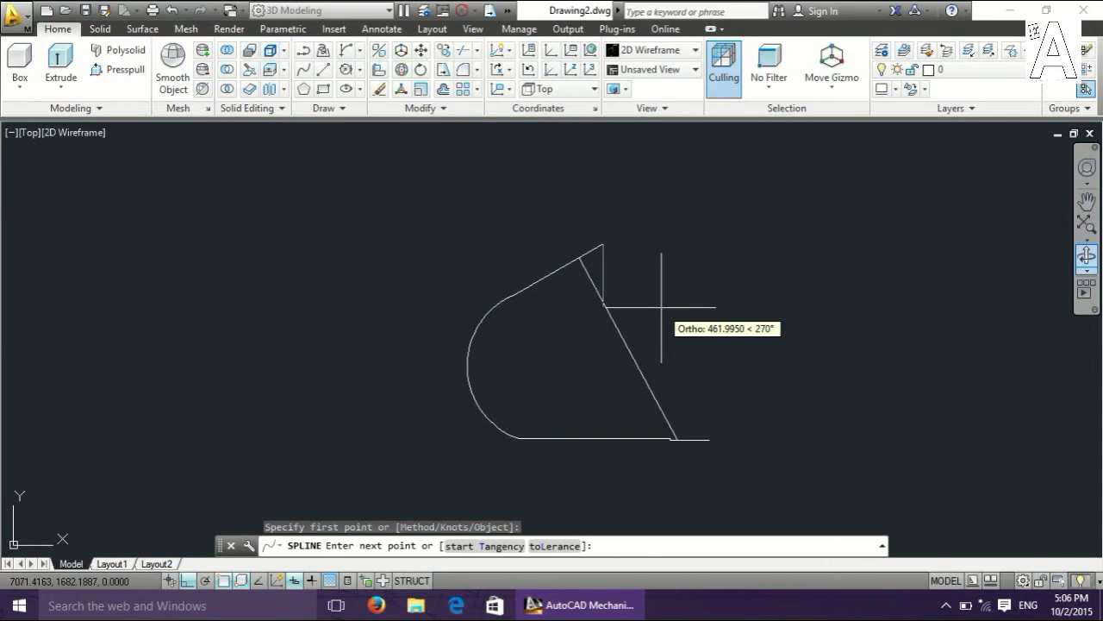
key("F8")
left_click(635, 274)
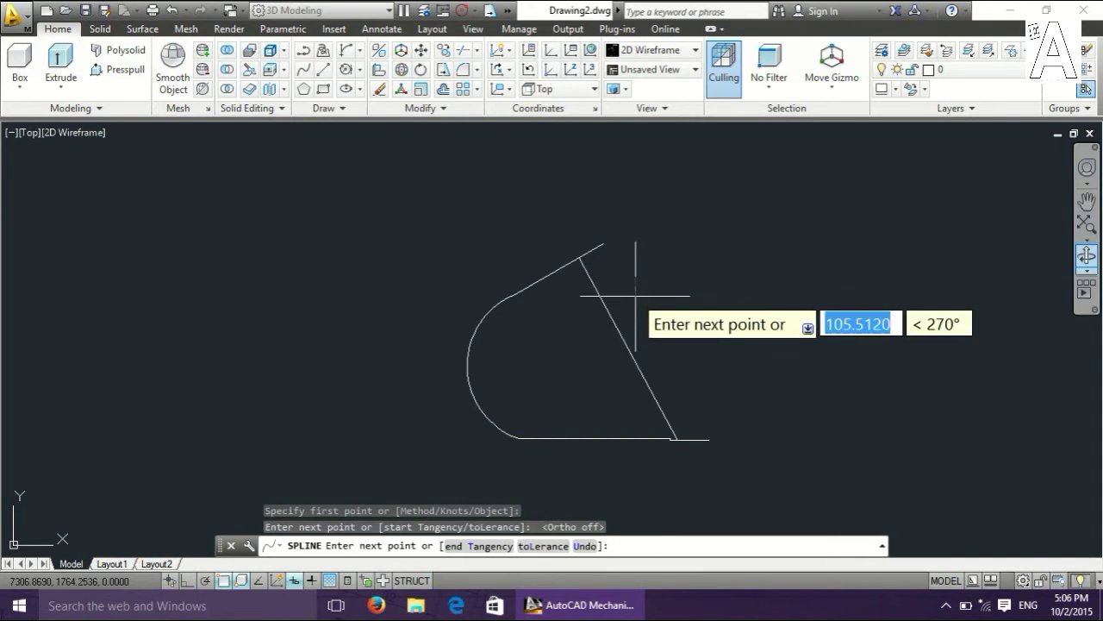
scroll(681, 387, "up", 2)
left_click(628, 308)
key("u")
key("Return")
left_click(627, 304)
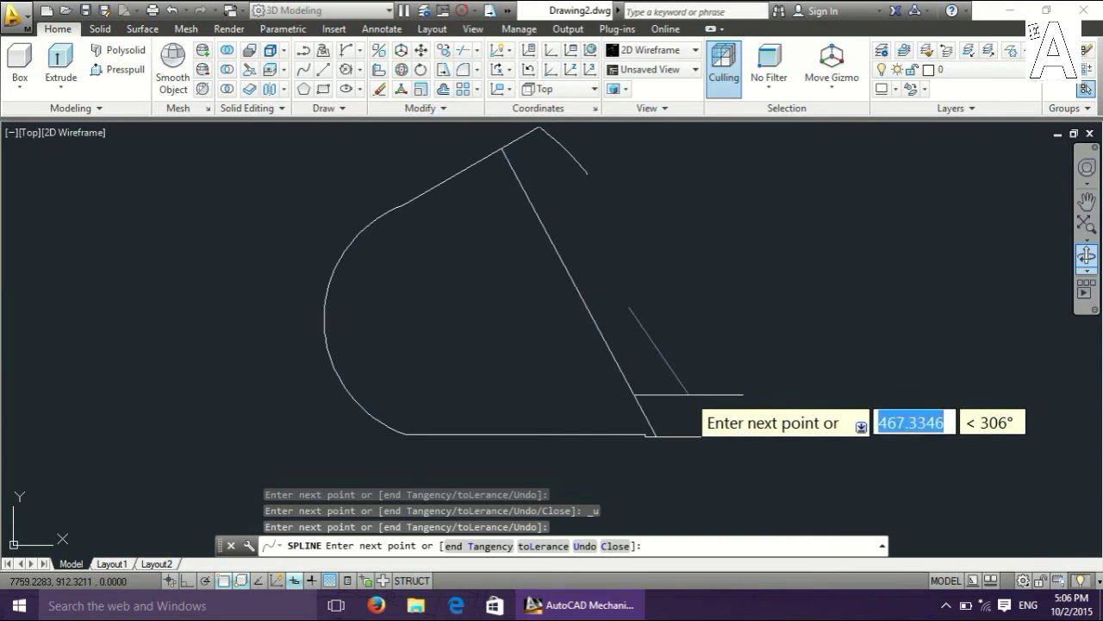
left_click(692, 413)
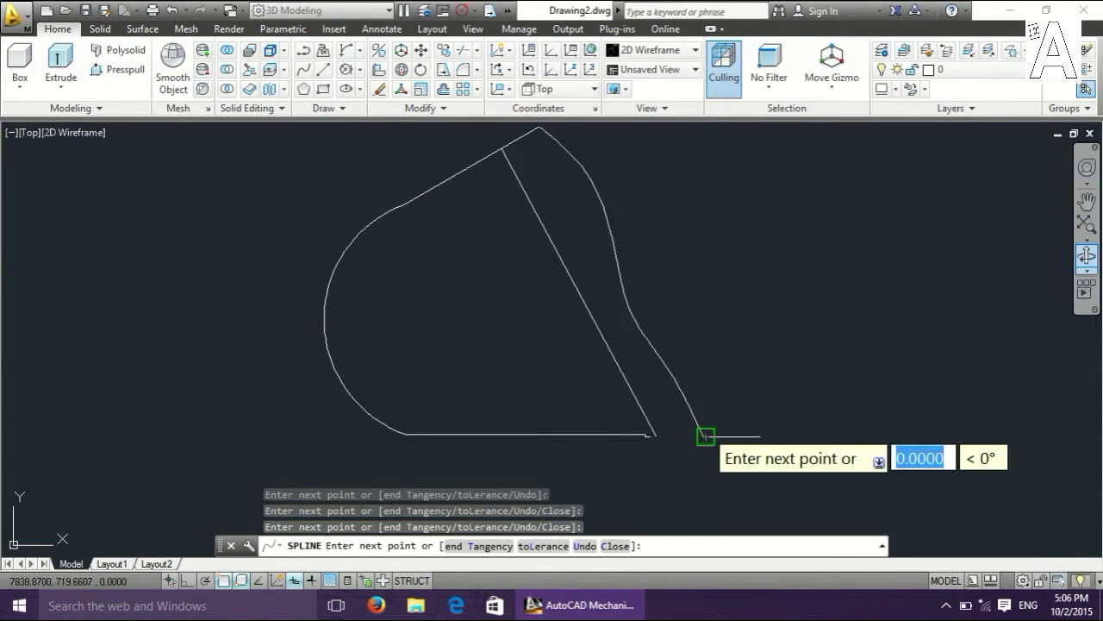
left_click(705, 436)
key("Return")
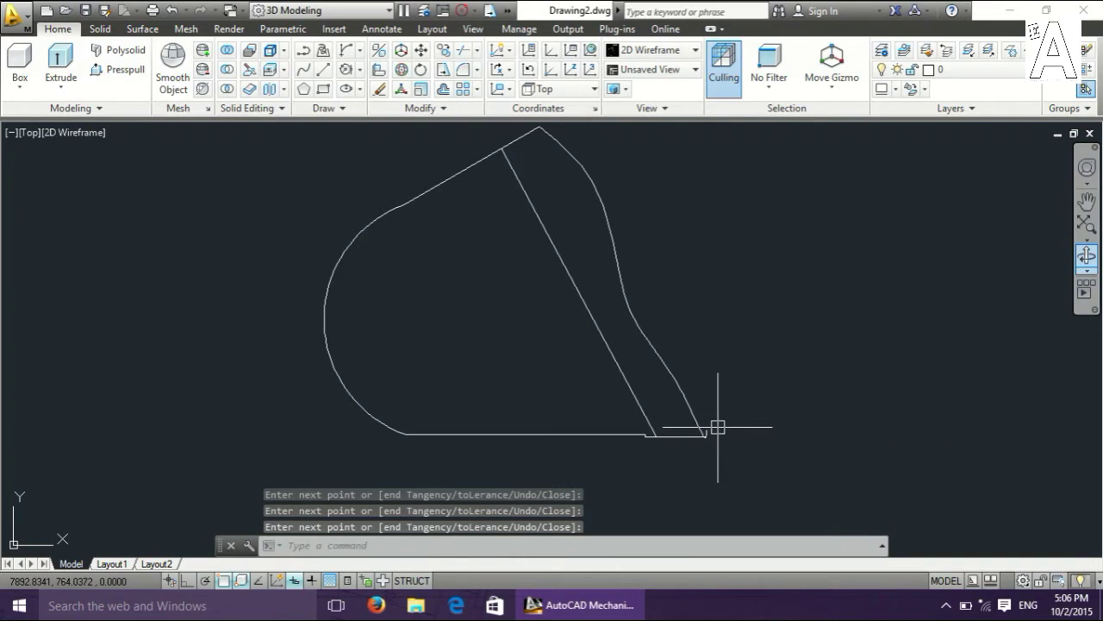
Trim the short leftover stub below the spline, leaving the spline's shape unchanged.
scroll(682, 436, "up", 2)
scroll(682, 436, "up", 3)
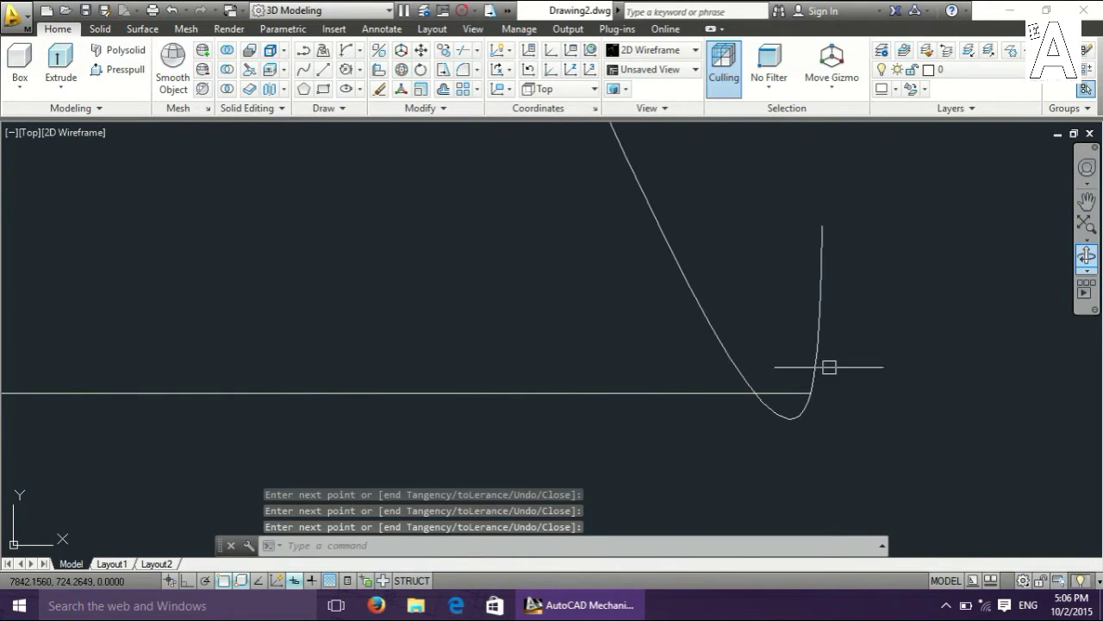
left_click(822, 340)
key("Escape")
left_click(827, 265)
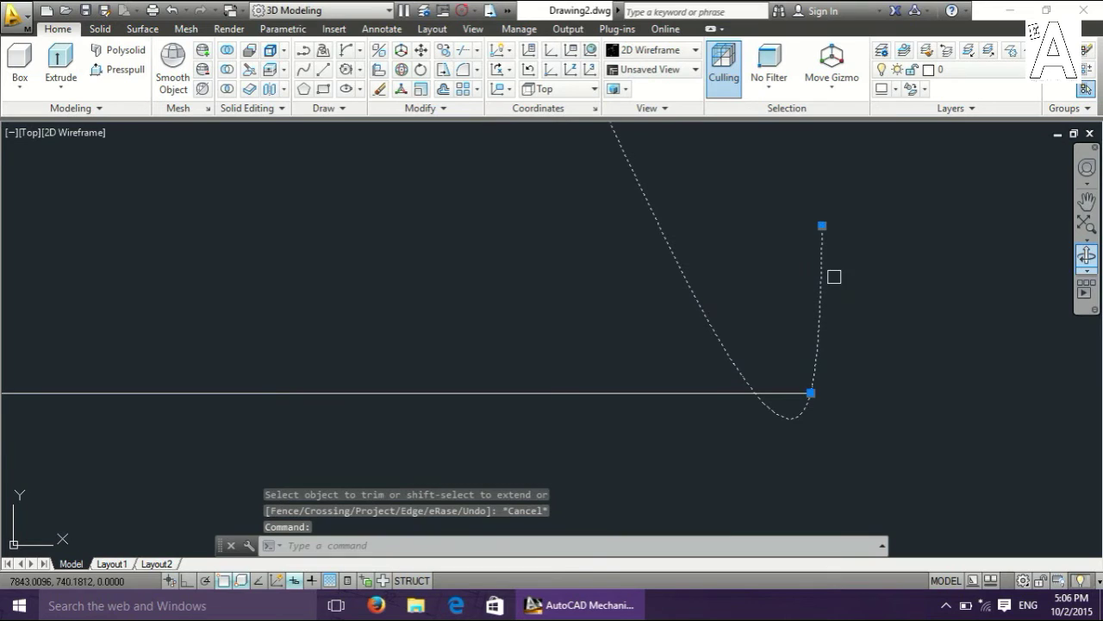
left_click(823, 226)
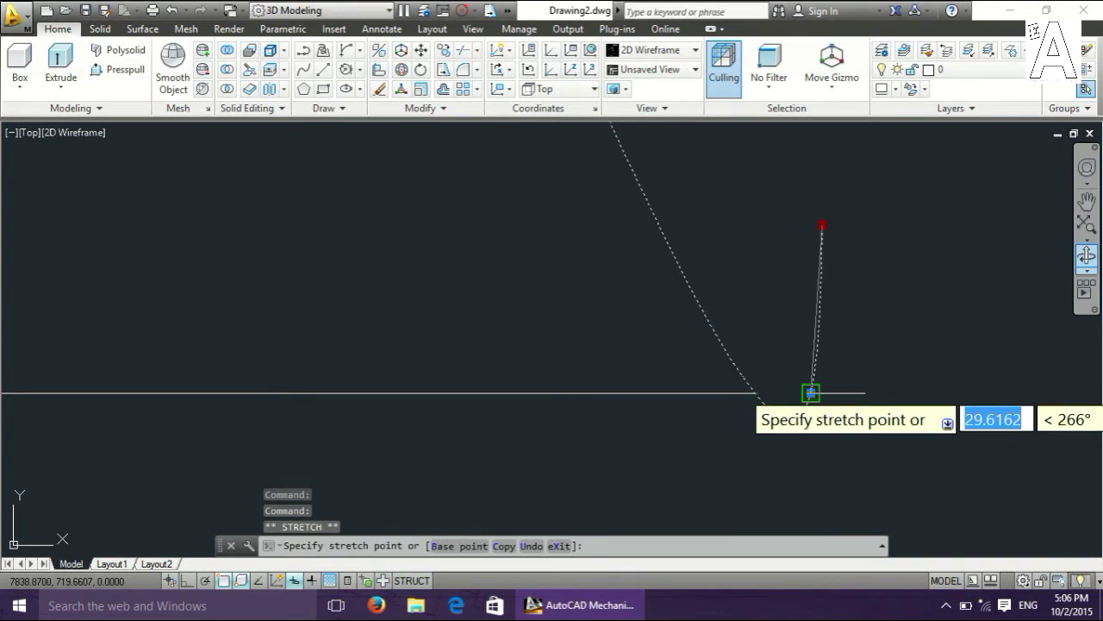
scroll(947, 387, "down", 1)
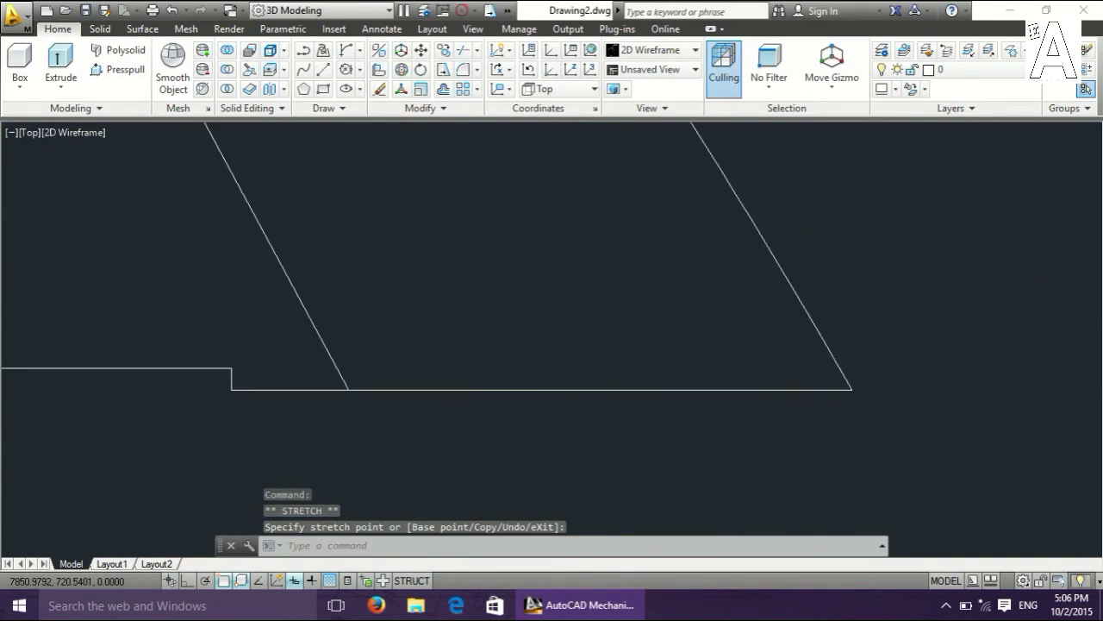
key("Escape")
scroll(864, 361, "down", 3)
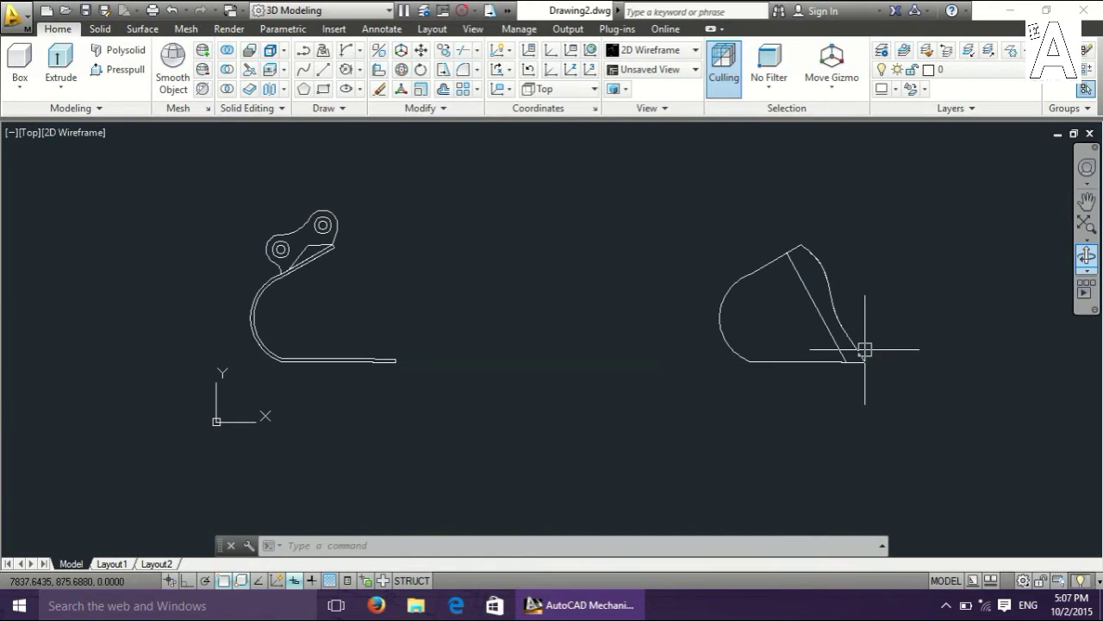
Create a region from the narrow strip beside the spline.
type("bo")
key("Return")
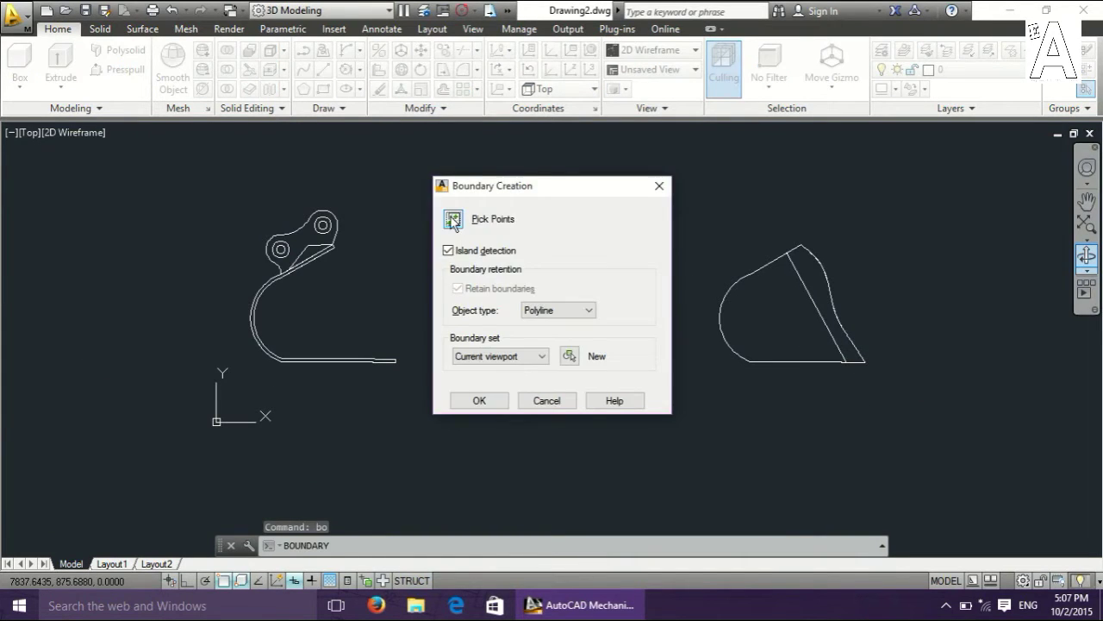
left_click(456, 226)
scroll(793, 310, "up", 5)
scroll(517, 332, "down", 2)
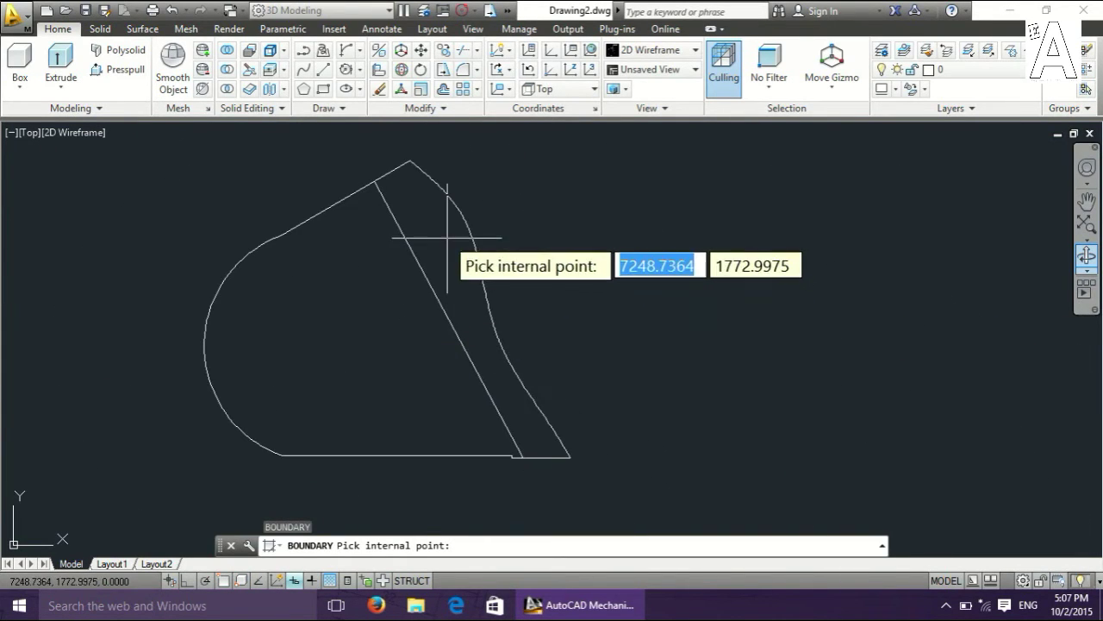
left_click(484, 344)
key("Return")
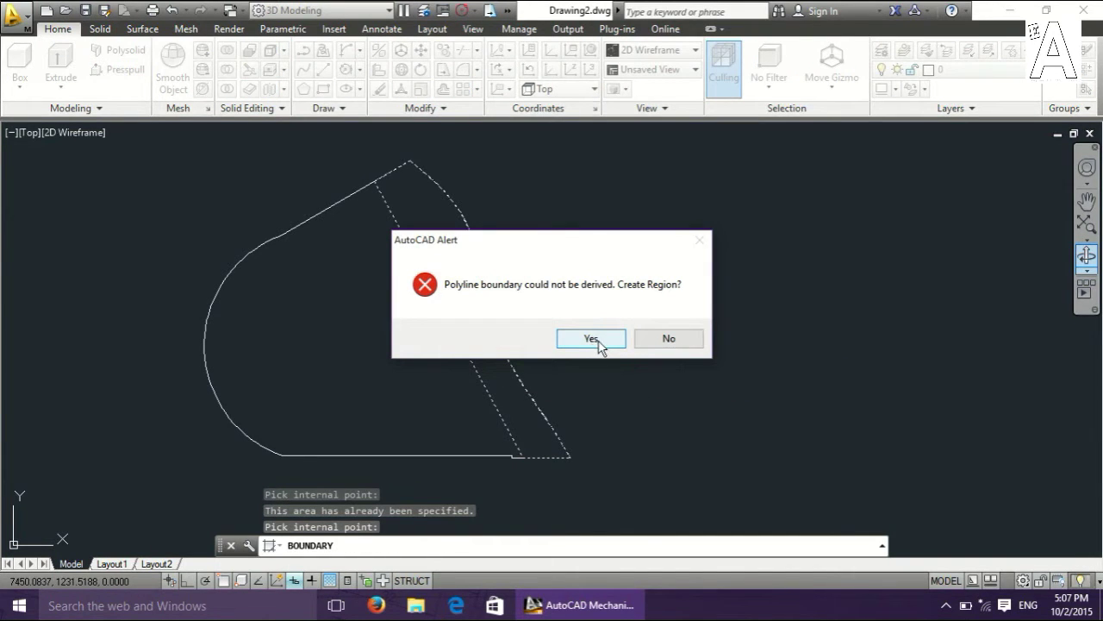
left_click(596, 339)
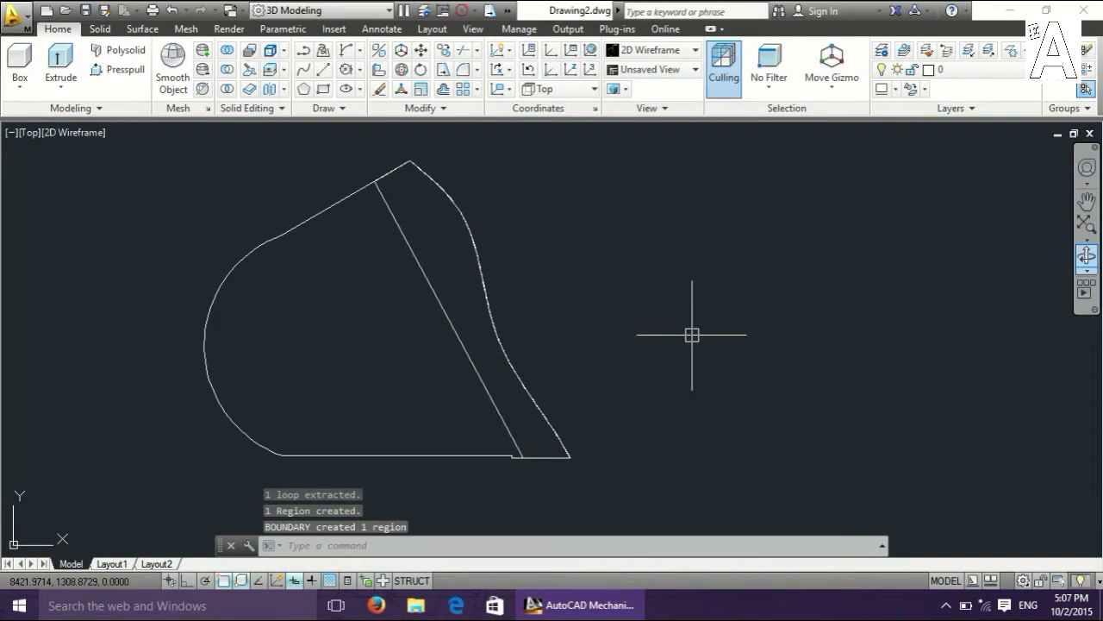
Create a boundary polyline around the larger D-shaped side plate area.
type("Bo")
key("Return")
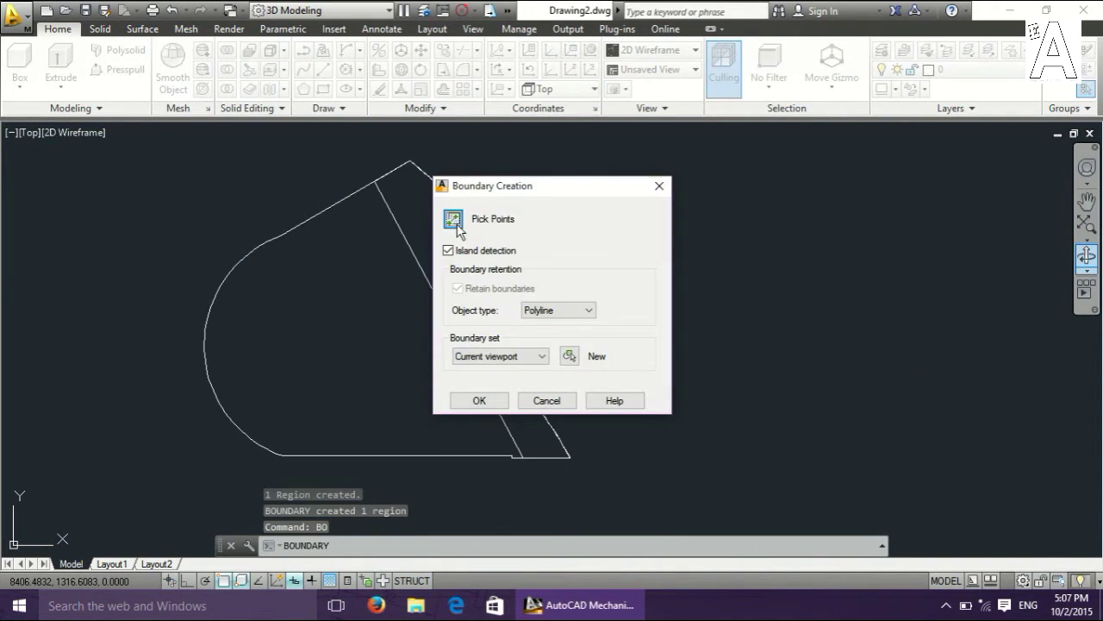
left_click(453, 218)
left_click(371, 388)
left_click(386, 392)
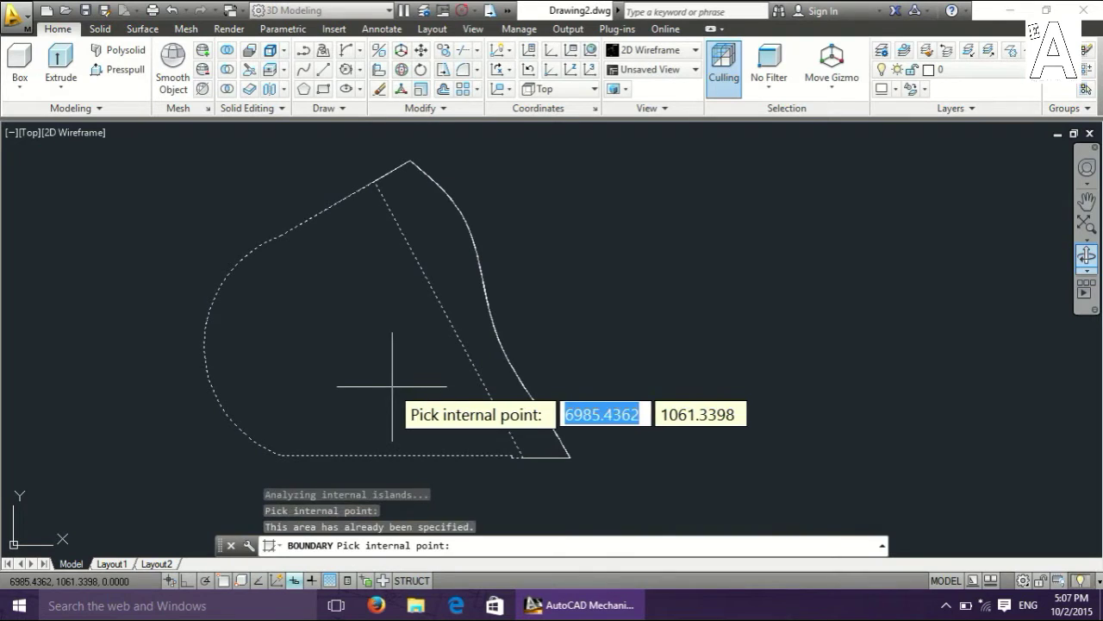
key("Return")
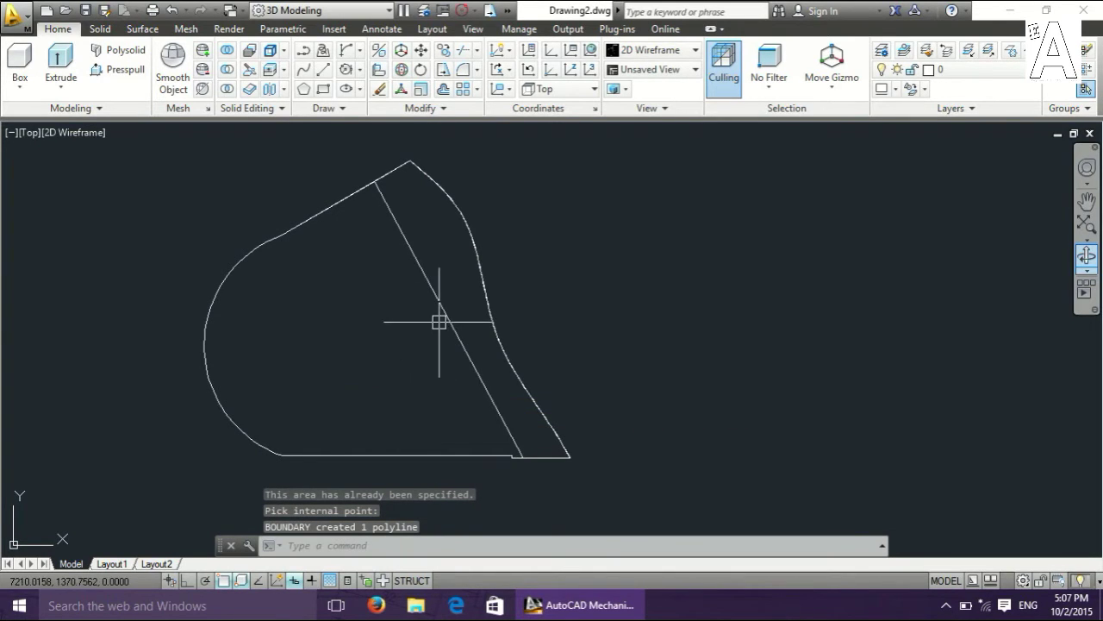
key("ctrl+z")
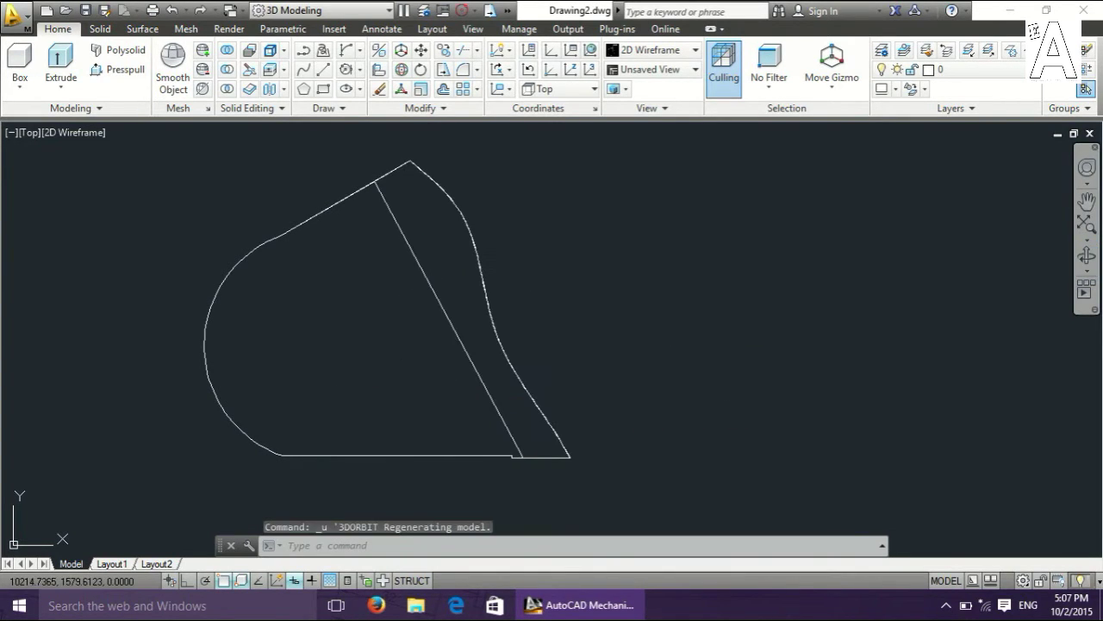
In a tilted 3D view, extrude the narrow strip region 80 units into a thin solid.
left_click(1087, 262)
left_click_drag(712, 353, 801, 271)
right_click(601, 317)
left_click(648, 290)
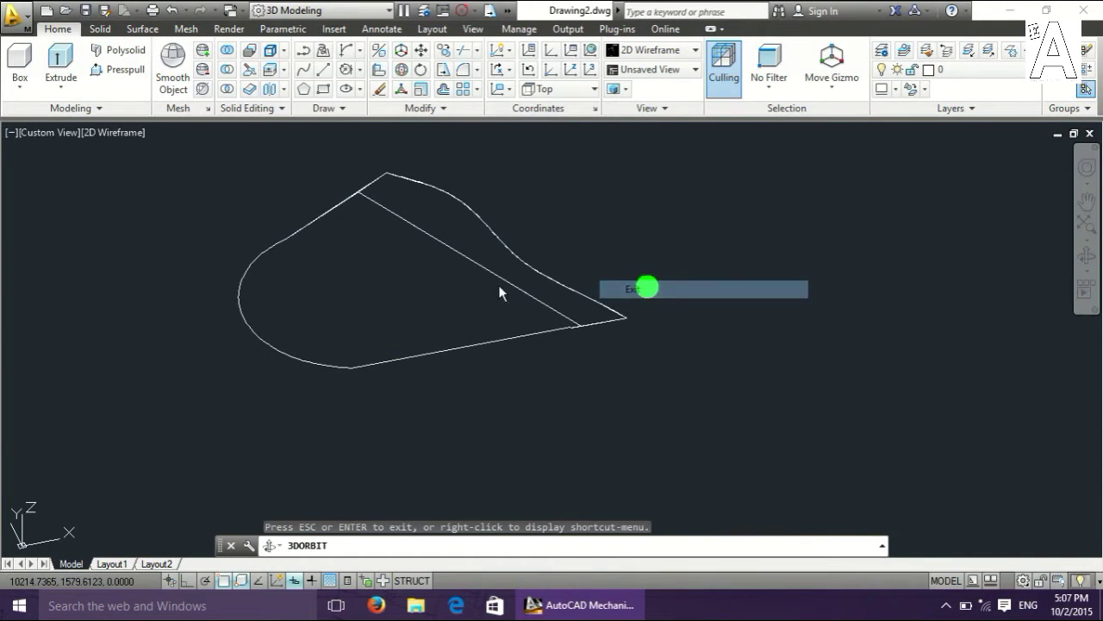
type("EXT")
key("Return")
left_click(509, 252)
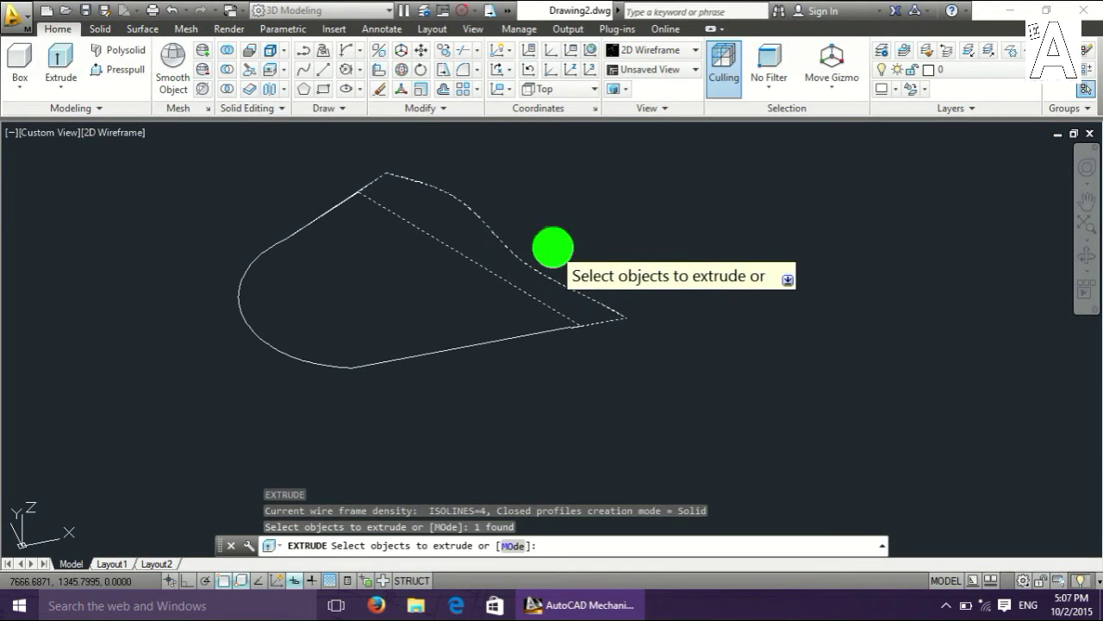
key("Return")
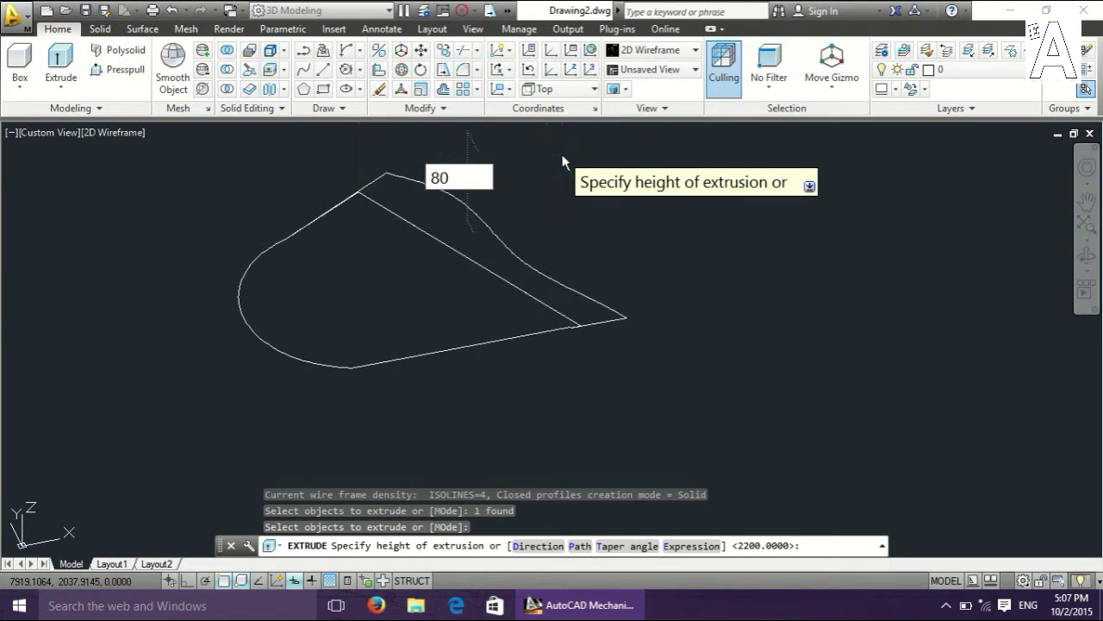
key("Return")
type("ext")
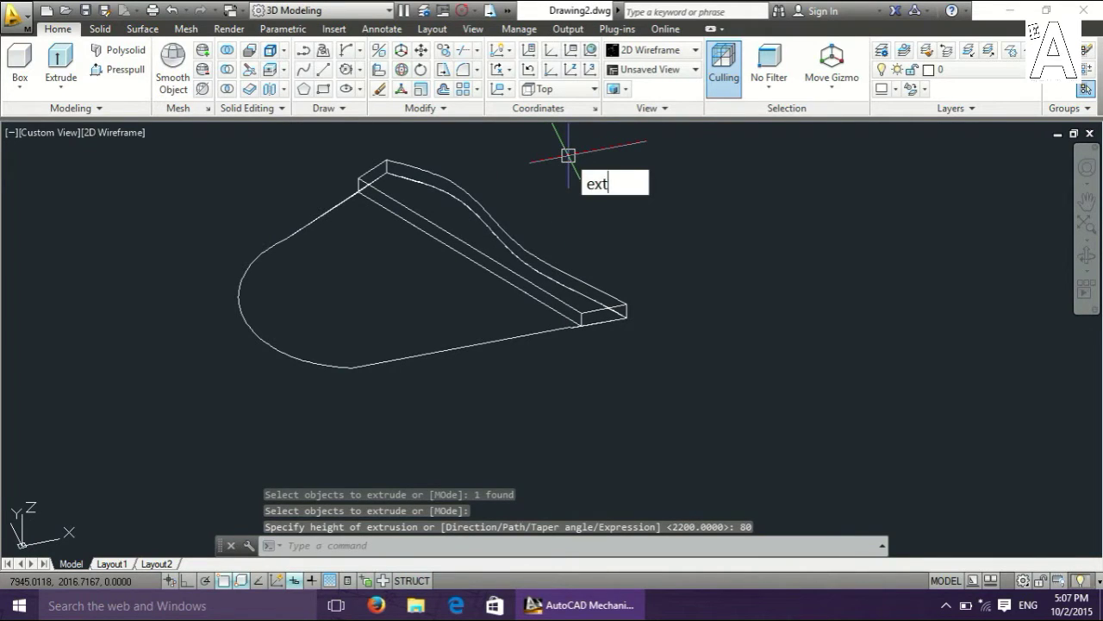
Extrude the D-shaped side plate profile at the default height.
key("Return")
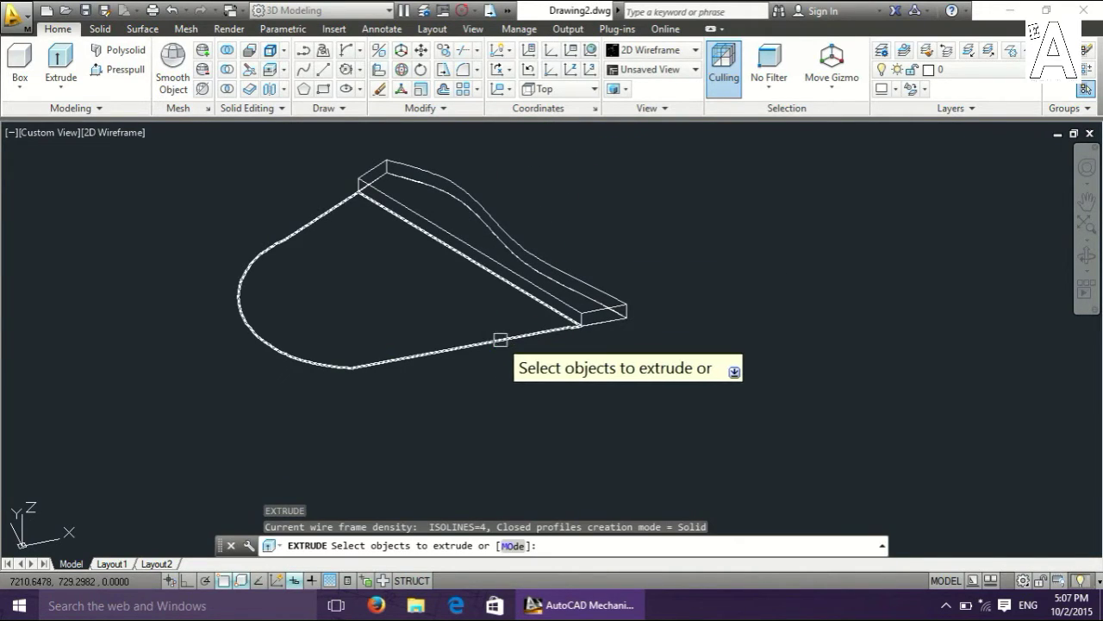
left_click(498, 337)
right_click(500, 338)
left_click(543, 354)
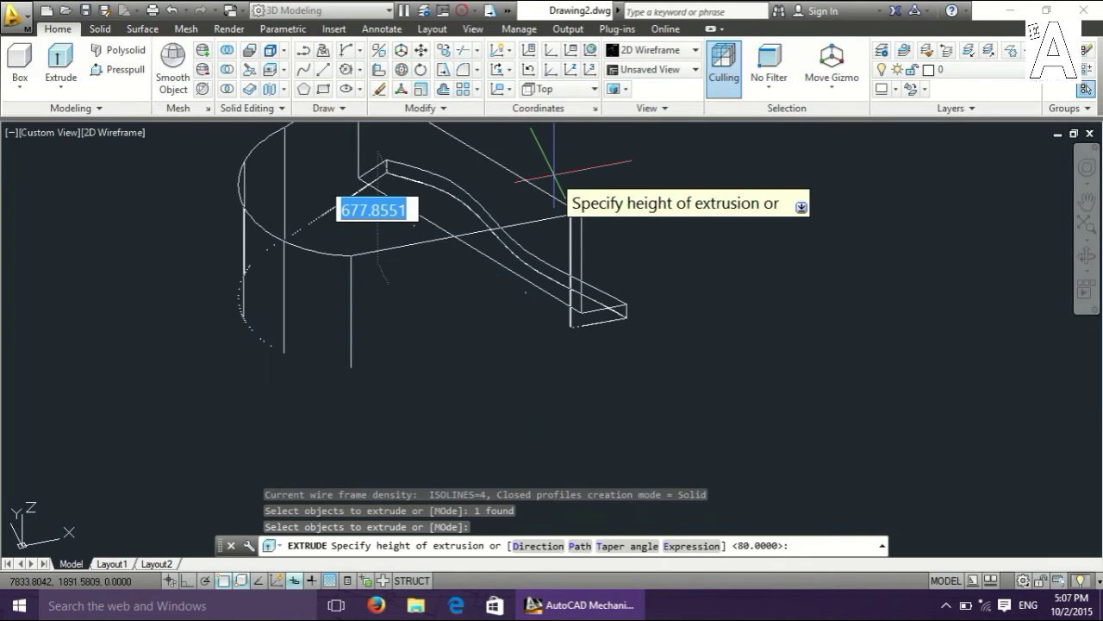
key("Escape")
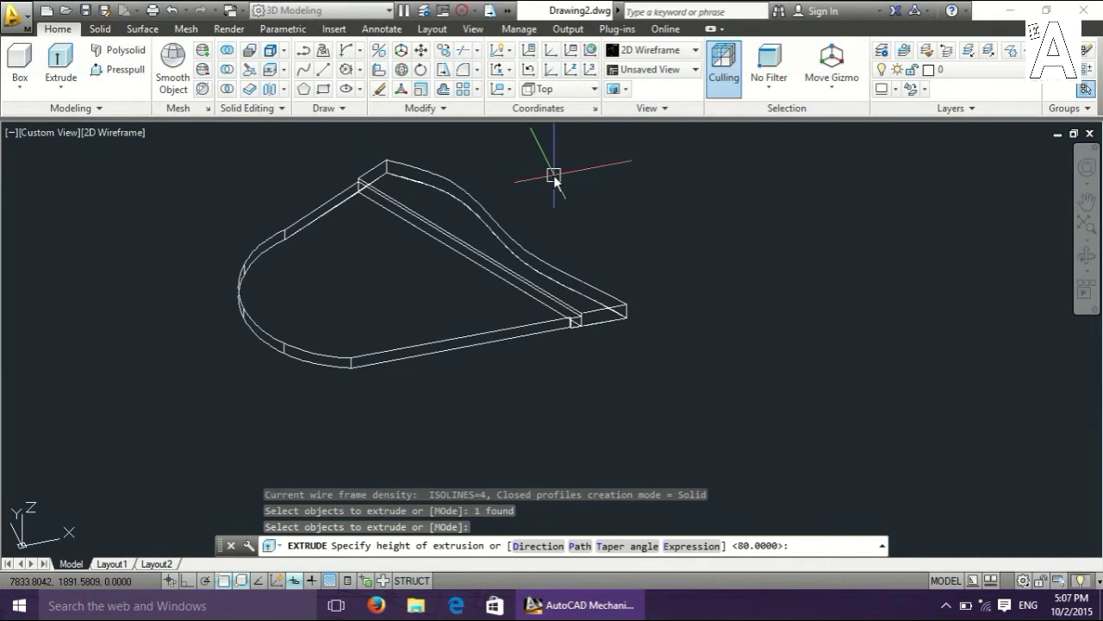
key("ctrl+z")
key("ctrl+z")
key("ctrl+z")
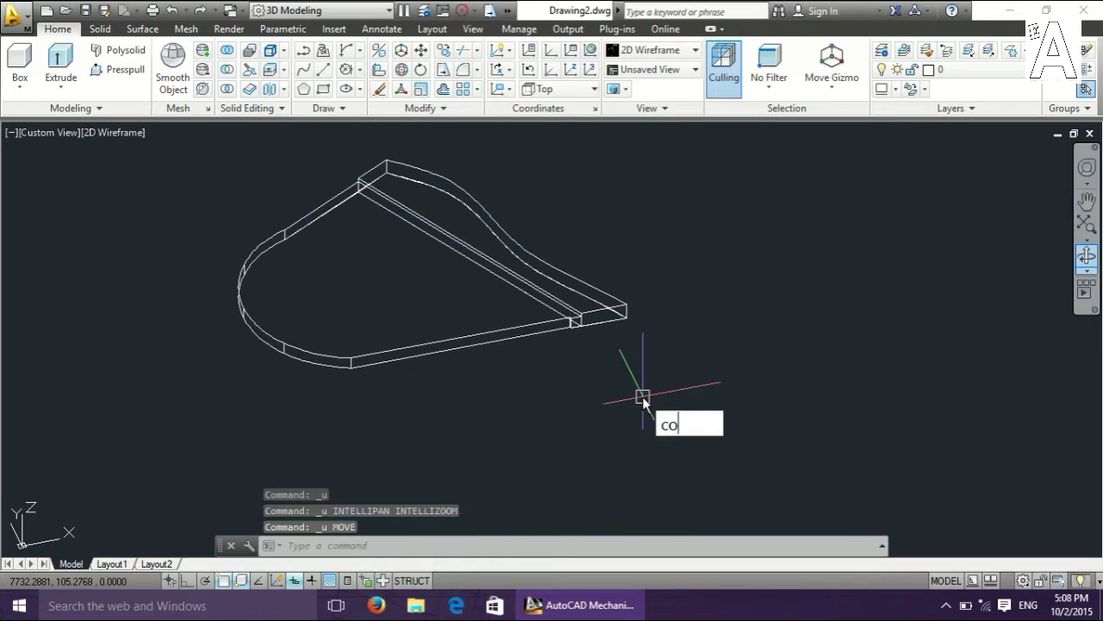
Copy the two solids from their top corner to a new point.
key("Return")
left_click(424, 176)
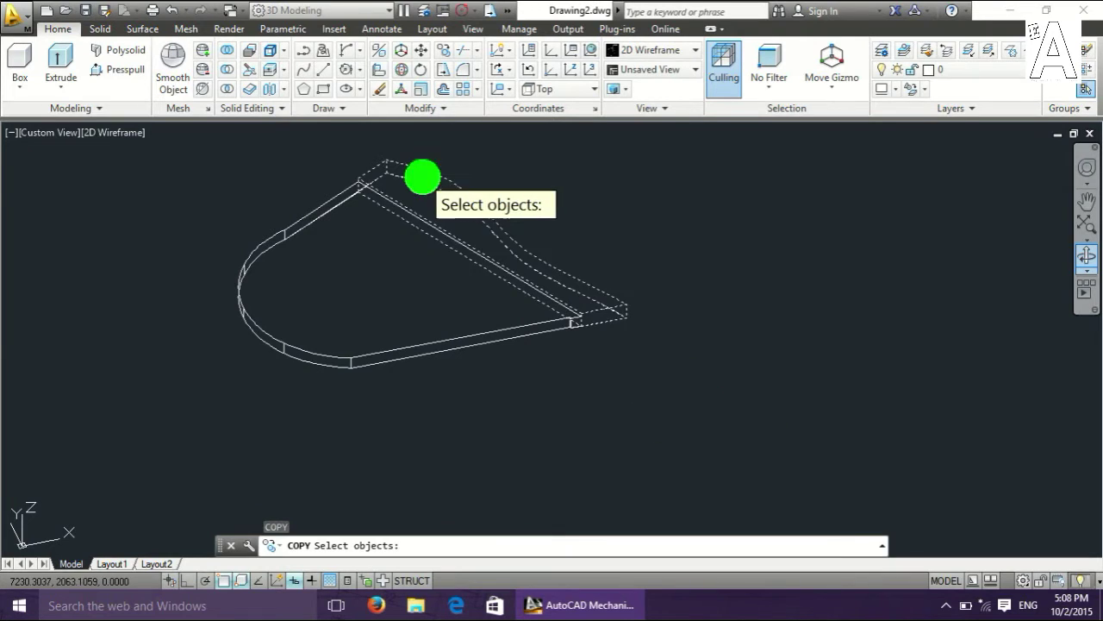
left_click(304, 218)
key("Return")
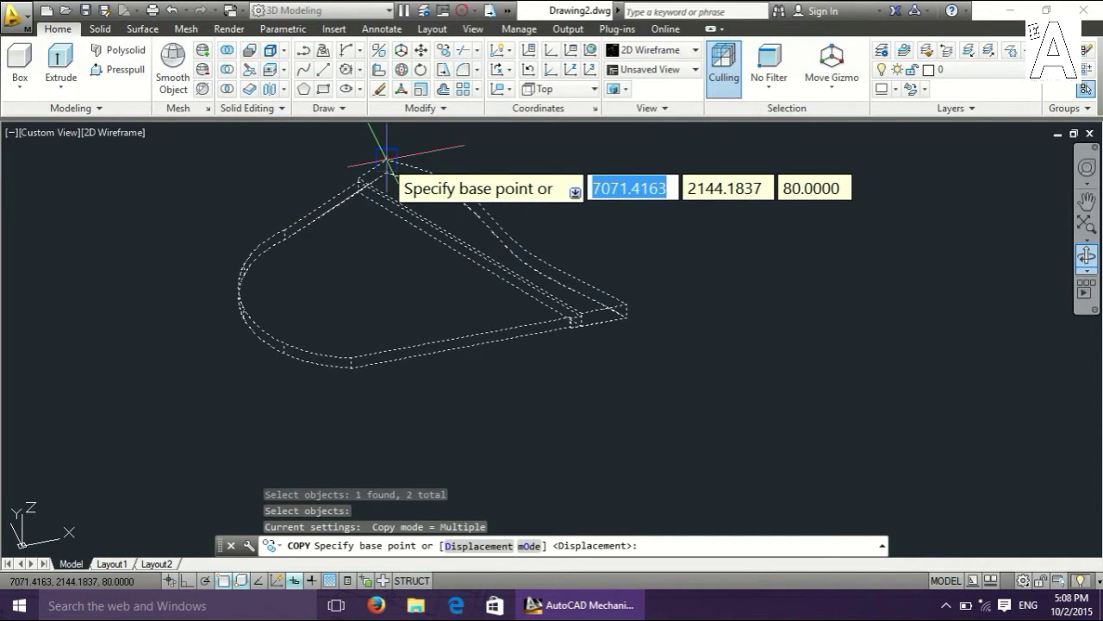
left_click(387, 160)
scroll(387, 159, "down", 3)
scroll(468, 328, "up", 3)
scroll(468, 326, "up", 3)
scroll(561, 320, "up", 2)
scroll(572, 320, "up", 1)
left_click(565, 321)
key("Escape")
Move the strip solid onto the box corner.
scroll(750, 273, "down", 2)
scroll(955, 483, "down", 2)
scroll(938, 469, "down", 2)
middle_click_drag(938, 469, 489, 398)
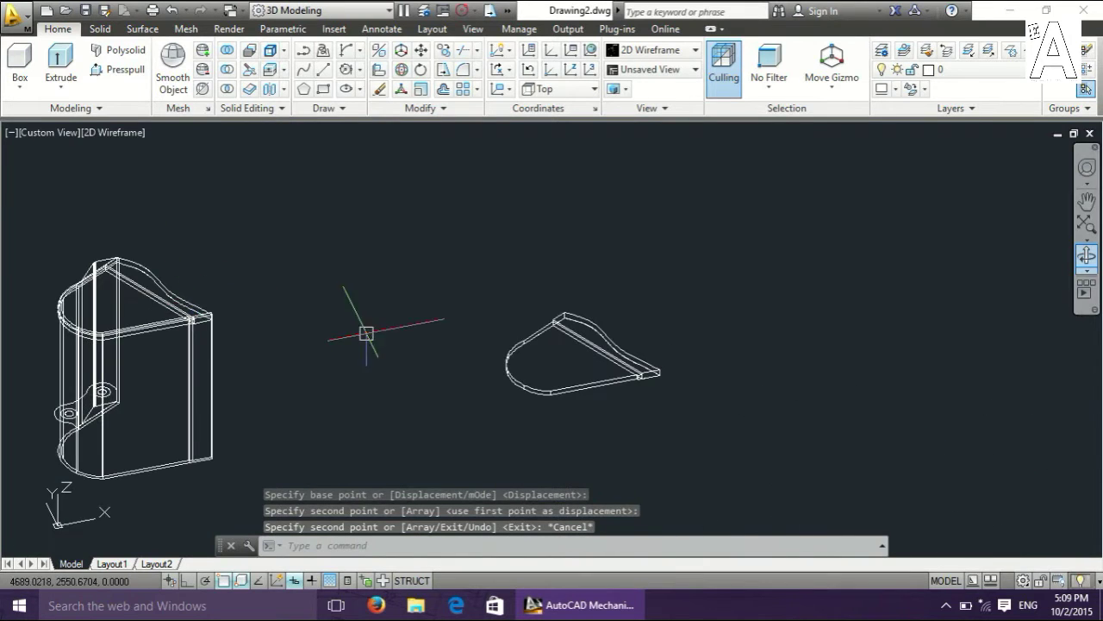
scroll(642, 347, "up", 4)
scroll(401, 335, "up", 2)
scroll(403, 320, "up", 3)
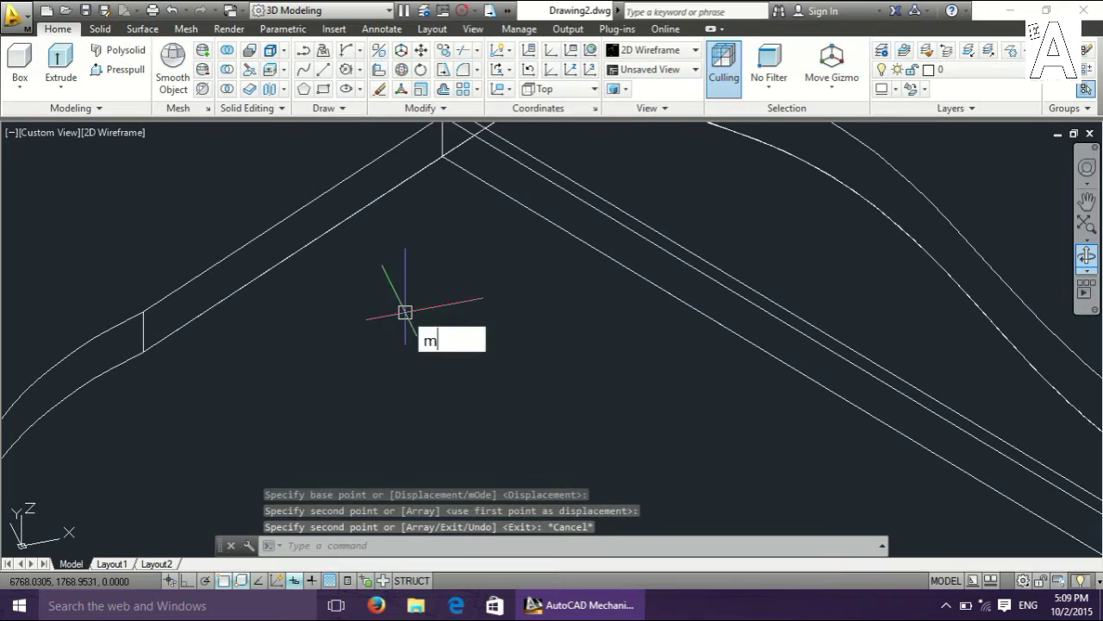
key("Return")
left_click(348, 185)
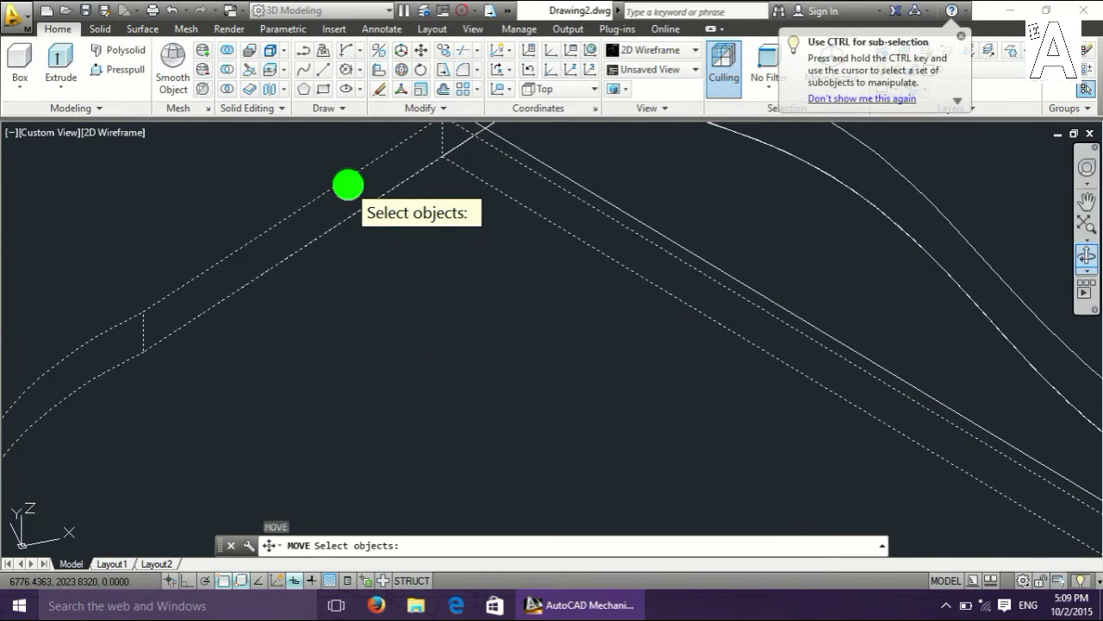
key("Return")
scroll(369, 202, "down", 3)
scroll(372, 306, "up", 3)
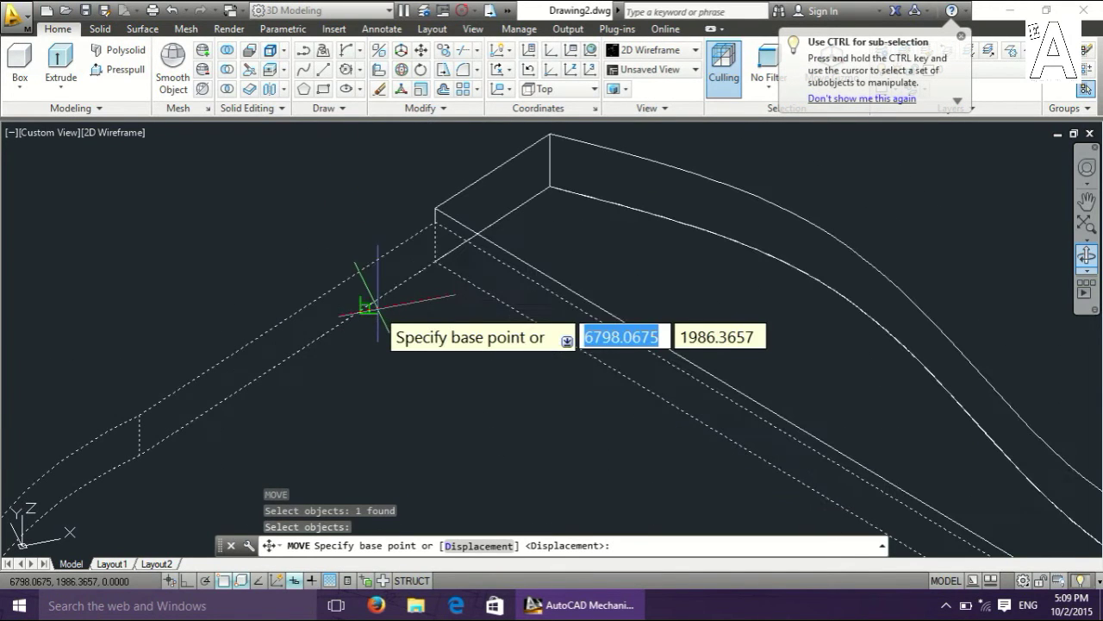
left_click(436, 226)
left_click(435, 209)
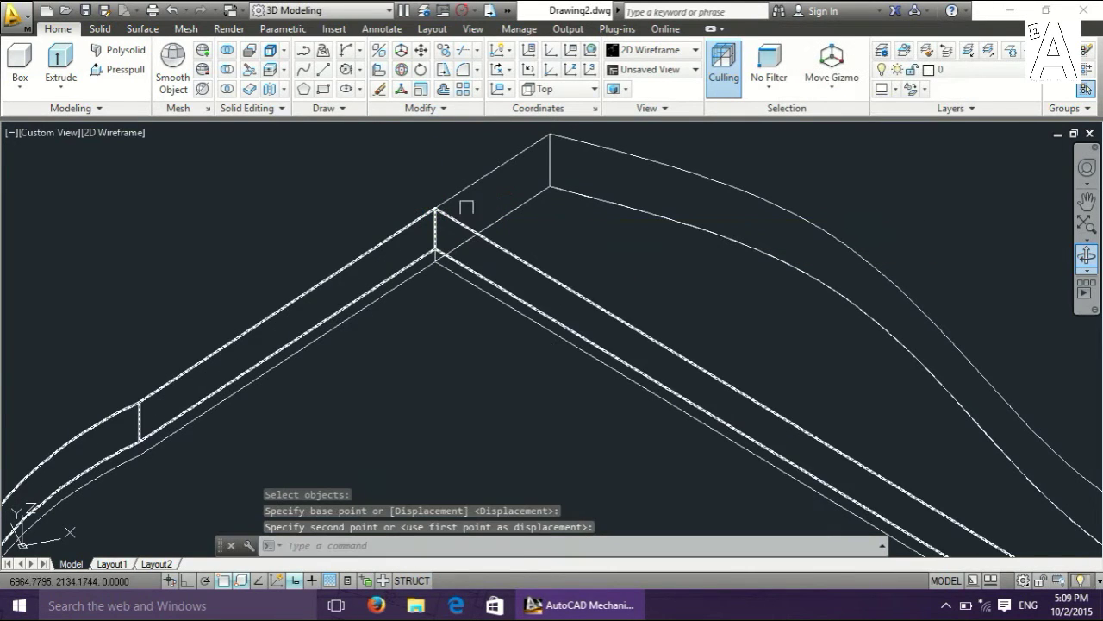
scroll(750, 192, "down", 5)
scroll(750, 284, "up", 2)
scroll(750, 293, "up", 2)
middle_click_drag(696, 397, 581, 484)
key("Escape")
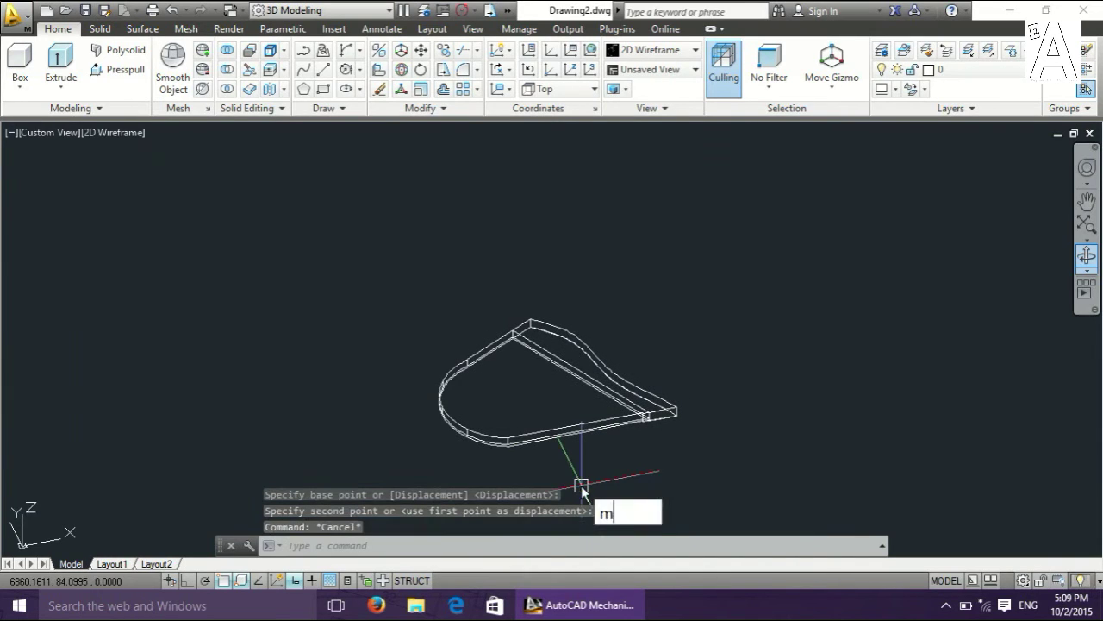
Move the two curved solids to the bucket's corner and switch the view to Realistic shading.
key("Return")
left_click(542, 318)
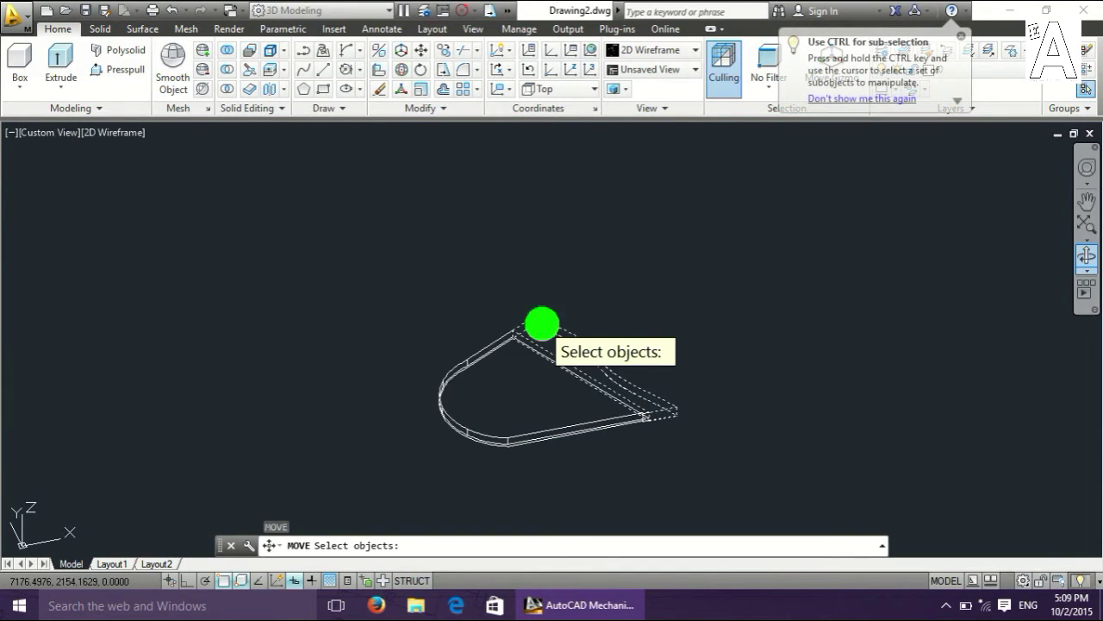
left_click(499, 344)
scroll(504, 341, "up", 5)
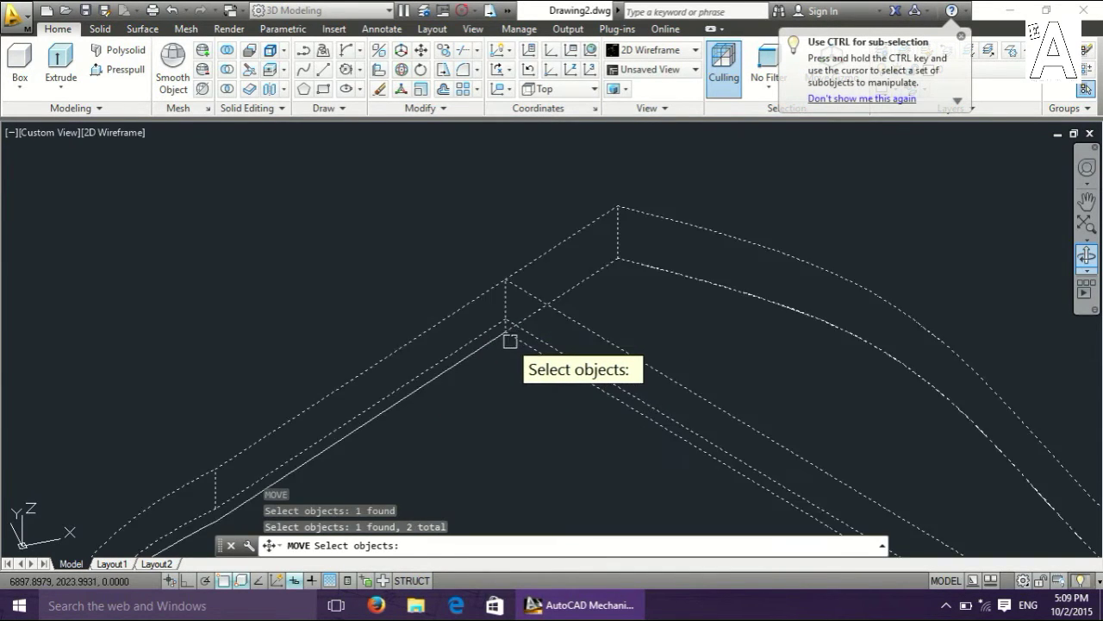
key("Return")
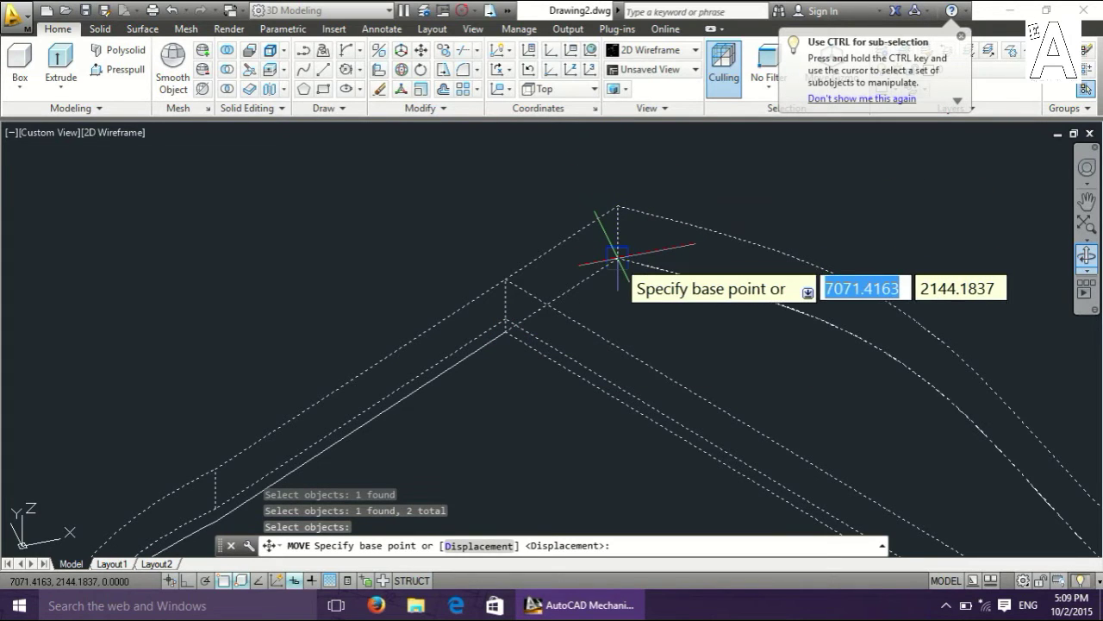
left_click(618, 255)
scroll(642, 252, "down", 3)
scroll(517, 284, "down", 5)
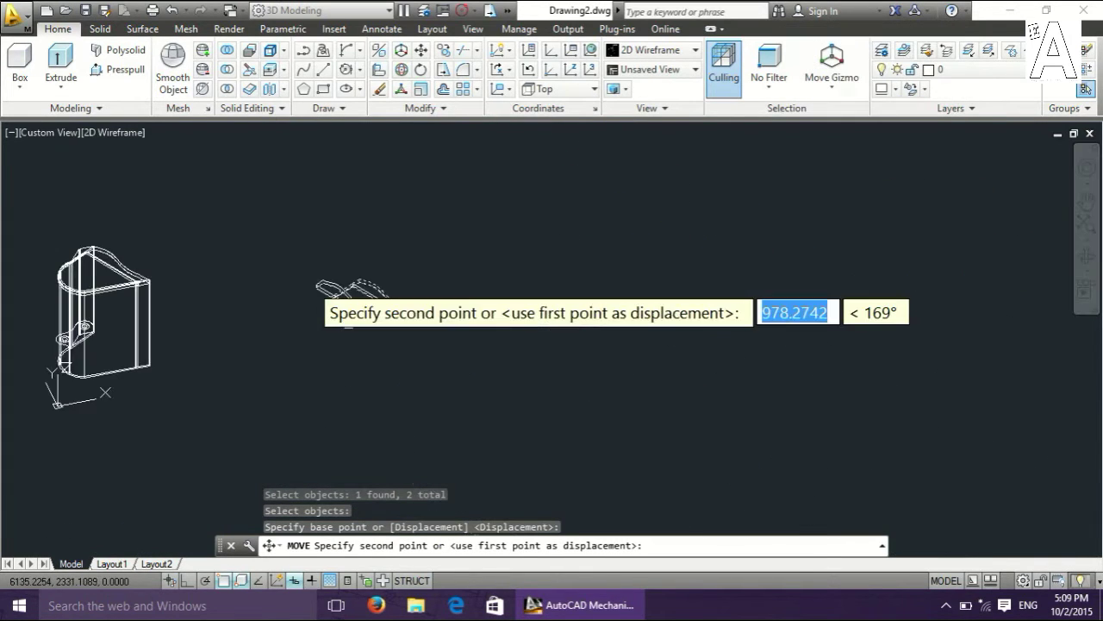
scroll(250, 327, "up", 4)
scroll(123, 362, "up", 3)
middle_click_drag(91, 337, 156, 342)
scroll(156, 342, "down", 5)
scroll(370, 345, "up", 2)
scroll(307, 268, "up", 1)
left_click(307, 268)
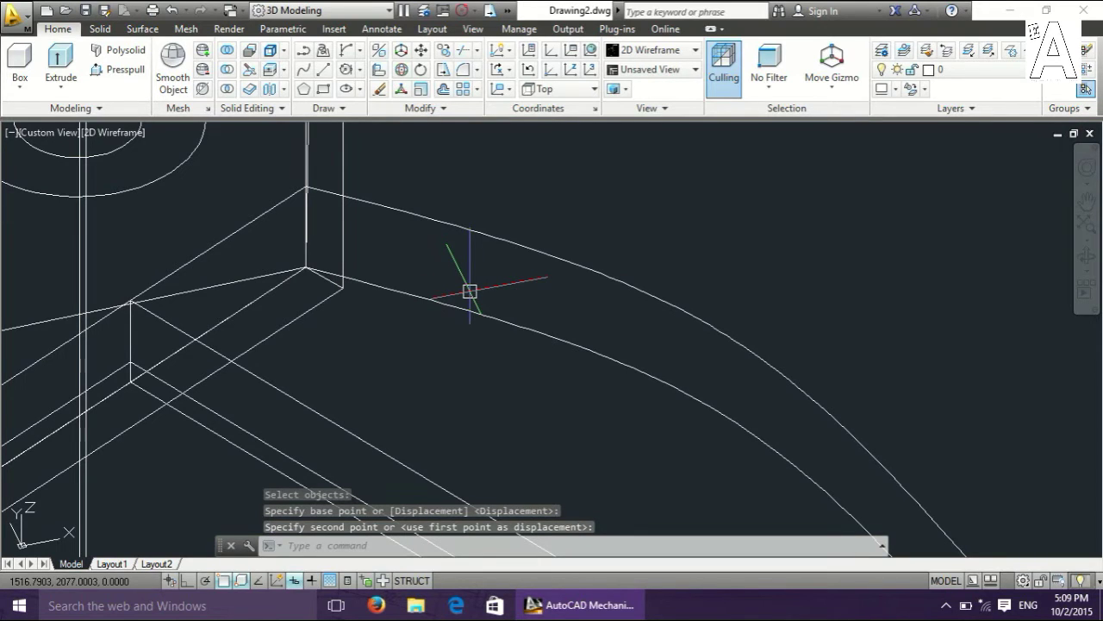
left_click(110, 135)
left_click(154, 229)
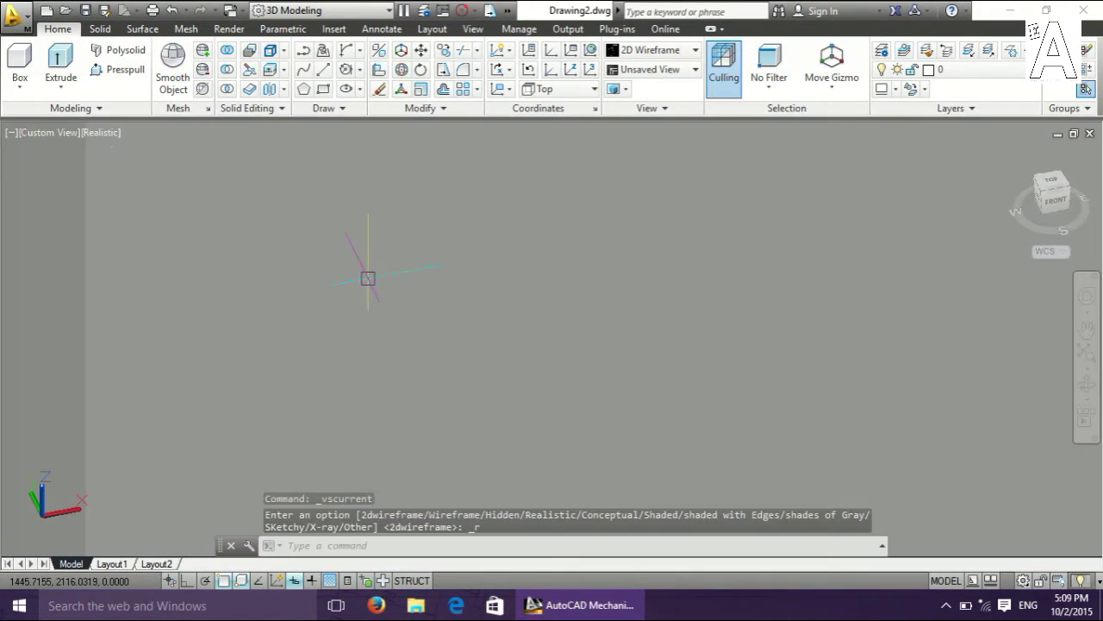
Window-select the leftover loose profile and erase it.
scroll(418, 298, "up", 2)
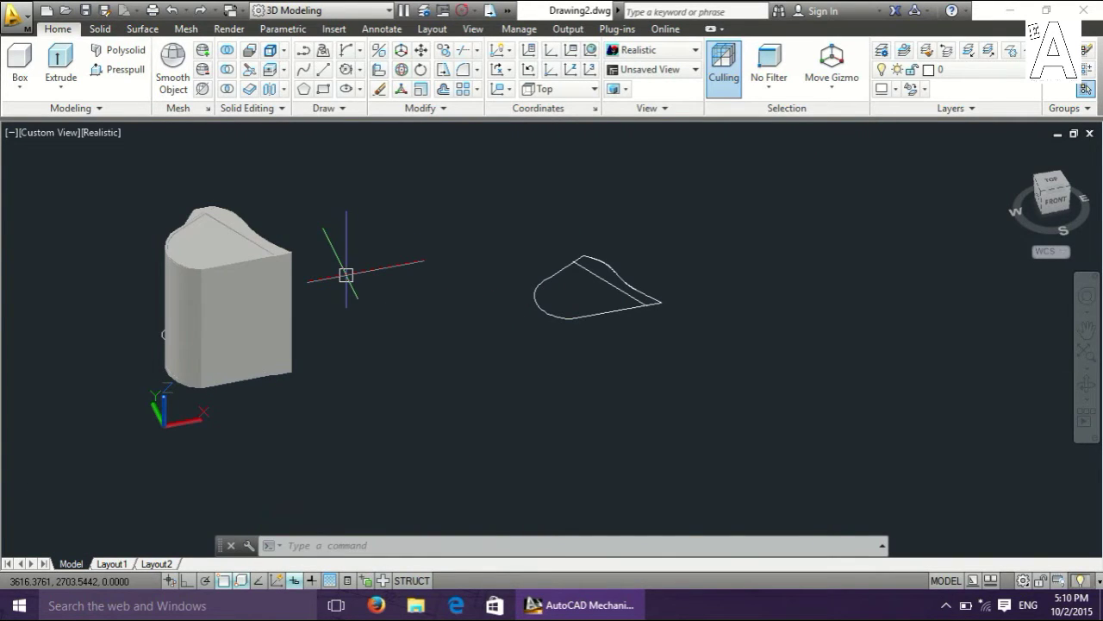
left_click(482, 181)
left_click(800, 470)
right_click(720, 173)
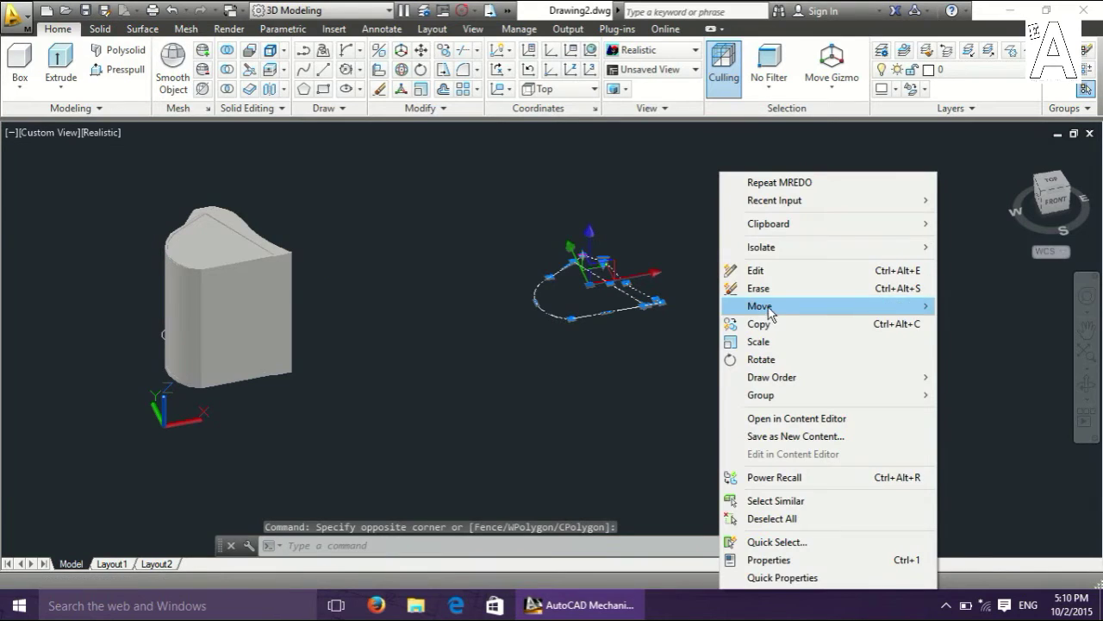
left_click(768, 289)
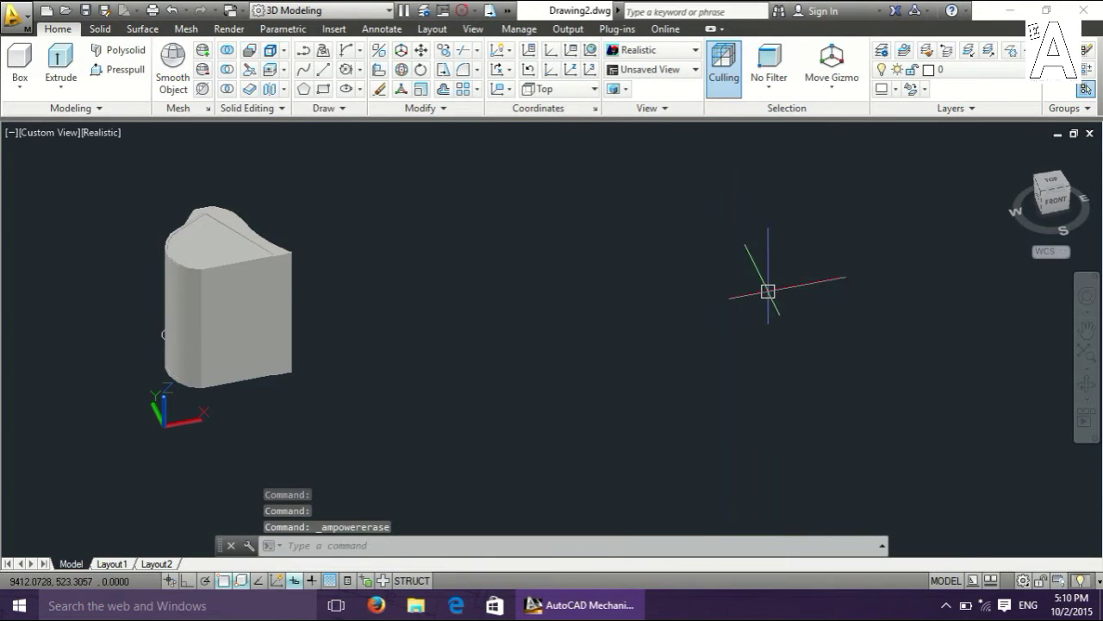
Orbit the model to reveal the lug outline at the bucket's base.
left_click(1086, 385)
left_click_drag(473, 320, 380, 297)
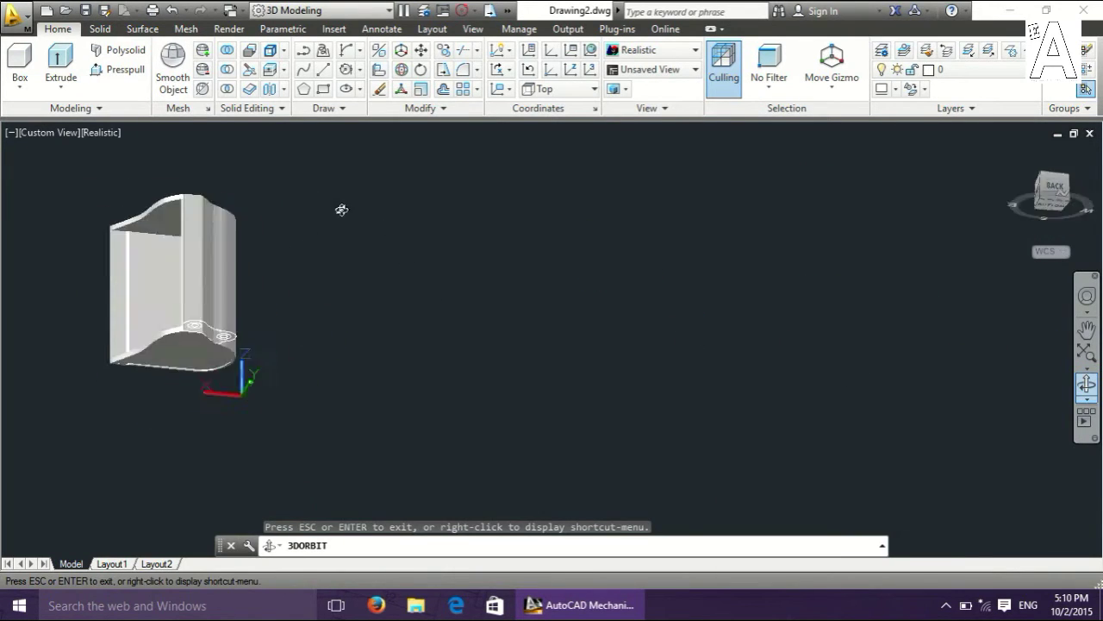
scroll(215, 349, "up", 5)
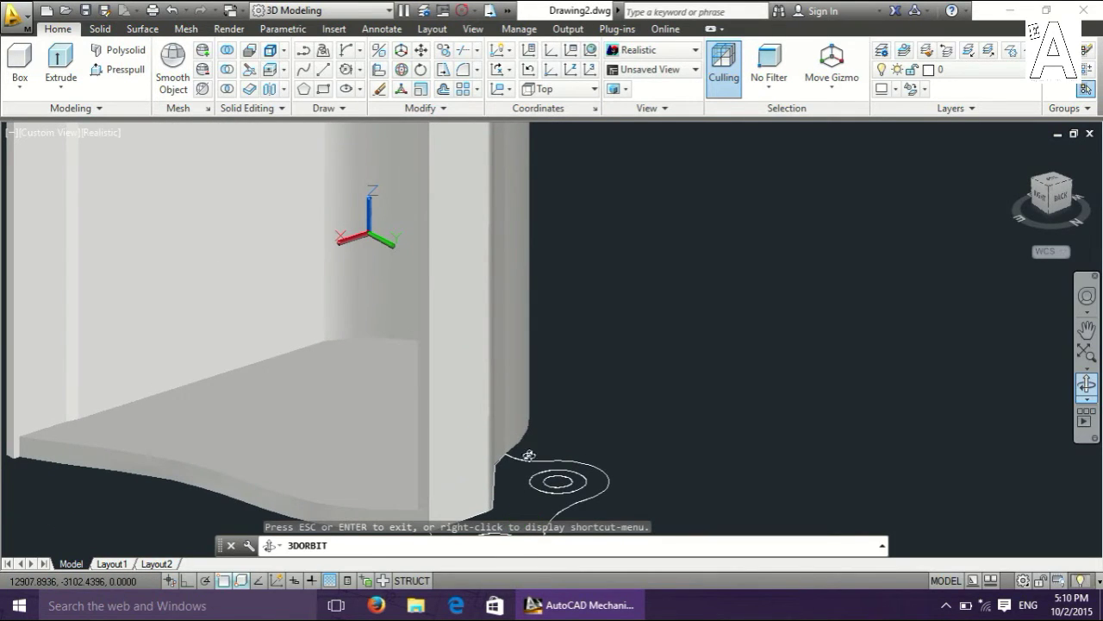
left_click_drag(529, 466, 531, 384)
key("Escape")
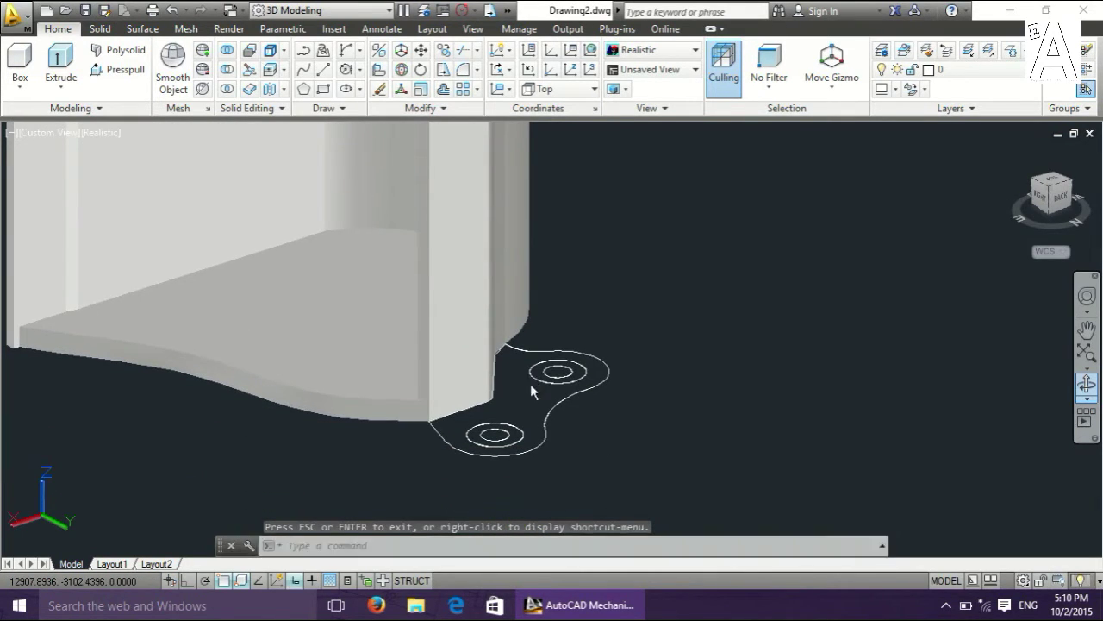
left_click(529, 428)
key("Escape")
key("Return")
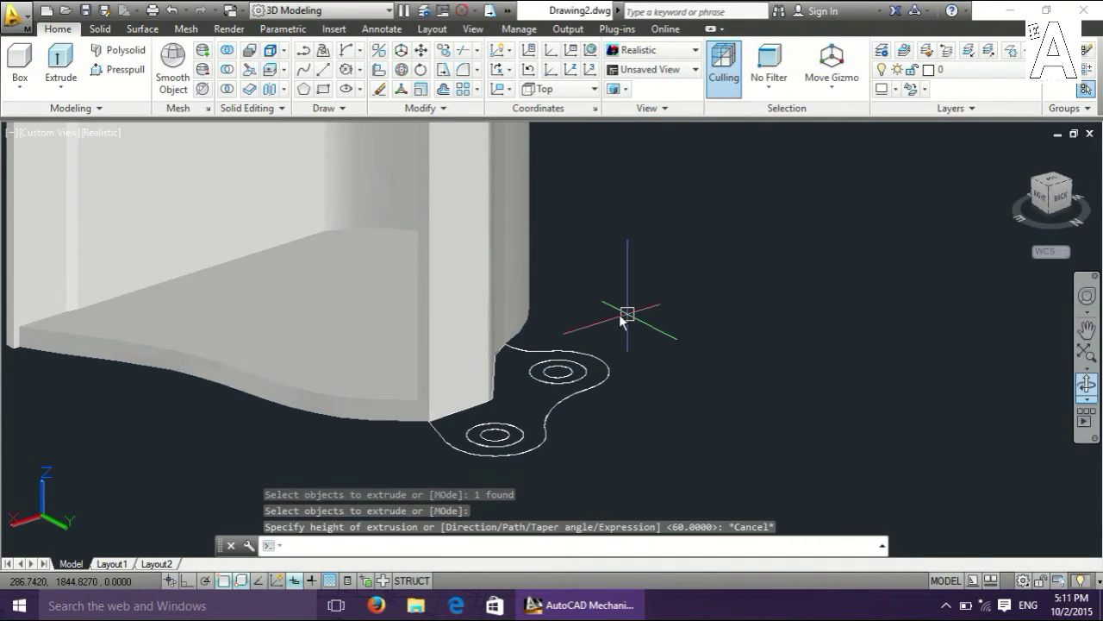
Switch to 2D Wireframe and extrude the lug outline into a solid plate.
left_click(105, 133)
left_click(153, 175)
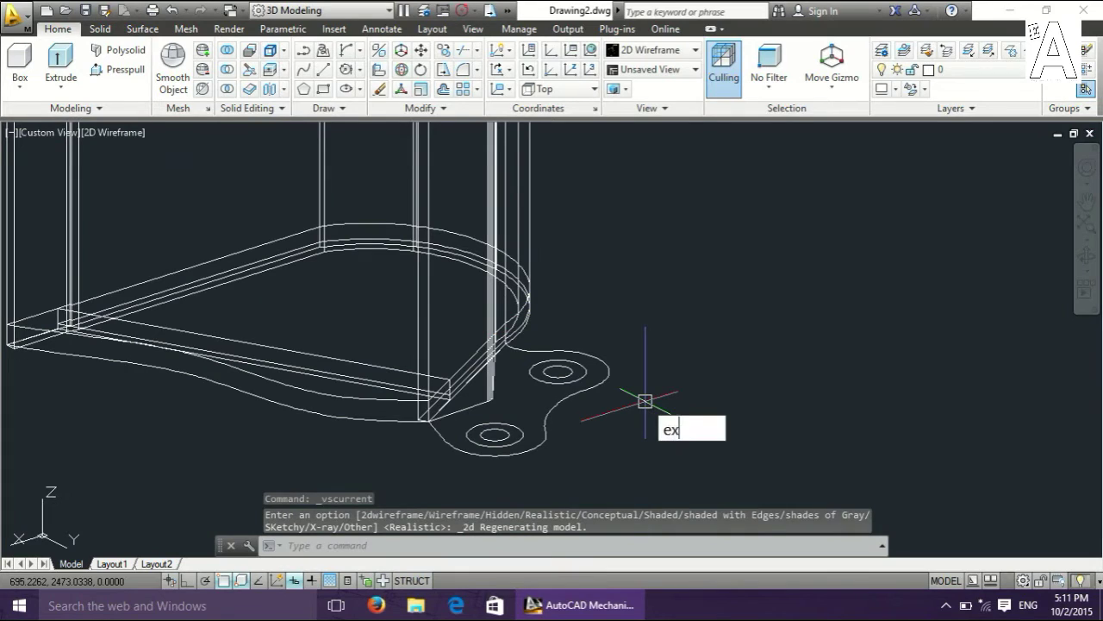
key("Return")
left_click(566, 399)
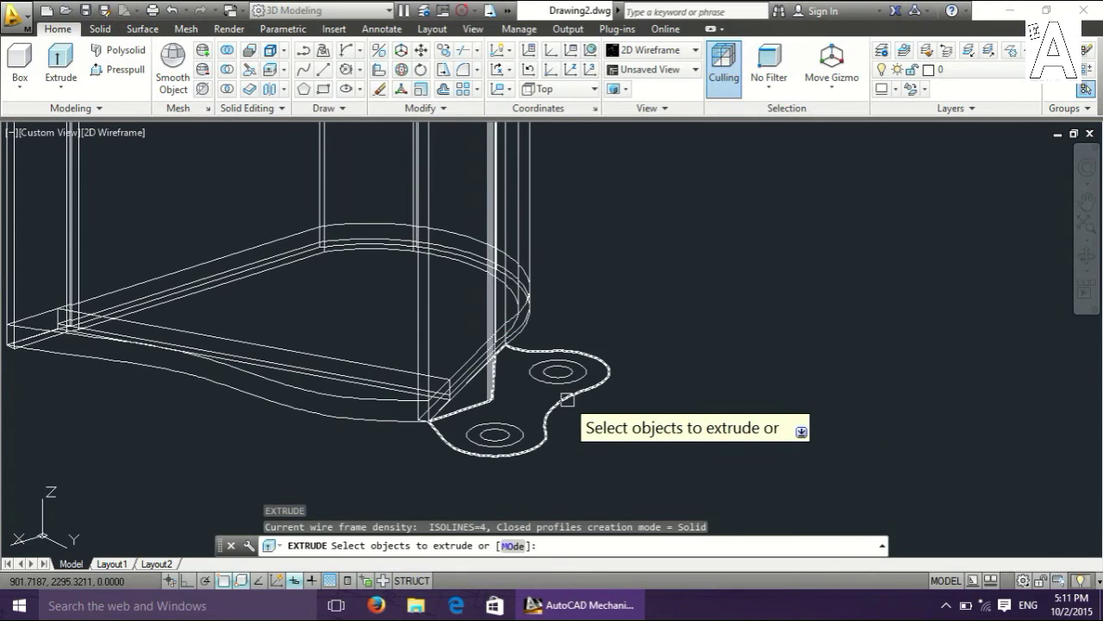
right_click(683, 422)
left_click(694, 431)
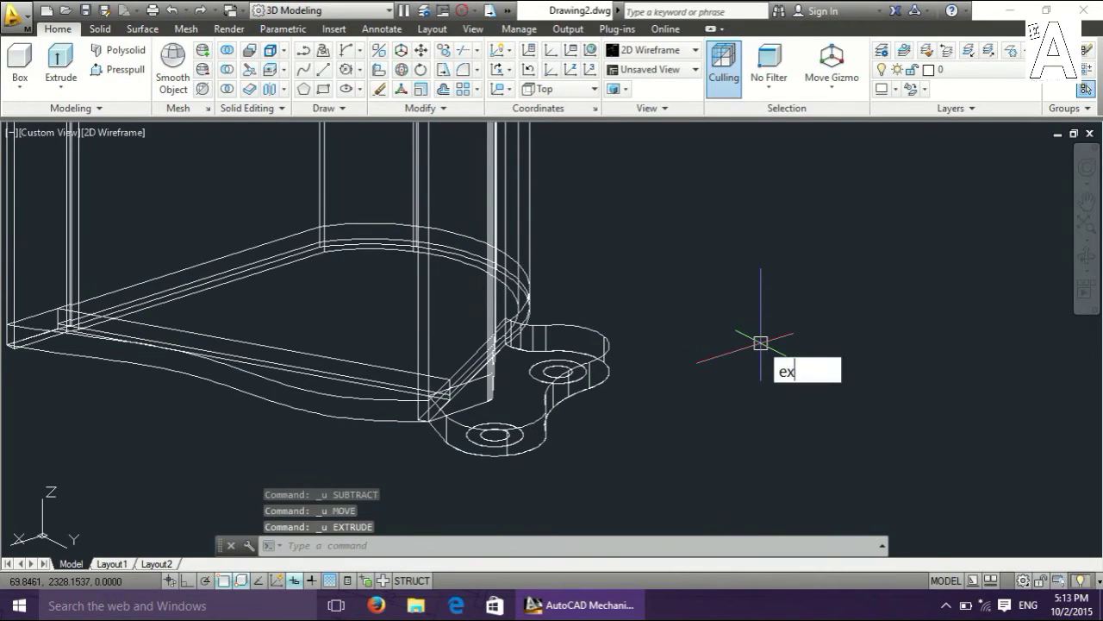
Extrude the four hole circles 200 units high.
key("Return")
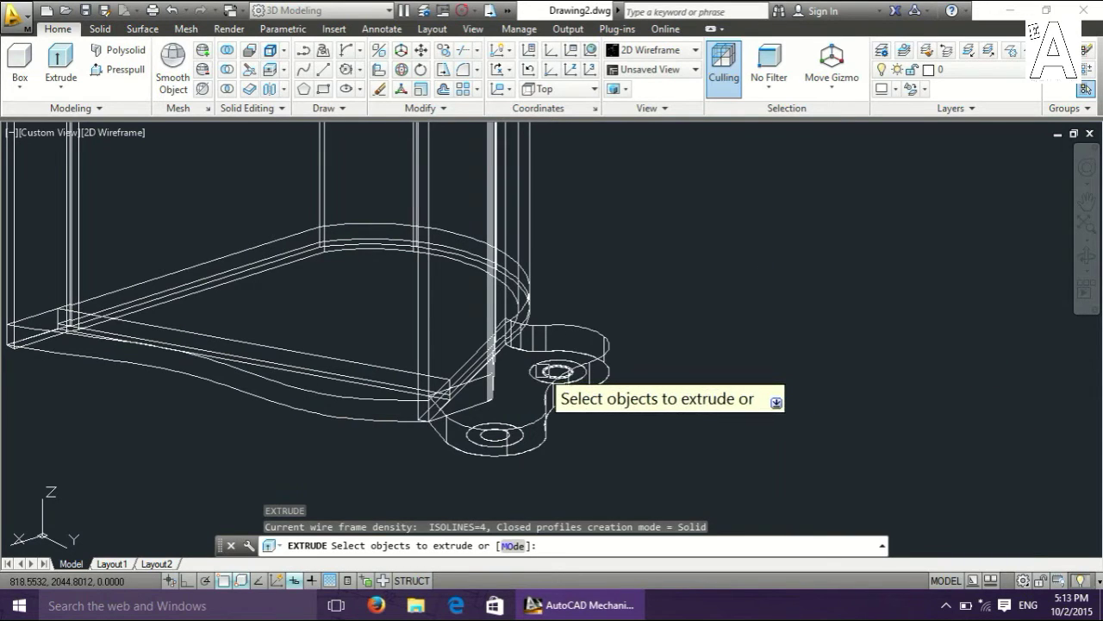
left_click(529, 373)
scroll(531, 373, "up", 2)
scroll(532, 372, "up", 2)
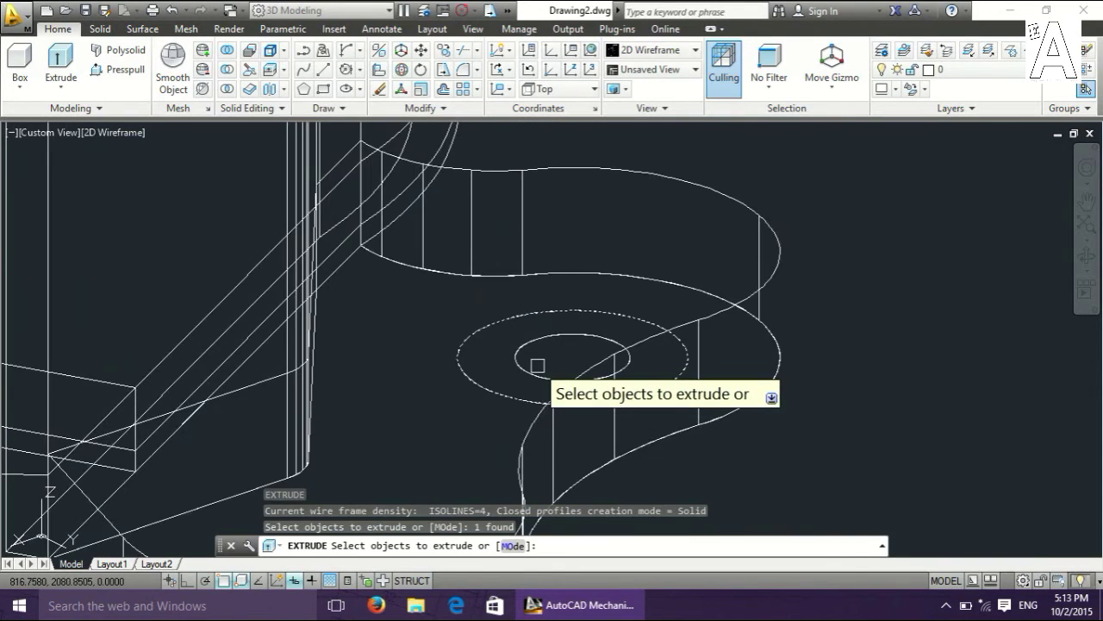
left_click(533, 373)
scroll(528, 362, "up", 2)
scroll(520, 345, "up", 1)
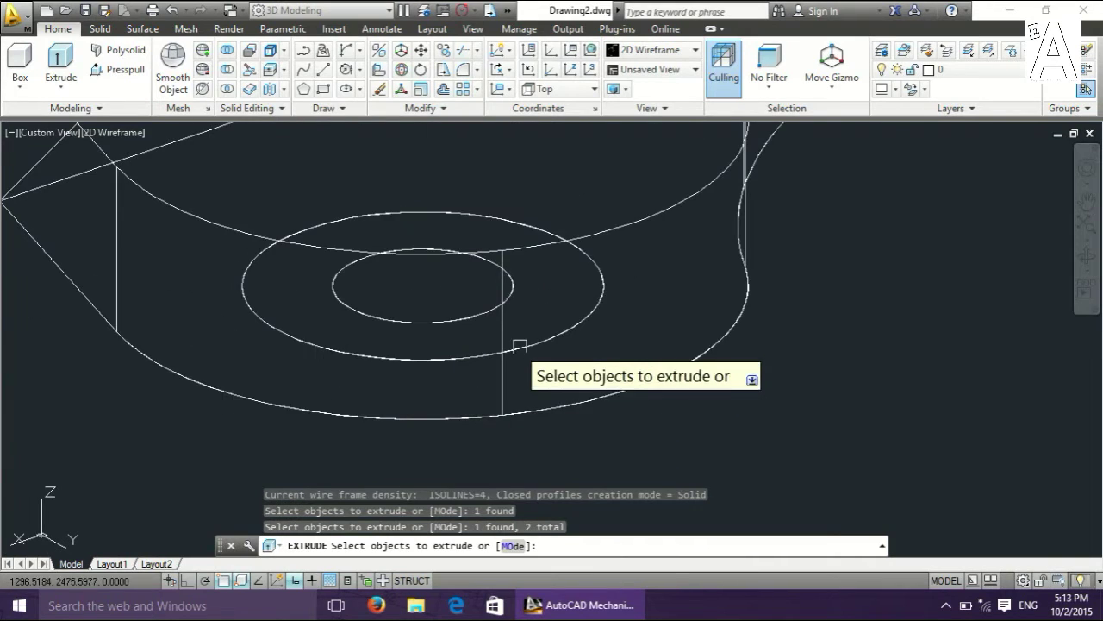
left_click(519, 340)
left_click(456, 320)
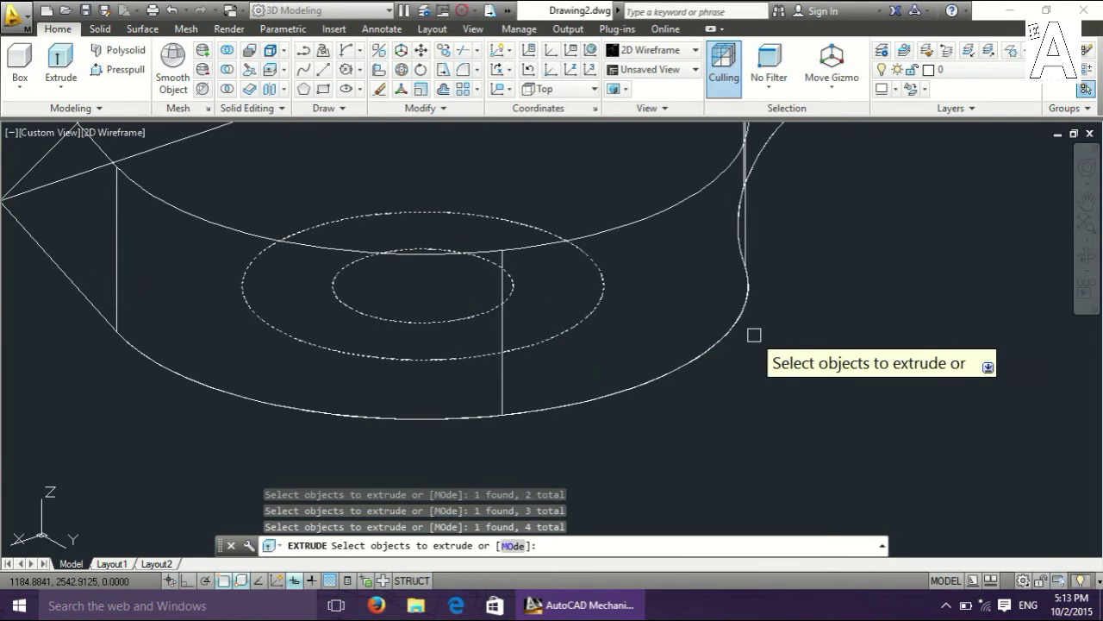
scroll(763, 326, "down", 3)
right_click(802, 305)
left_click(832, 315)
type("200")
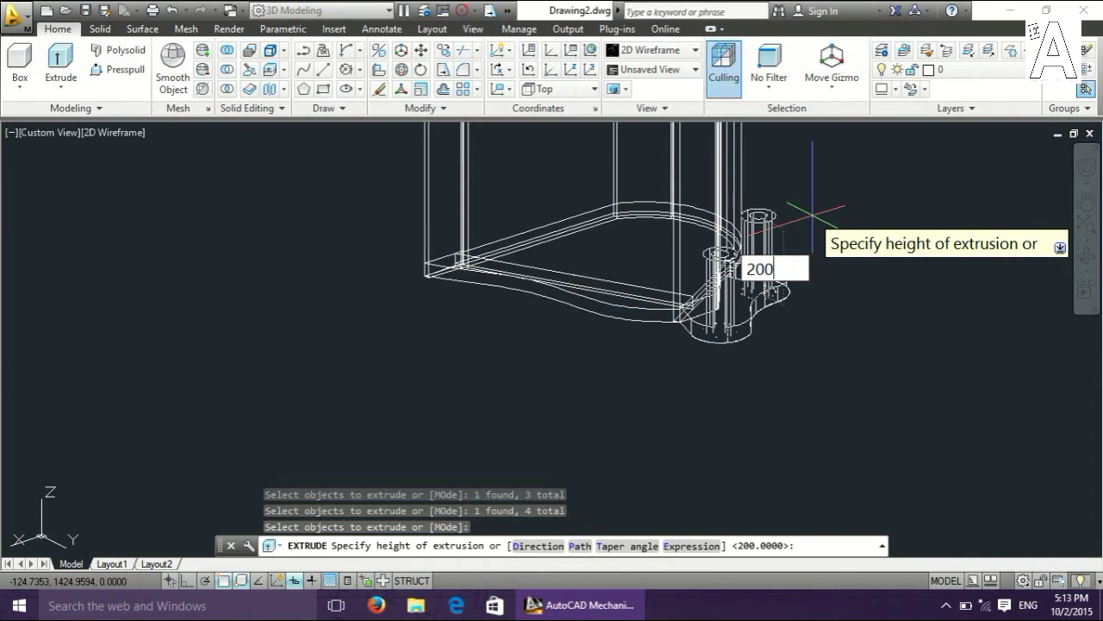
key("Return")
scroll(728, 286, "up", 3)
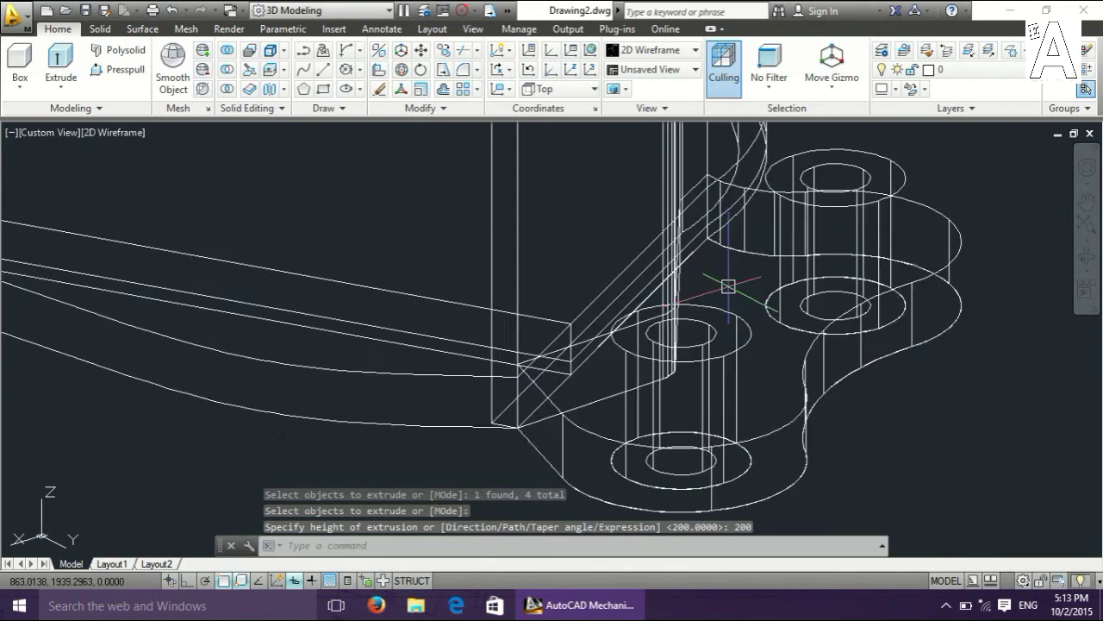
type("su")
key("Return")
key("Escape")
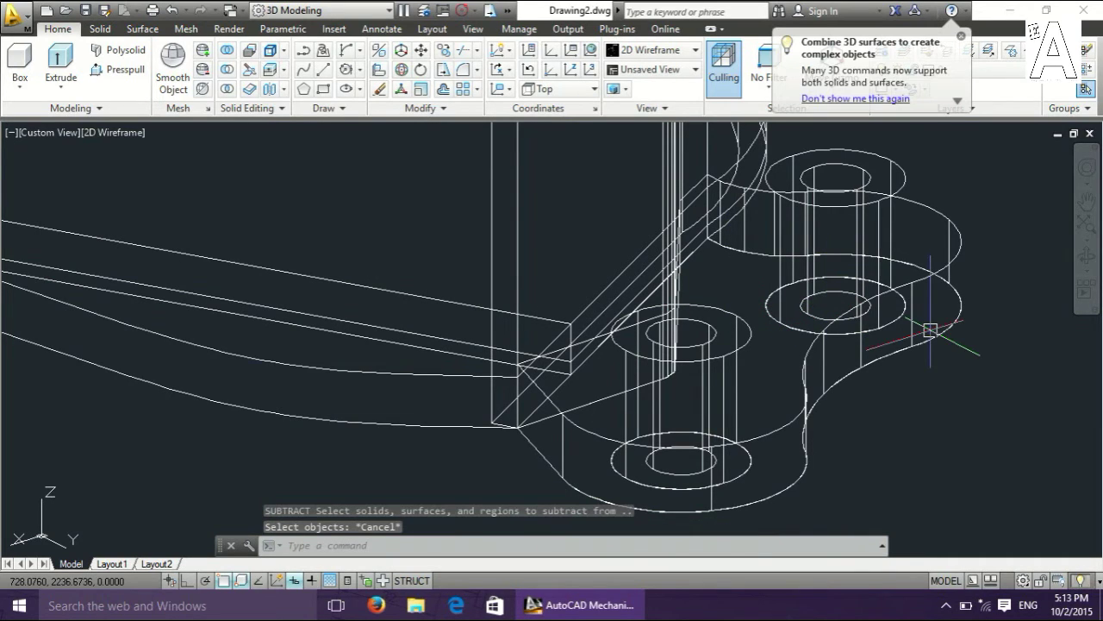
Move the four cylinders straight down 50 units with Ortho on.
type("m")
key("Return")
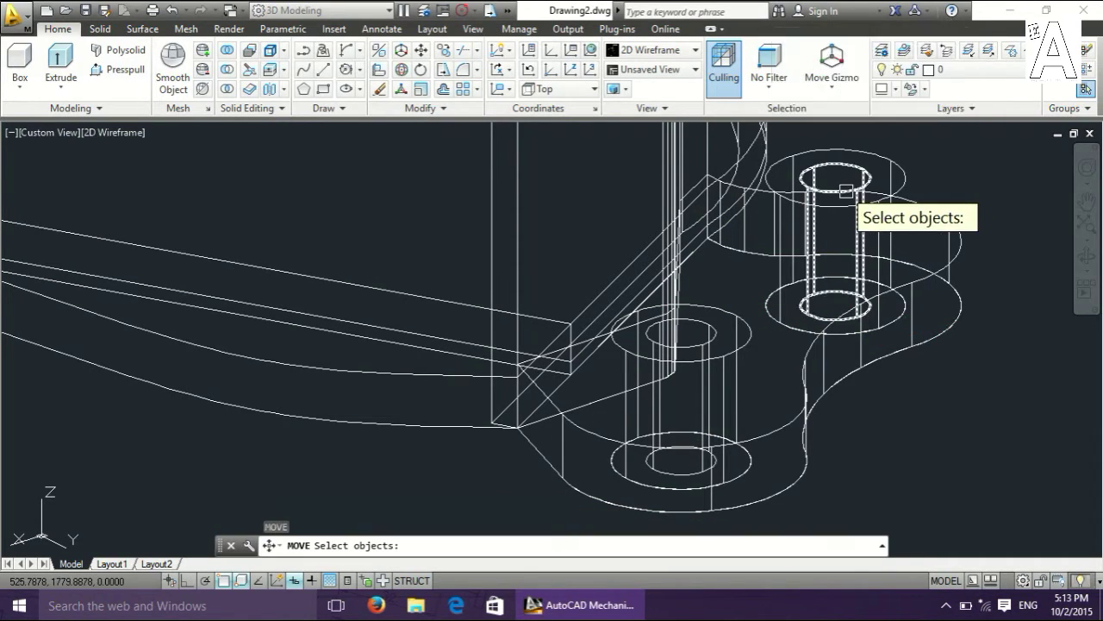
left_click(850, 167)
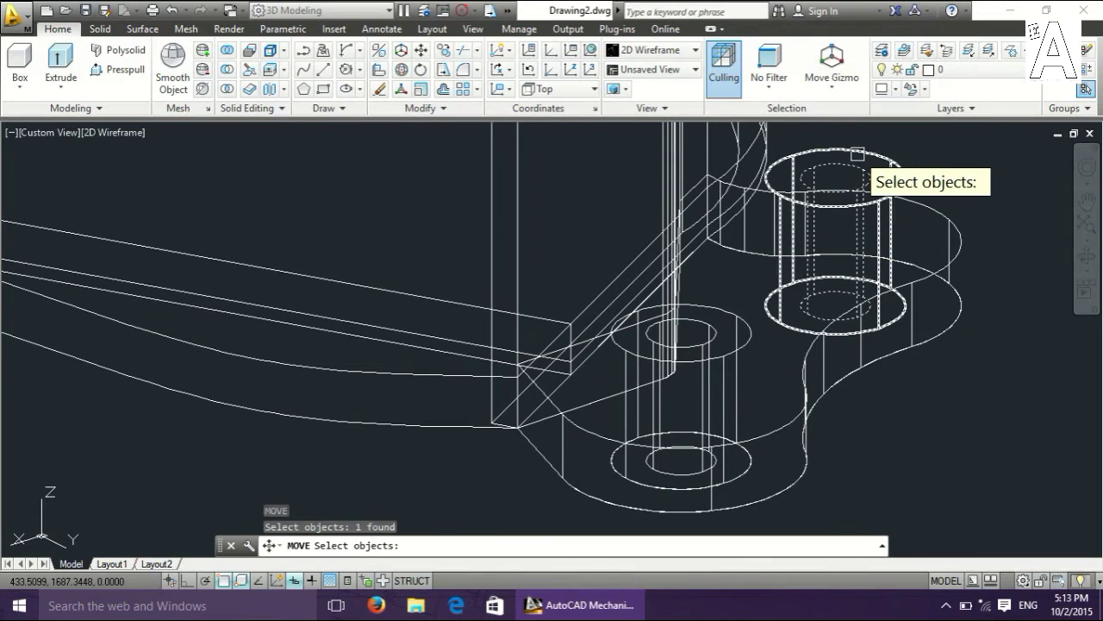
left_click(857, 152)
left_click(742, 316)
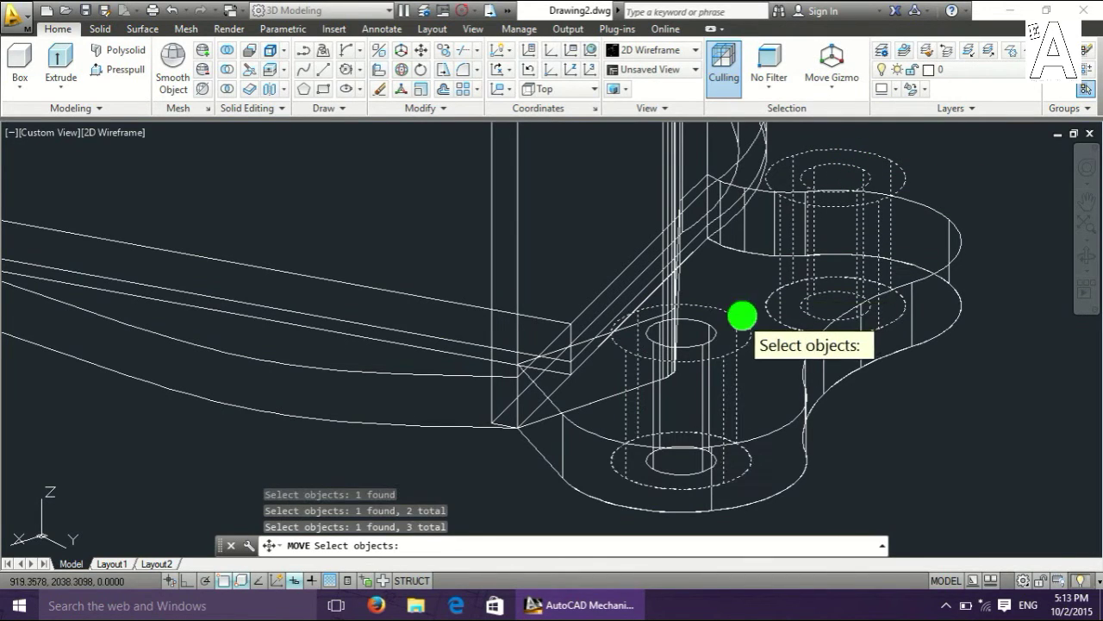
left_click(702, 322)
scroll(860, 379, "down", 2)
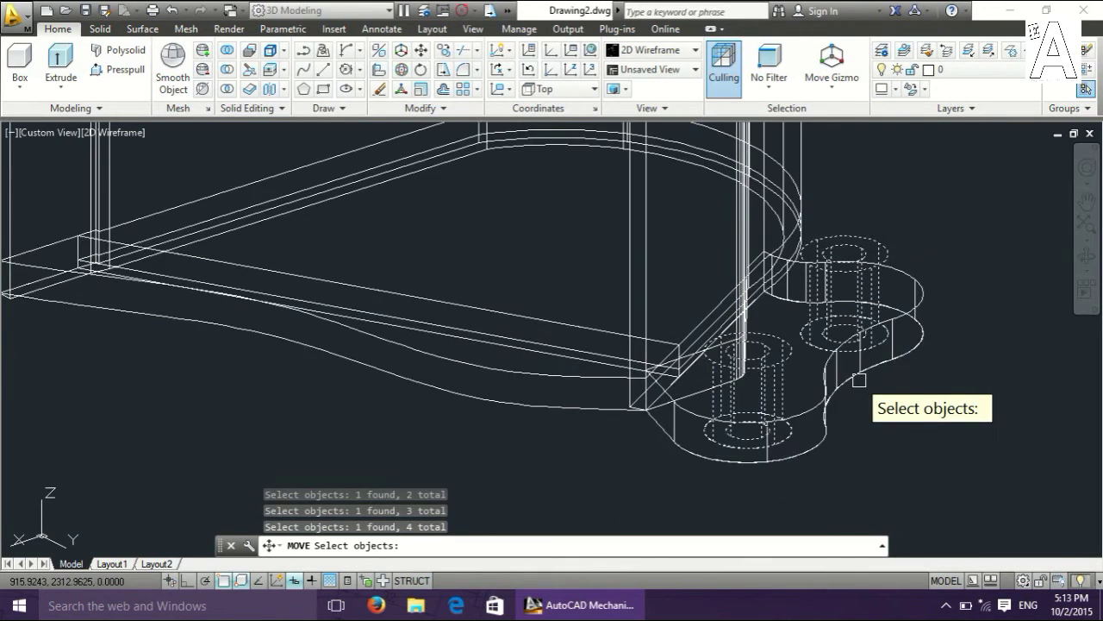
key("Return")
left_click(843, 335)
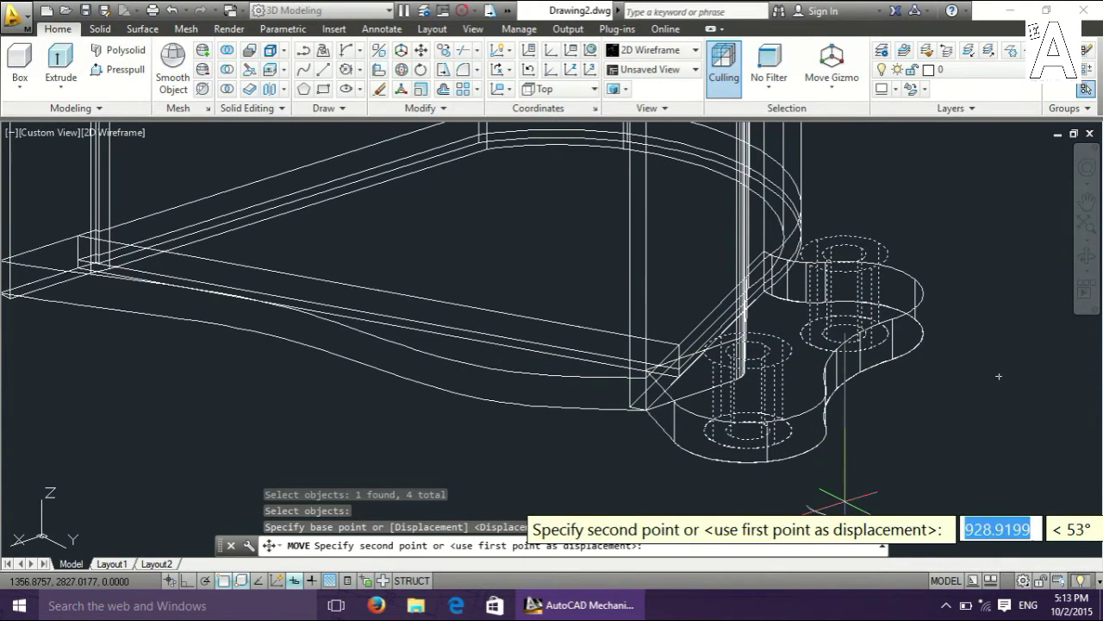
key("F8")
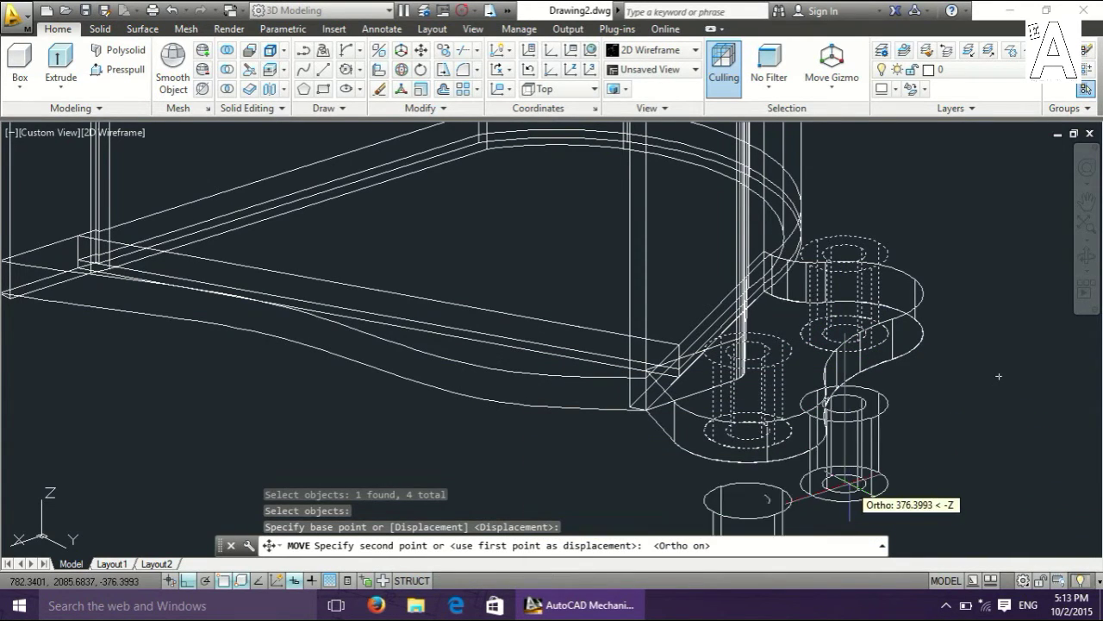
type("5")
key("Return")
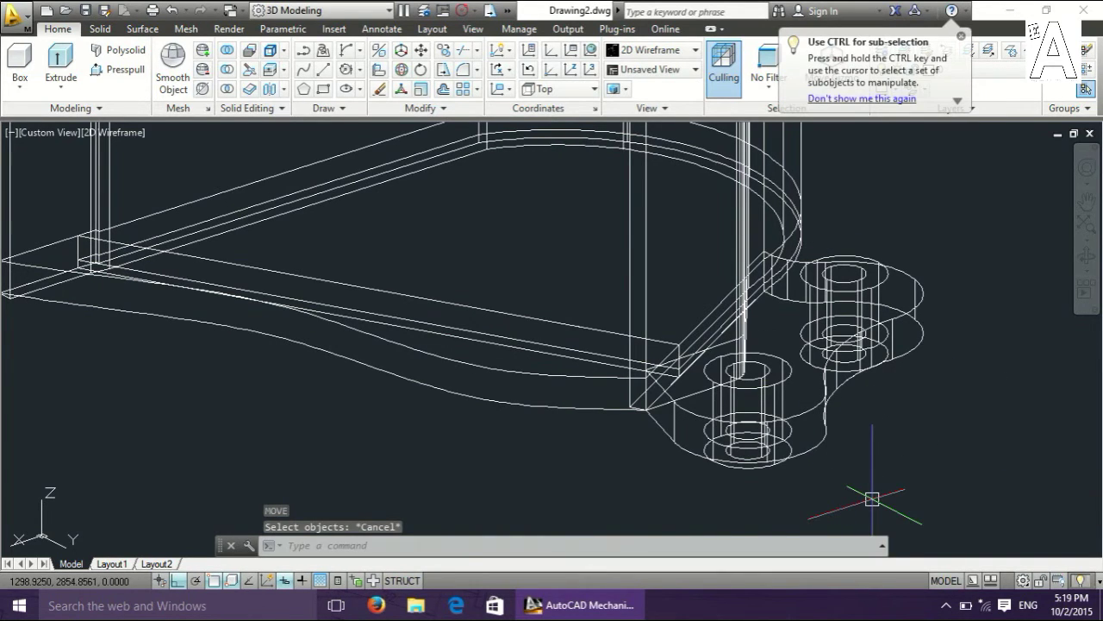
Subtract the two inner cylinders from the lug plate and lower outer cylinder.
type("u")
key("Return")
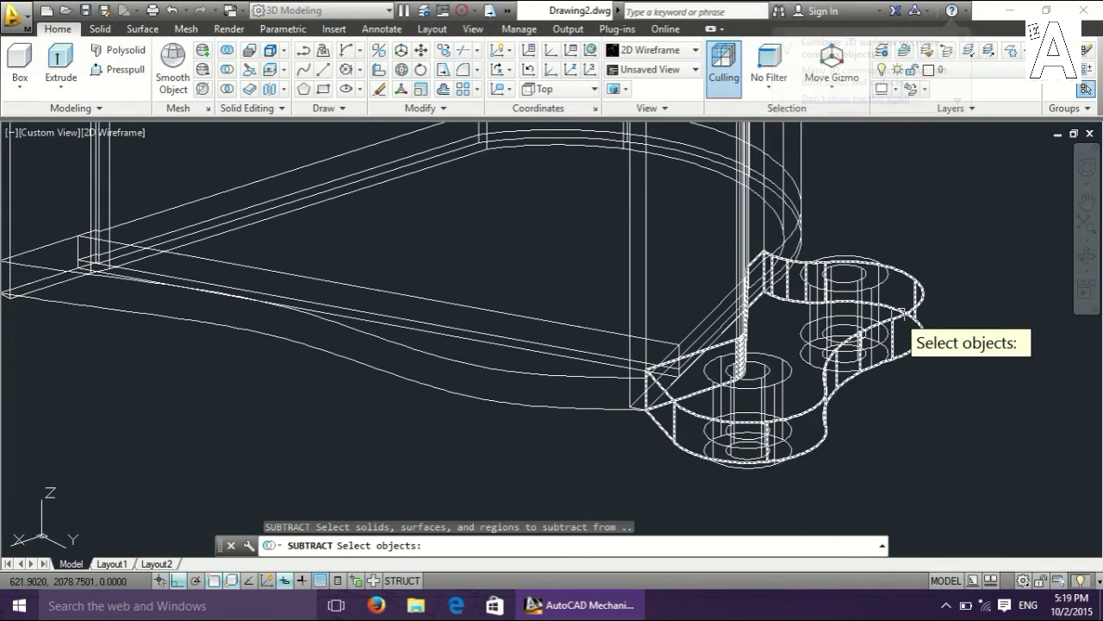
left_click(898, 313)
left_click(790, 370)
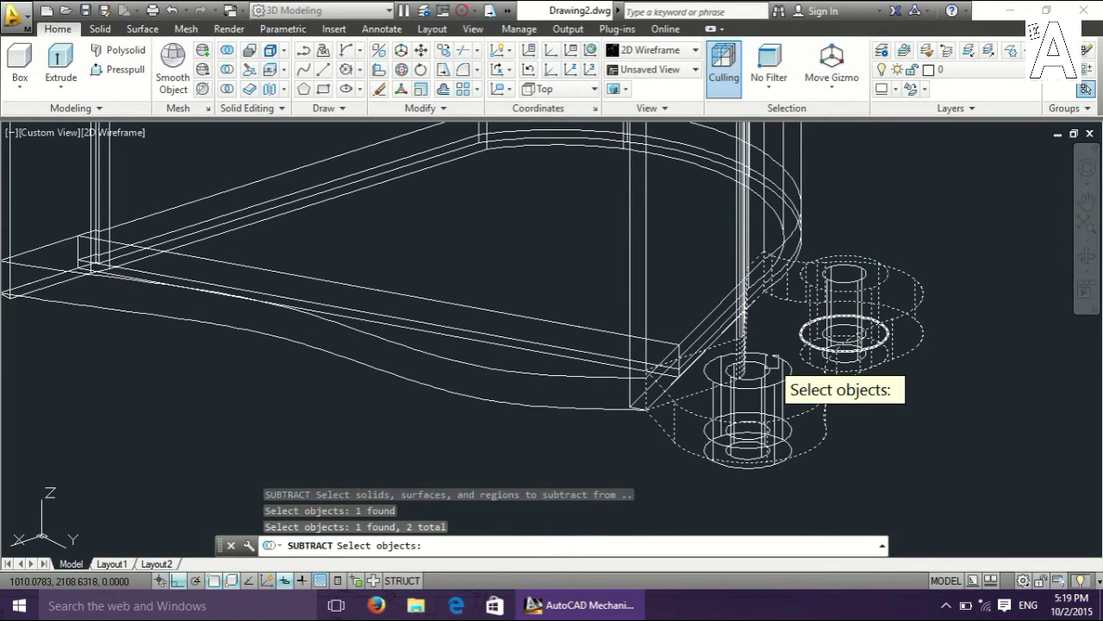
right_click(928, 407)
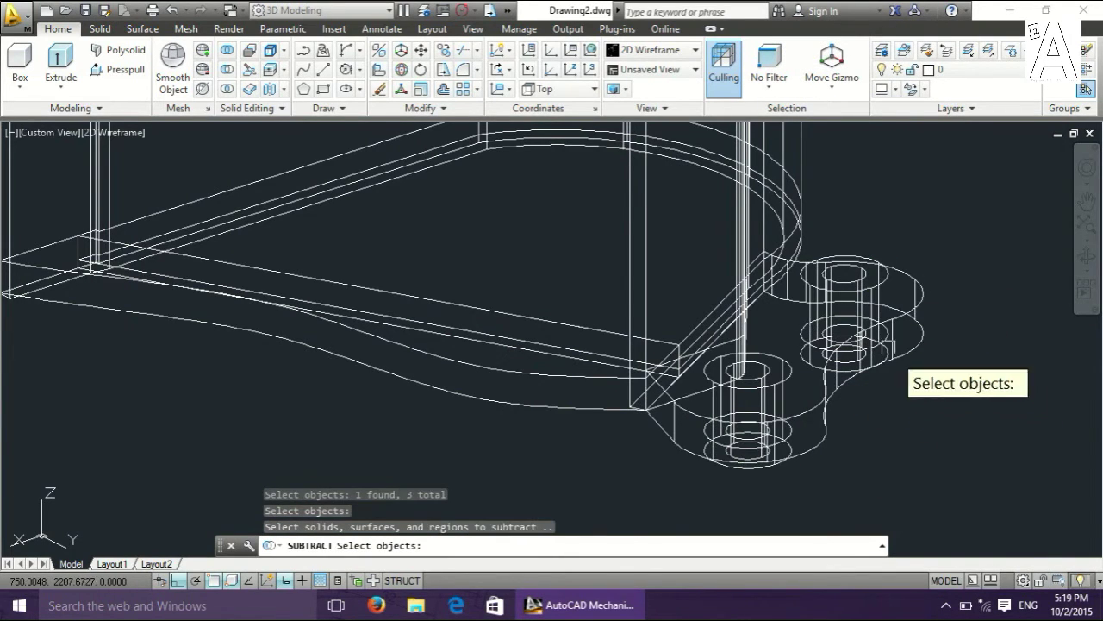
left_click(858, 273)
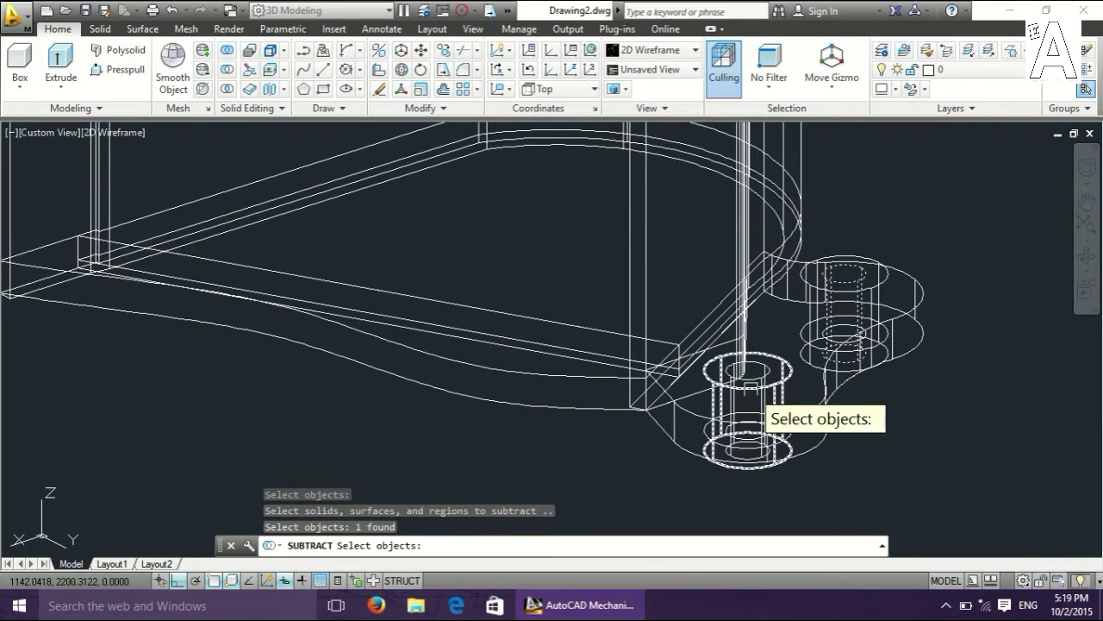
left_click(759, 374)
right_click(916, 446)
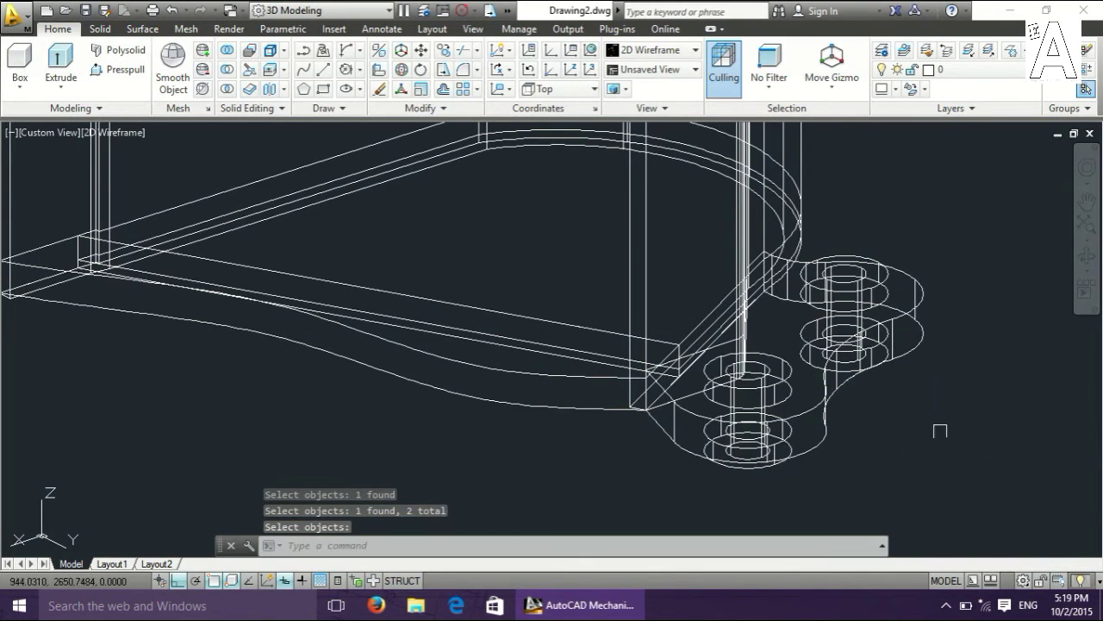
Move the lug bracket about 1060 units up the bucket's back wall from the edge midpoint.
type("m")
key("Return")
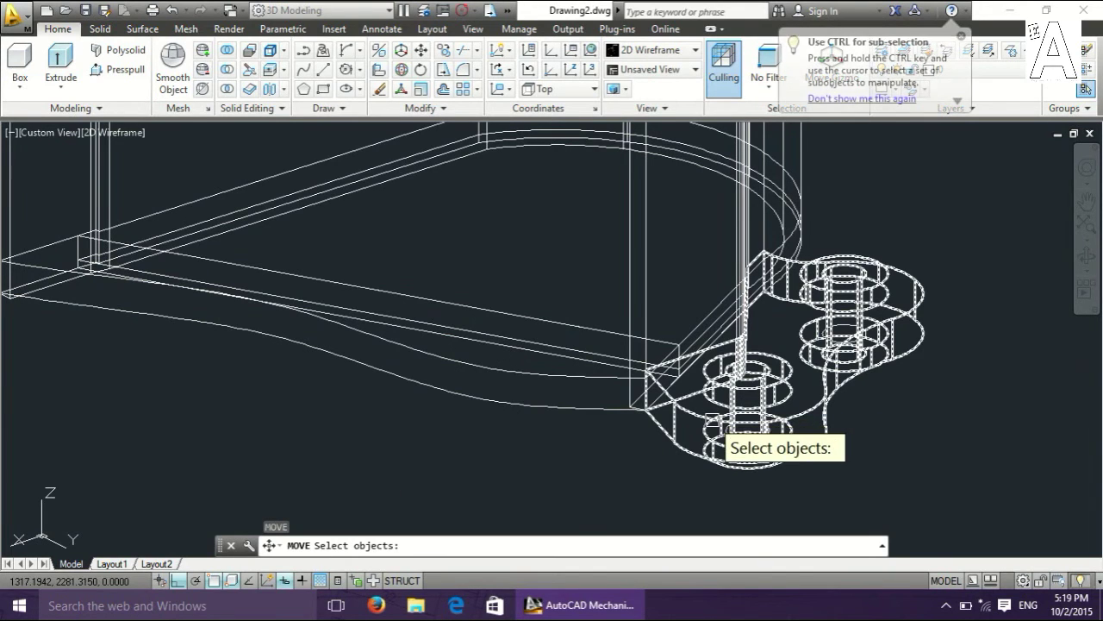
left_click(712, 407)
right_click(921, 416)
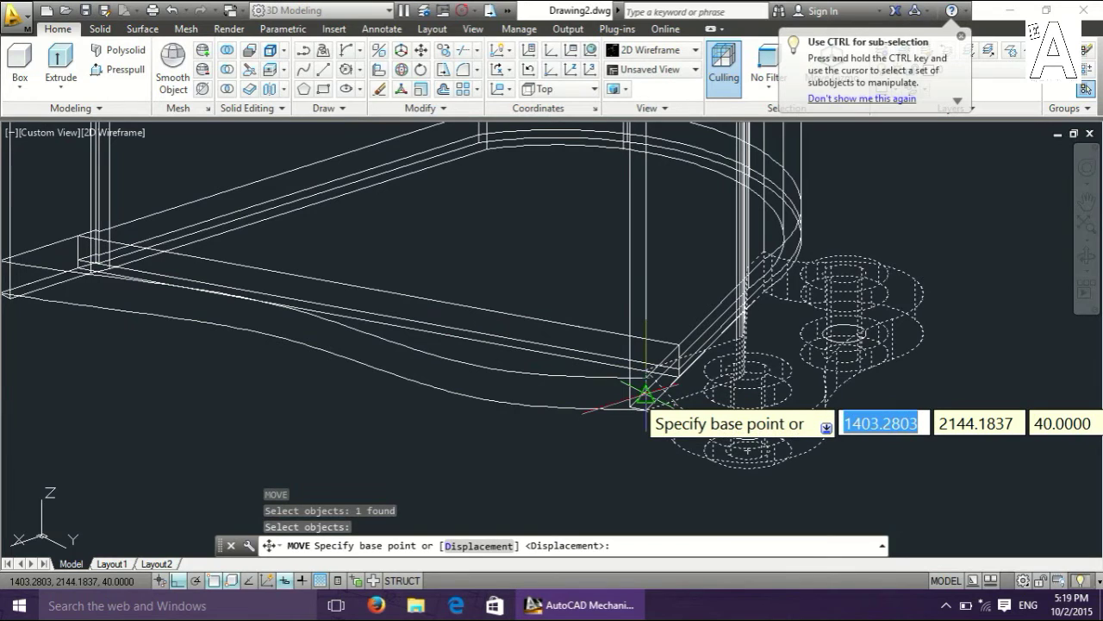
left_click(645, 396)
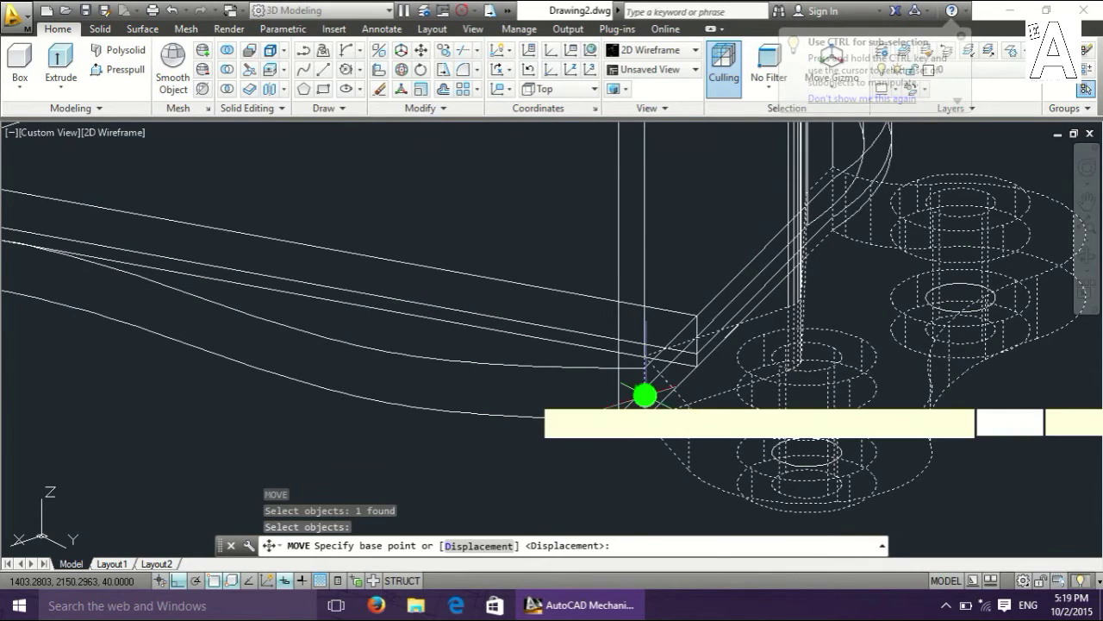
scroll(644, 392, "up", 2)
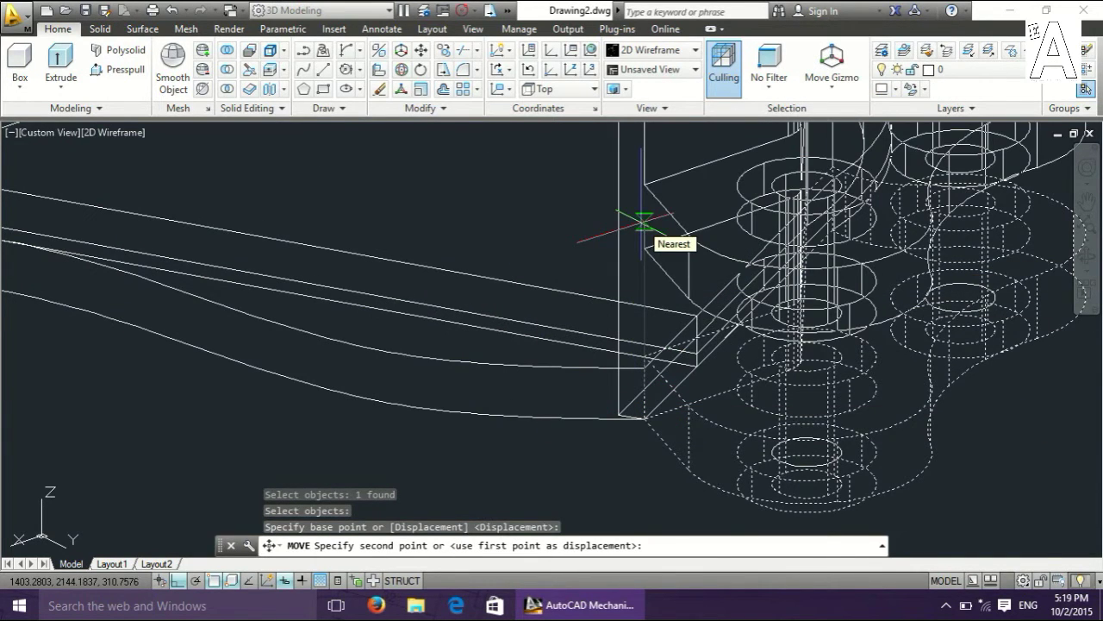
scroll(645, 222, "up", 3)
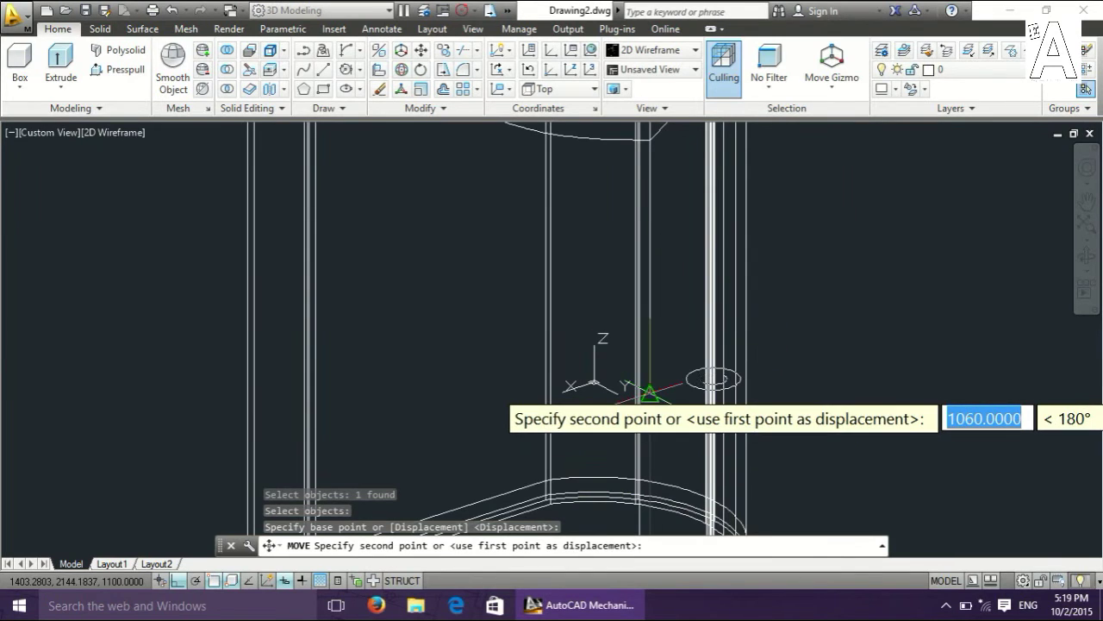
left_click(649, 394)
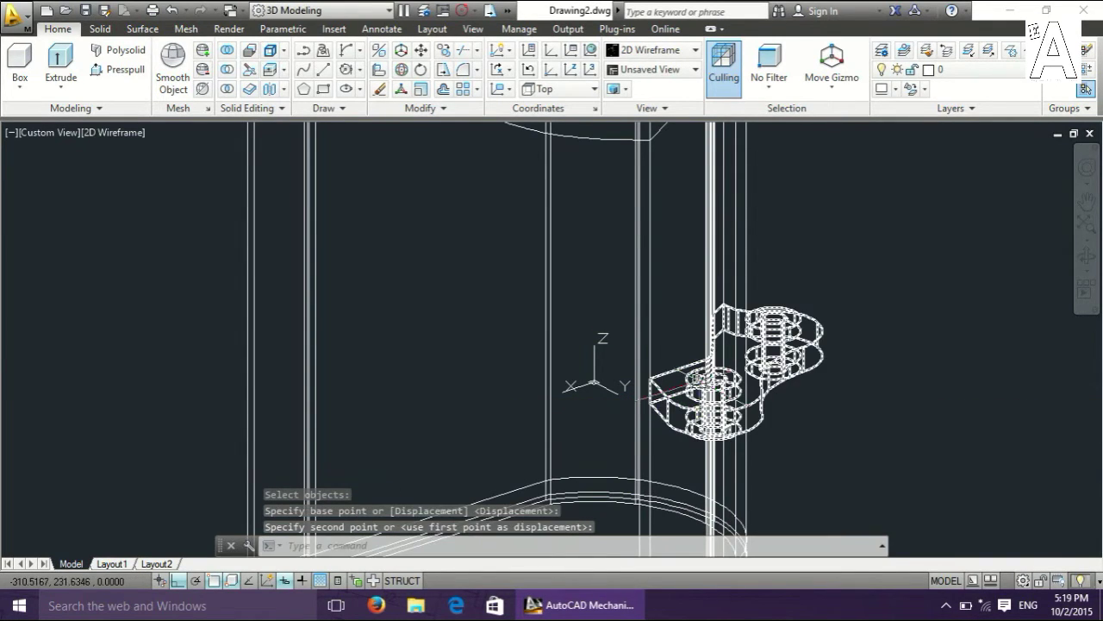
scroll(654, 403, "up", 2)
scroll(655, 390, "up", 1)
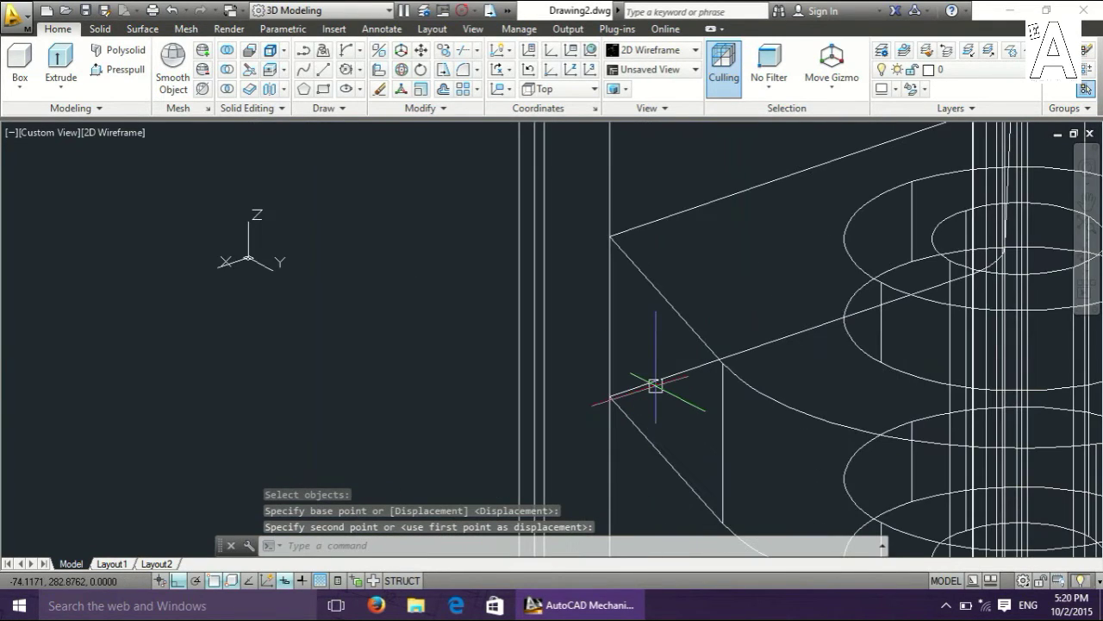
Copy the lug bracket 210 units along the bucket back with Ortho on.
type("co")
key("Return")
left_click(677, 306)
right_click(677, 307)
left_click(609, 330)
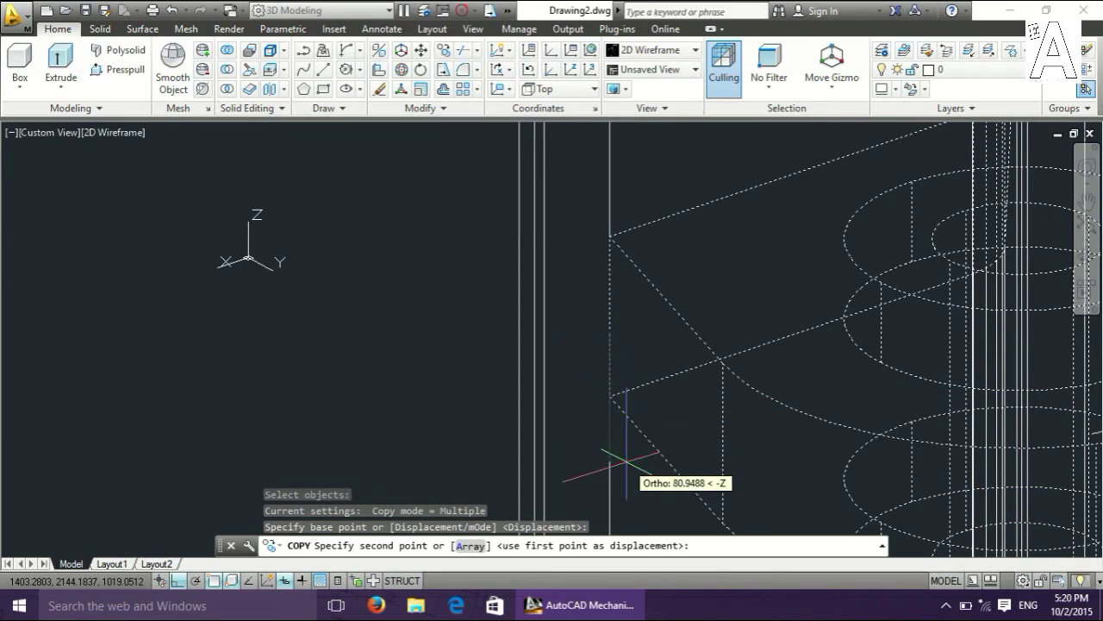
key("F8")
key("F8")
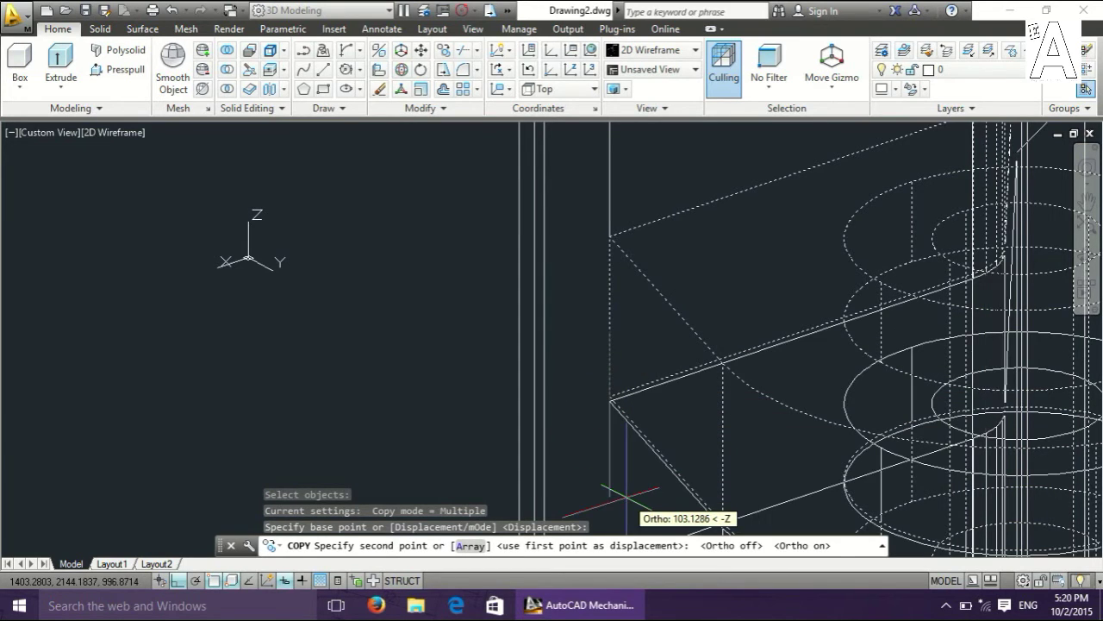
type("210")
key("Return")
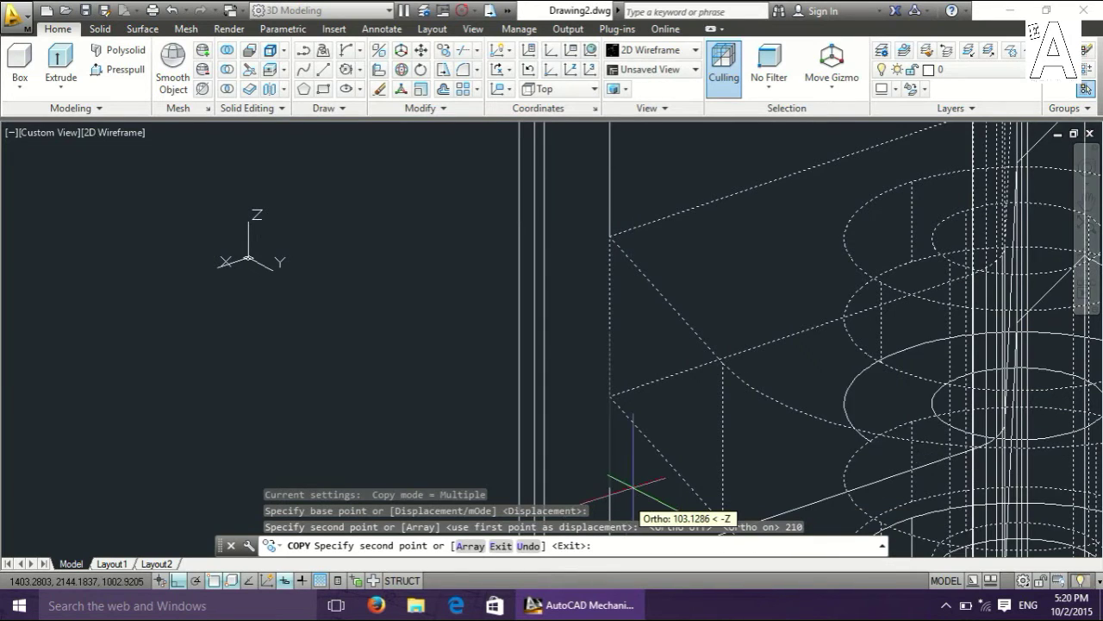
scroll(608, 176, "down", 2)
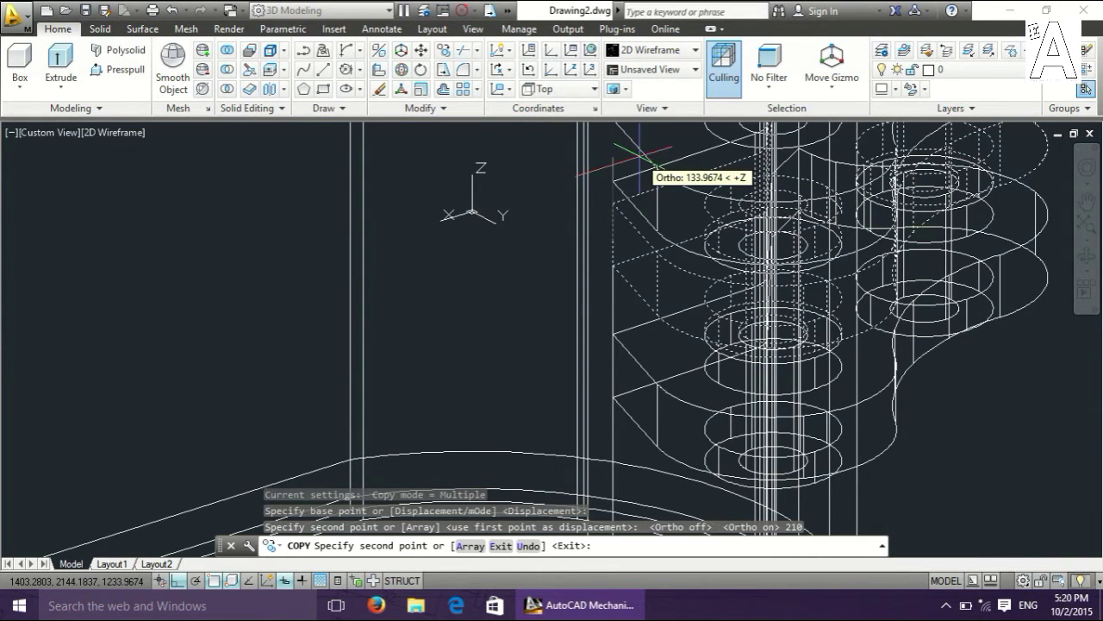
type("210")
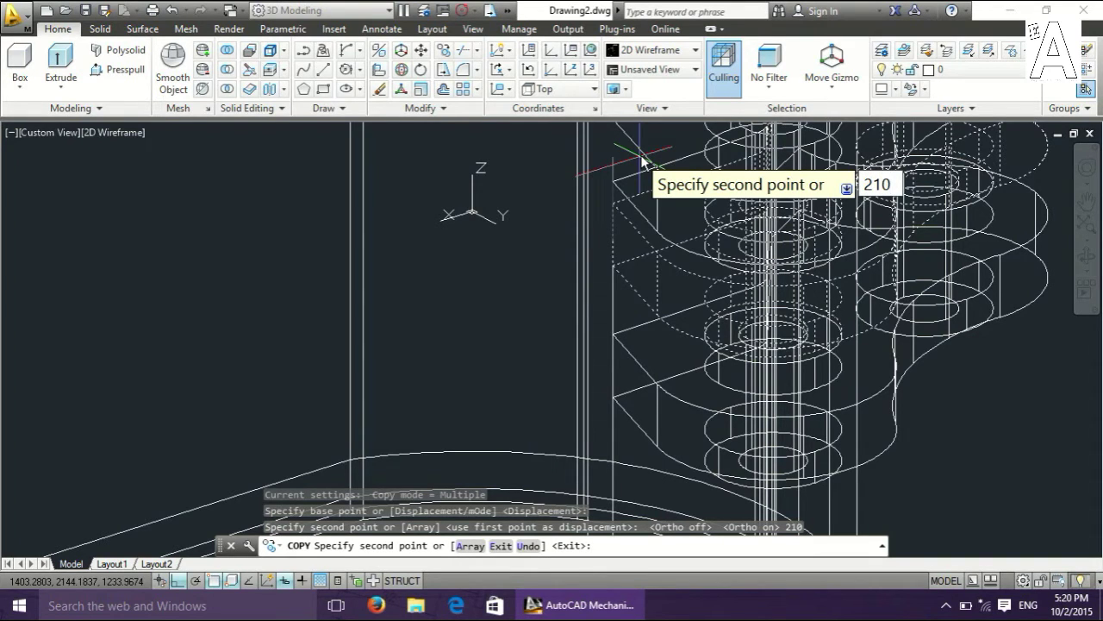
key("Return")
key("Escape")
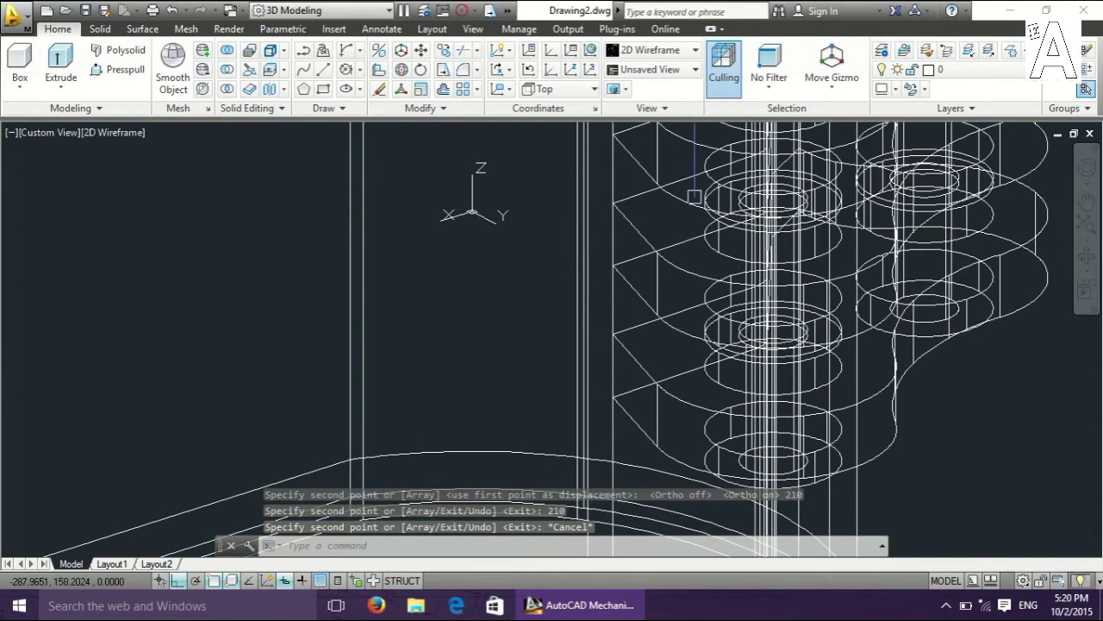
Erase the unwanted extra bracket copy.
left_click(665, 250)
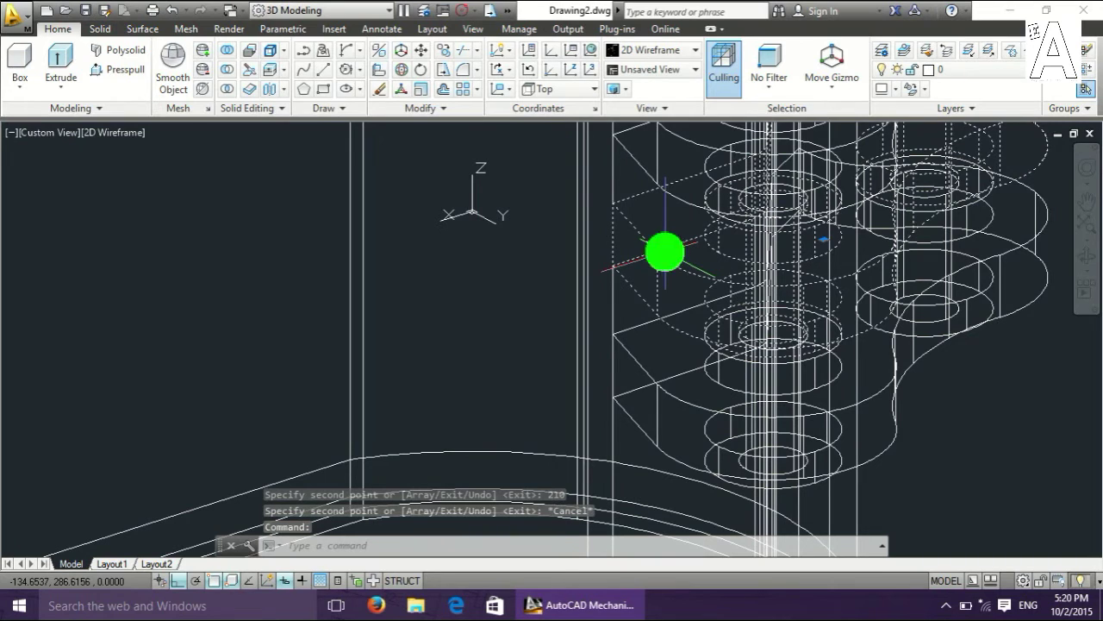
right_click(664, 251)
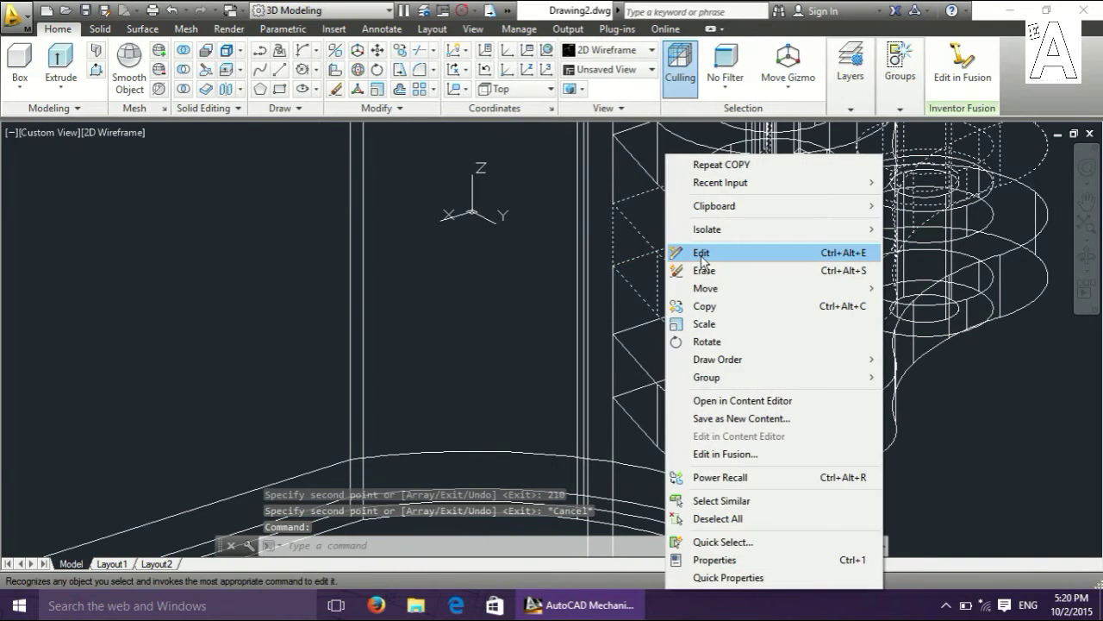
left_click(705, 266)
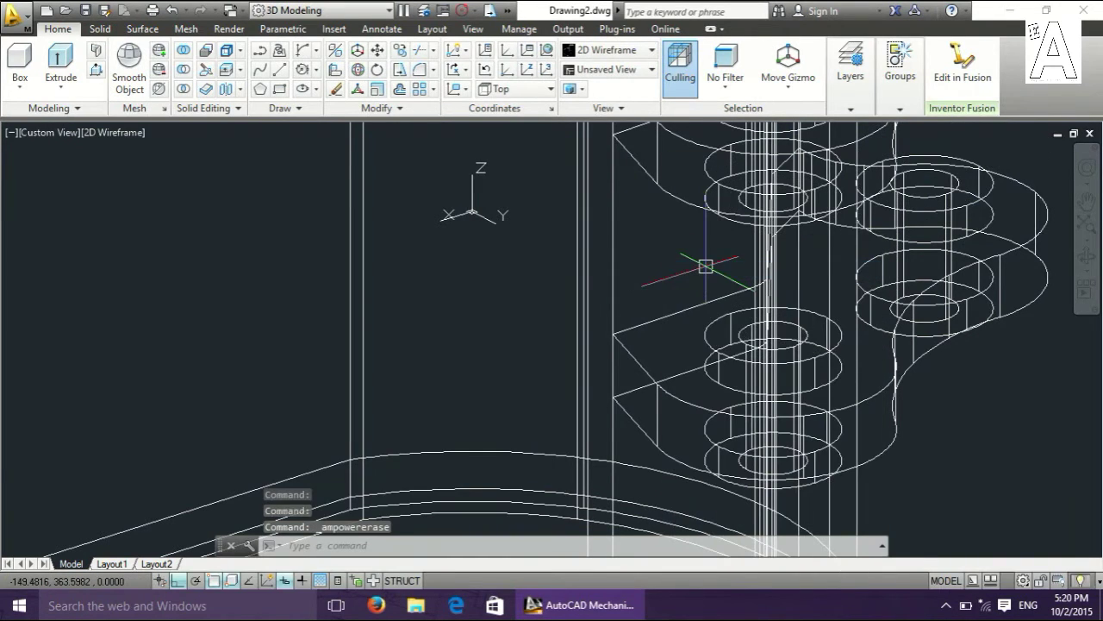
left_click(96, 132)
Shade the bucket Realistic, view it from Top, and pan it to the left.
left_click(166, 230)
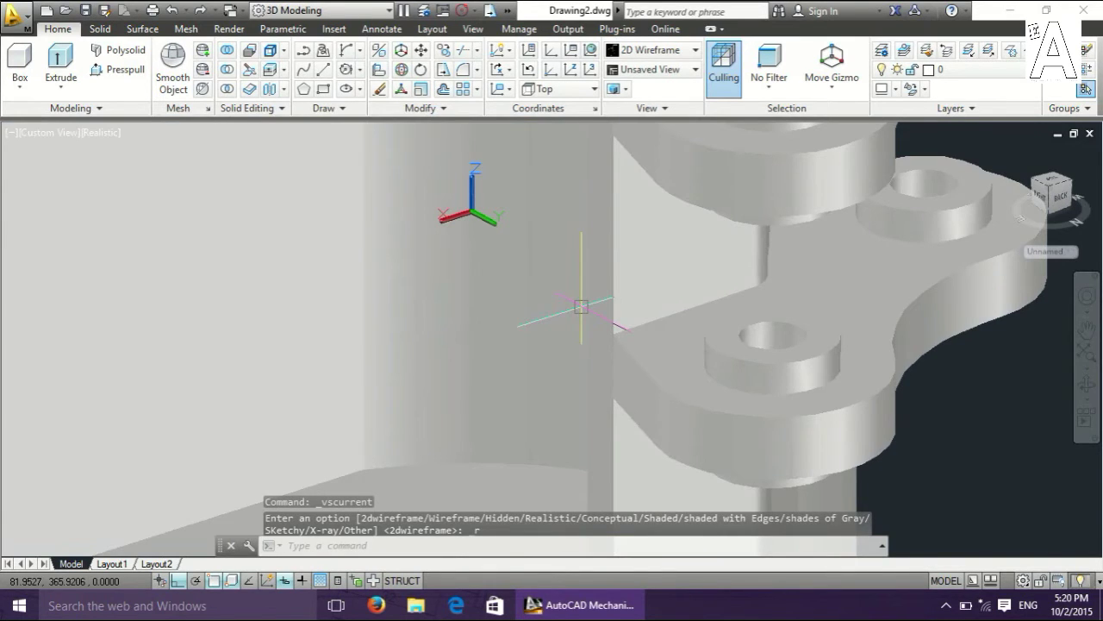
scroll(581, 307, "down", 5)
scroll(720, 344, "down", 2)
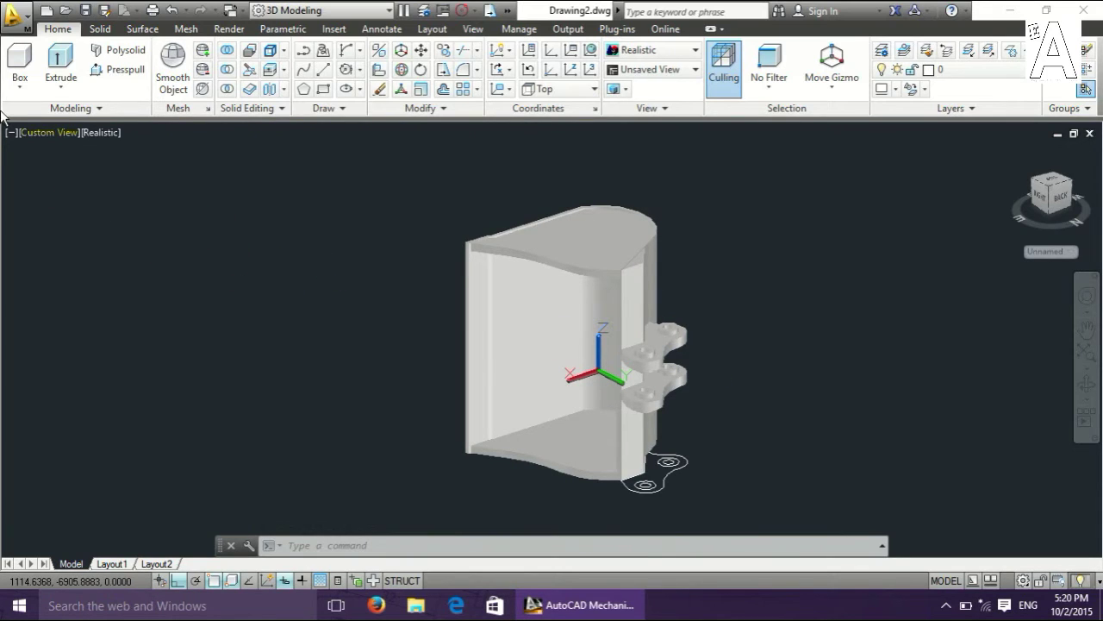
left_click(51, 133)
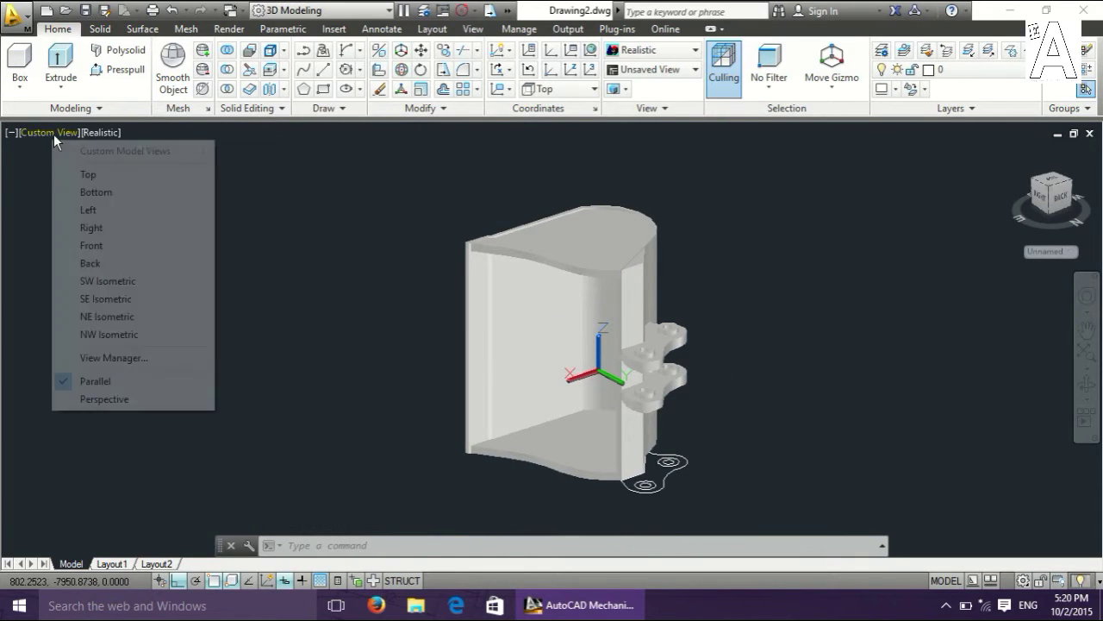
left_click(90, 174)
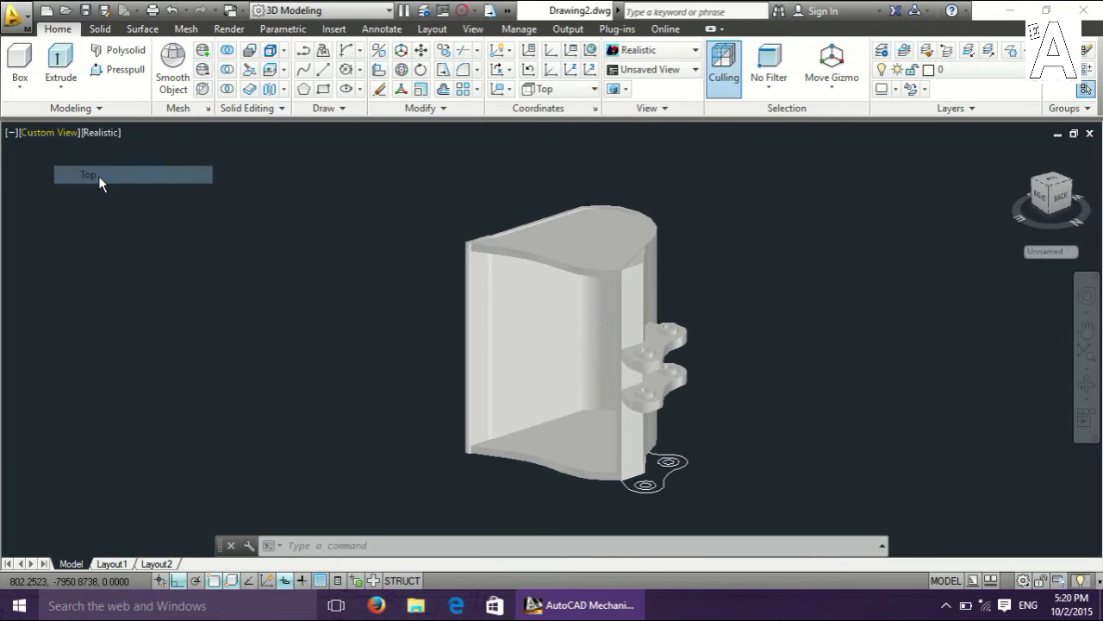
middle_click_drag(842, 458, 435, 411)
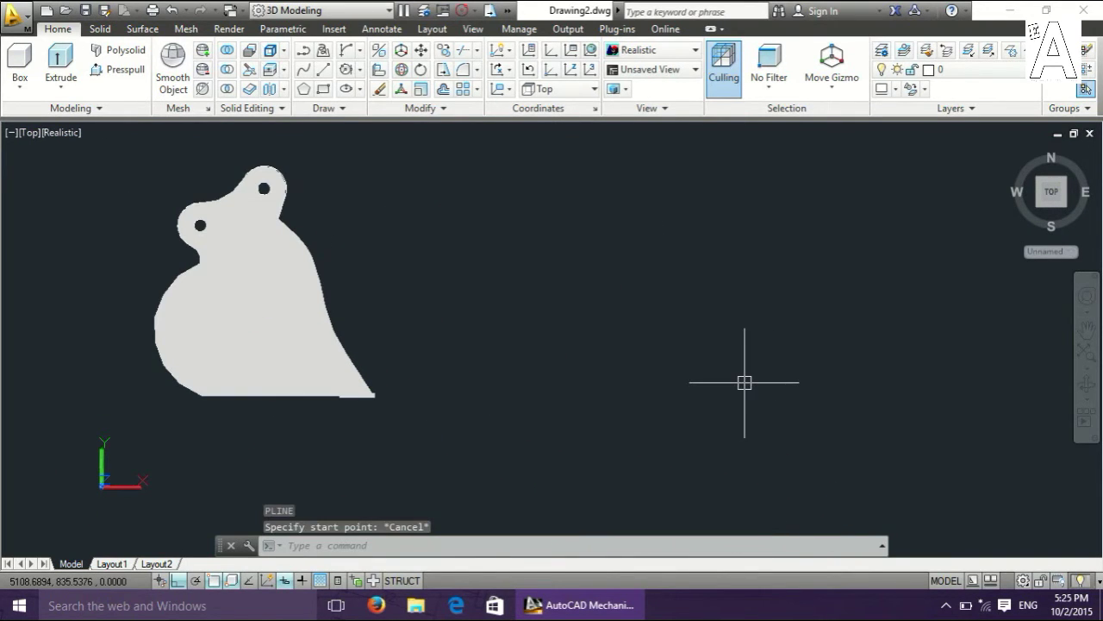
key("Return")
Draw four lines beside the bucket (280 left, 40 down, 280 right, 40 up) forming a closed rectangle.
left_click(802, 374)
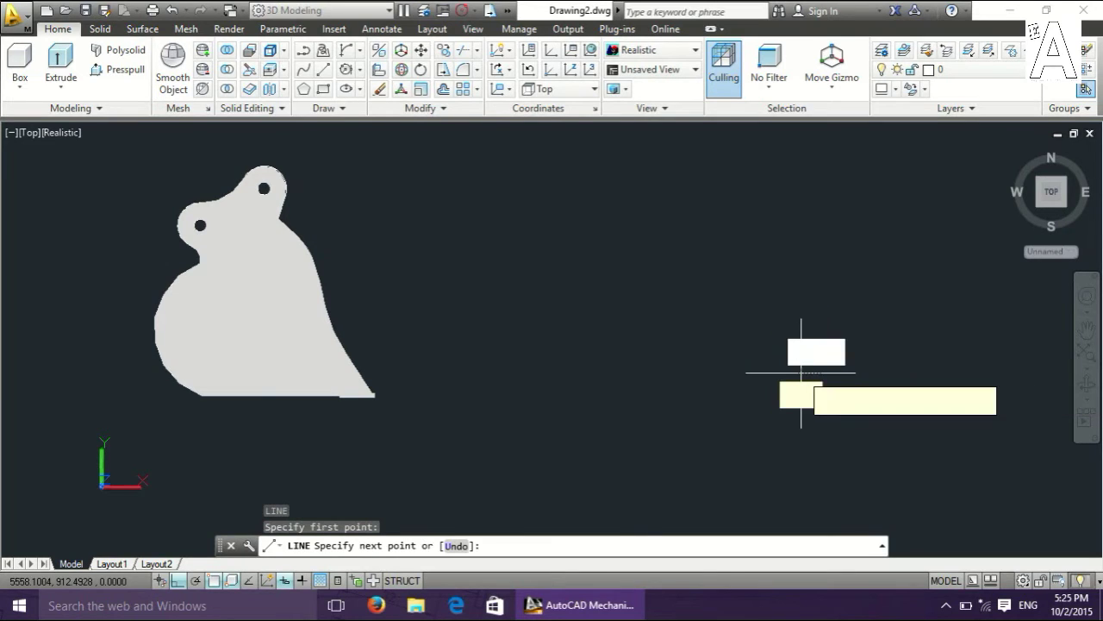
type("28")
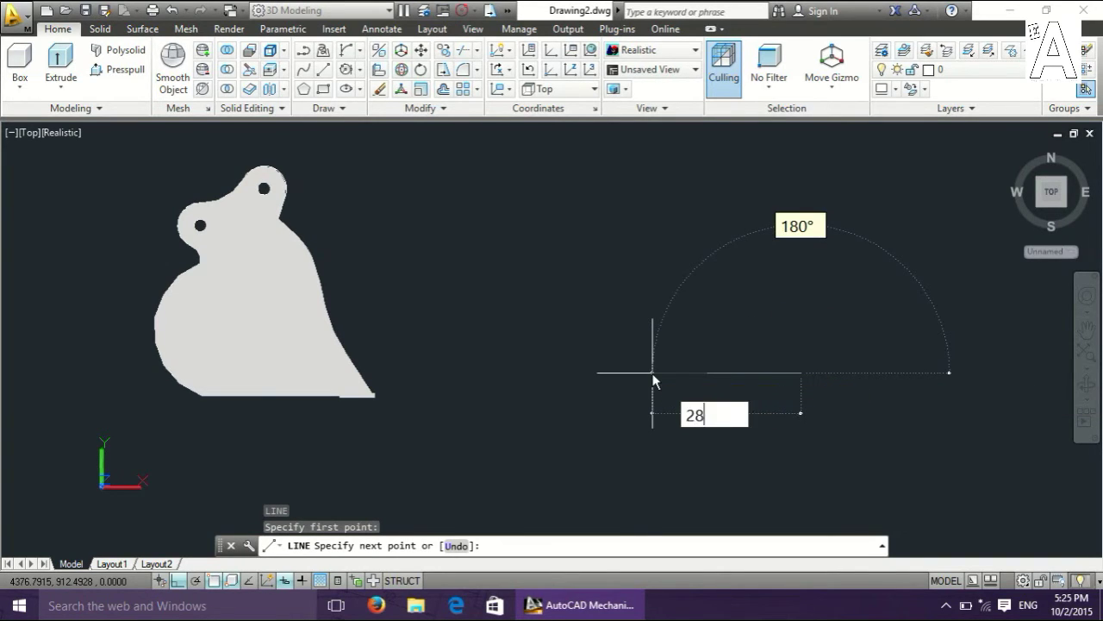
key("Return")
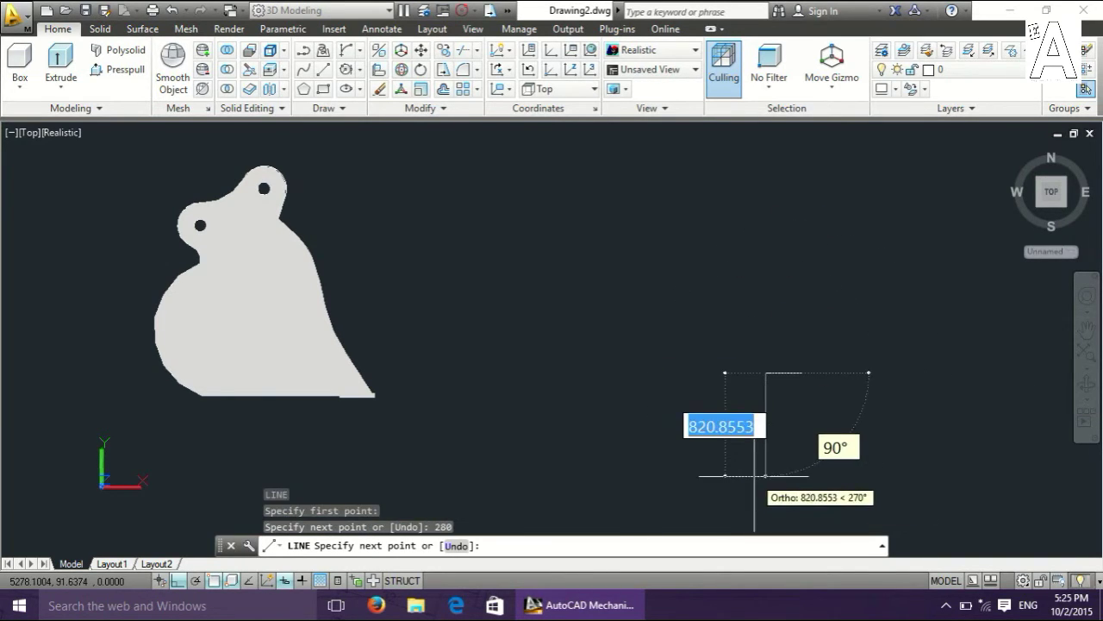
type("4")
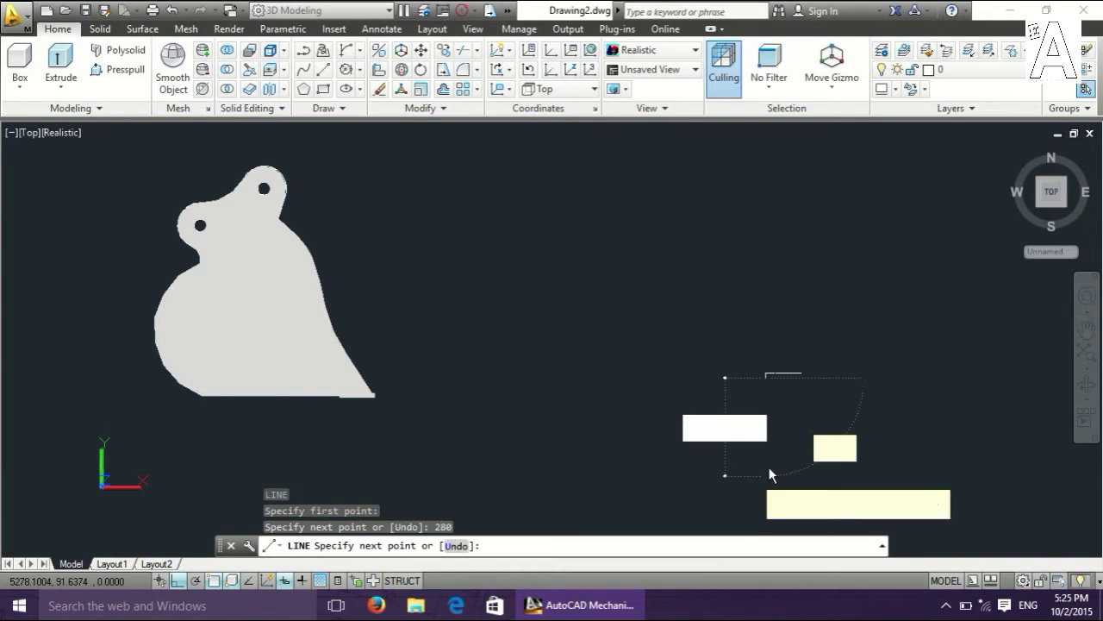
key("Return")
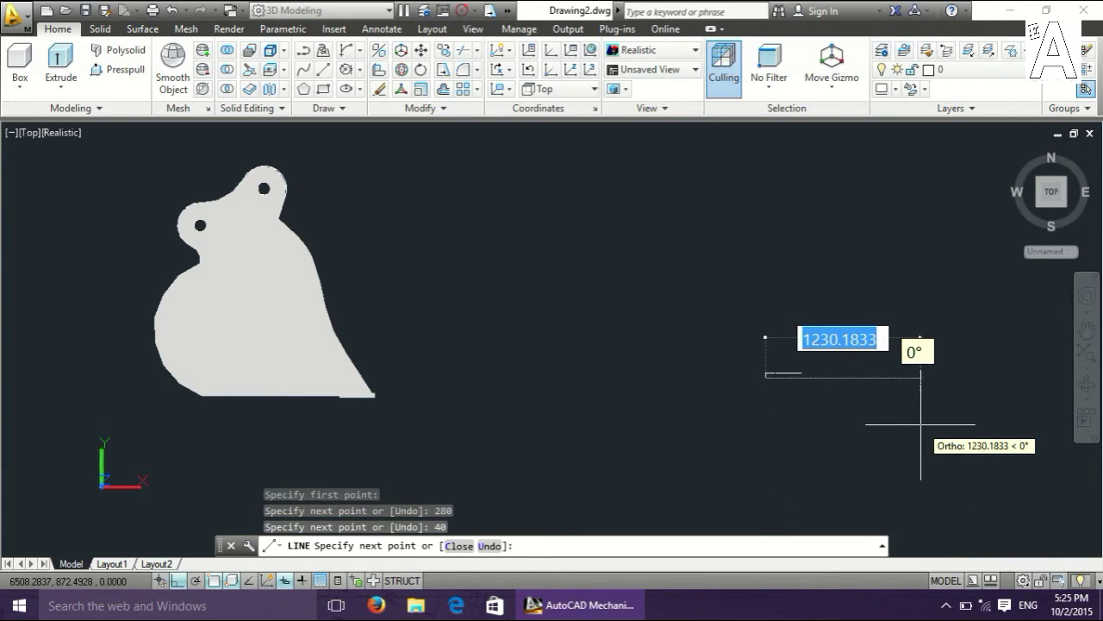
type("280")
key("Return")
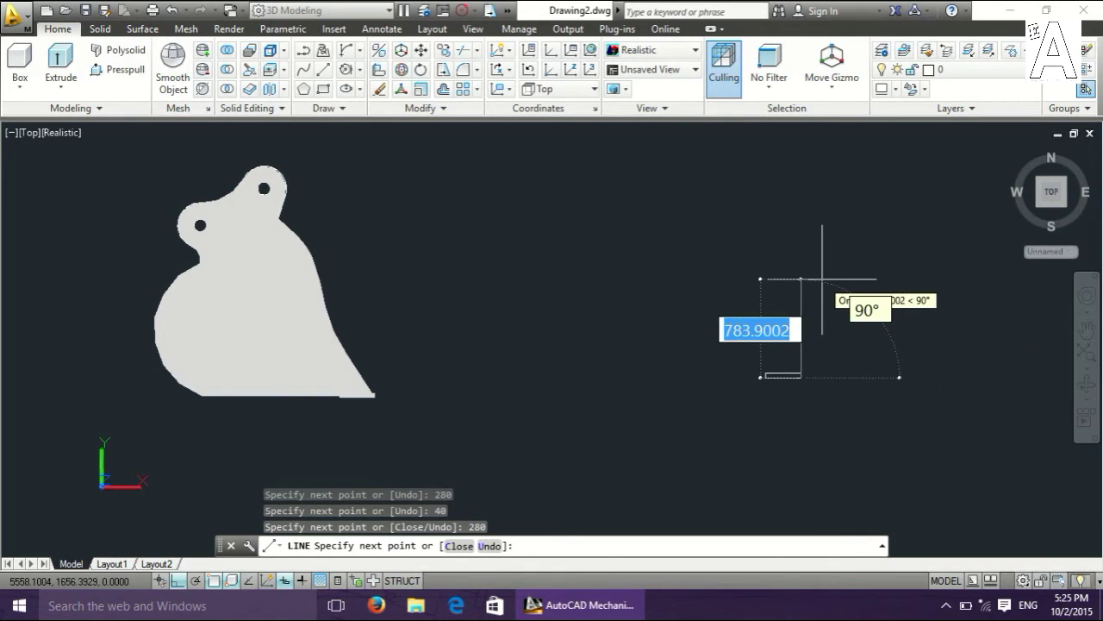
type("40")
key("Return")
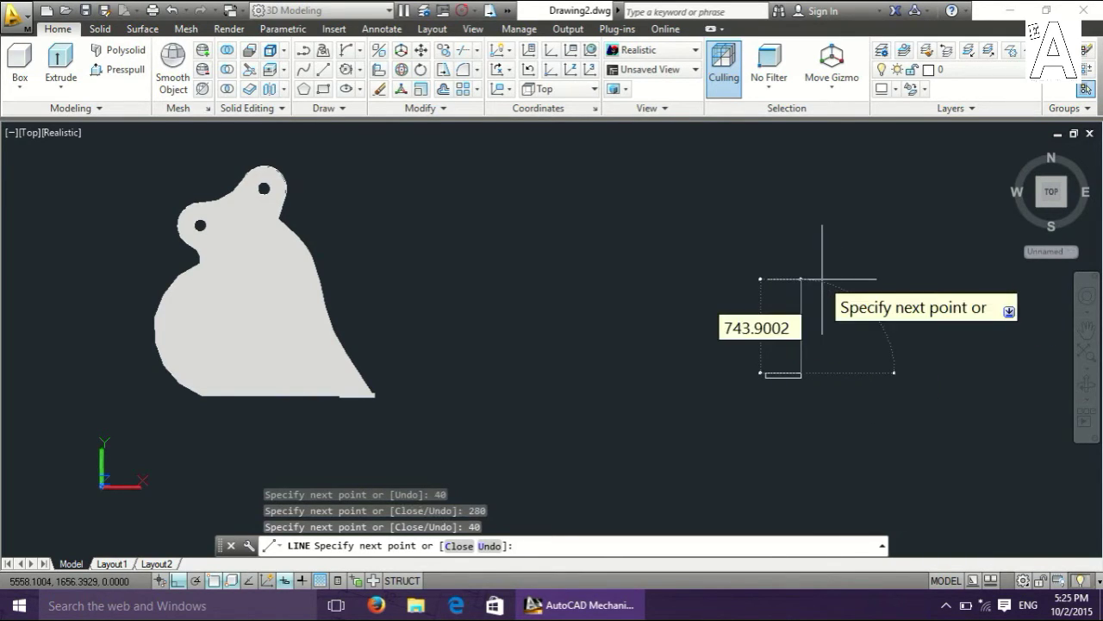
key("Escape")
scroll(808, 390, "up", 2)
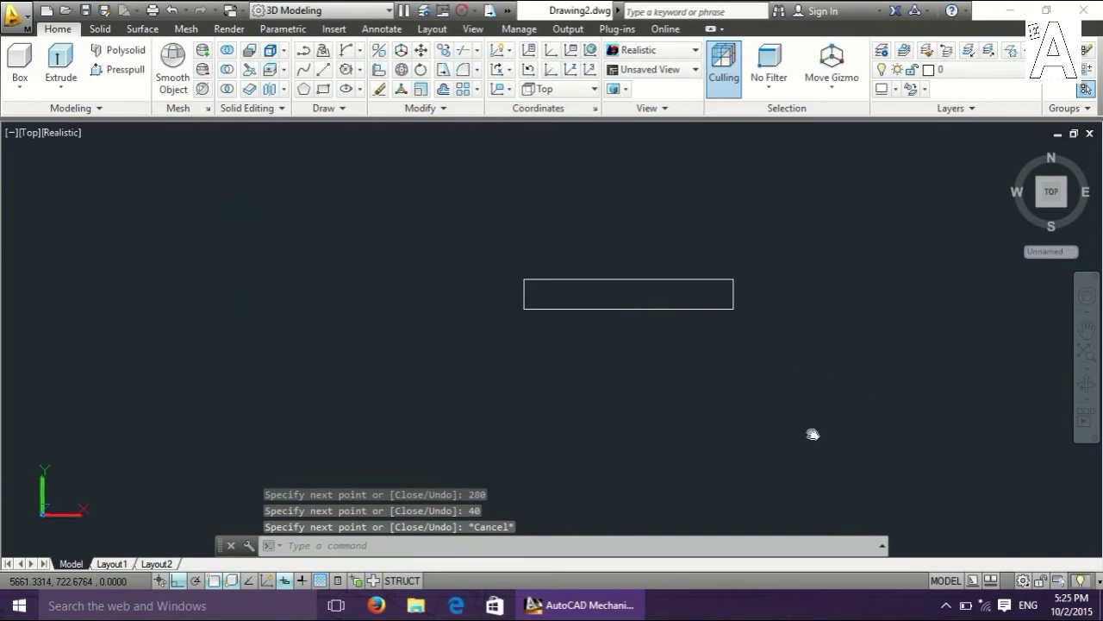
Start a line at the rectangle's top midpoint with a 30-unit upward segment, then cancel it.
key("Escape")
type("l")
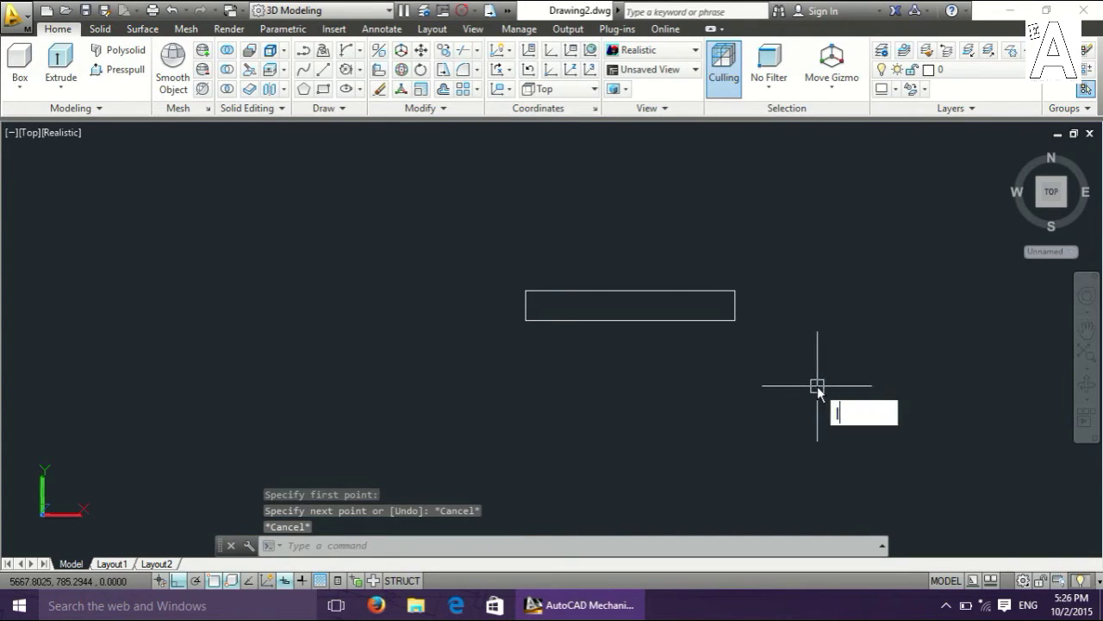
key("Return")
left_click(631, 291)
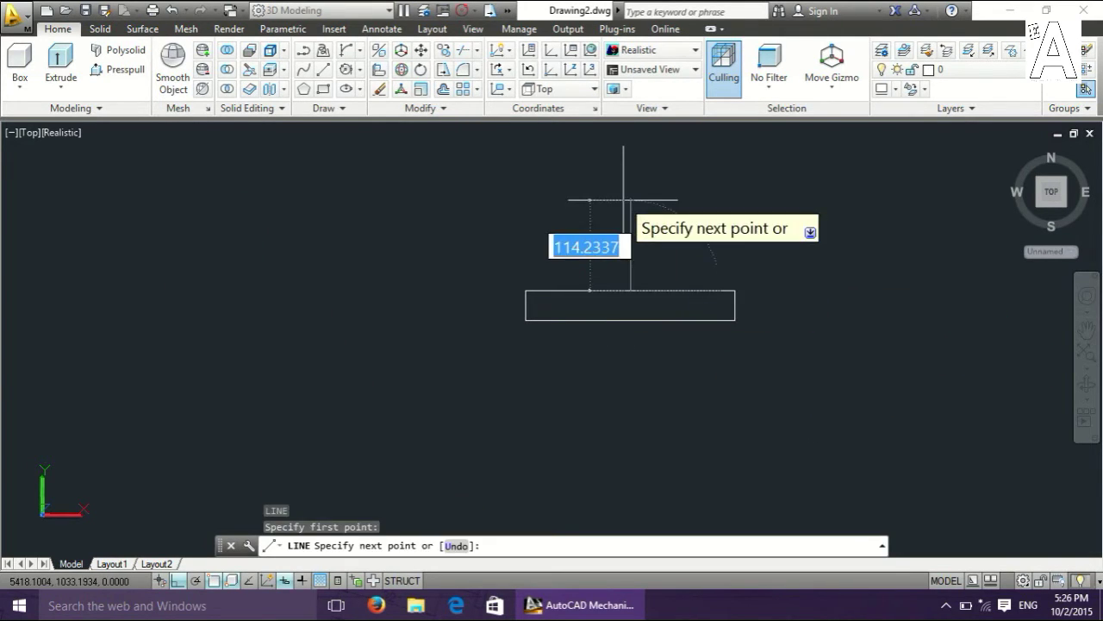
type("30")
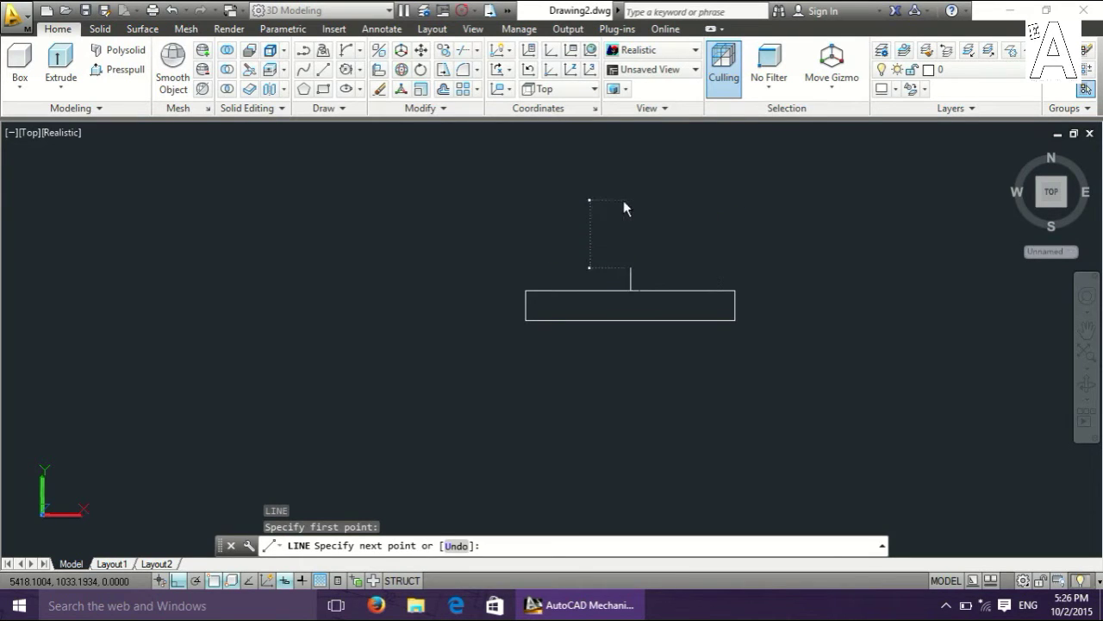
key("Return")
key("Escape")
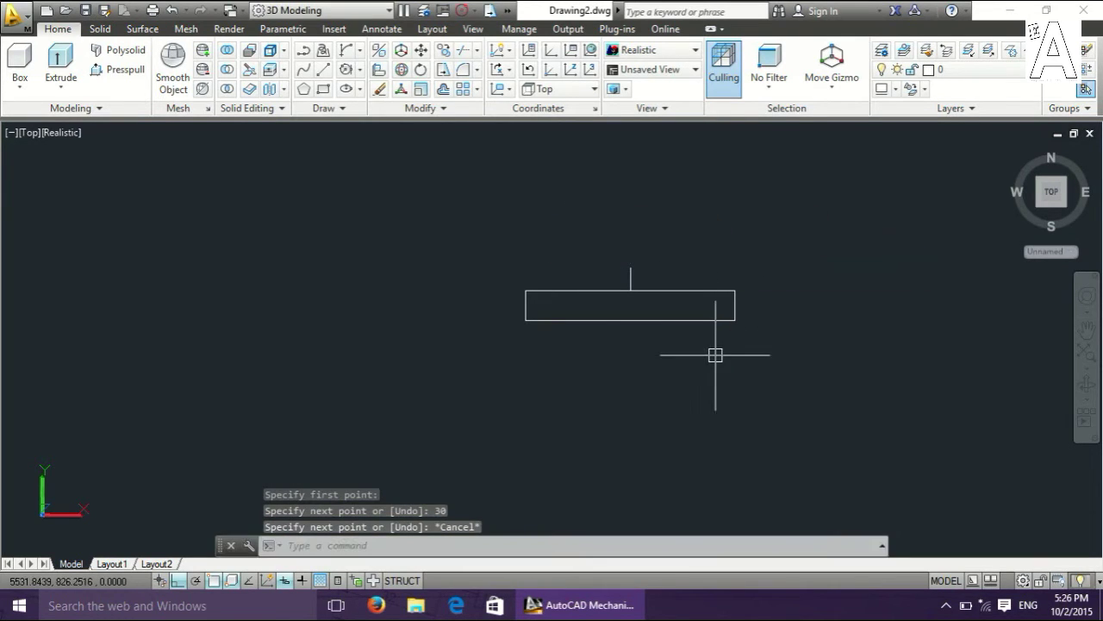
type("l")
From the bottom midpoint draw 30 down, 180 right, 130 up, then slope back to the vertical line's top.
key("Return")
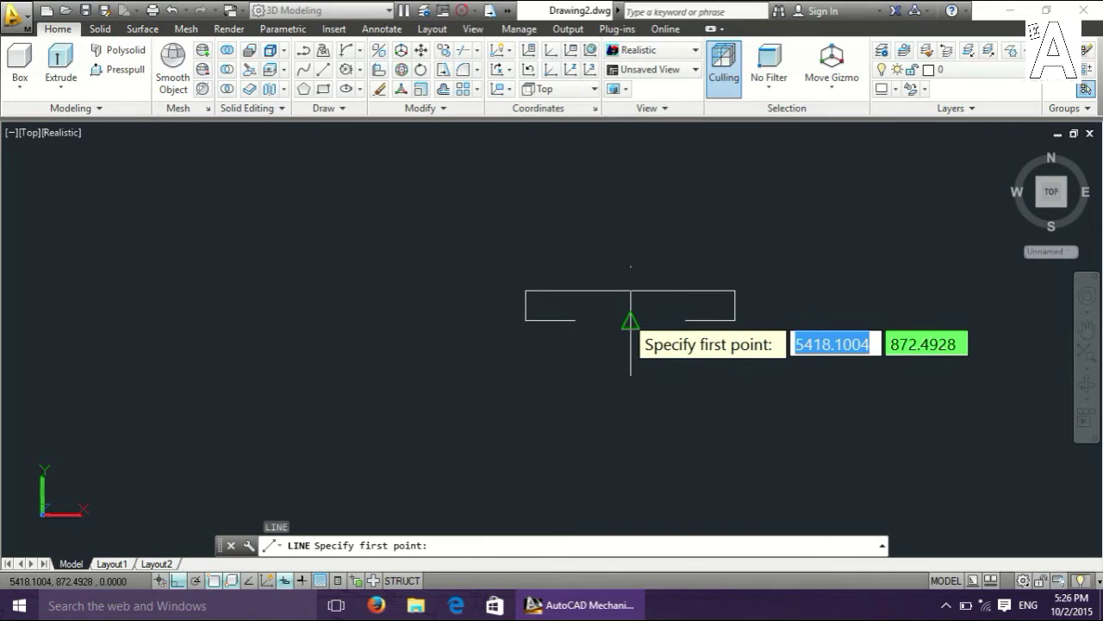
left_click(628, 318)
type("30")
key("Return")
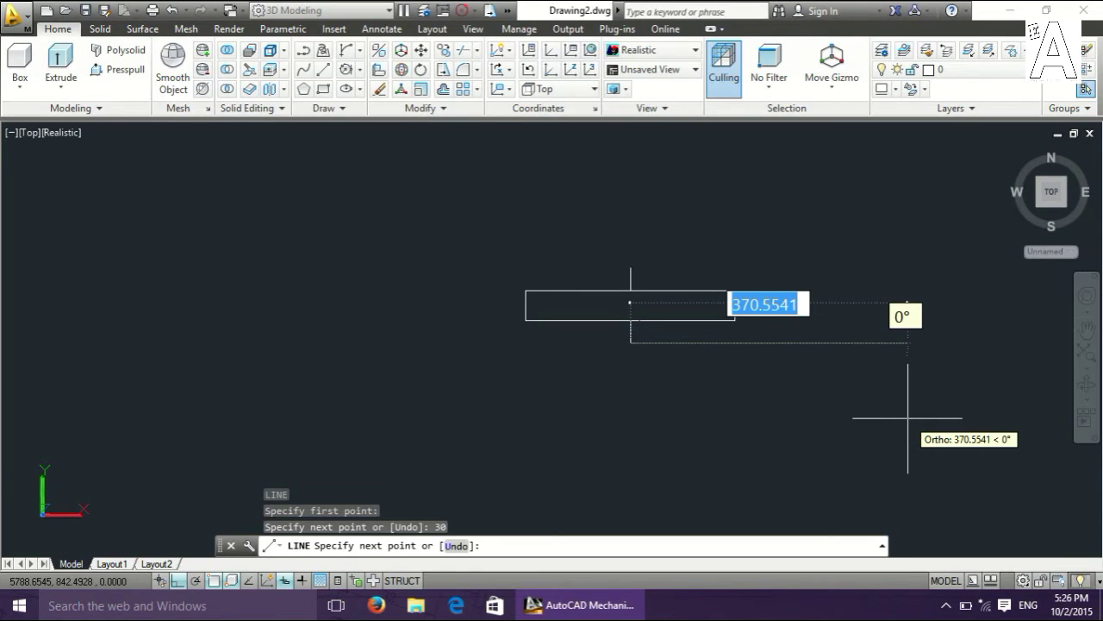
type("180")
key("Return")
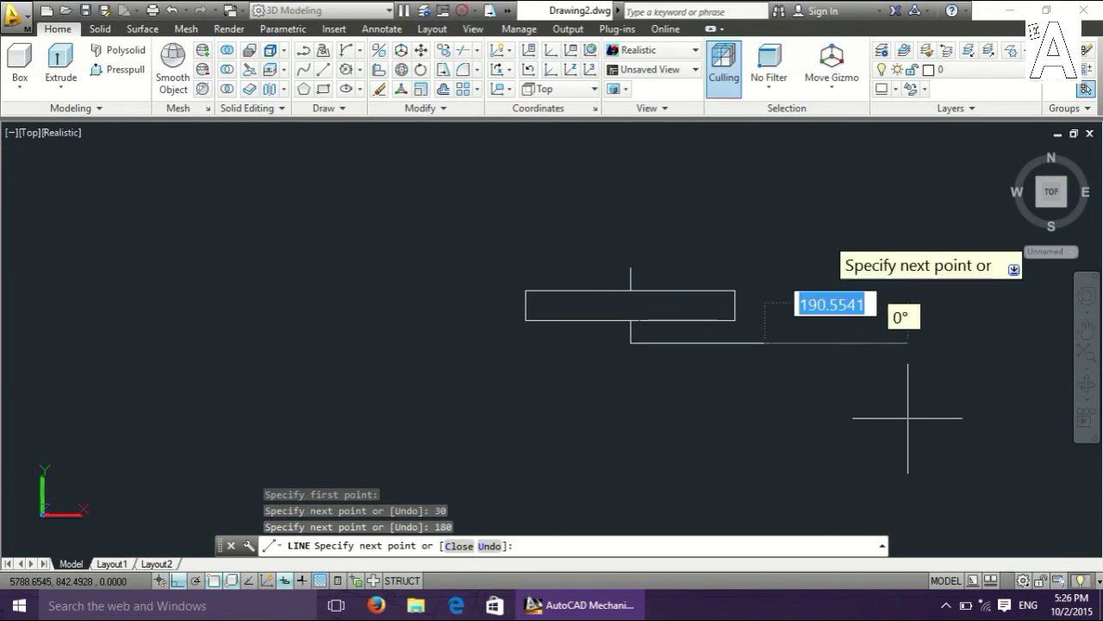
type("130")
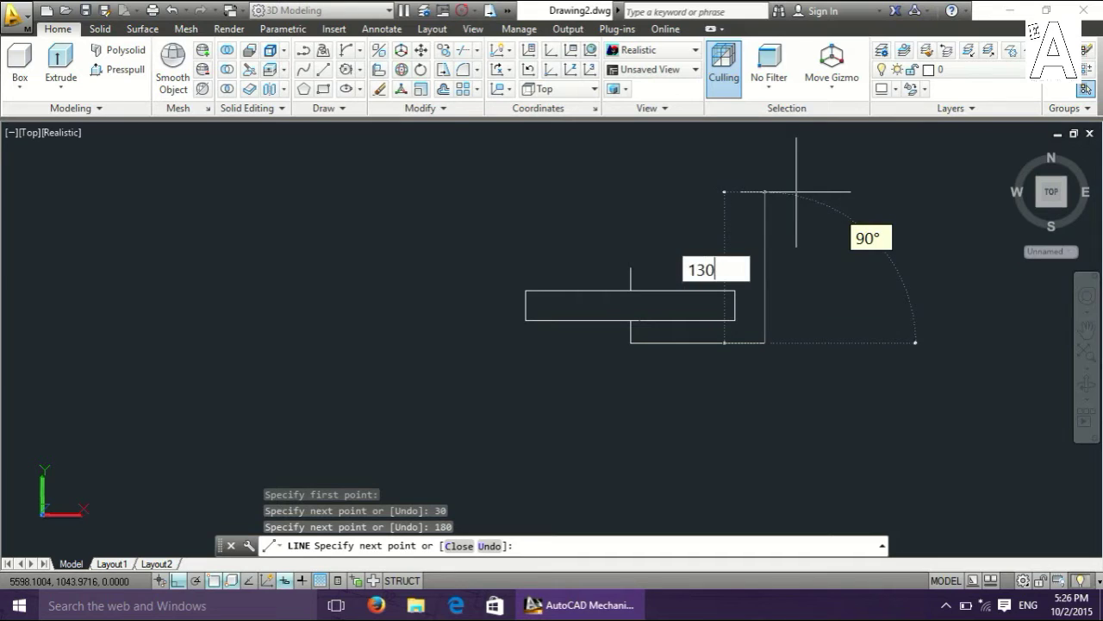
key("Return")
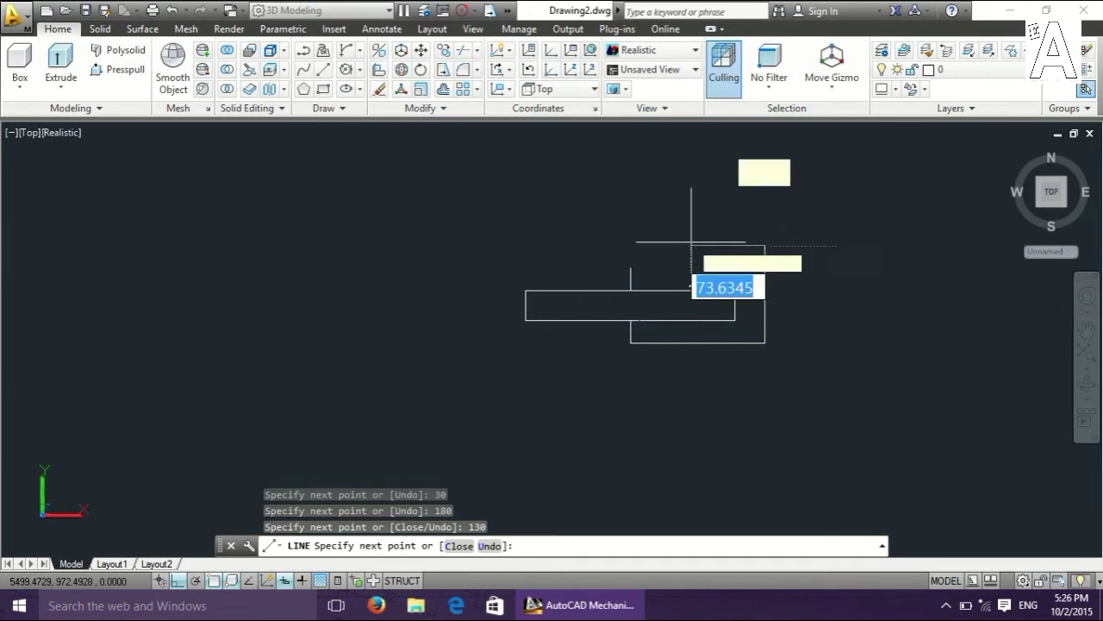
left_click(630, 263)
key("Escape")
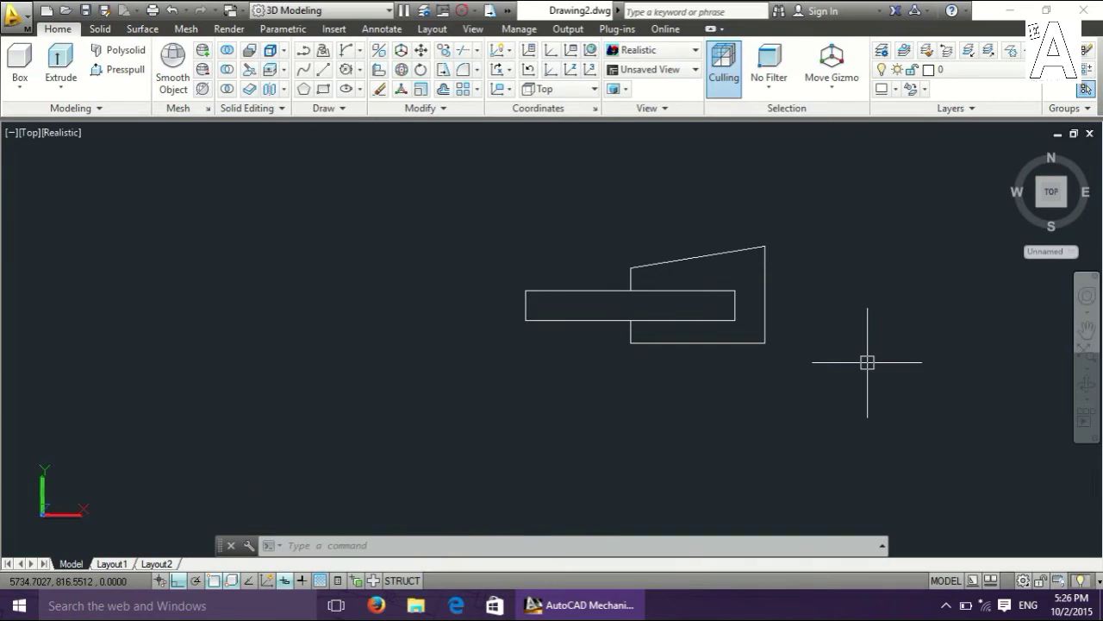
Trim the rectangle edges outside the outline and delete the stray vertical line.
type("tr")
key("Return")
left_click(585, 289)
key("Return")
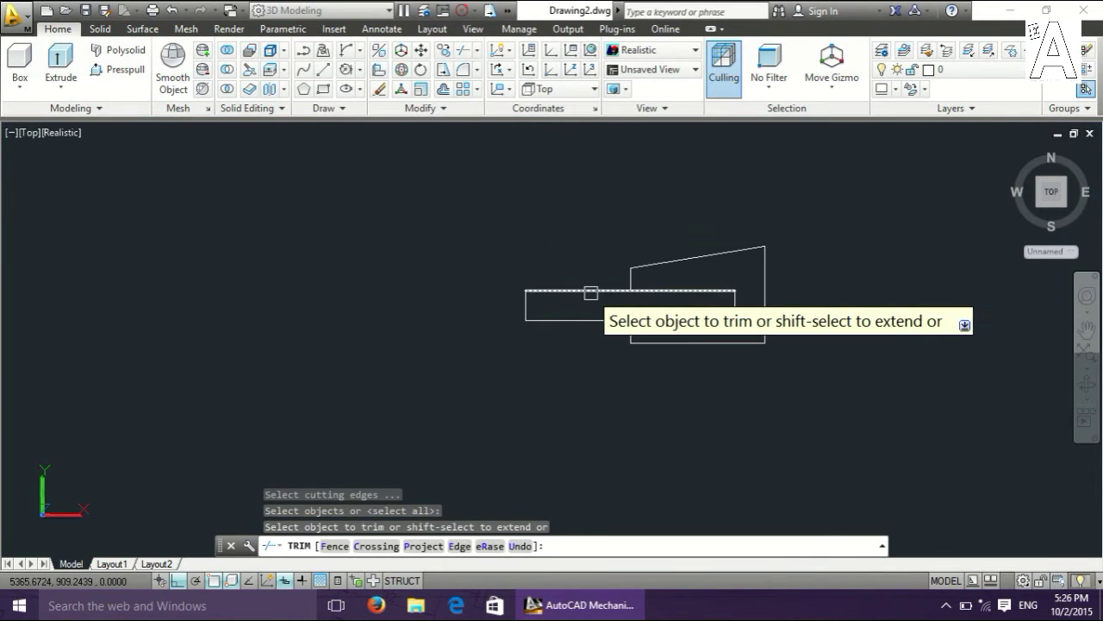
left_click(573, 292)
left_click(531, 298)
left_click(562, 318)
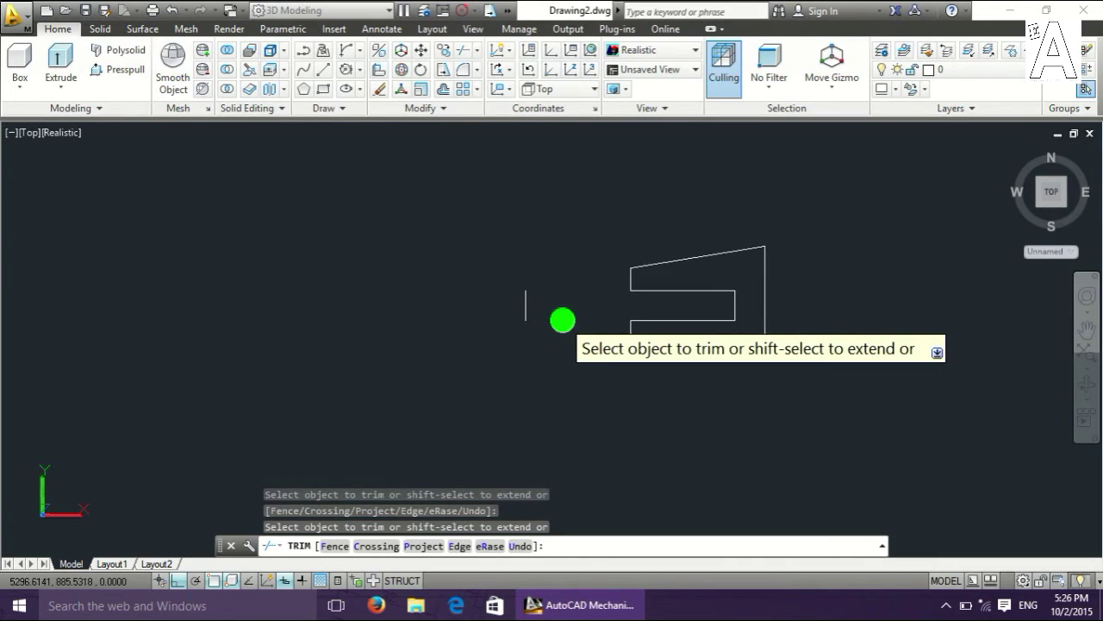
key("Escape")
left_click_drag(496, 254, 560, 371)
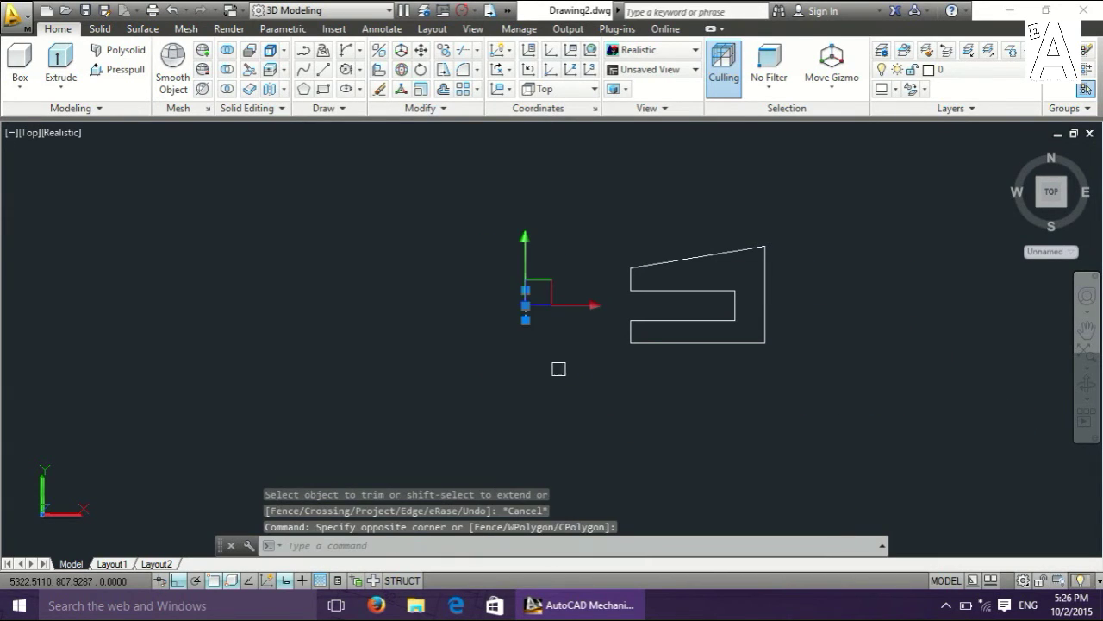
key("Delete")
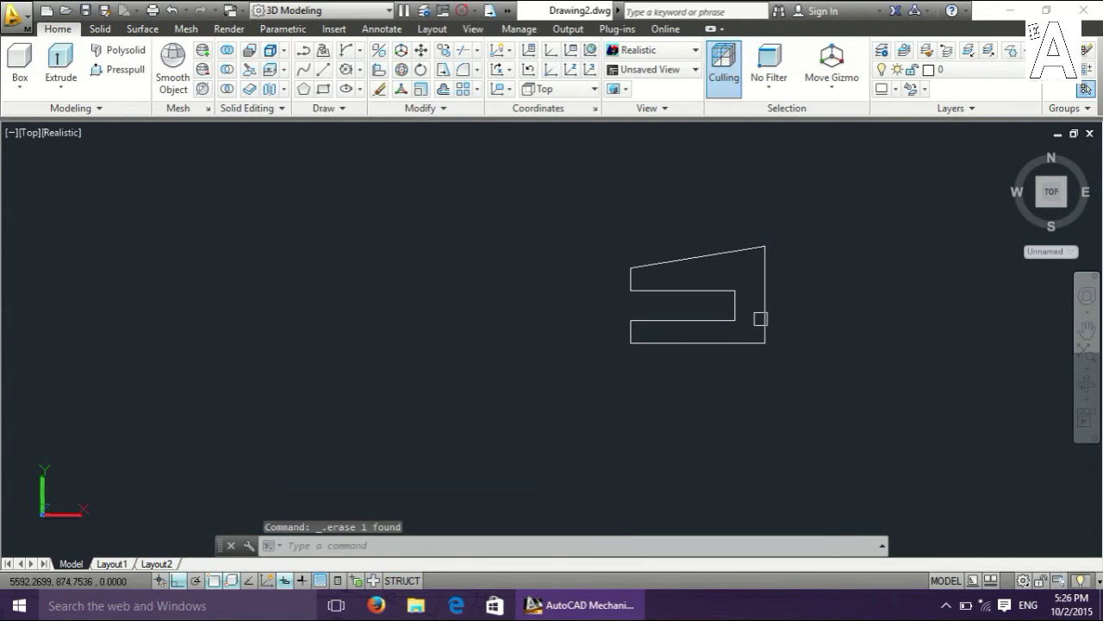
Join all the profile's lines into a single closed polyline.
type("j")
key("Return")
left_click(552, 195)
left_click(855, 415)
key("Return")
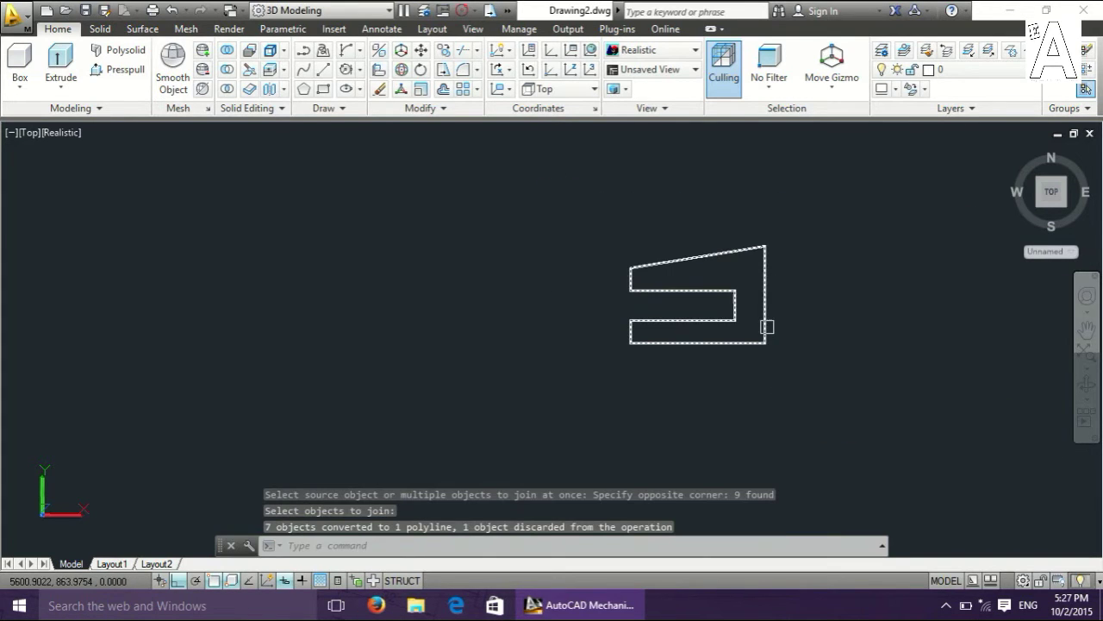
key("Escape")
key("ctrl+z")
key("ctrl+z")
left_click(1069, 382)
mouse_move(991, 370)
left_mouse_down()
mouse_move(911, 360)
mouse_move(911, 350)
mouse_move(1005, 283)
left_mouse_up()
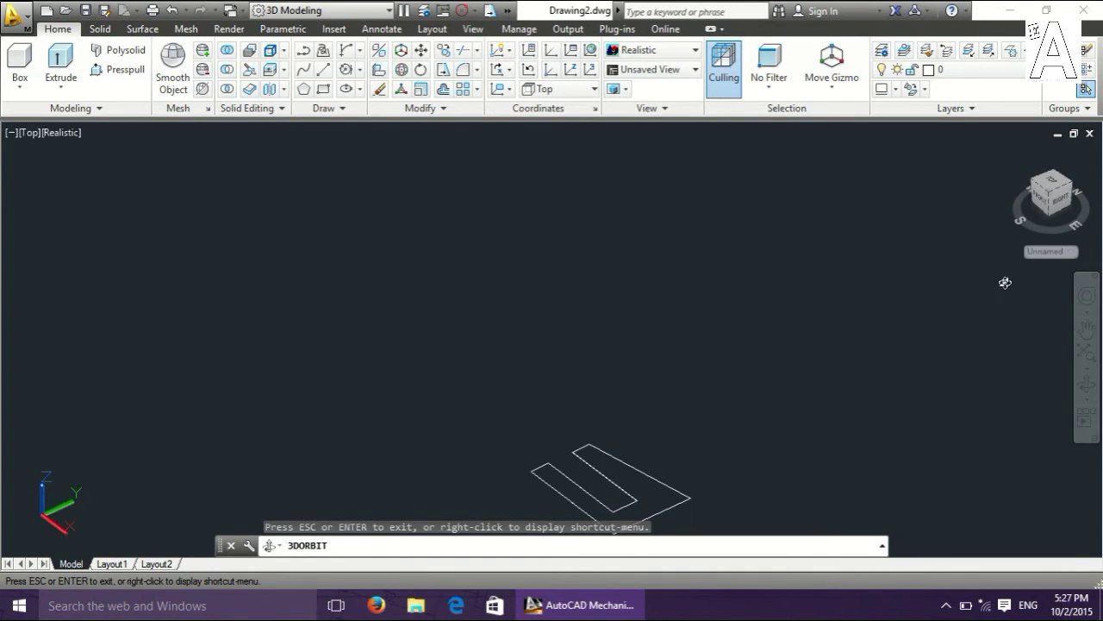
Extrude the notched polyline profile to a height of 200.
key("Escape")
type("ext")
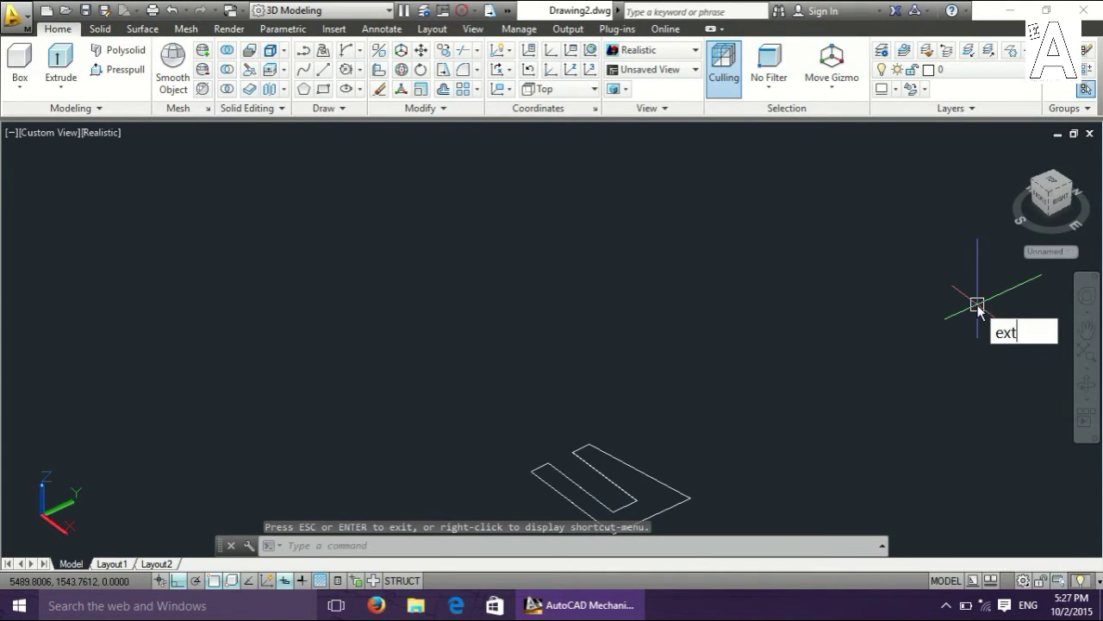
key("Return")
left_click(661, 474)
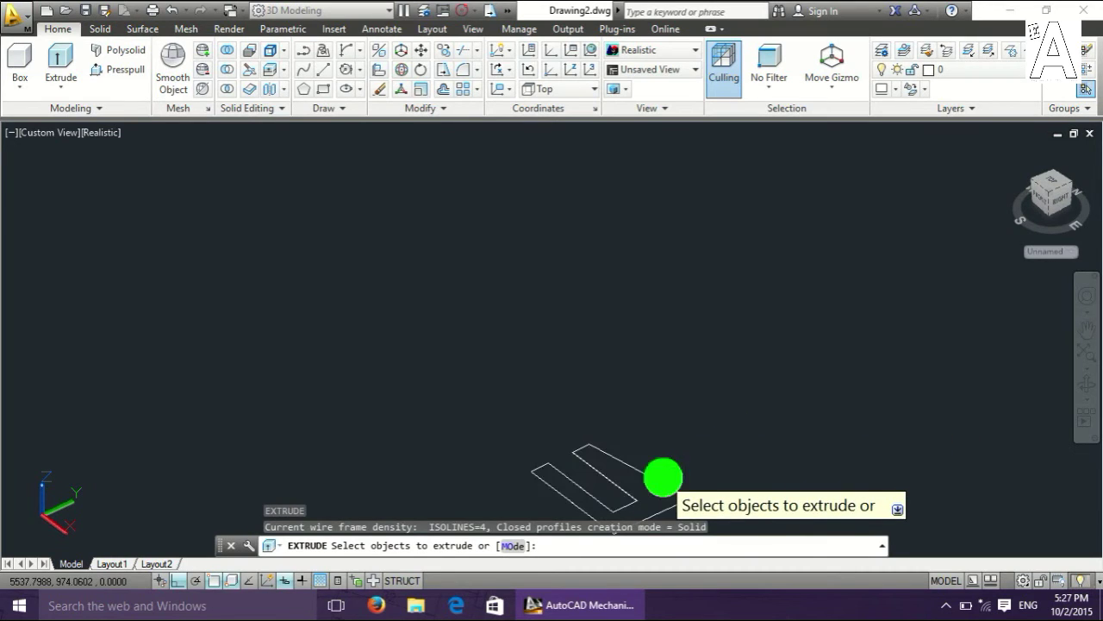
right_click(681, 477)
left_click(734, 352)
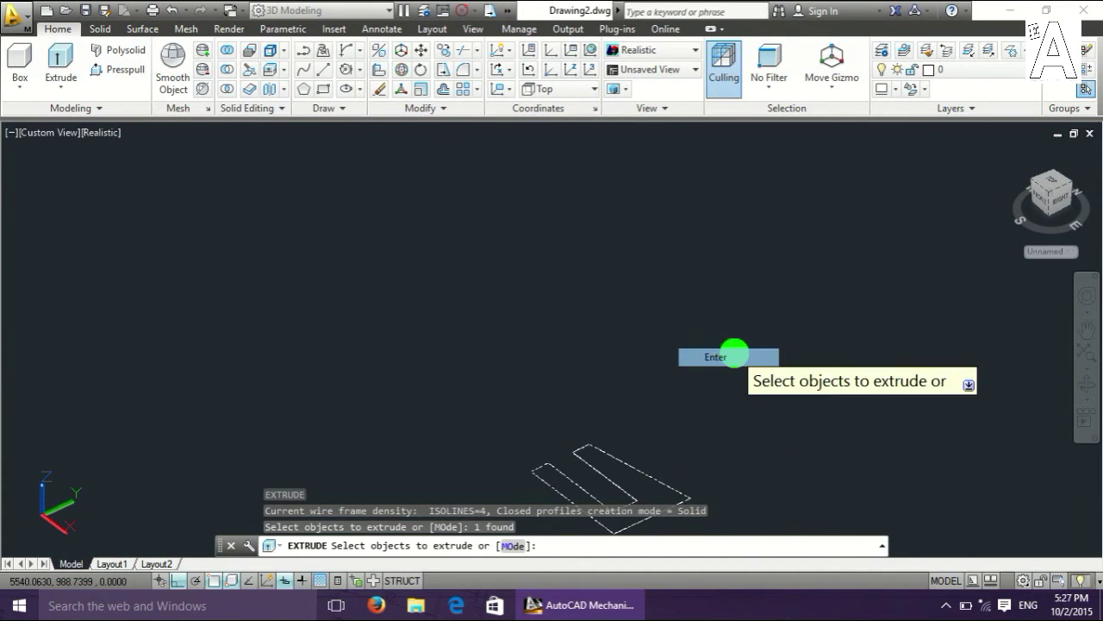
scroll(690, 266, "up", 2)
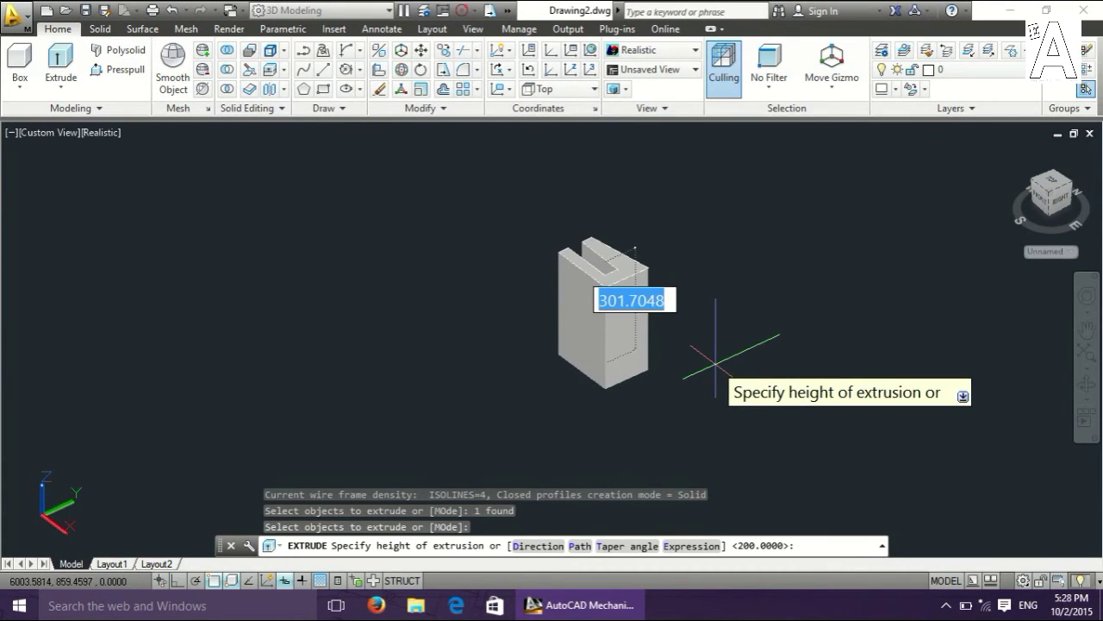
type("2")
key("Return")
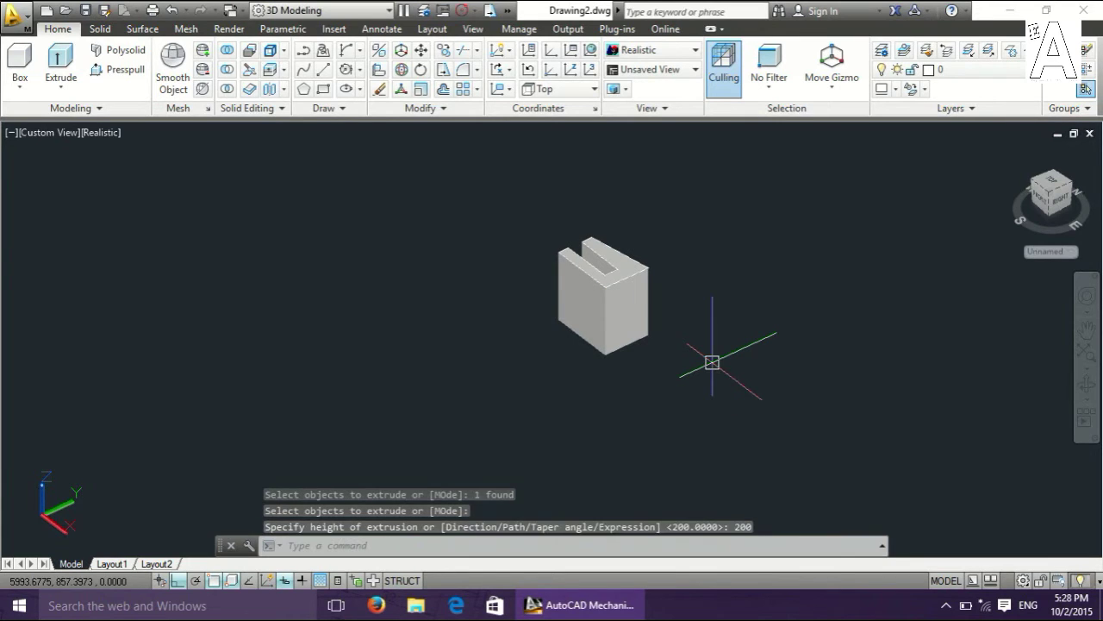
key("Escape")
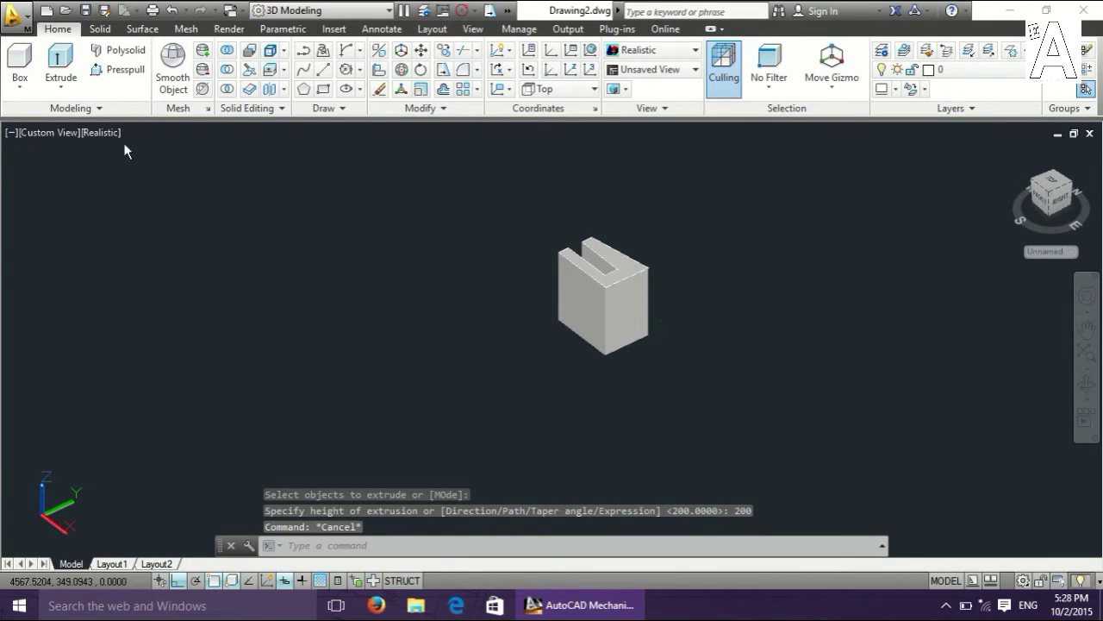
left_click(33, 133)
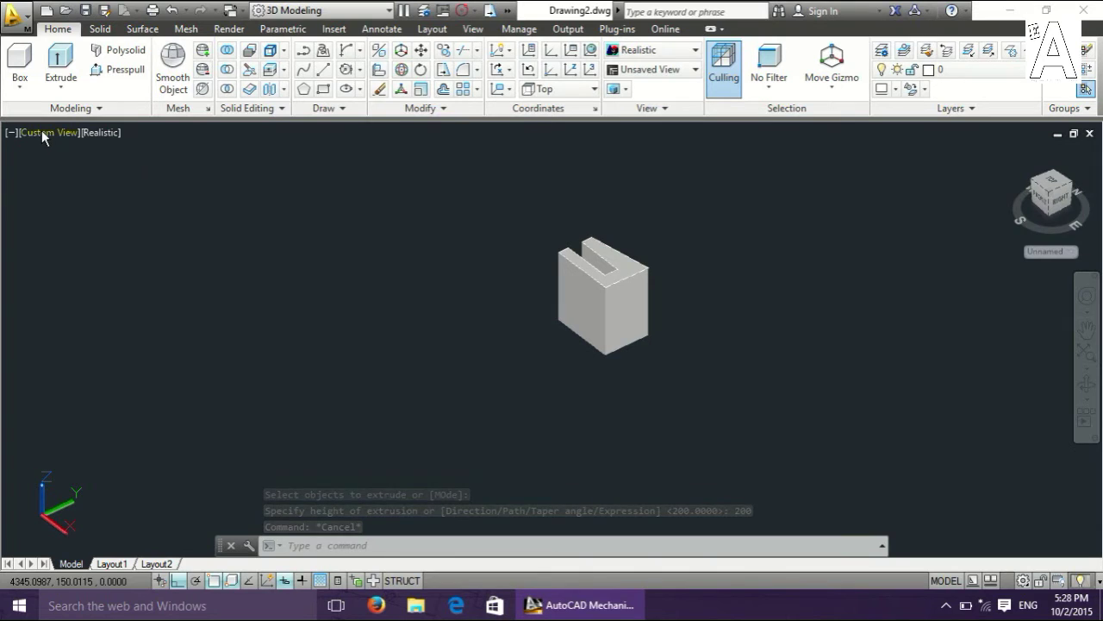
Switch to the Top view and centre the slotted block on screen.
left_click(41, 134)
left_click(81, 173)
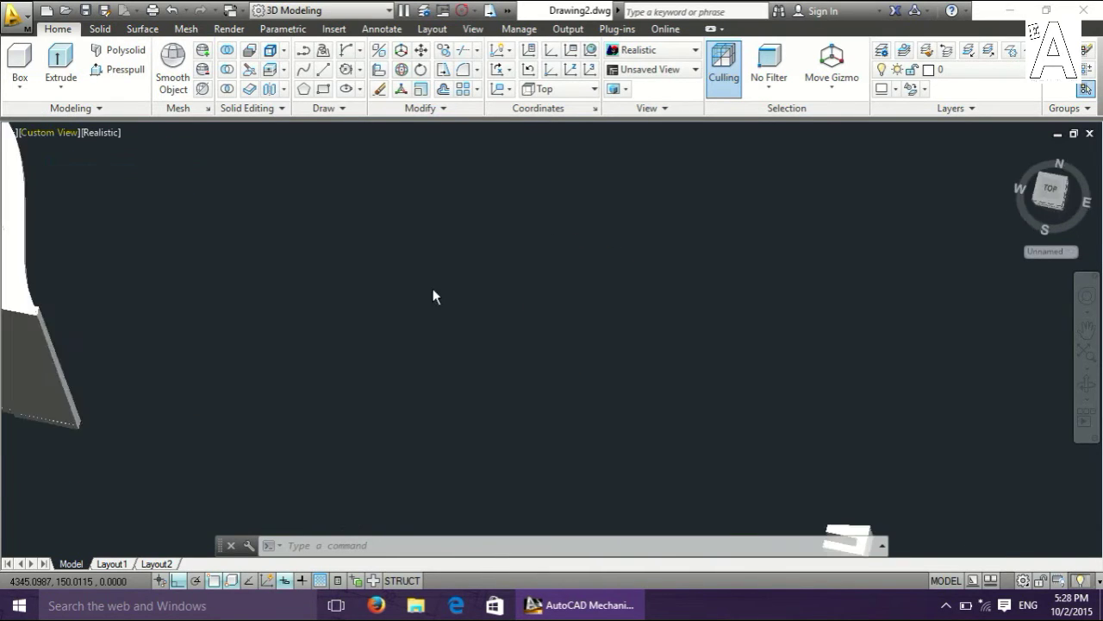
middle_click_drag(1040, 483, 629, 417)
scroll(717, 422, "up", 2)
scroll(717, 422, "up", 3)
Draw a triangle right of the block: 130 down, 300 right, closing at the start corner.
key("Escape")
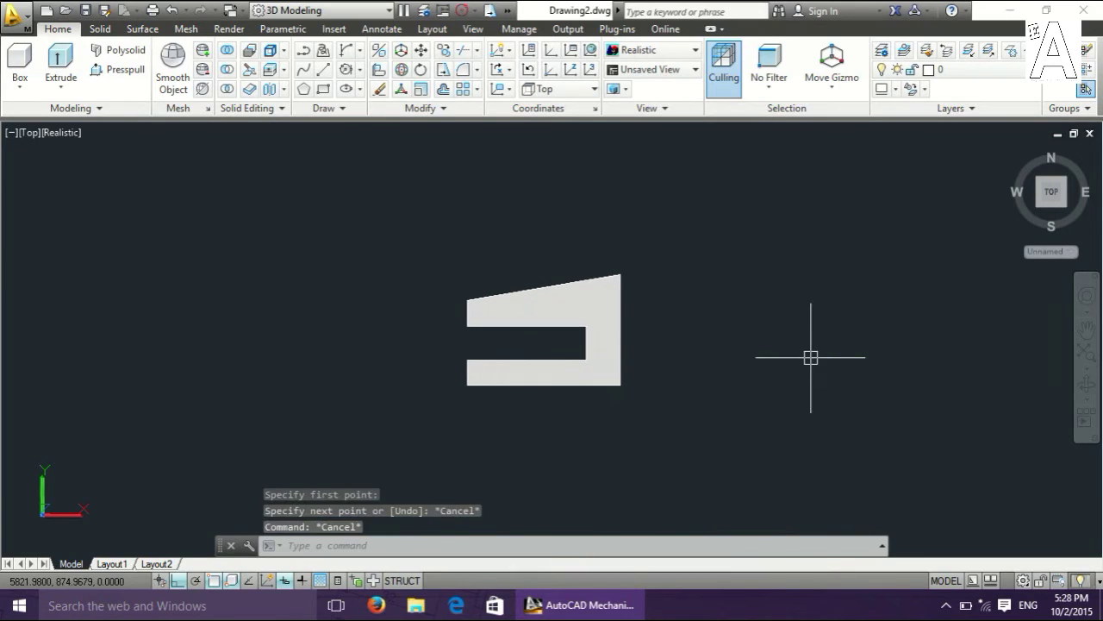
type("l")
key("Return")
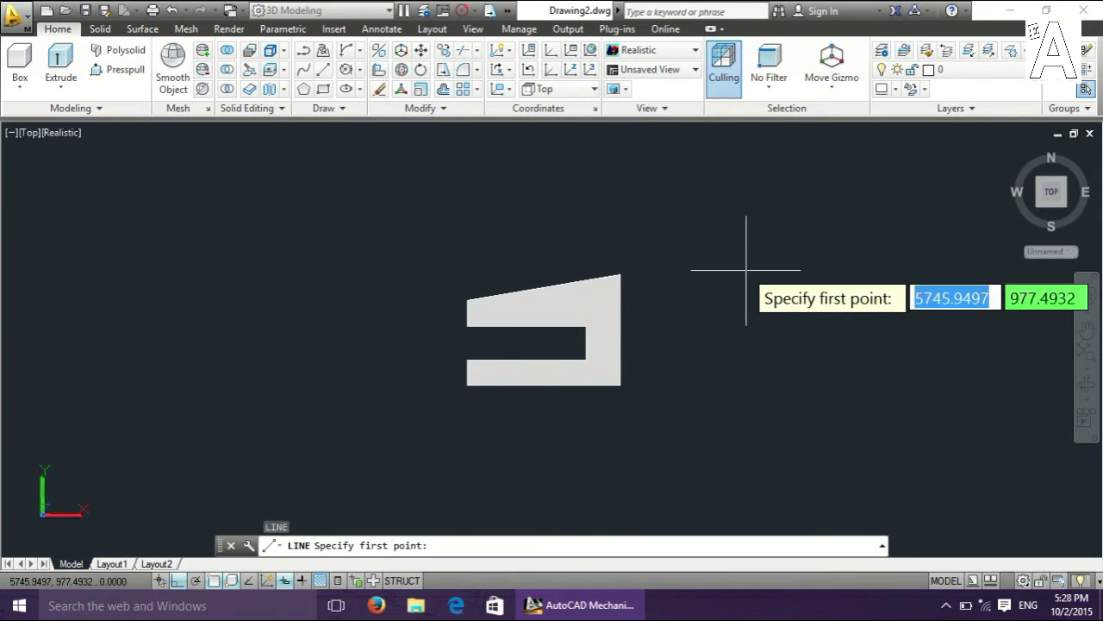
left_click(747, 271)
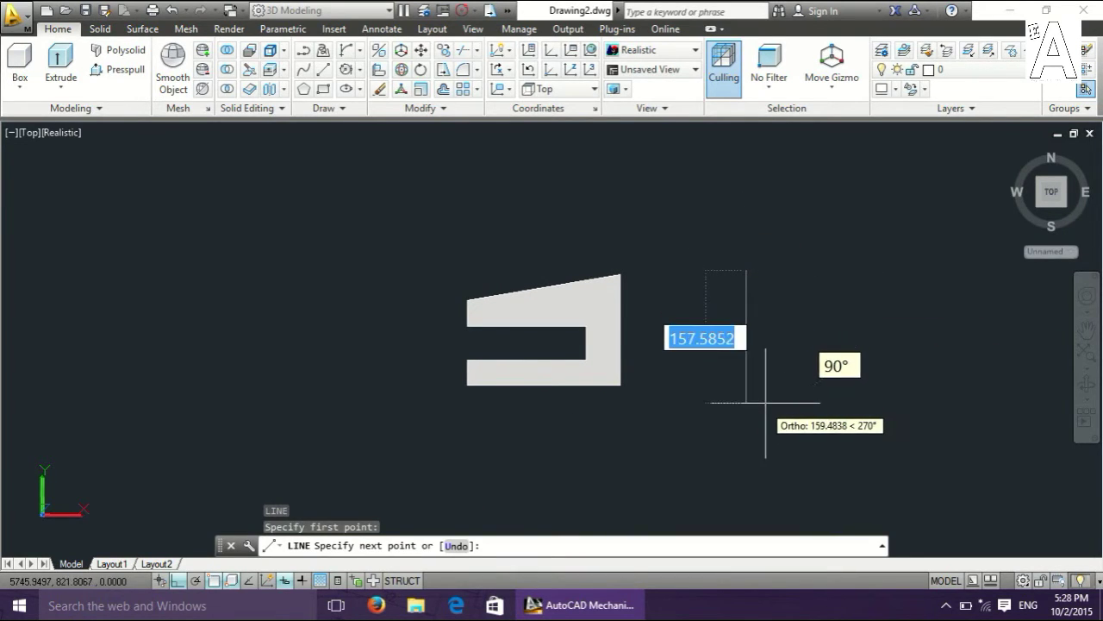
type("130")
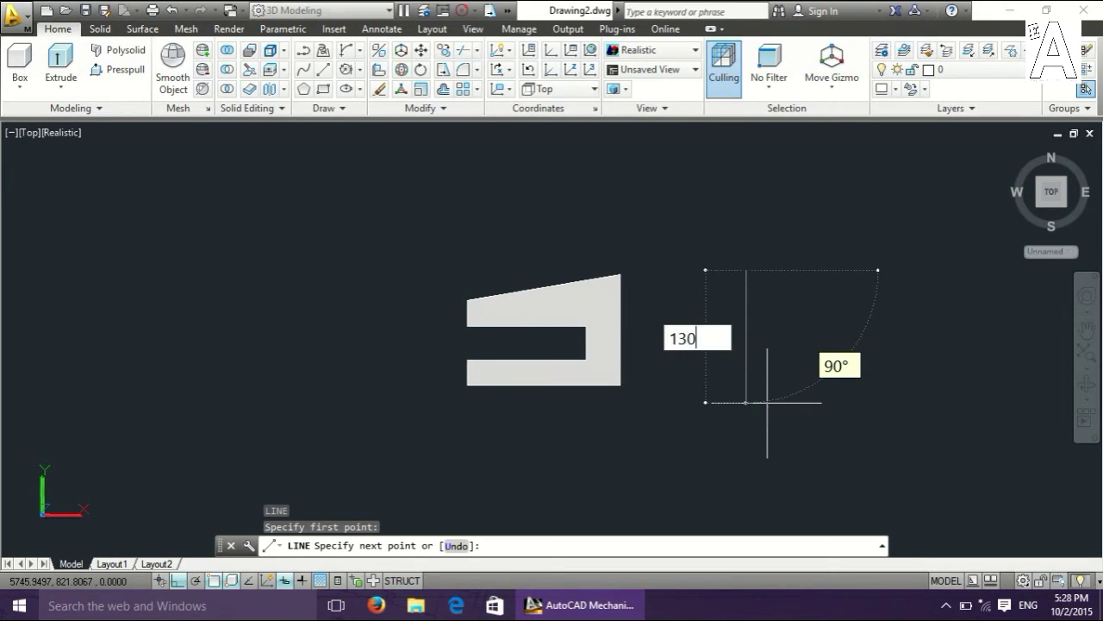
key("Return")
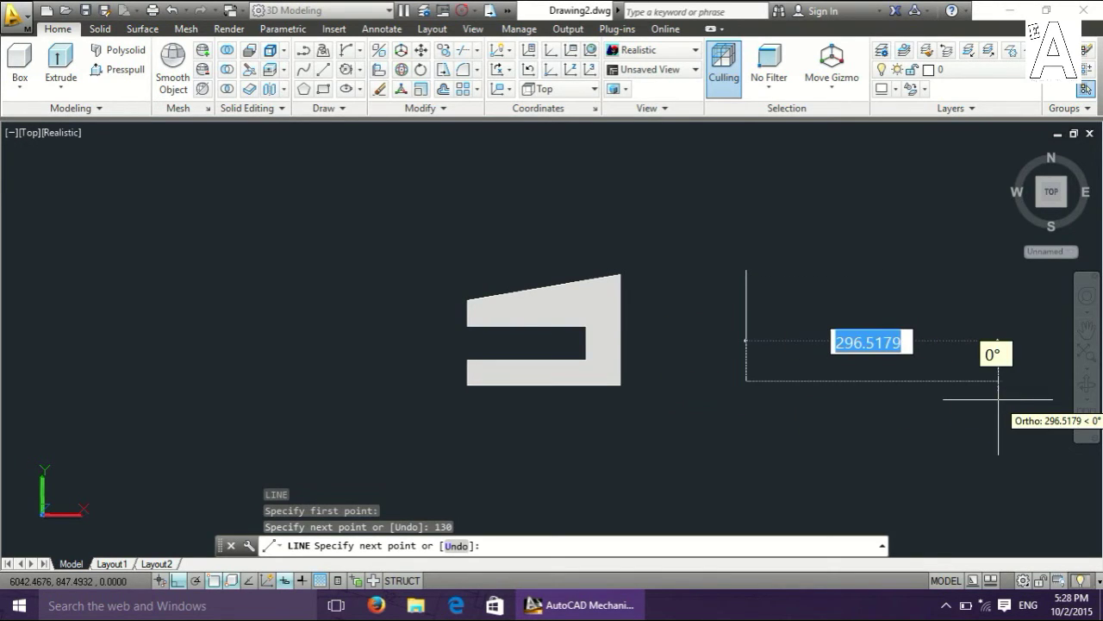
type("300")
key("Return")
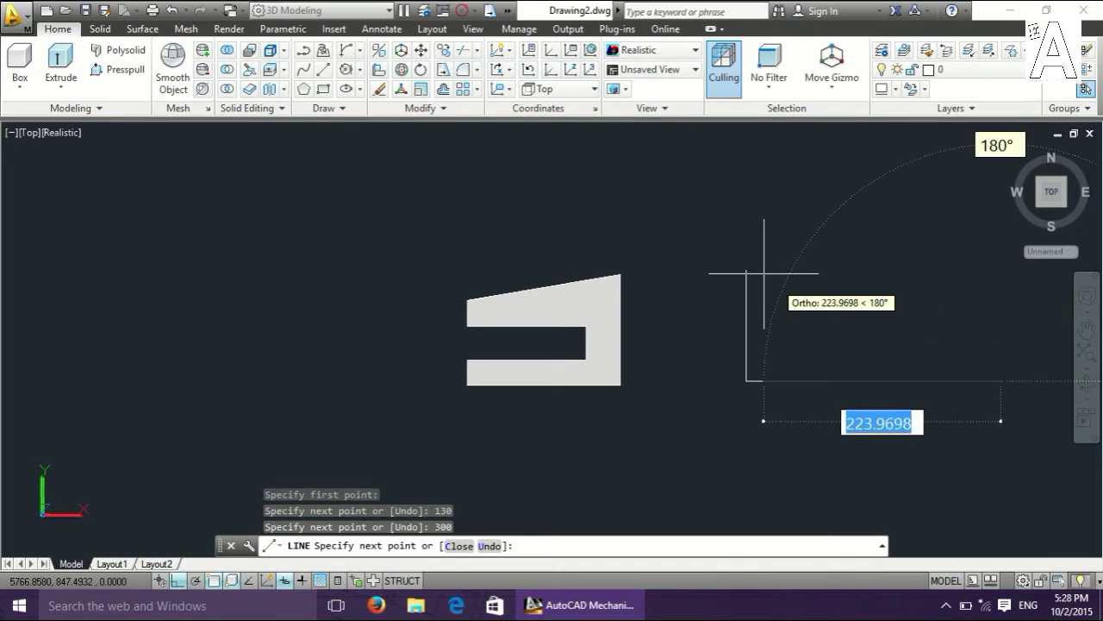
left_click(746, 268)
key("Escape")
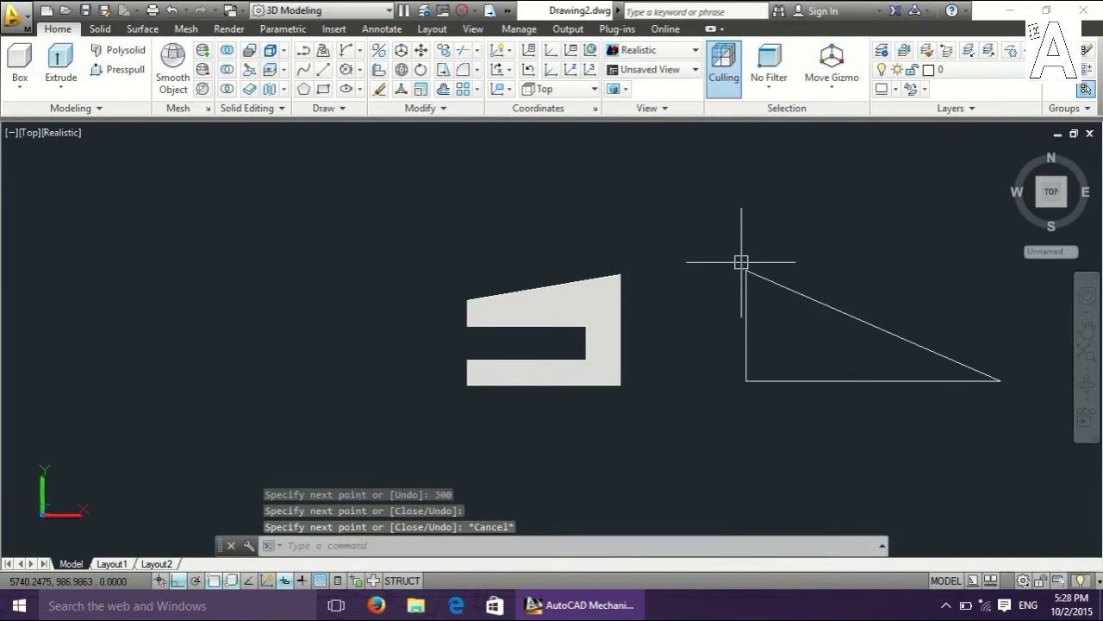
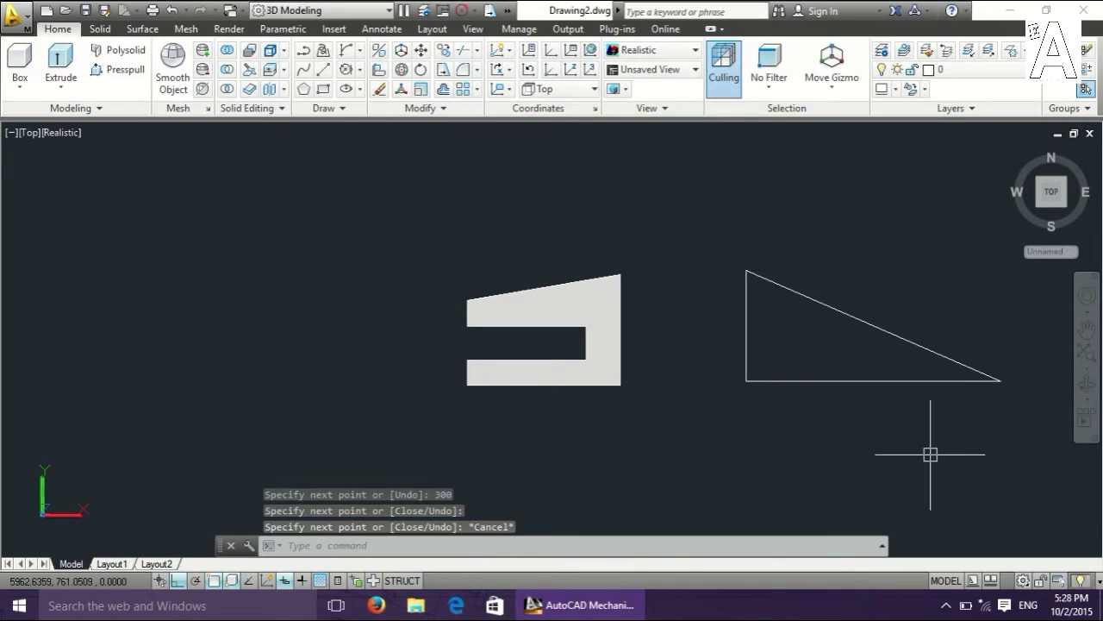
Join the triangle's three lines into a single closed polyline with JOIN.
type("j")
key("Return")
left_click(717, 227)
left_click(1014, 471)
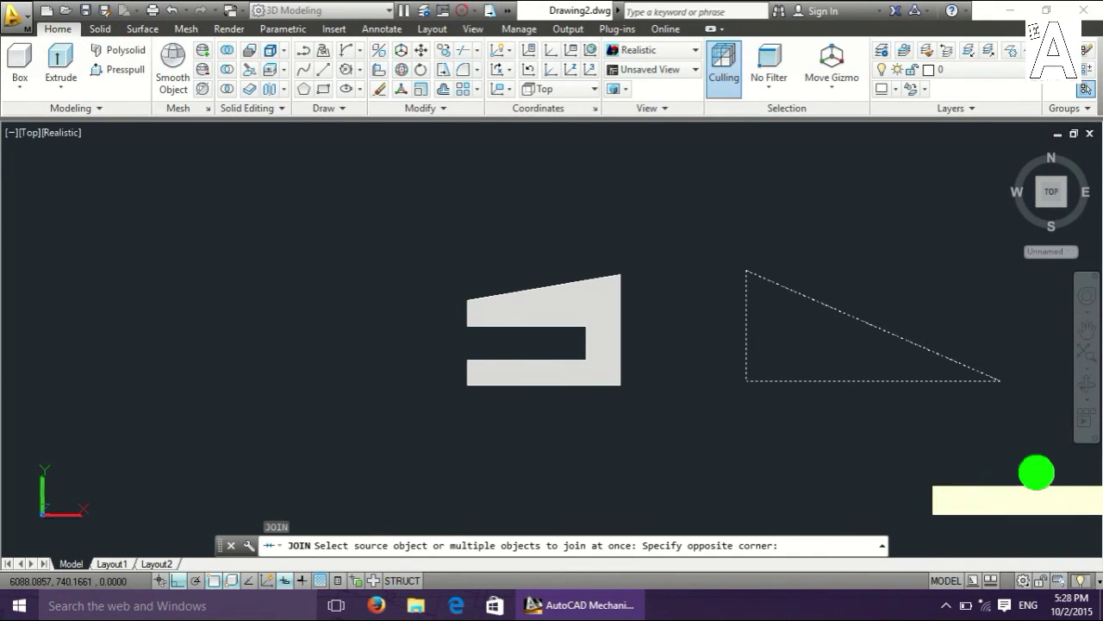
key("Return")
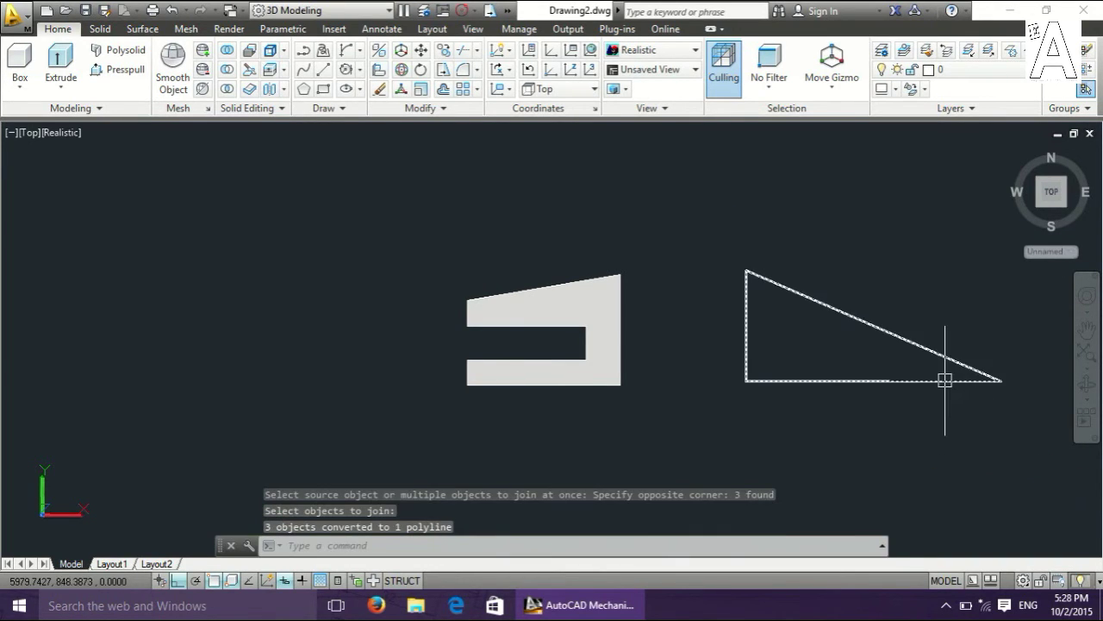
Extrude the triangle outline 200 units into a wedge solid.
mouse_move(1007, 383)
middle_mouse_down("shift")
mouse_move(834, 317)
mouse_move(827, 268)
middle_mouse_up("shift")
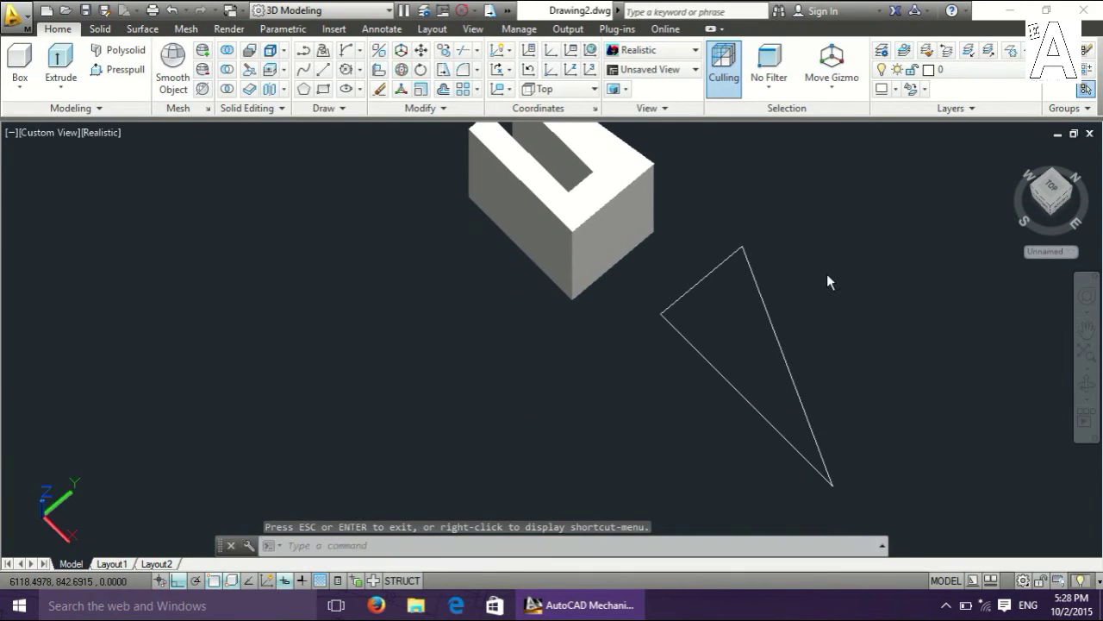
type("ext")
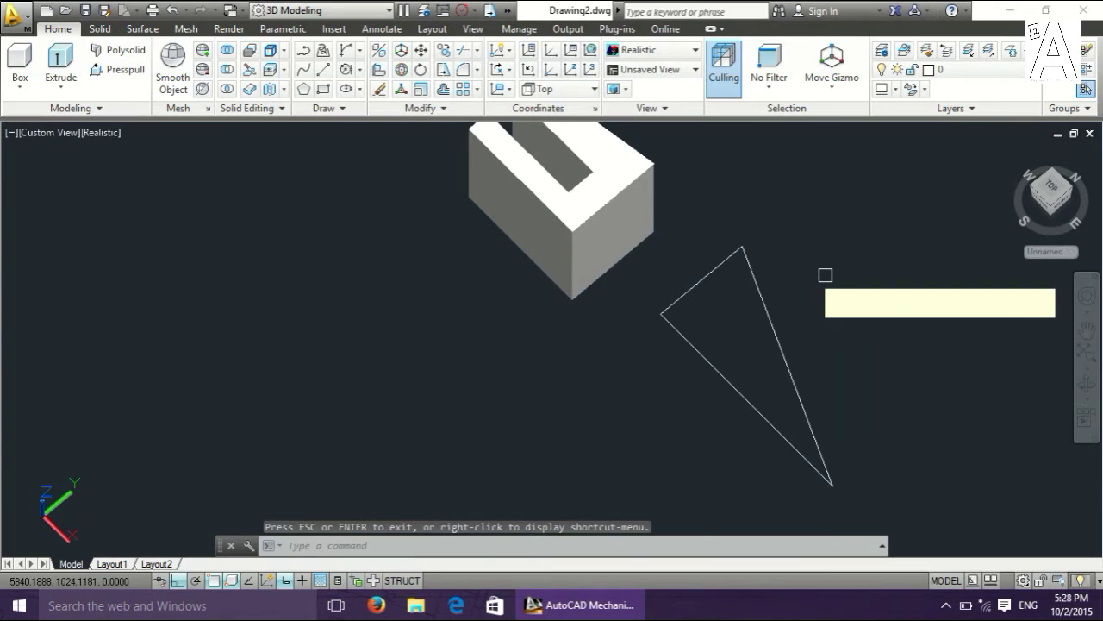
key("Return")
left_click(766, 308)
right_click(773, 314)
left_click(799, 324)
type("200")
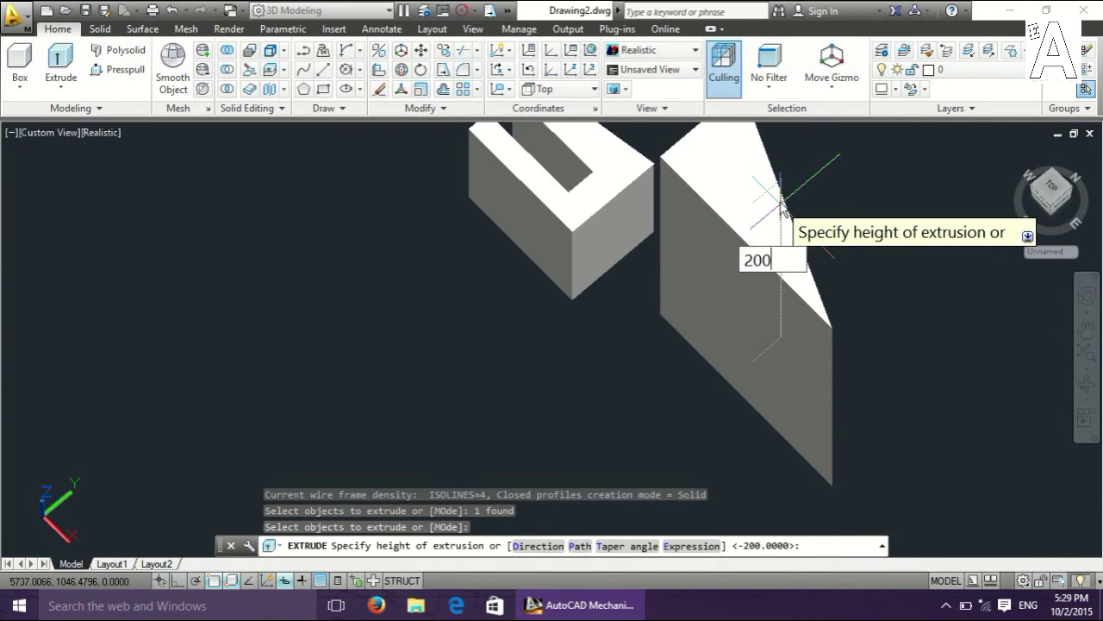
key("Return")
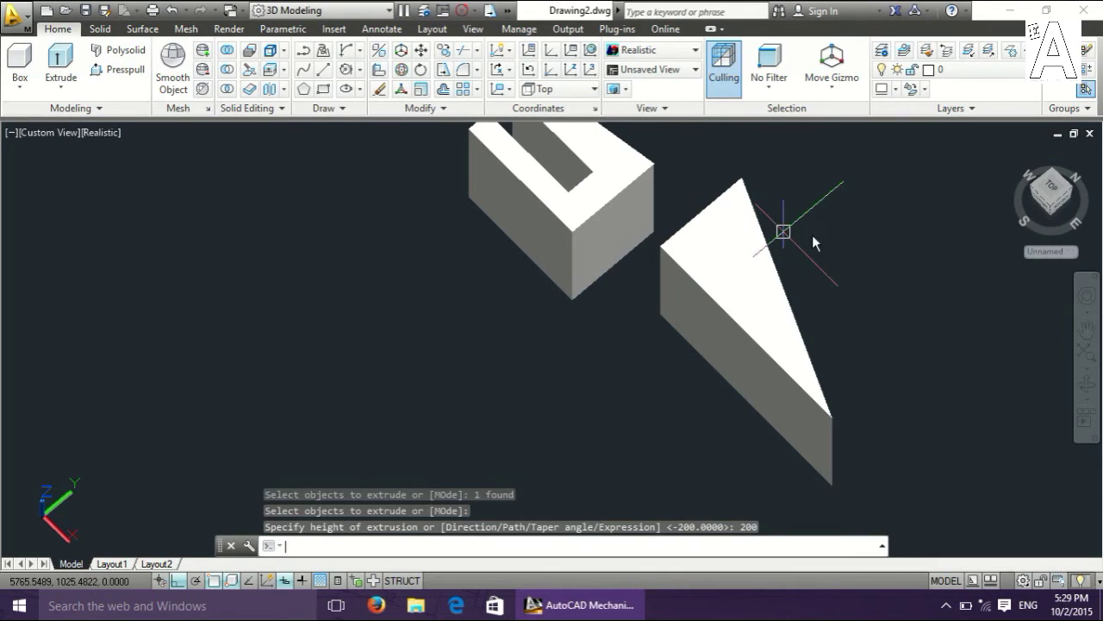
key("Escape")
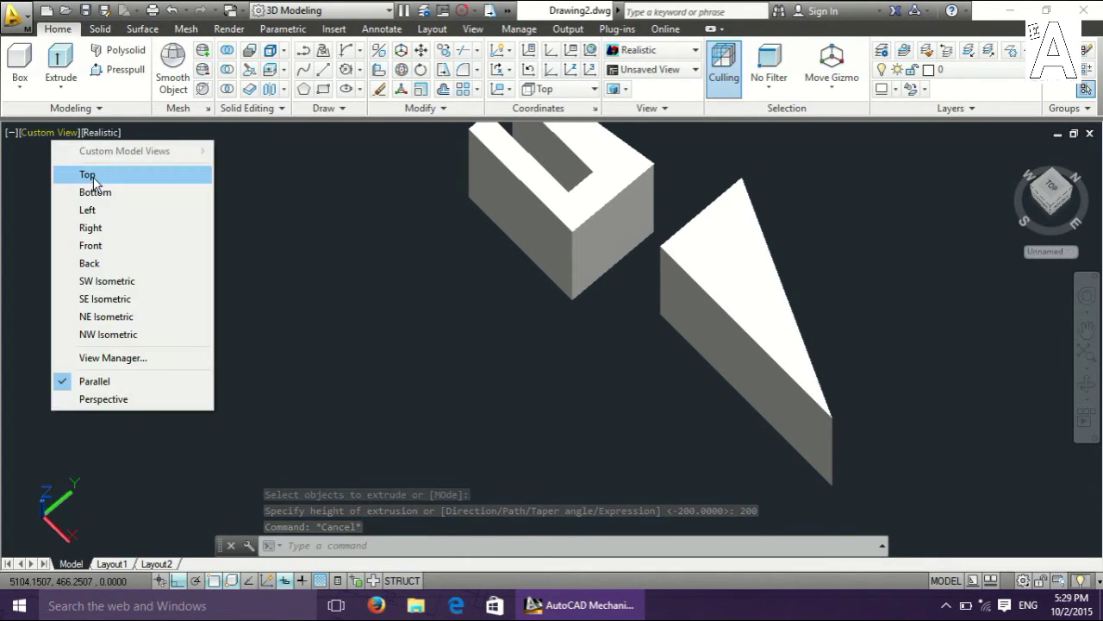
Switch to the Top view in 2D Wireframe style, undoing the last polyline operation.
left_click(87, 174)
scroll(1018, 495, "up", 5)
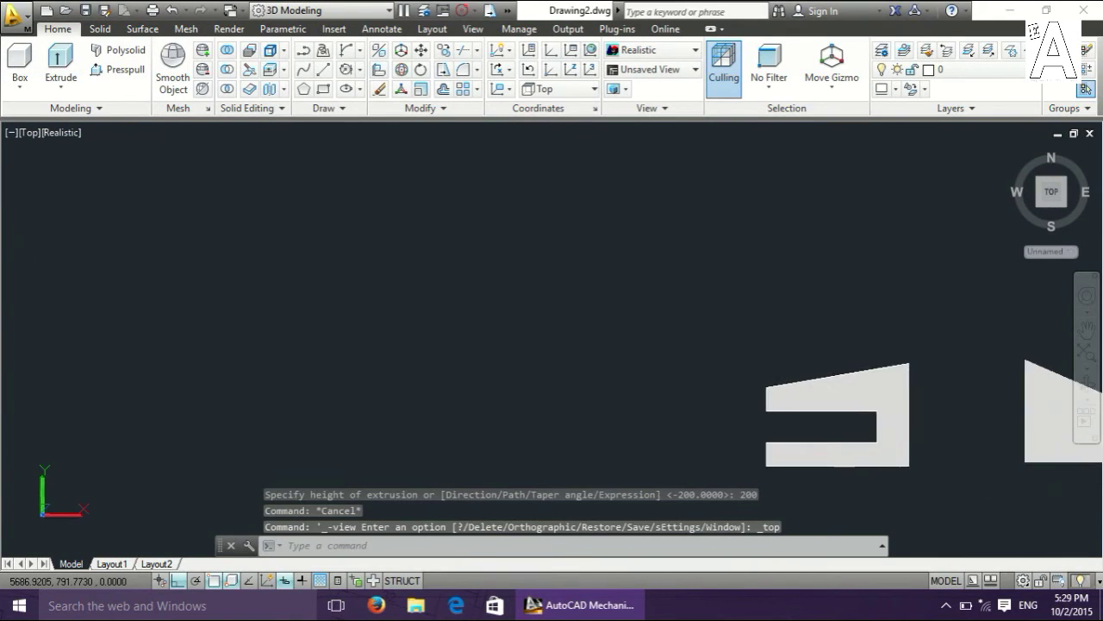
left_click(60, 133)
left_click(77, 172)
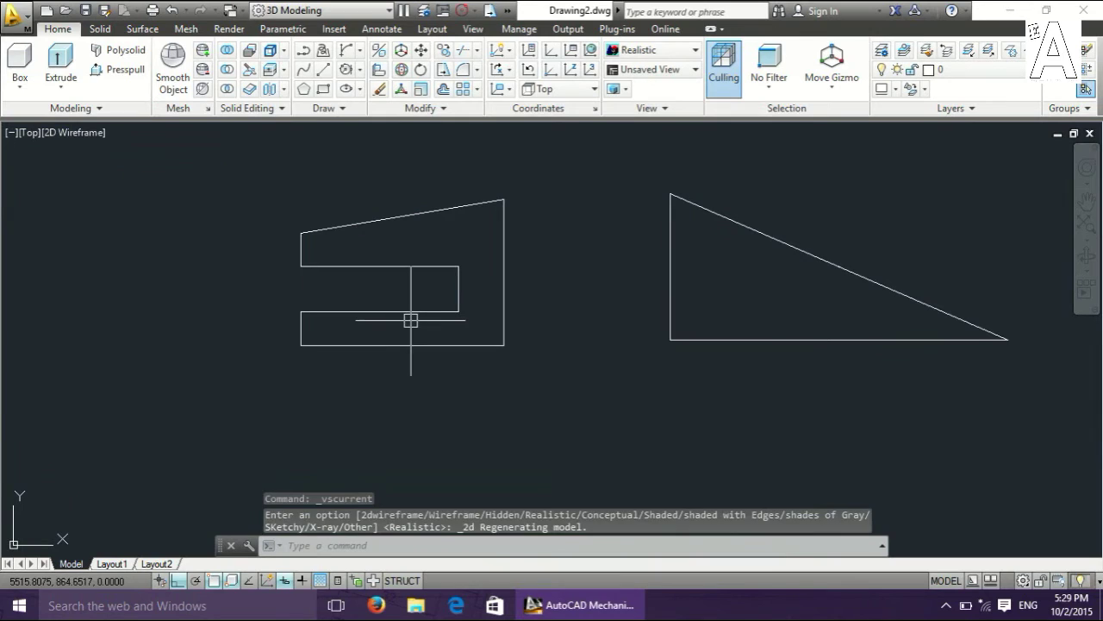
key("Escape")
key("Escape")
key("ctrl+z")
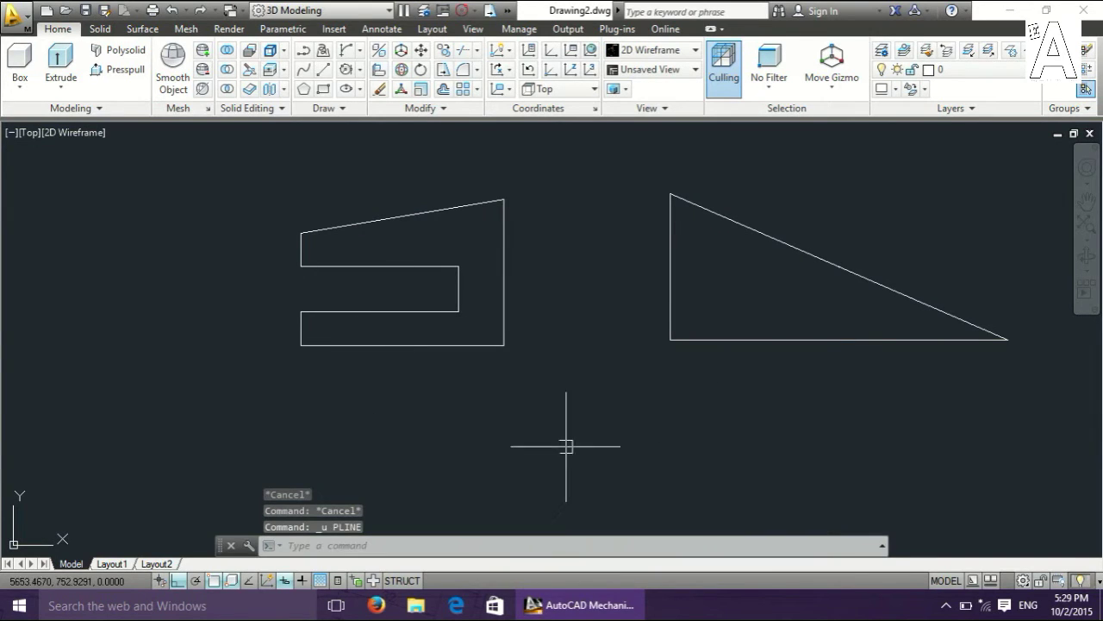
middle_click_drag(645, 449, 626, 312)
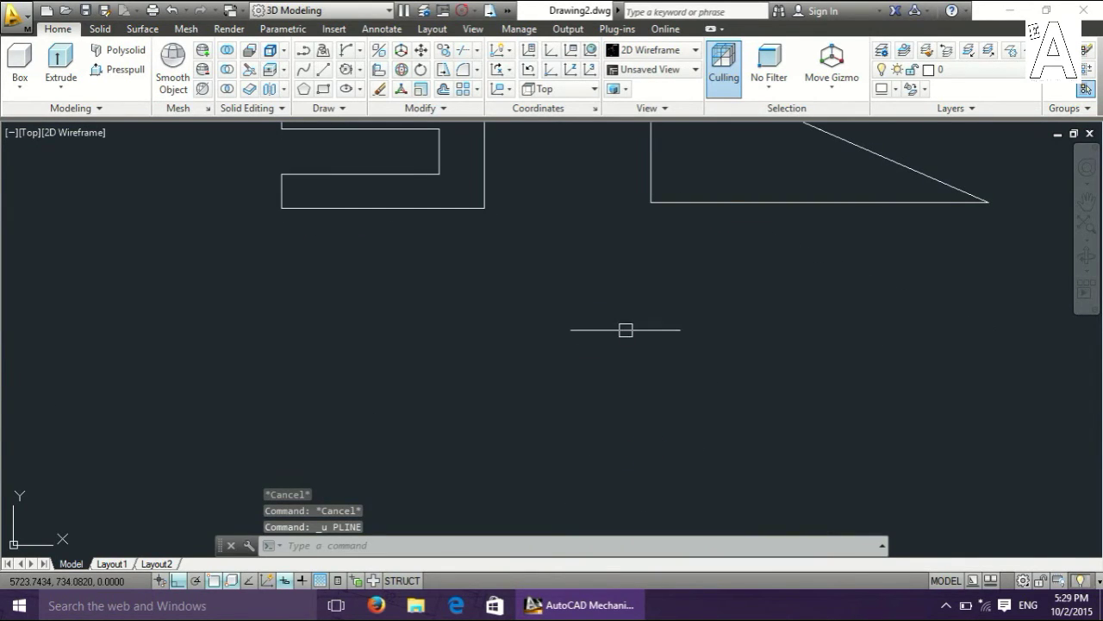
Draw a 60 by 60 square from four line segments below the profiles.
type("l")
key("Return")
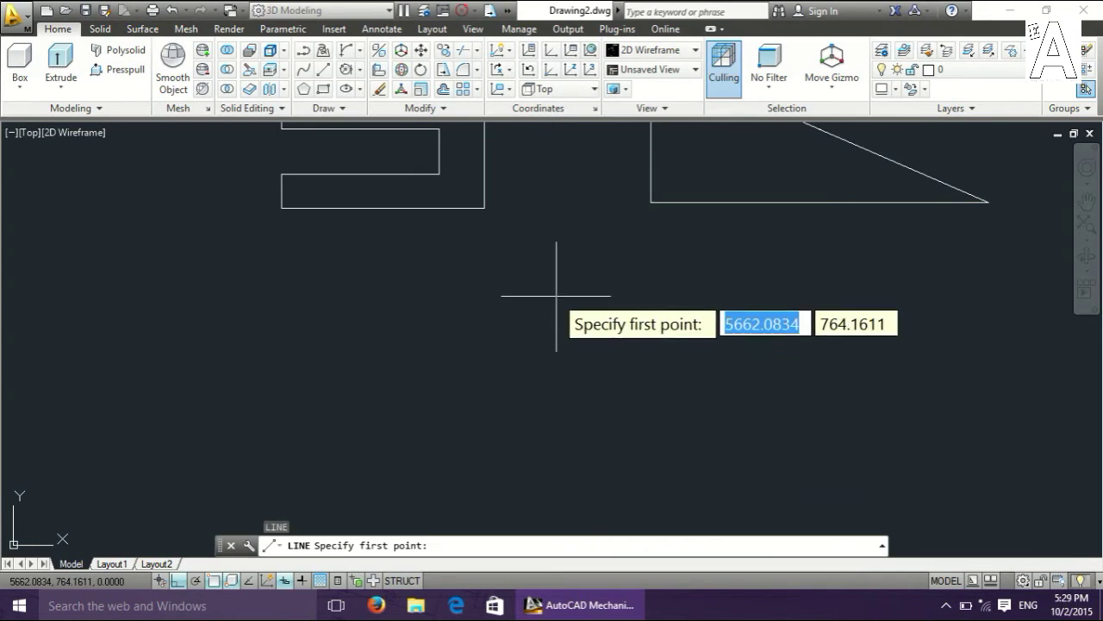
left_click(555, 292)
type("60")
key("Return")
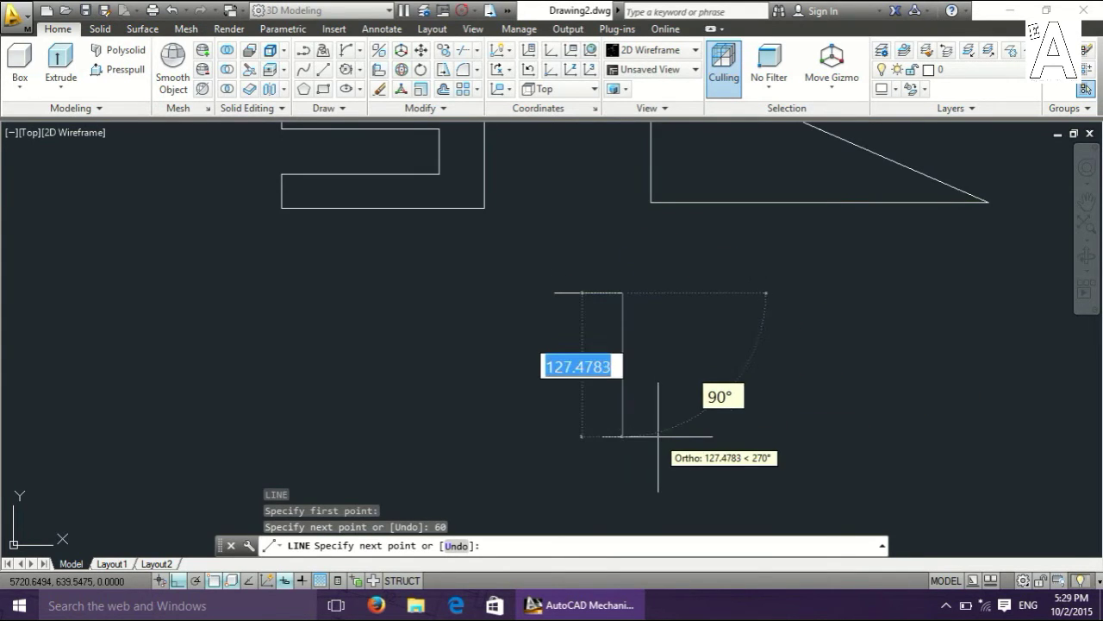
type("60")
key("Return")
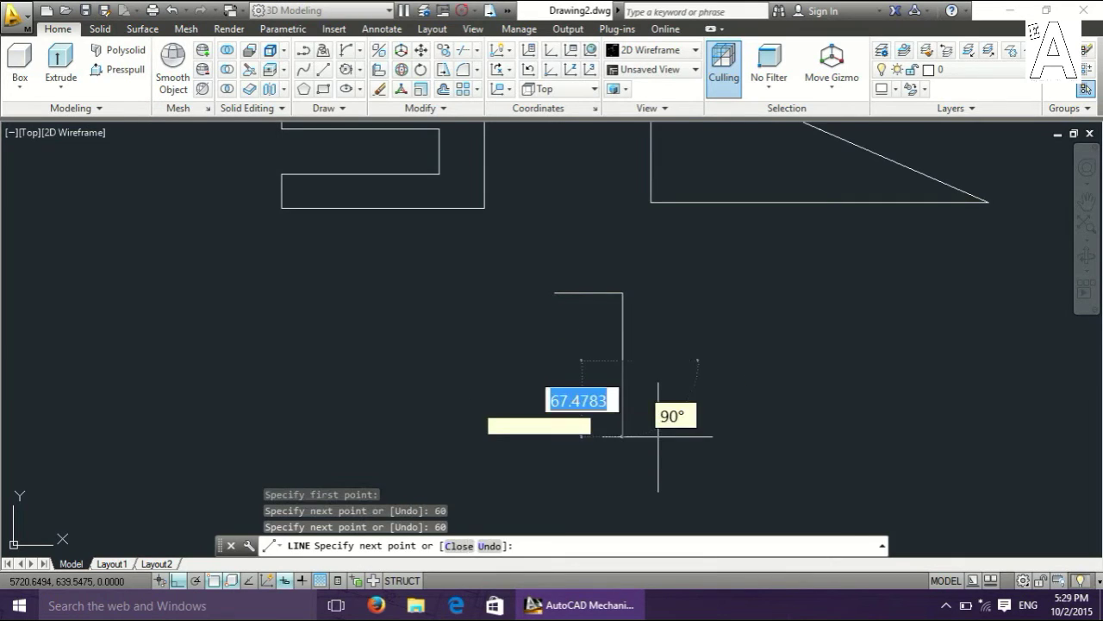
key("Return")
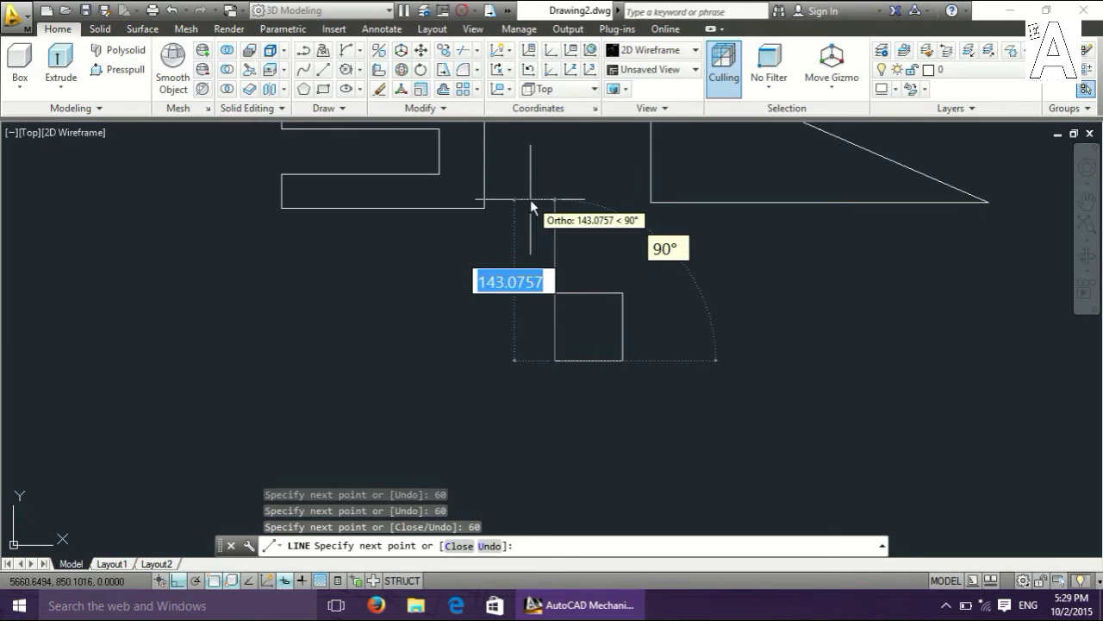
type("60")
key("Return")
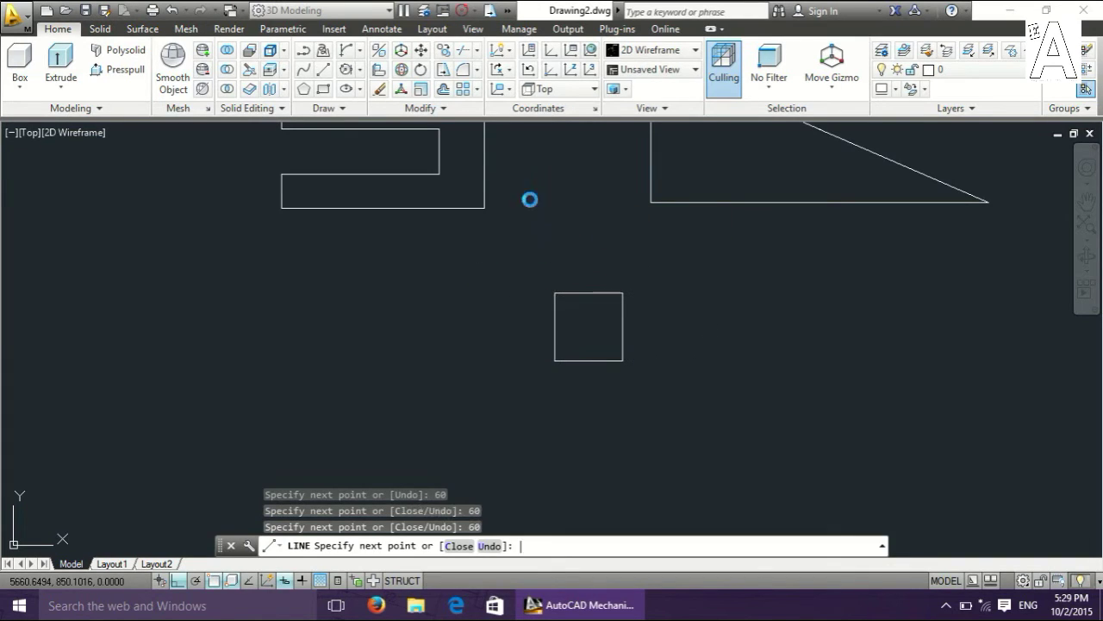
key("Escape")
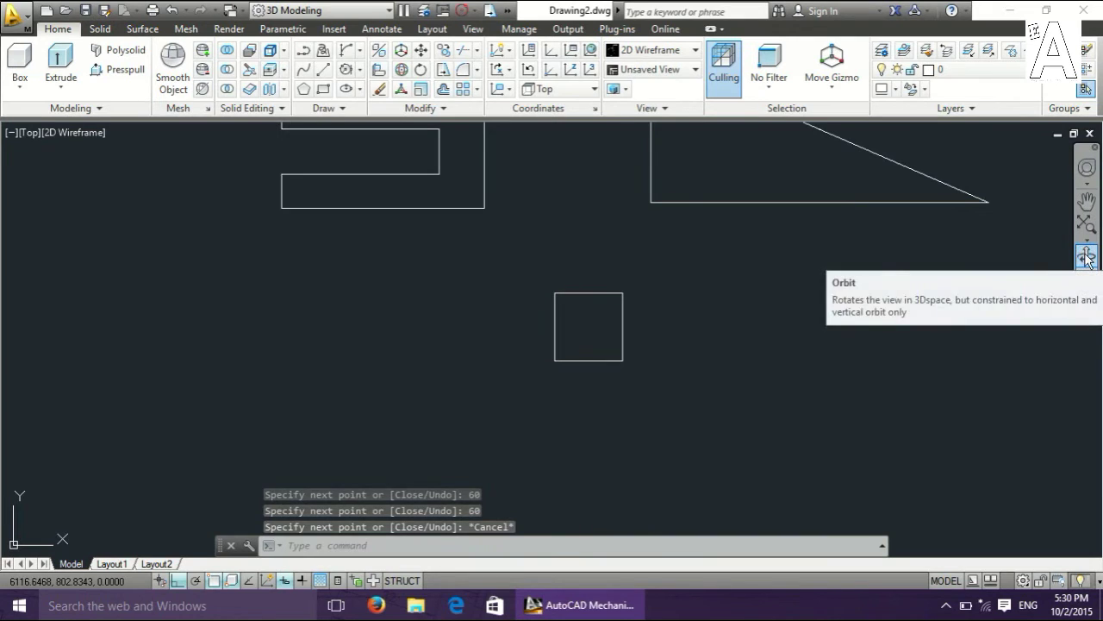
Join the square's four lines into one closed polyline.
left_click(1085, 258)
left_click_drag(1006, 276, 884, 270)
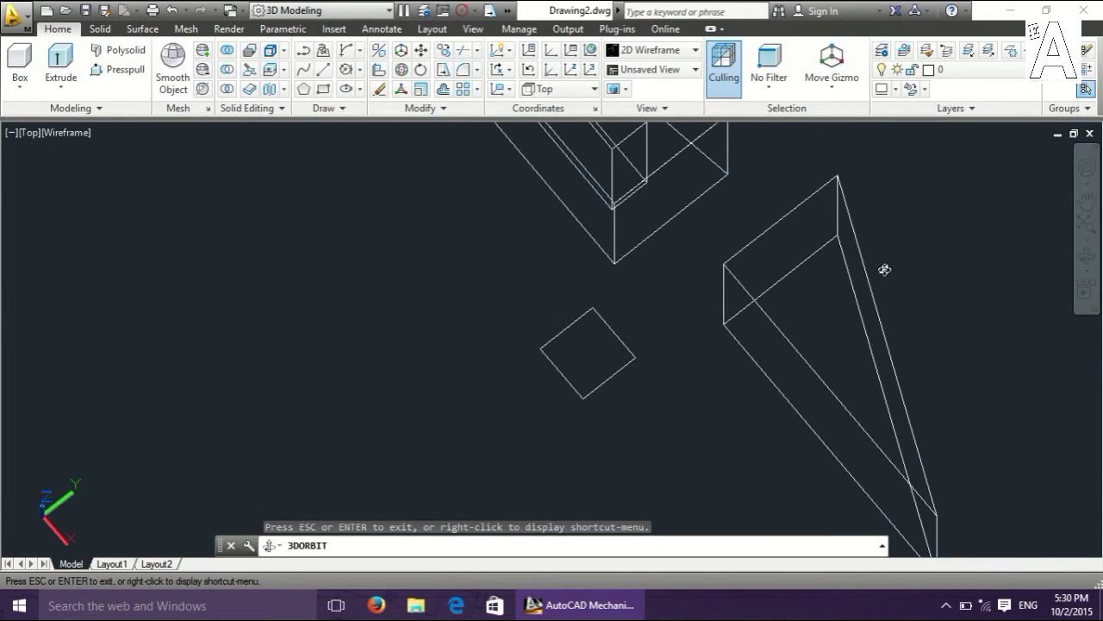
key("Escape")
key("Return")
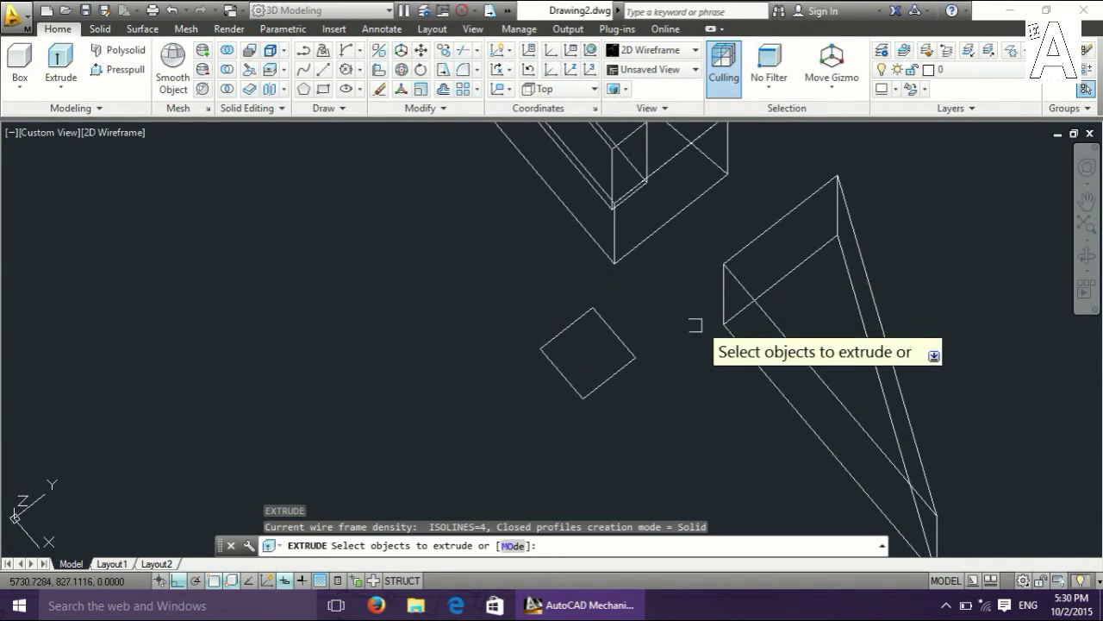
left_click(636, 356)
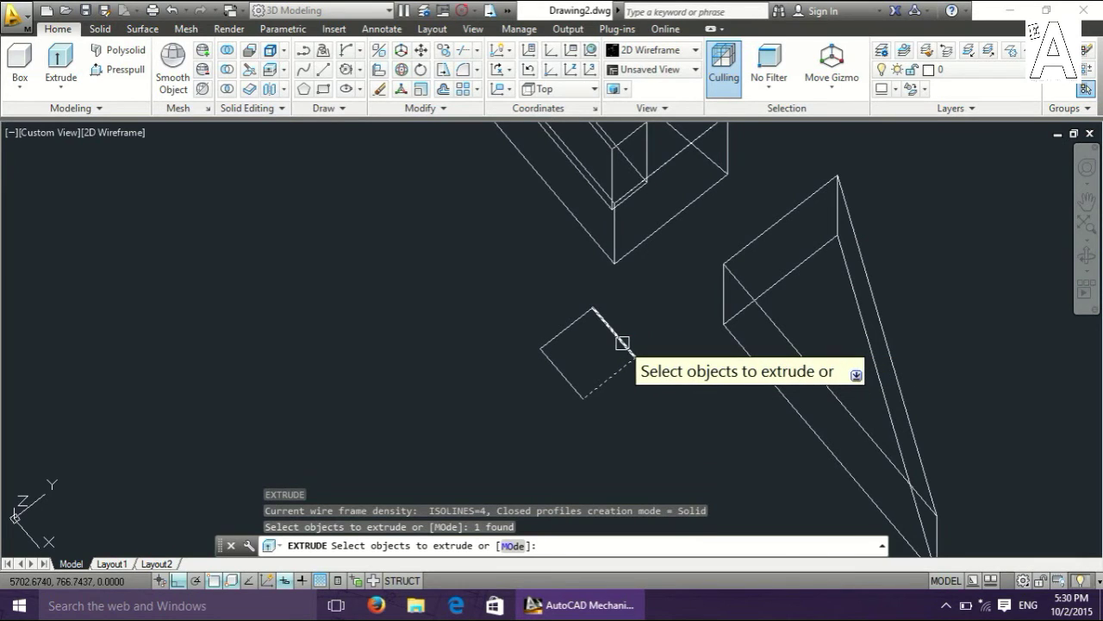
key("Escape")
key("Escape")
type("j")
key("Return")
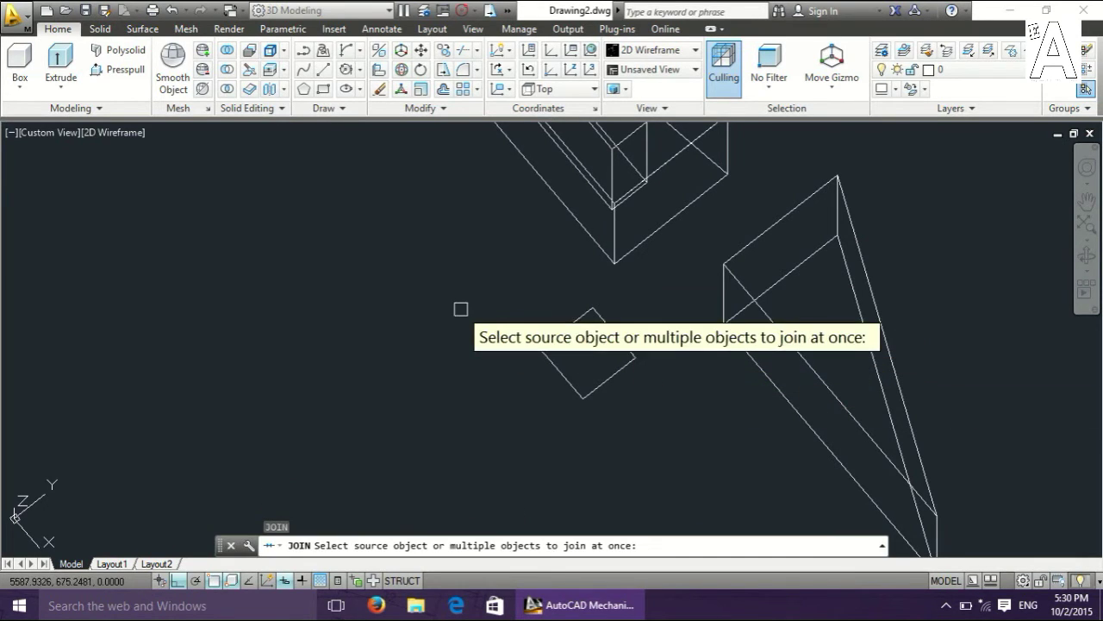
left_click(470, 286)
left_click(673, 413)
key("Return")
type("ext")
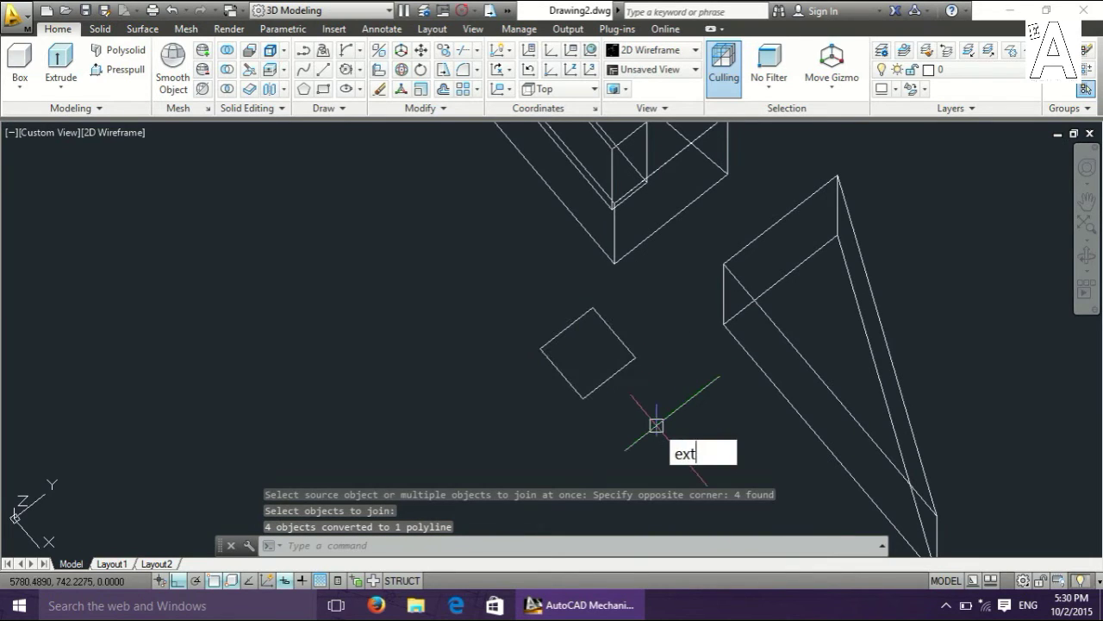
Extrude the square 180 units into a solid block and orbit to inspect it.
key("Return")
left_click(604, 380)
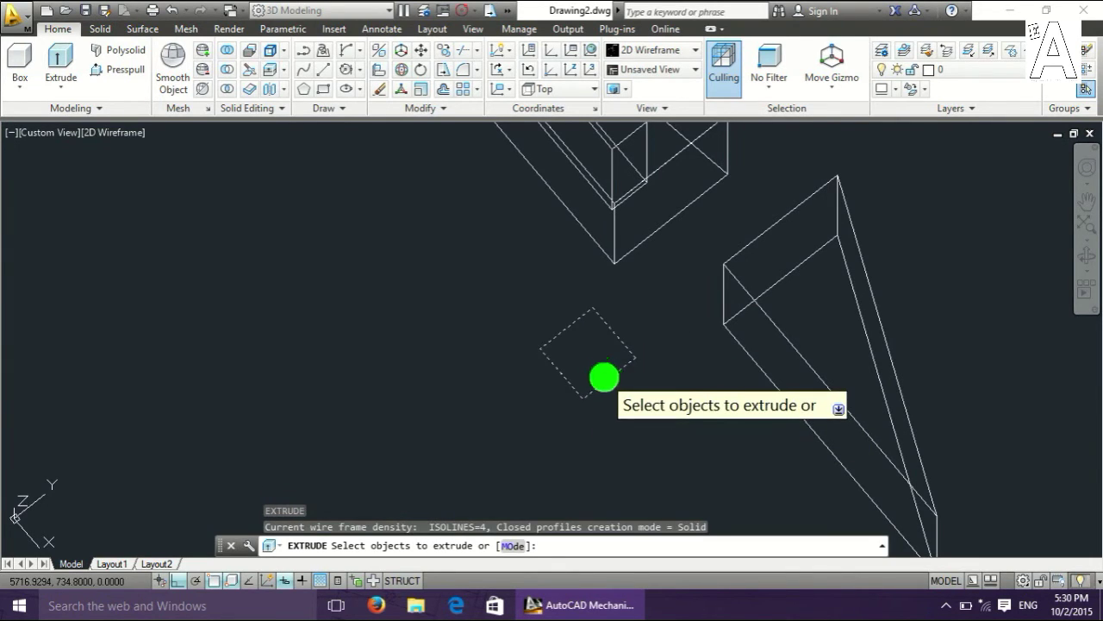
right_click(624, 372)
left_click(648, 387)
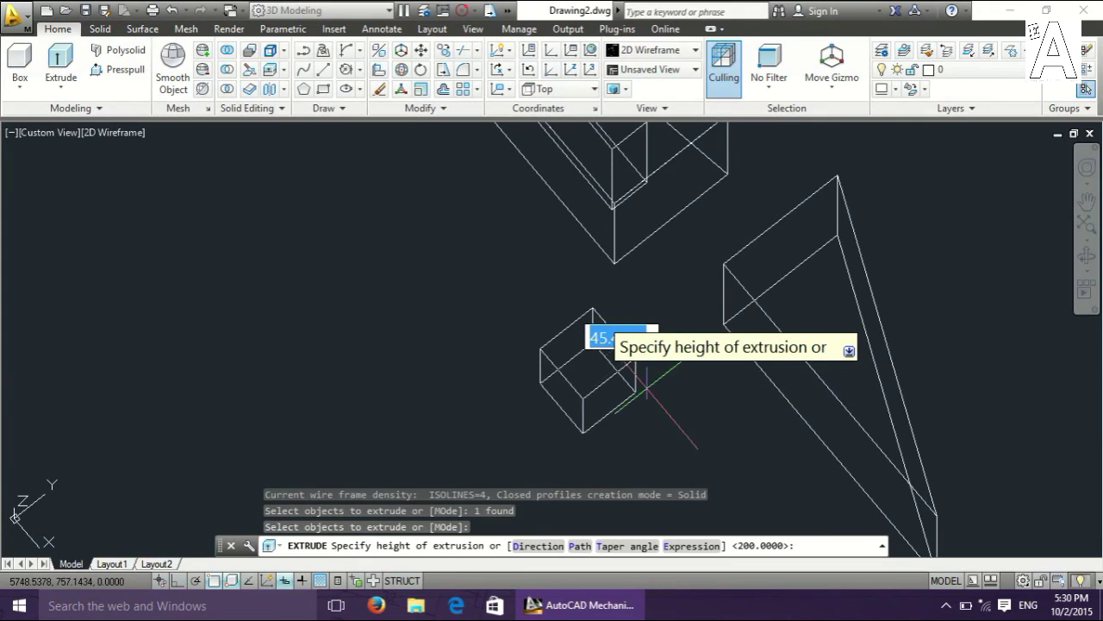
type("80")
key("Return")
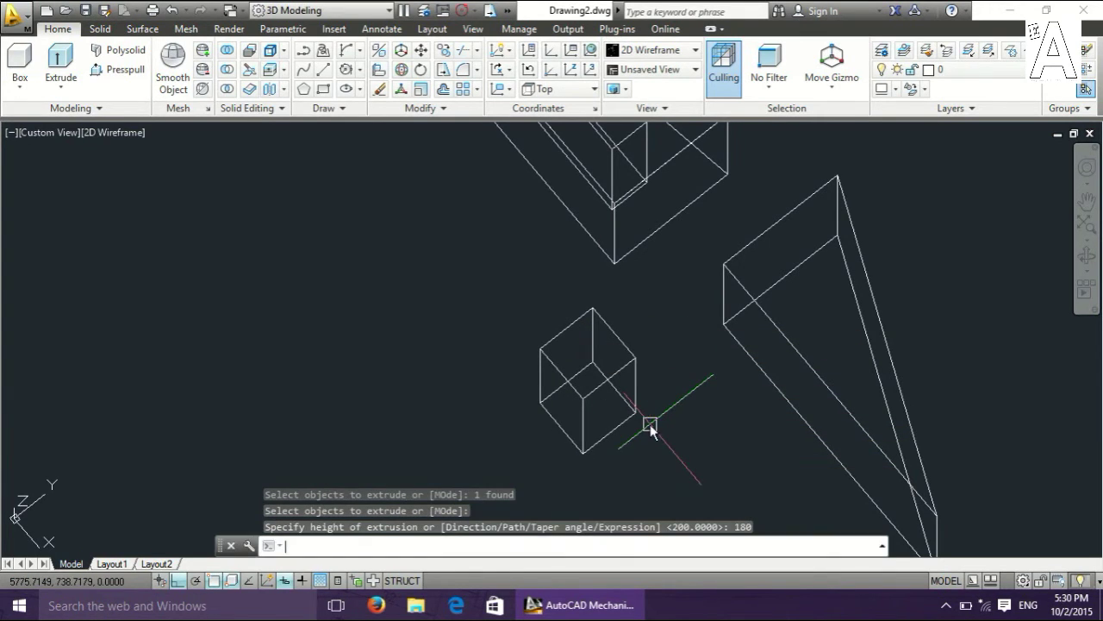
middle_click_drag(650, 424, 776, 362, "shift")
left_click(1087, 256)
mouse_move(857, 293)
left_mouse_down()
mouse_move(866, 323)
mouse_move(852, 330)
mouse_move(839, 310)
mouse_move(891, 350)
mouse_move(885, 343)
left_mouse_up()
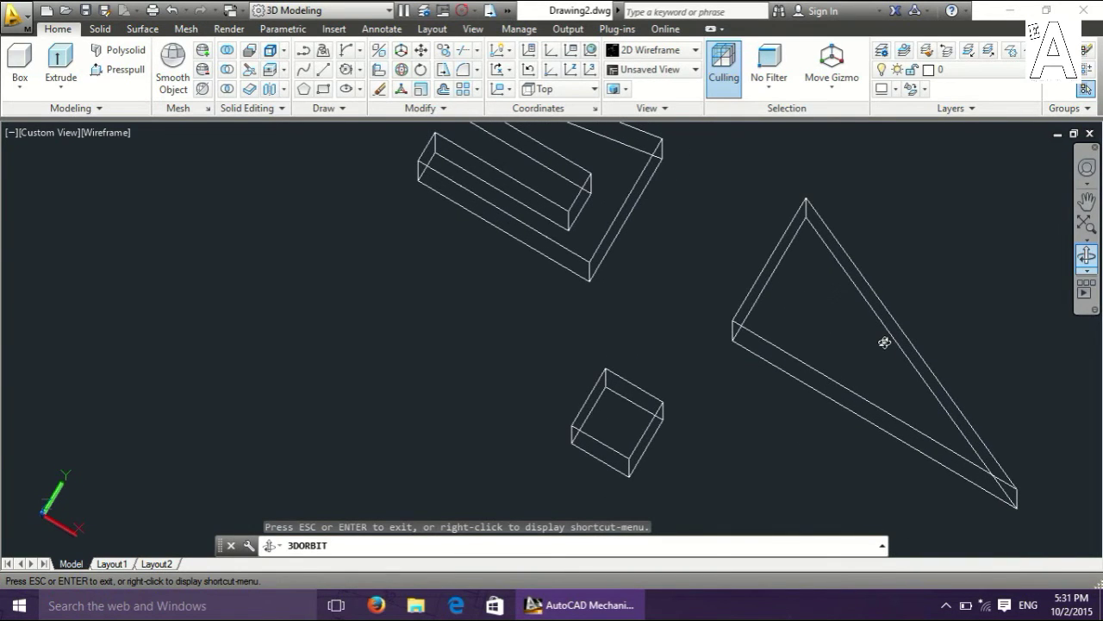
Try moving the small box up along Z, then undo that move.
key("Escape")
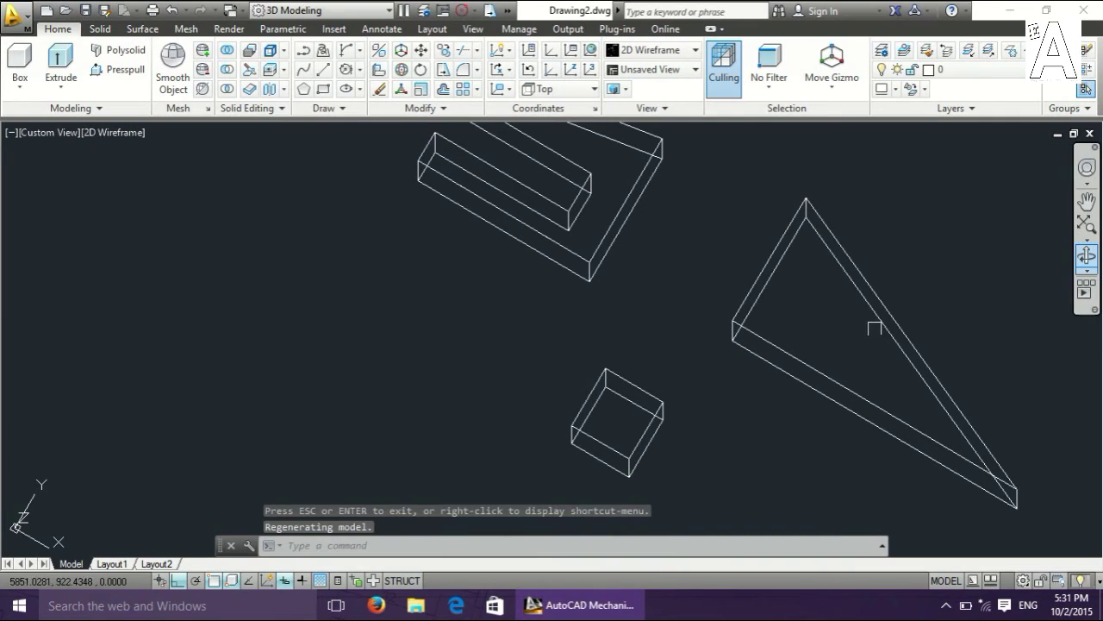
type("m")
key("Return")
left_click(629, 457)
key("Return")
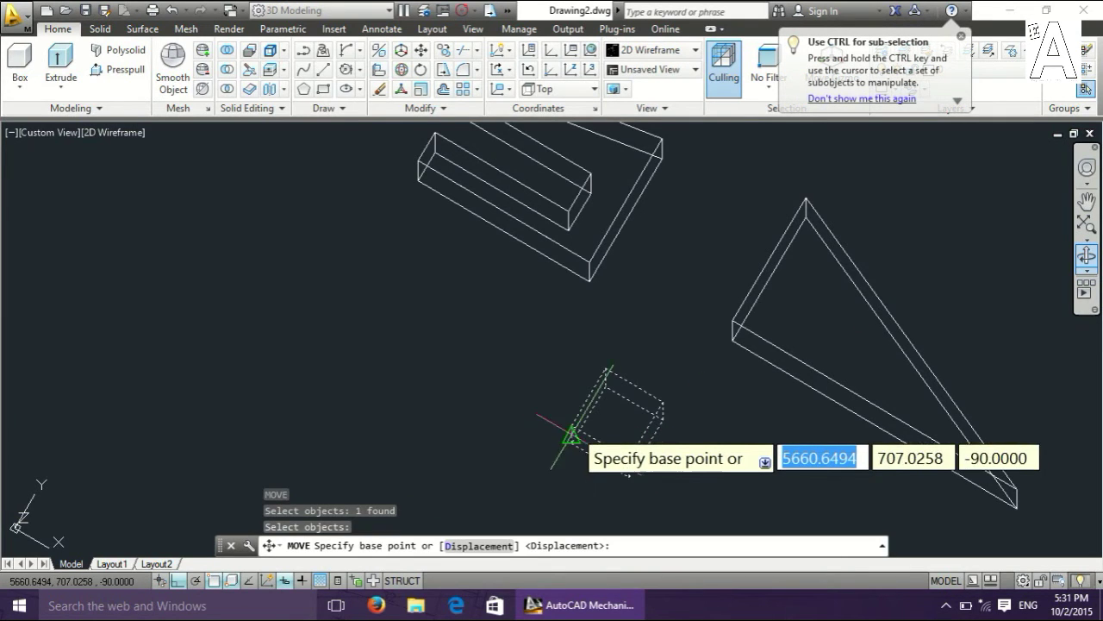
scroll(571, 424, "up", 2)
left_click(571, 424)
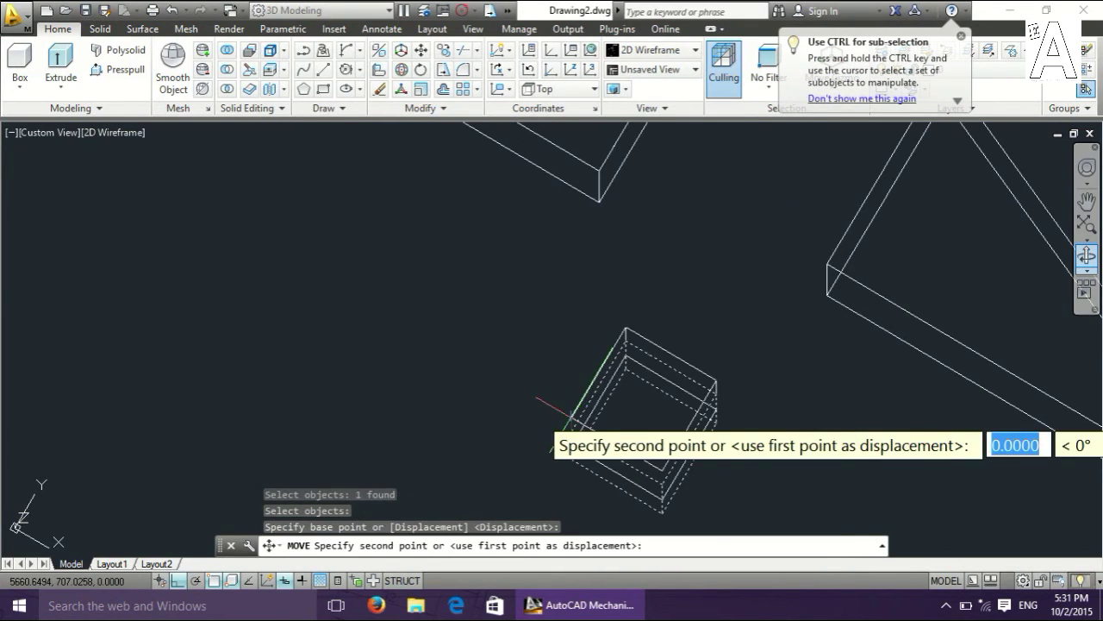
scroll(569, 422, "up", 3)
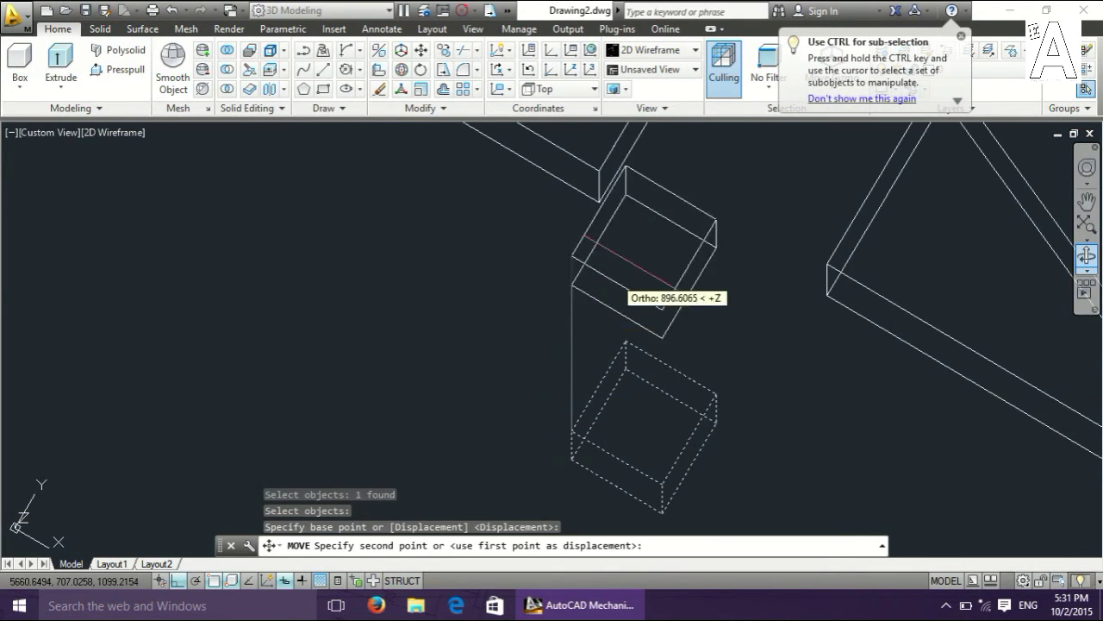
left_click(601, 173)
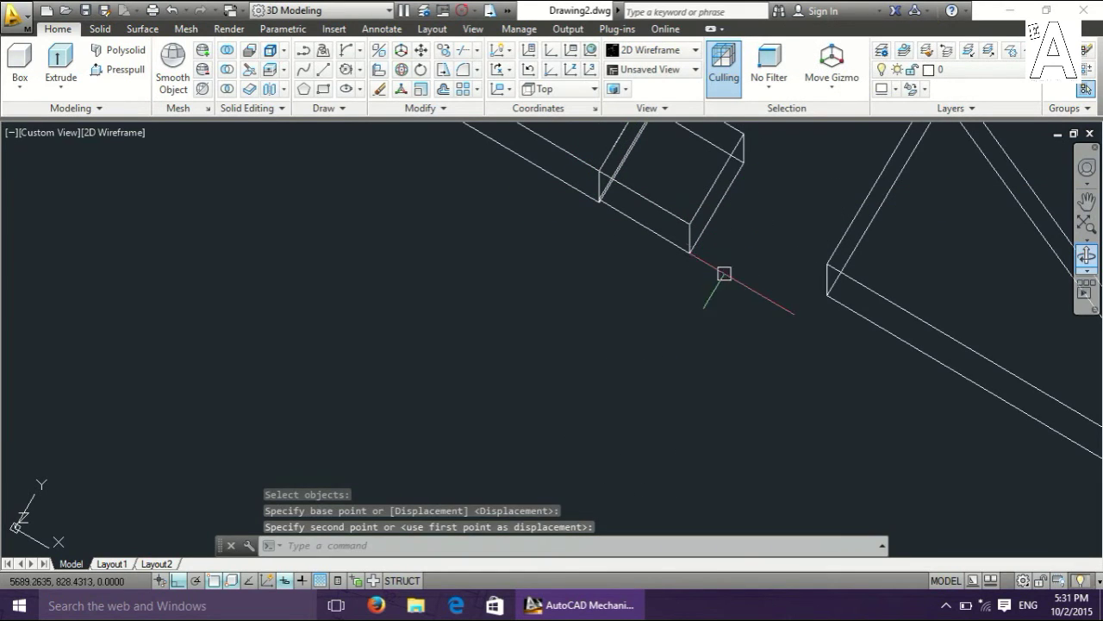
key("ctrl+z")
Move the small box 15 units so it sits at the bar's end.
type("m")
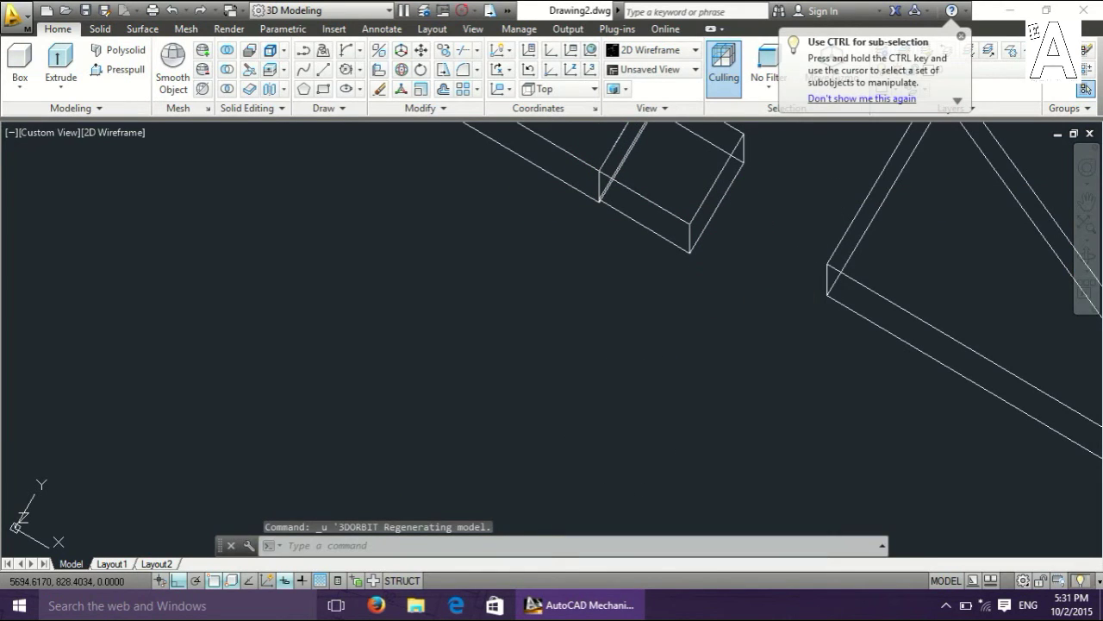
key("Return")
left_click(703, 198)
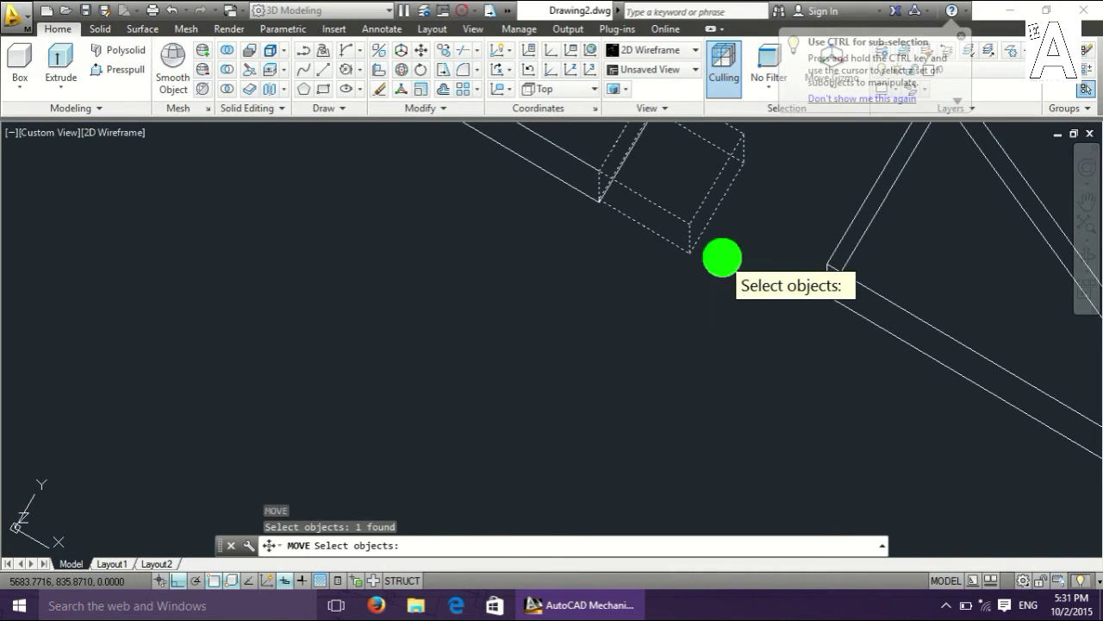
key("Return")
mouse_move(685, 227)
middle_mouse_down()
mouse_move(685, 215)
mouse_move(610, 317)
middle_mouse_up()
left_click(613, 310)
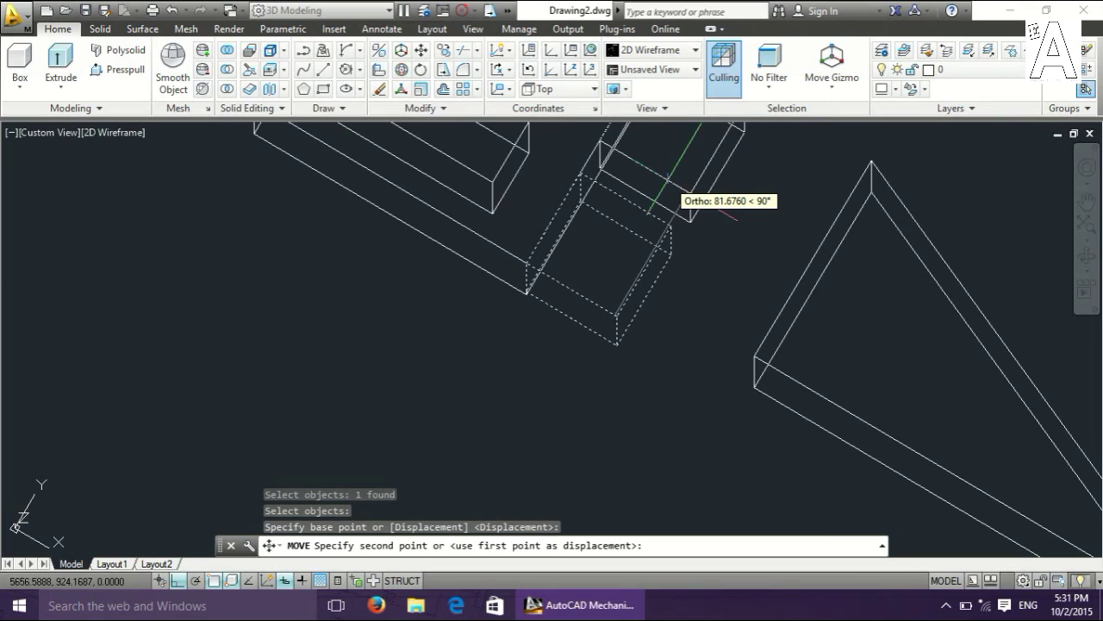
type("15")
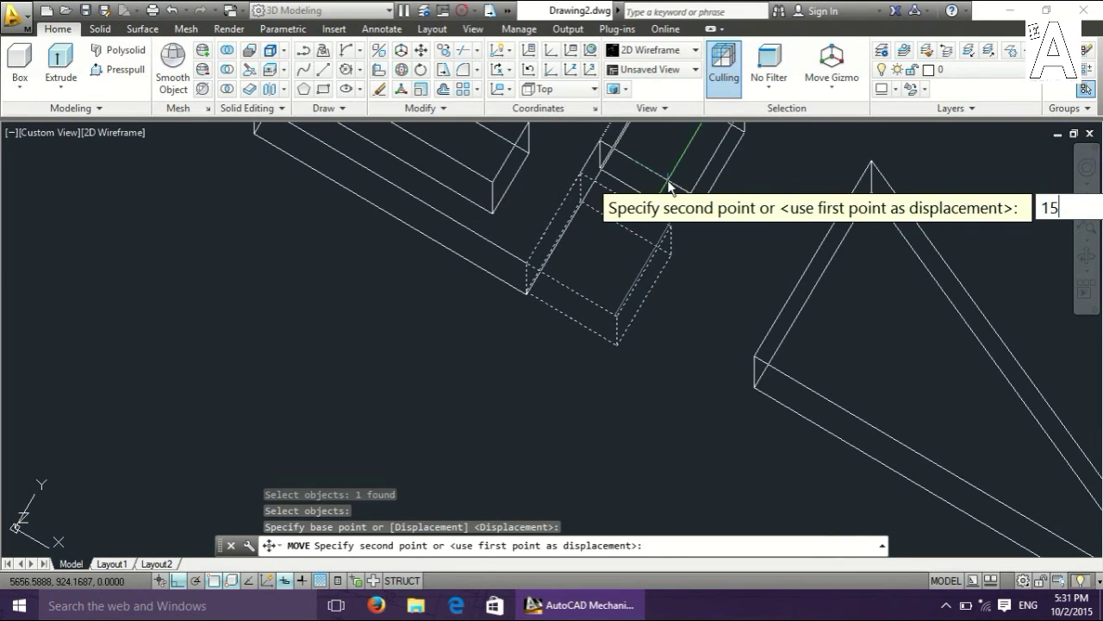
key("Return")
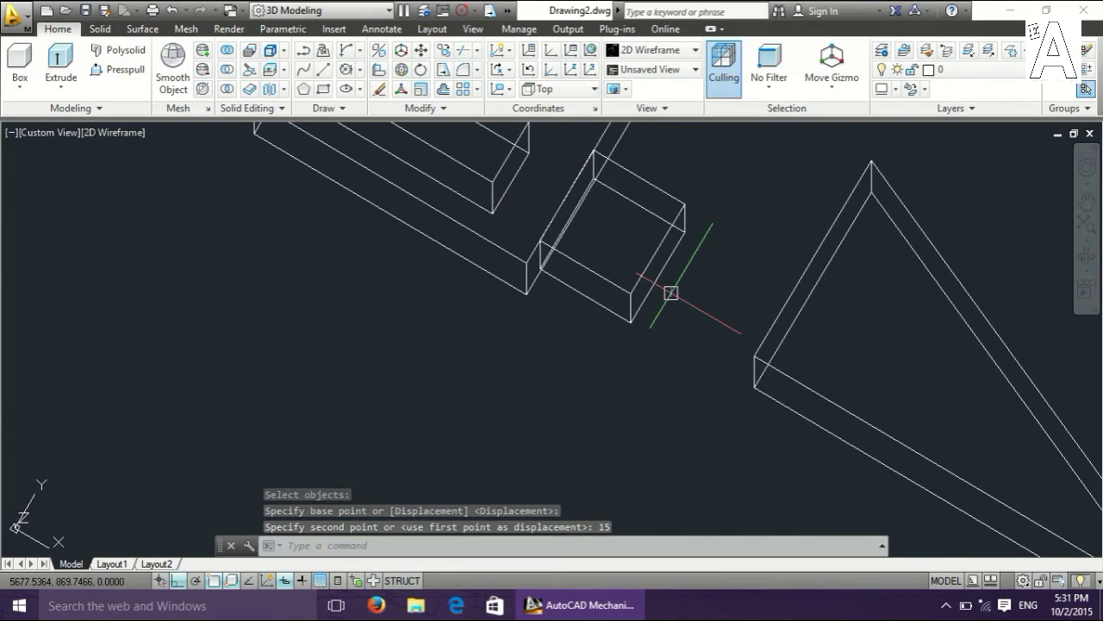
type("m")
key("Return")
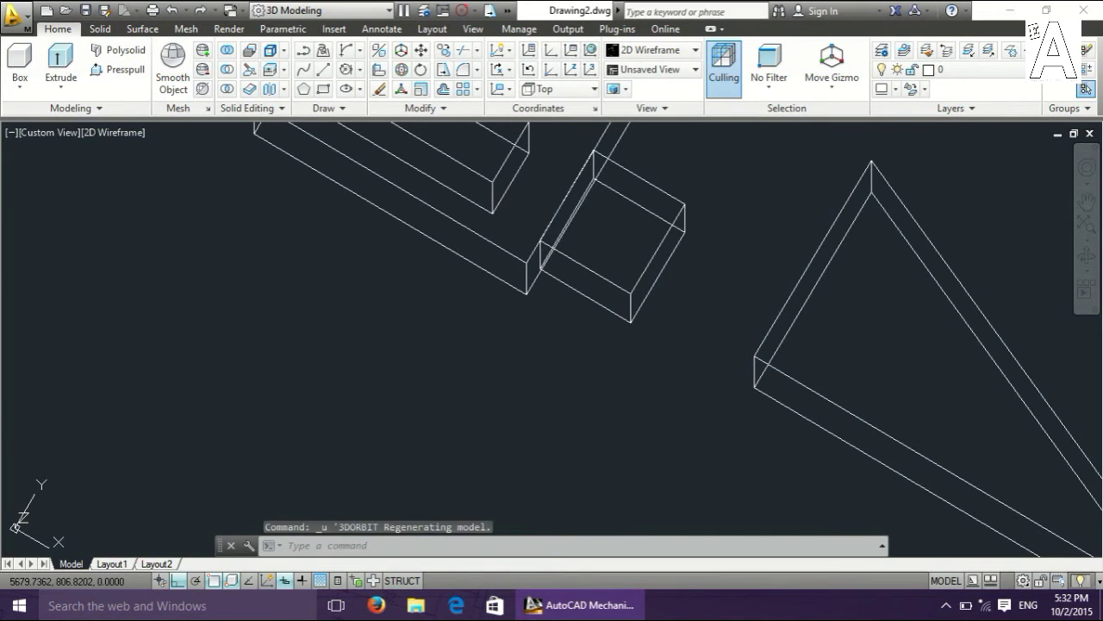
left_click(650, 256)
Lower the small block 10 units along Z.
key("Return")
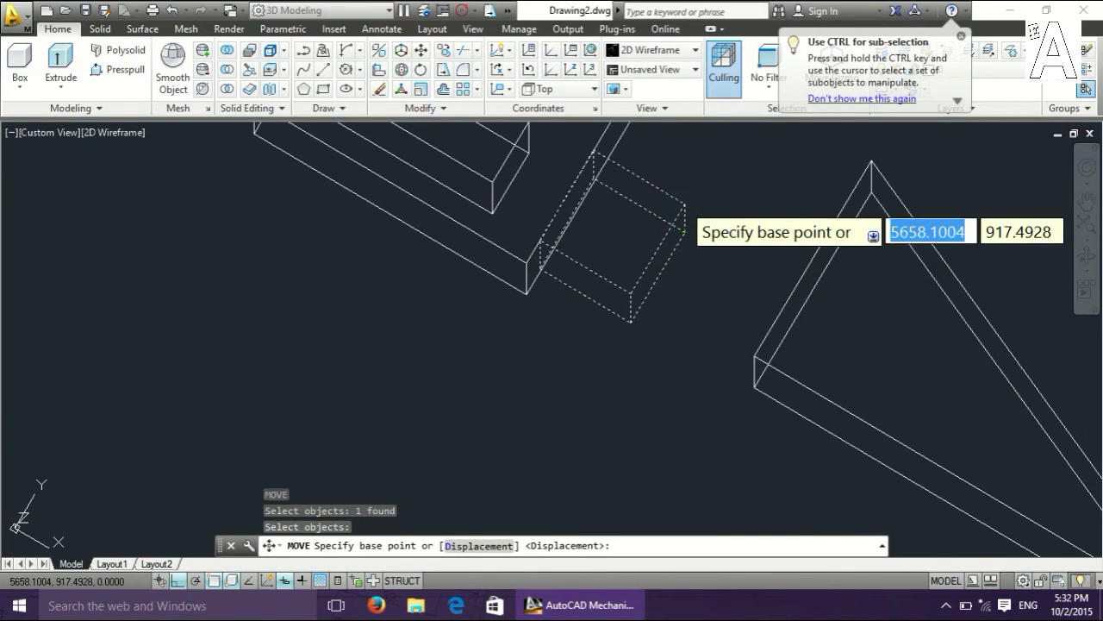
left_click(685, 207)
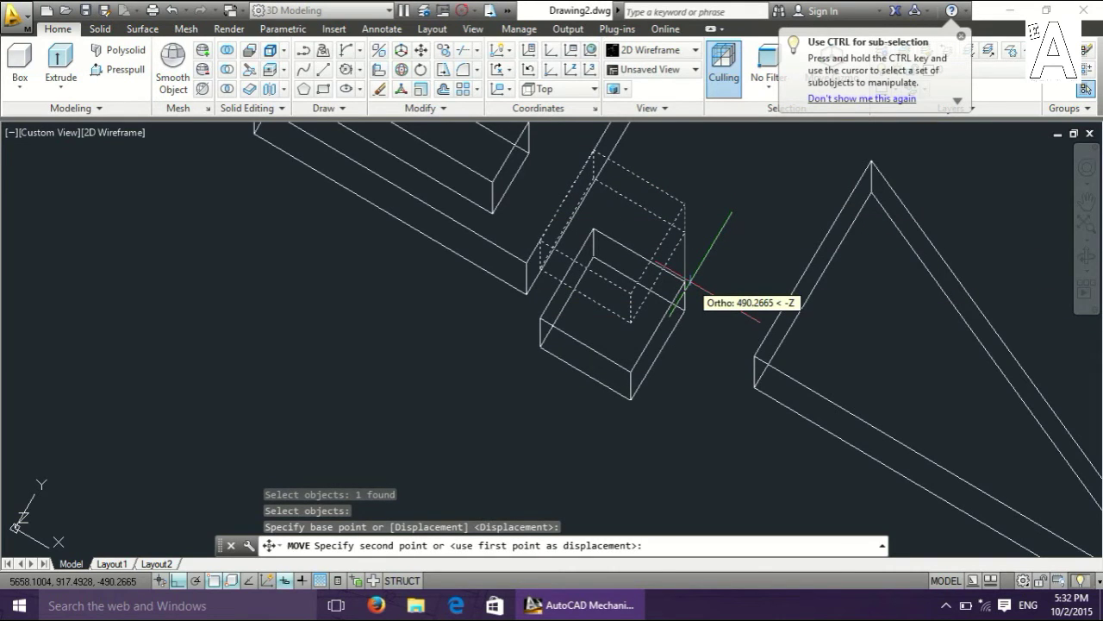
type("10")
key("Return")
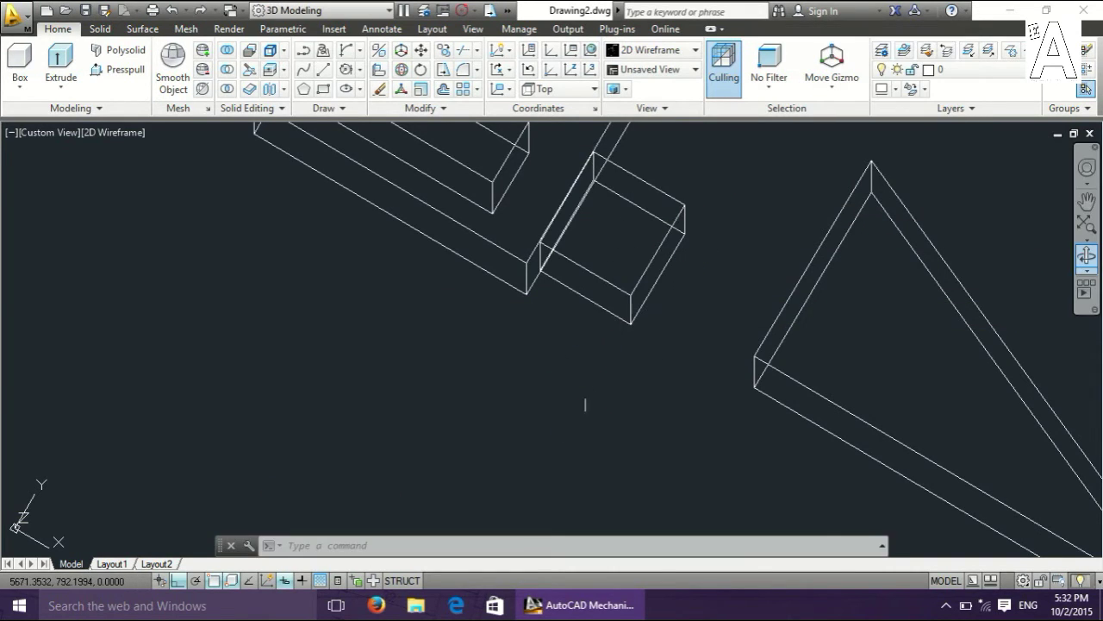
Move the triangular wedge corner-to-corner against the block and bar.
key("Return")
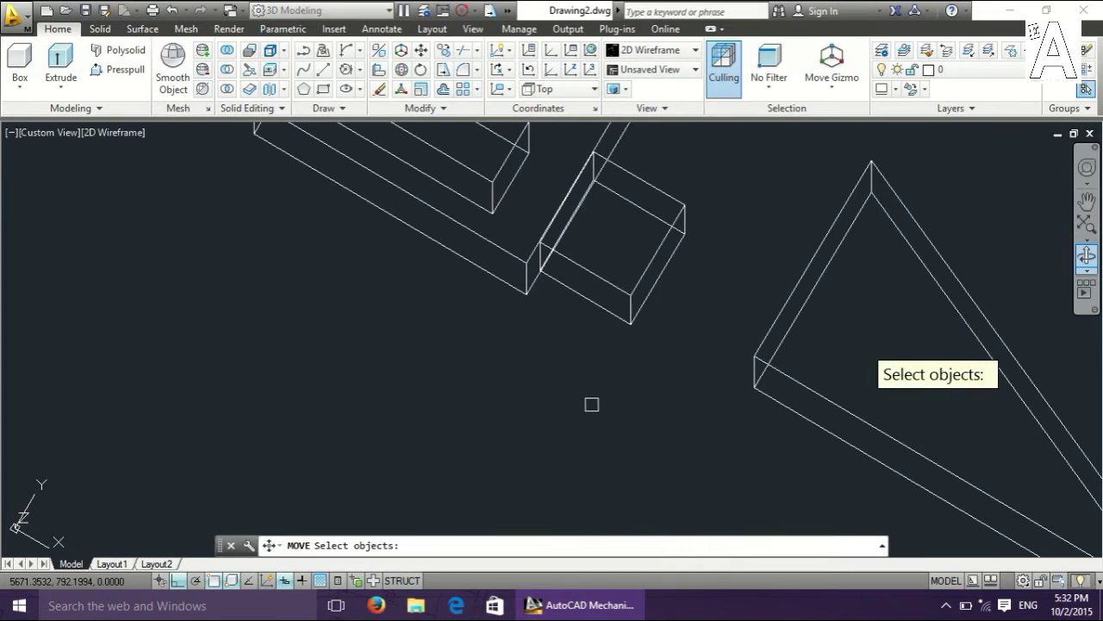
left_click(833, 402)
key("Return")
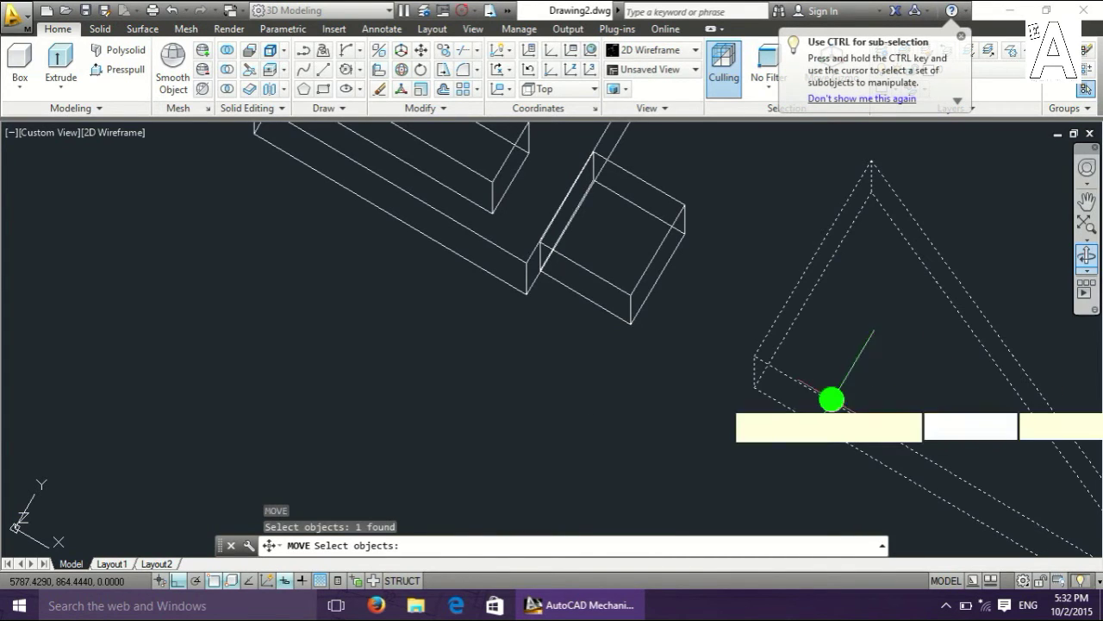
left_click(754, 354)
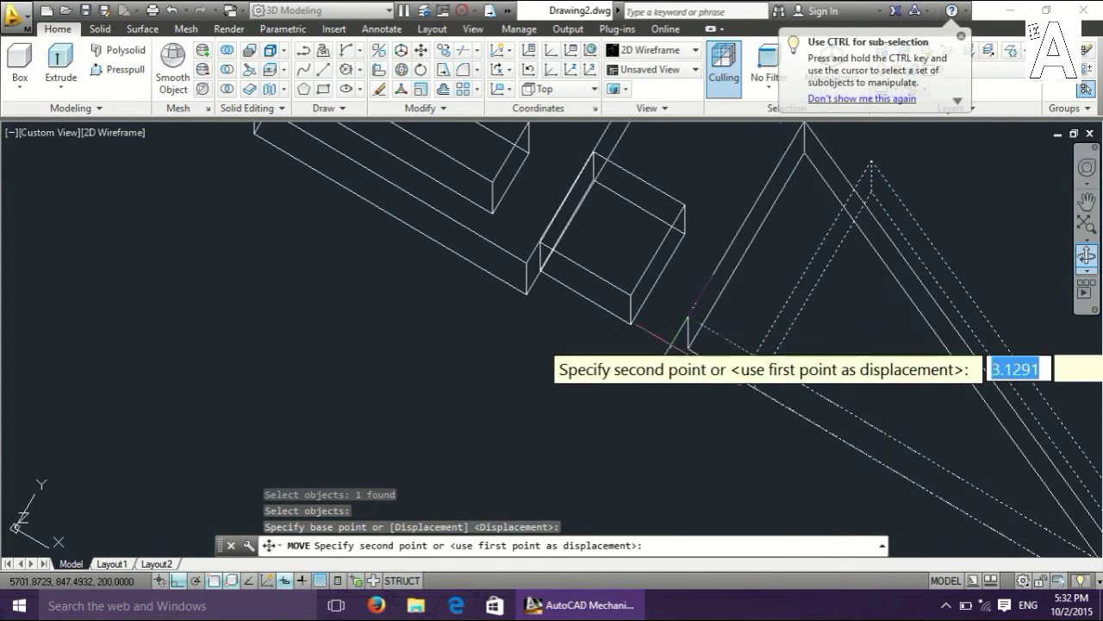
left_click(527, 263)
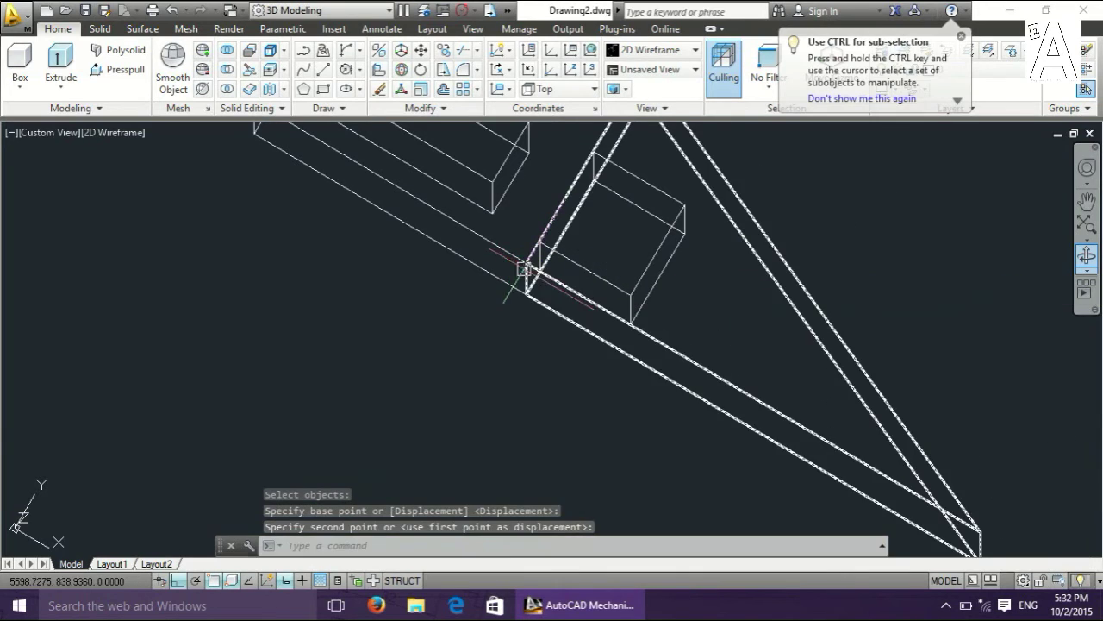
Switch the viewport to the Top view.
left_click(74, 131)
left_click(103, 173)
scroll(1017, 483, "up", 2)
Draw a radius 20 circle centred 30 units left of the square's right-edge midpoint.
scroll(1034, 491, "up", 6)
middle_click_drag(869, 443, 584, 355)
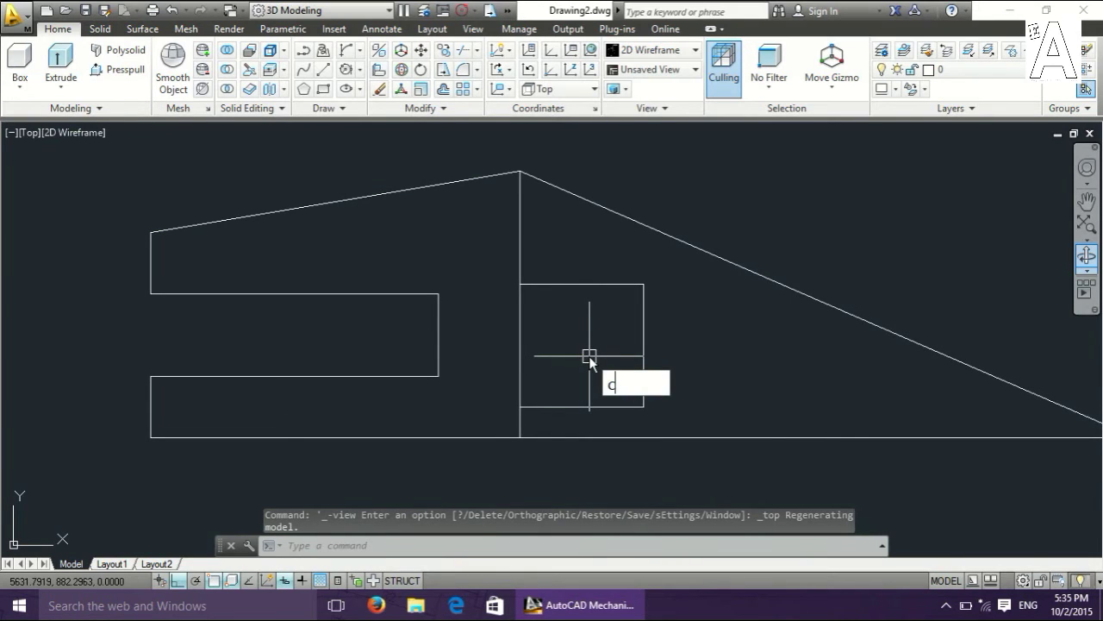
type("c")
key("Return")
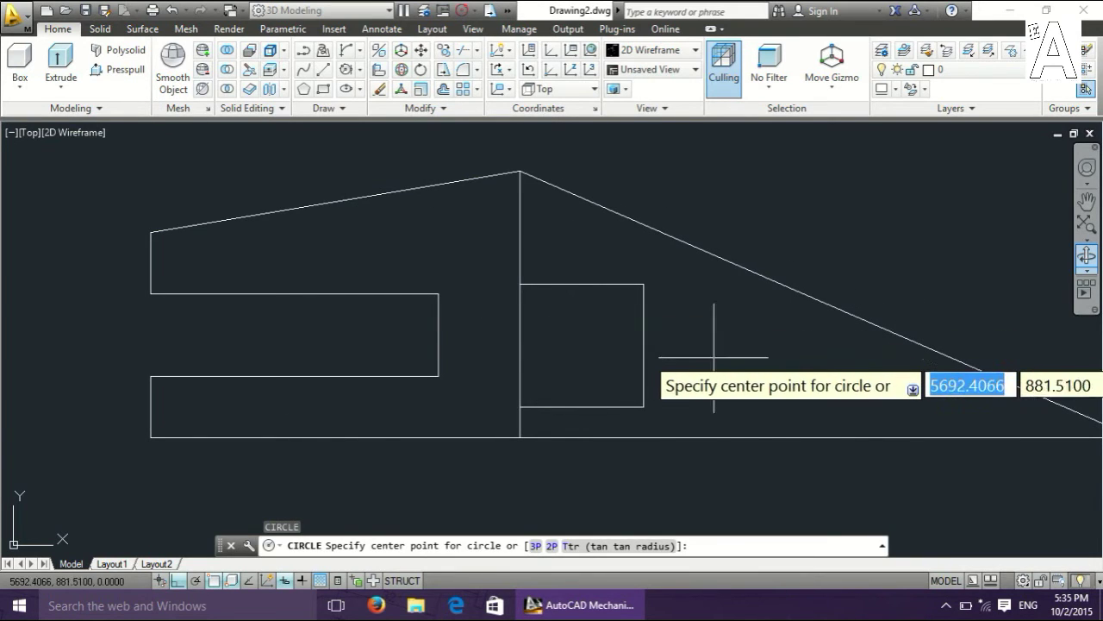
right_click(719, 362, "shift")
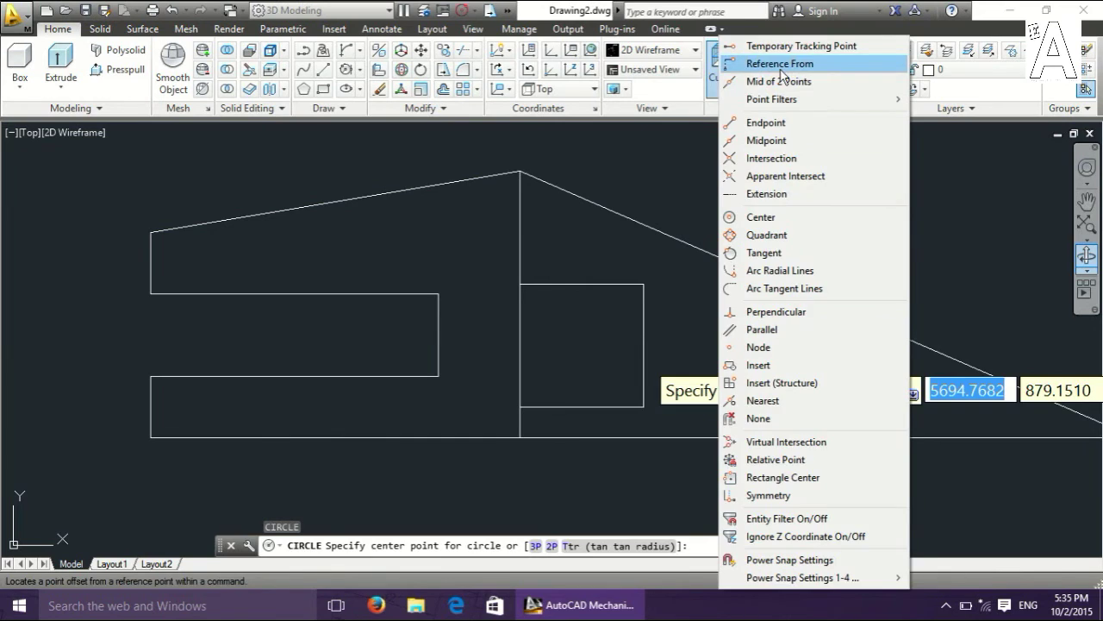
left_click(759, 66)
left_click(643, 344)
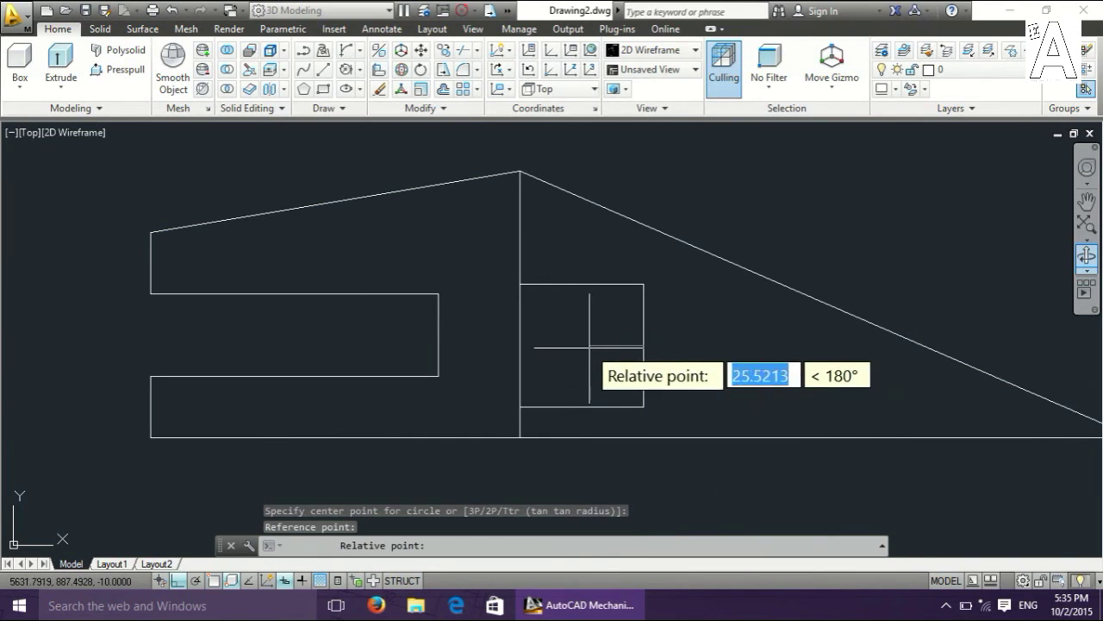
type("30")
key("Return")
type("20")
key("Return")
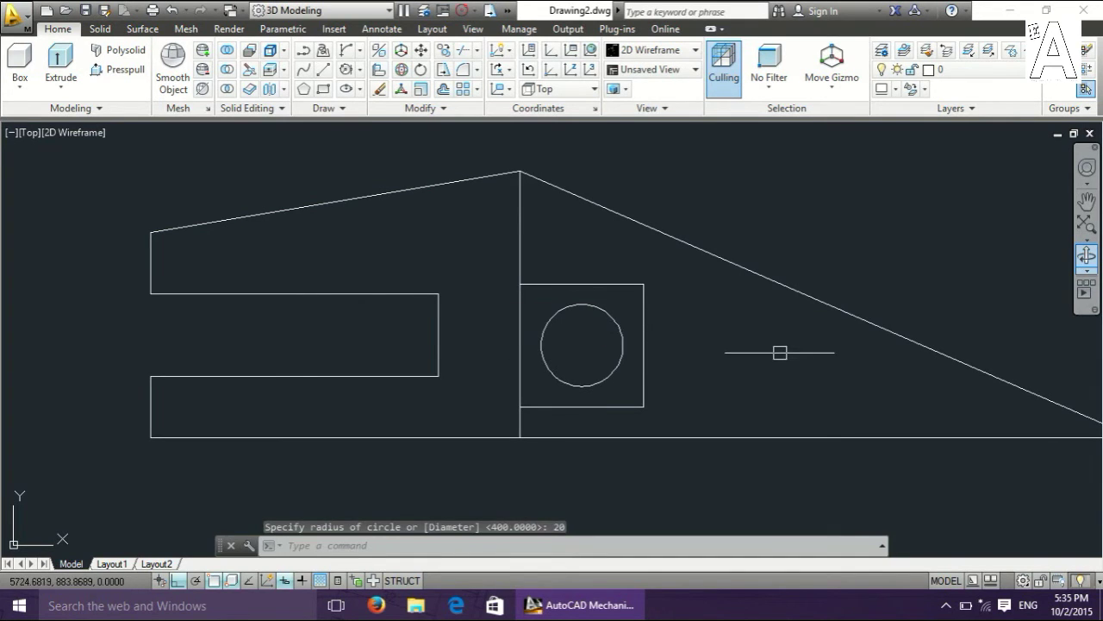
middle_click_drag(946, 350, 950, 308, "shift")
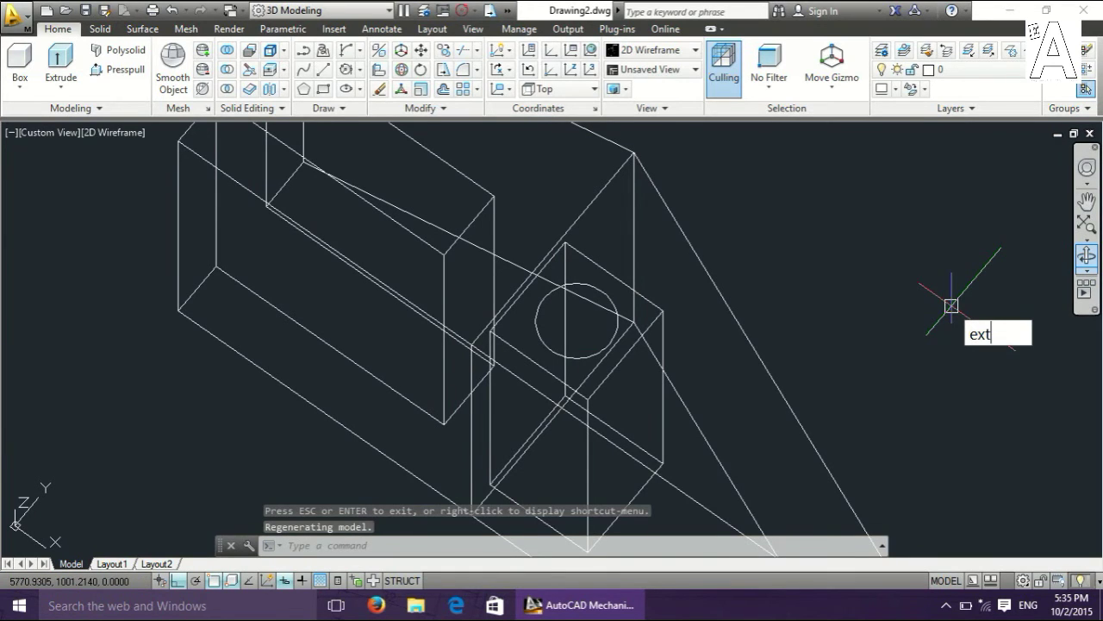
Extrude the radius 20 circle downward into a tall cylinder.
key("Return")
left_click(614, 331)
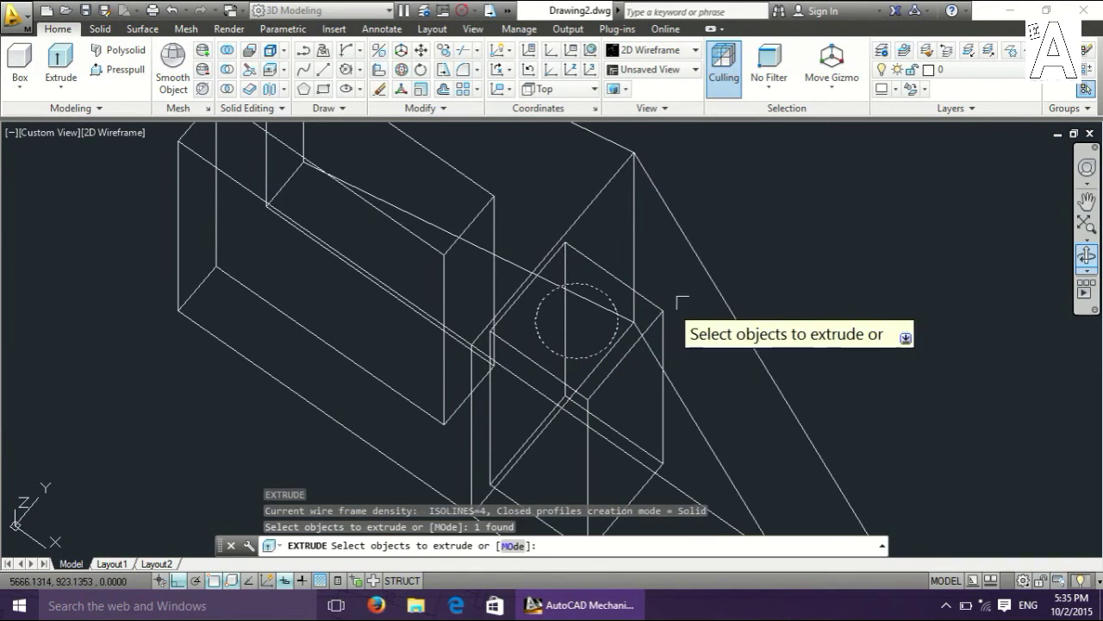
right_click(784, 264)
left_click(817, 271)
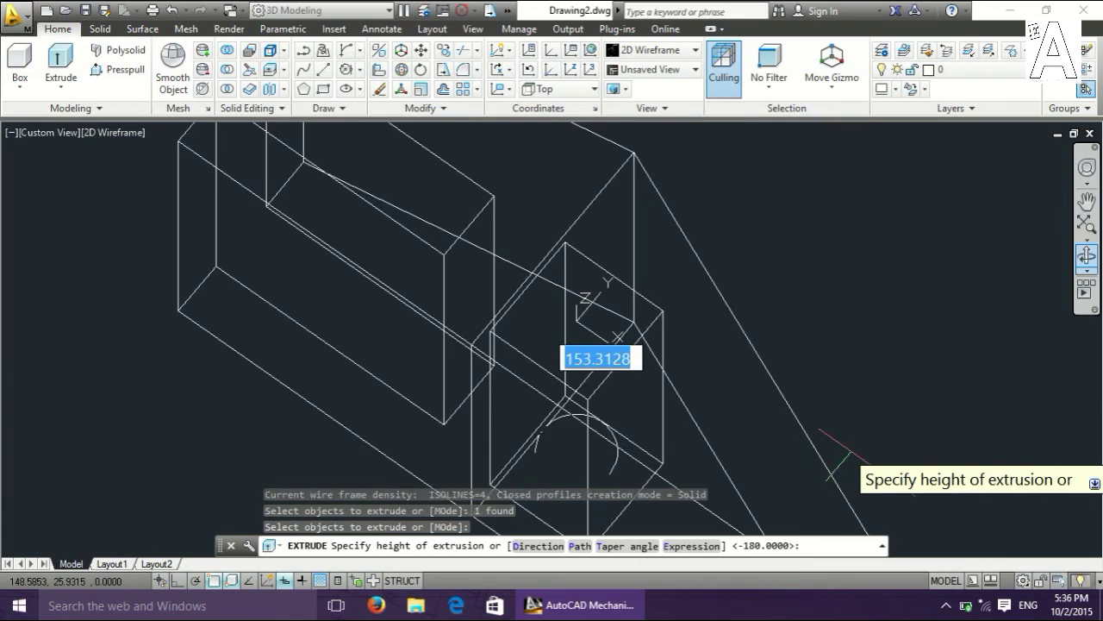
scroll(837, 444, "down", 5)
middle_click_drag(847, 503, 808, 296)
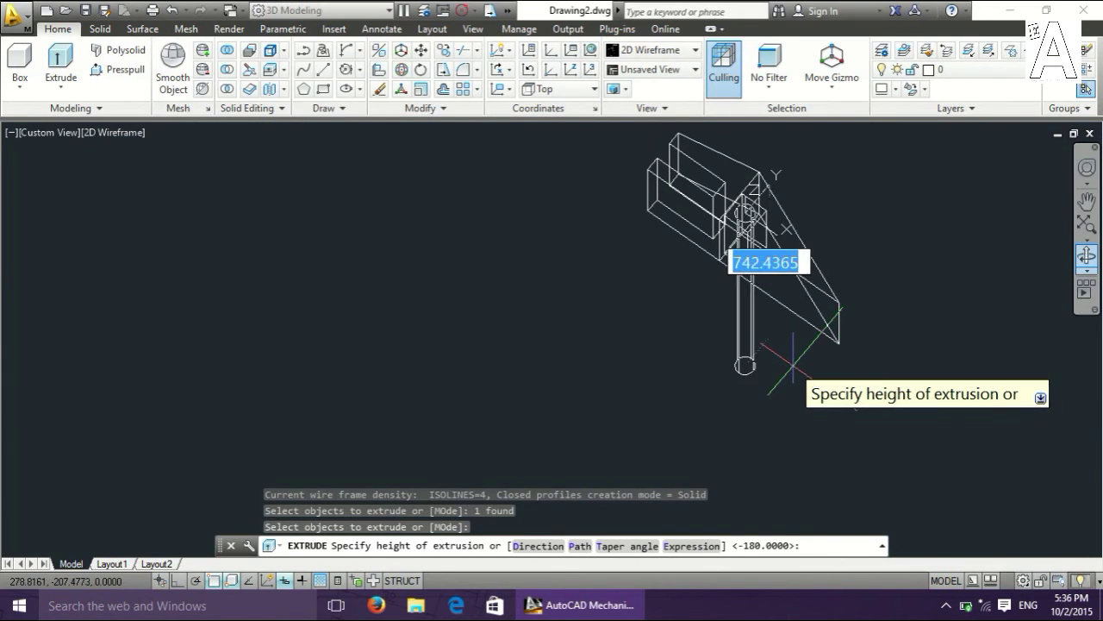
left_click(792, 367)
key("Escape")
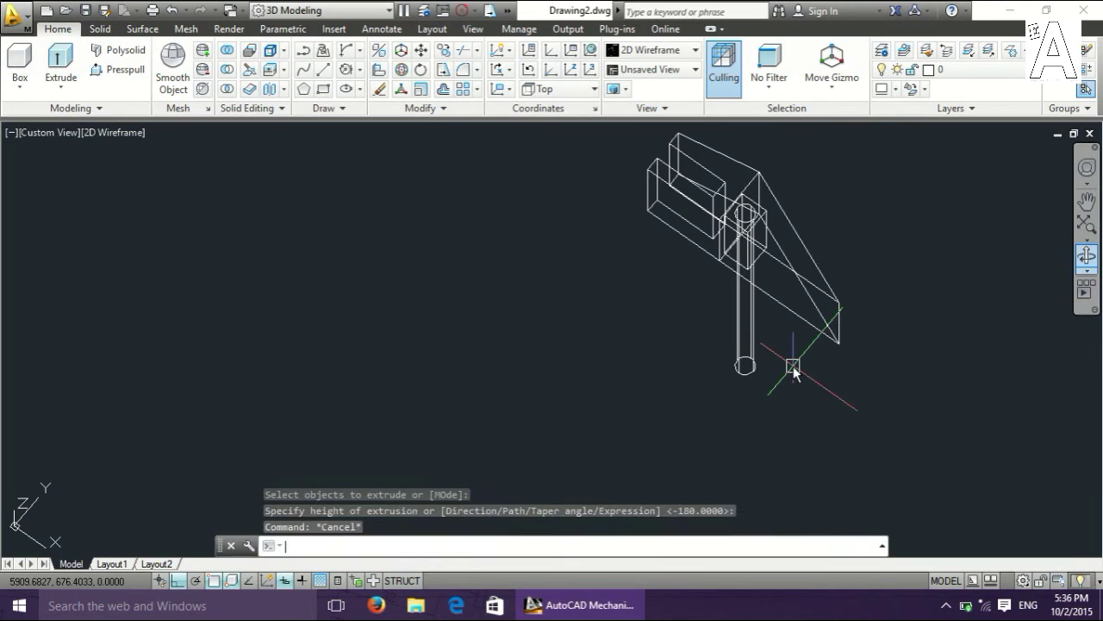
Move the cylinder upward so it passes through the lug block.
type("m")
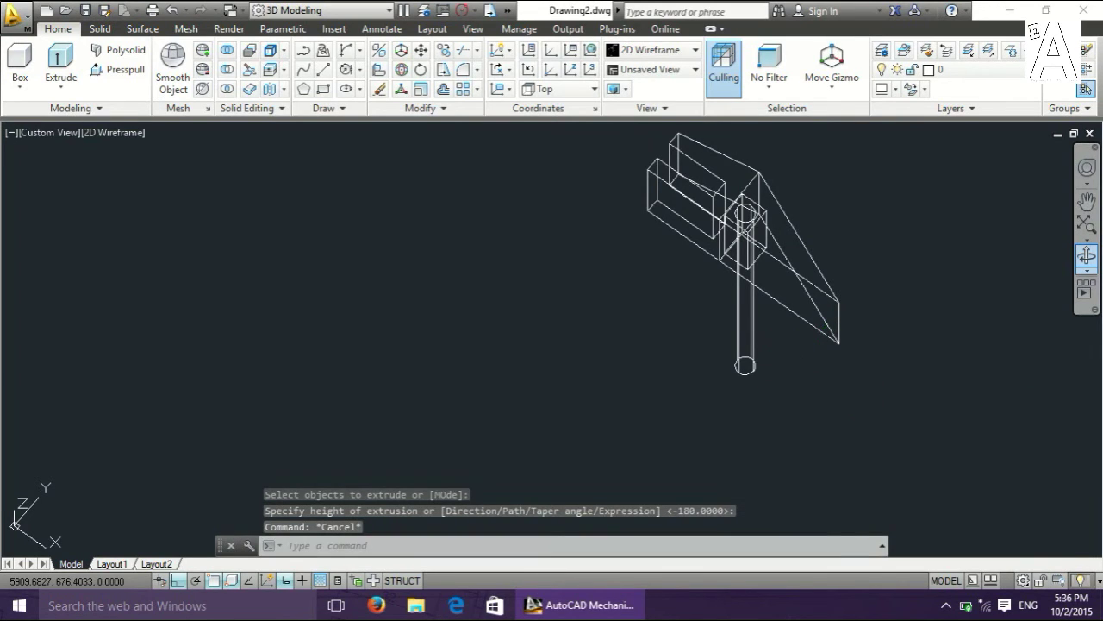
key("Return")
left_click(757, 371)
key("Return")
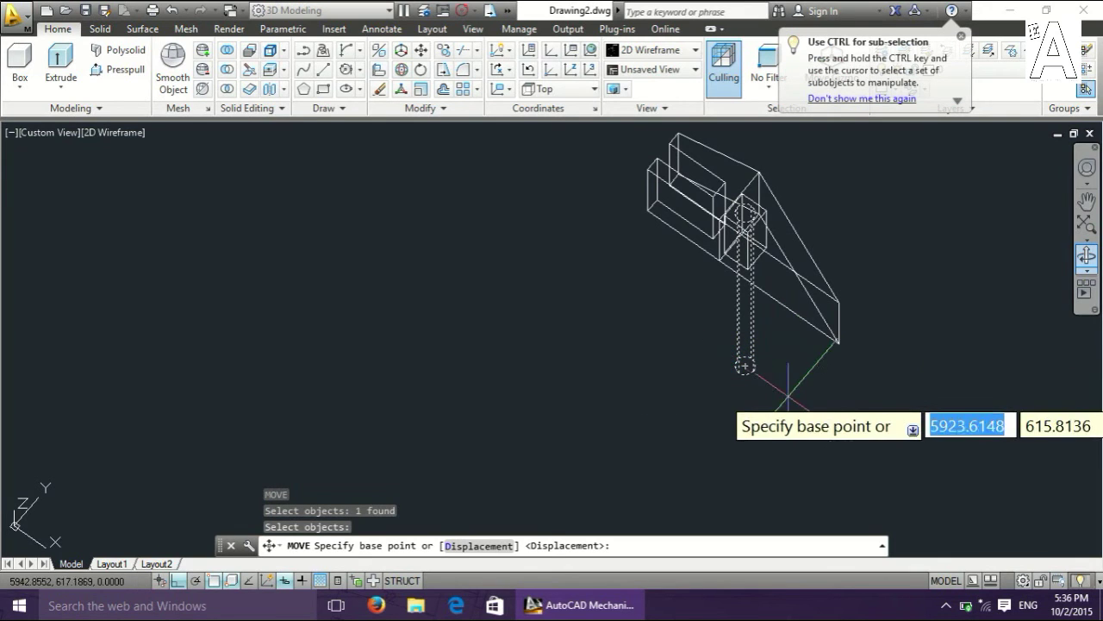
left_click(799, 392)
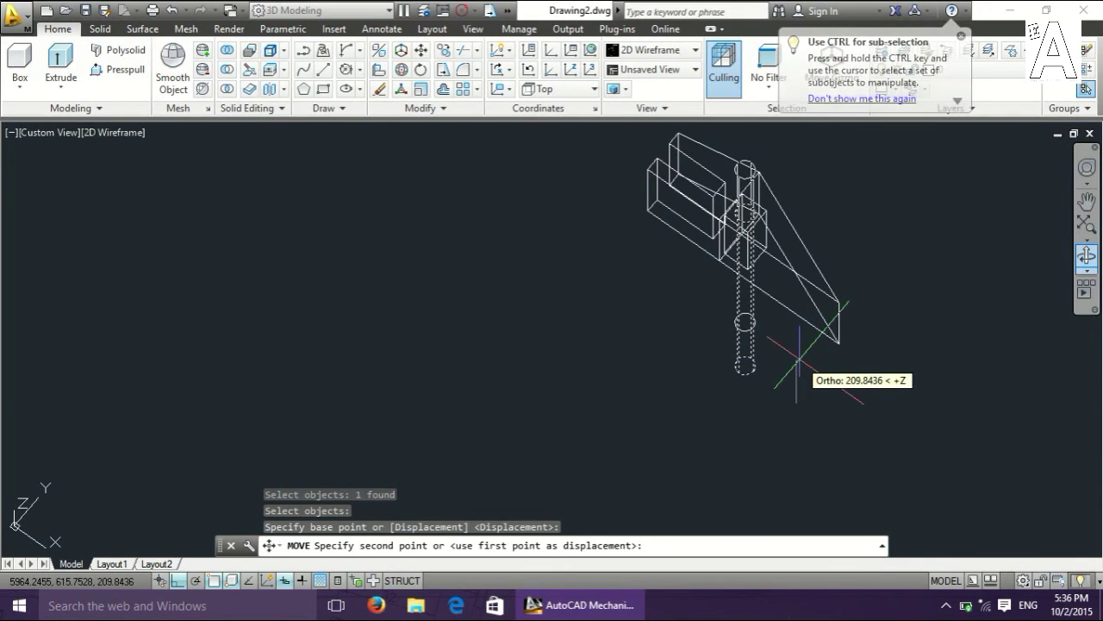
left_click(799, 357)
scroll(736, 219, "up", 2)
scroll(737, 219, "up", 2)
middle_click_drag(738, 259, 674, 390)
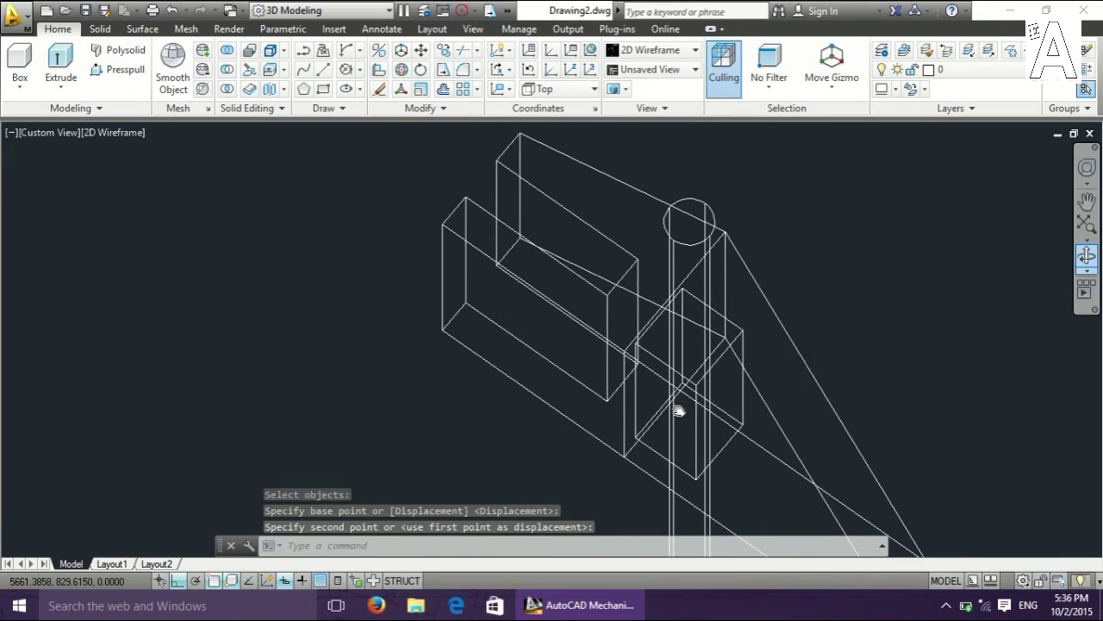
Subtract the cylinder from the lug block to cut a round hole.
key("Escape")
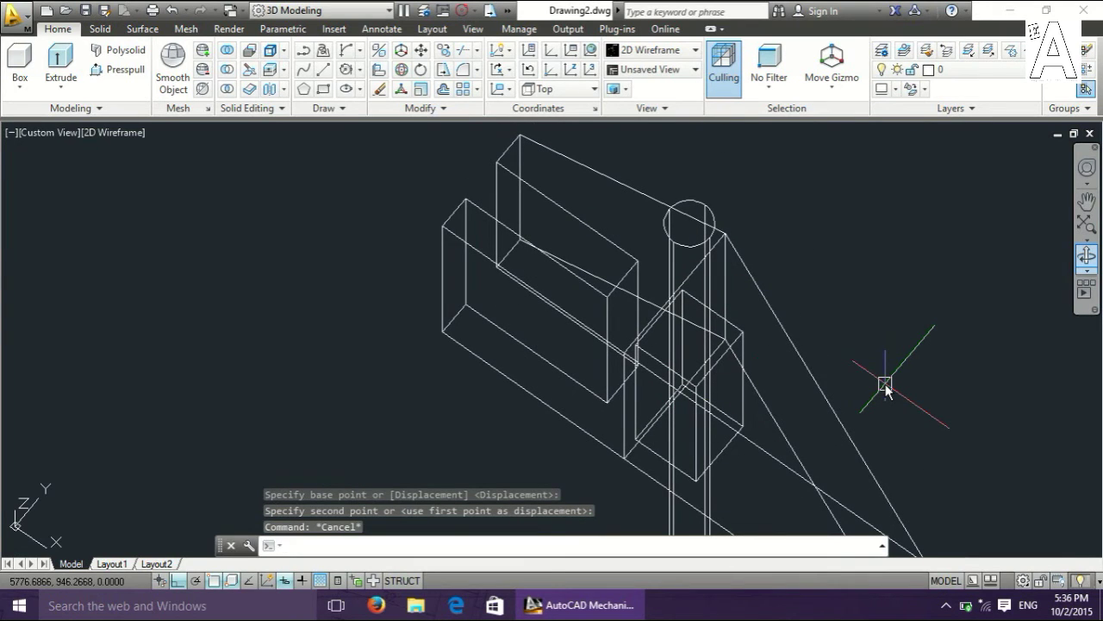
type("su")
key("Return")
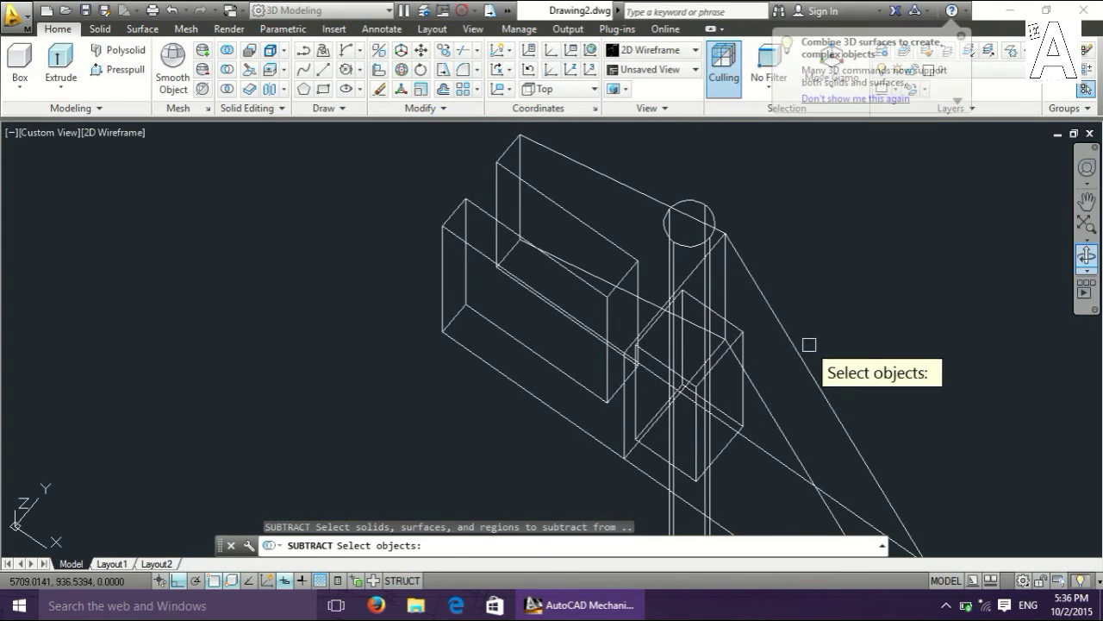
left_click(793, 345)
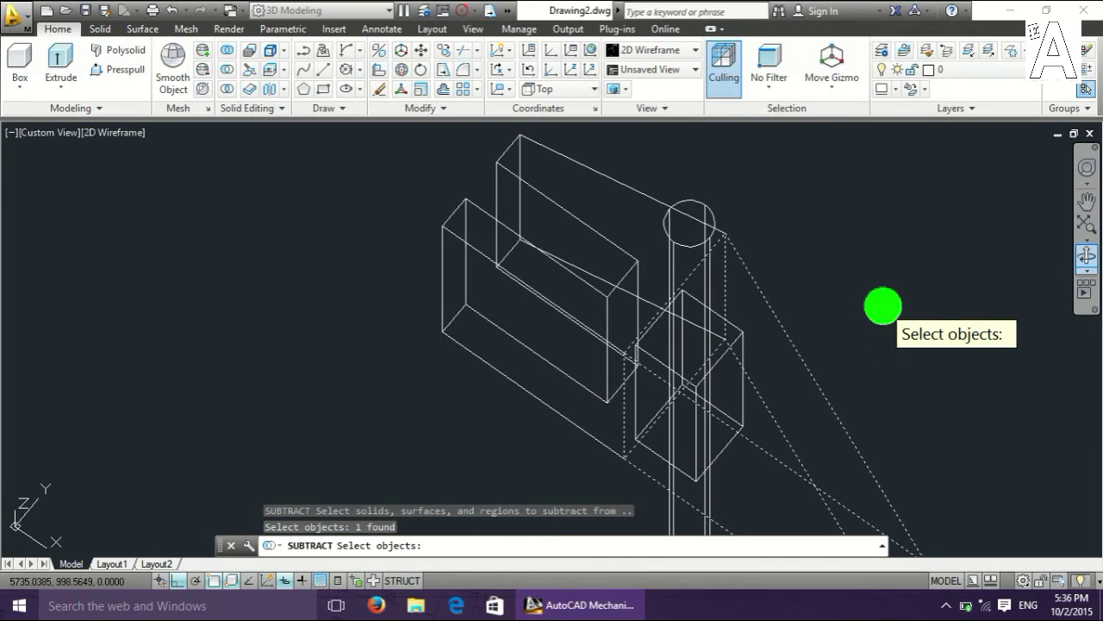
key("Return")
left_click(689, 222)
key("Return")
key("Return")
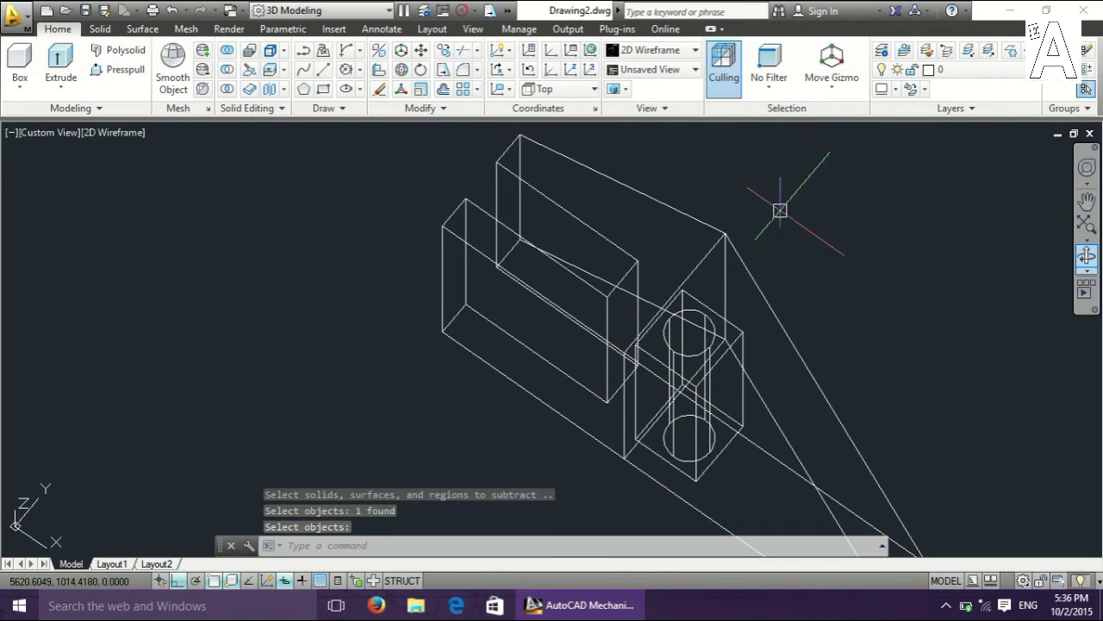
Undo the subtraction and draw a radius 20 circle at the cylinder top.
key("ctrl+z")
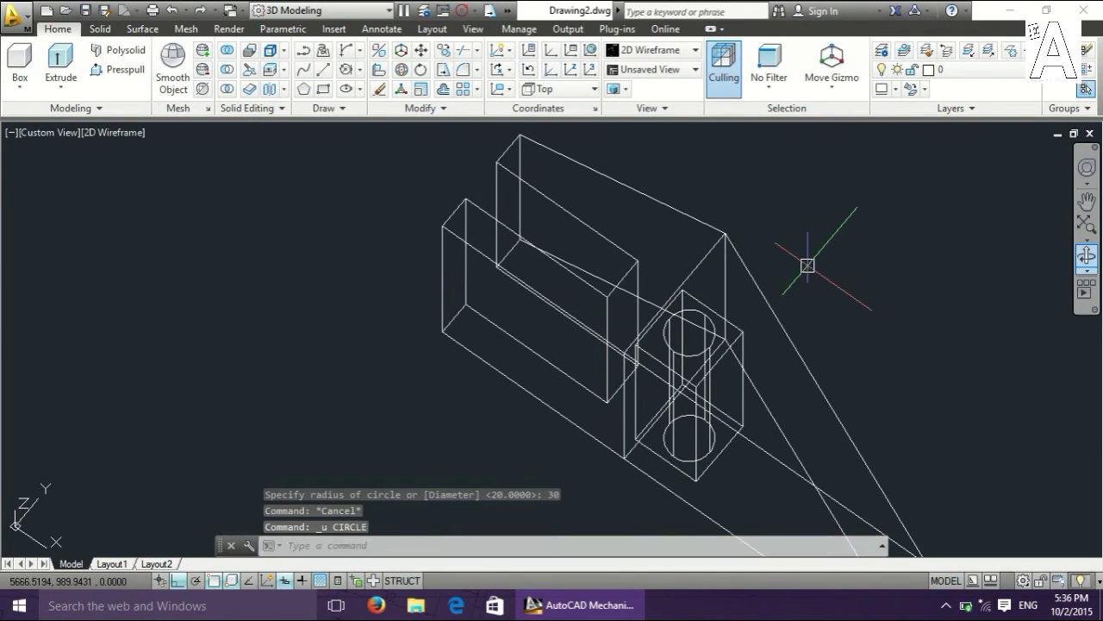
type("c")
key("Return")
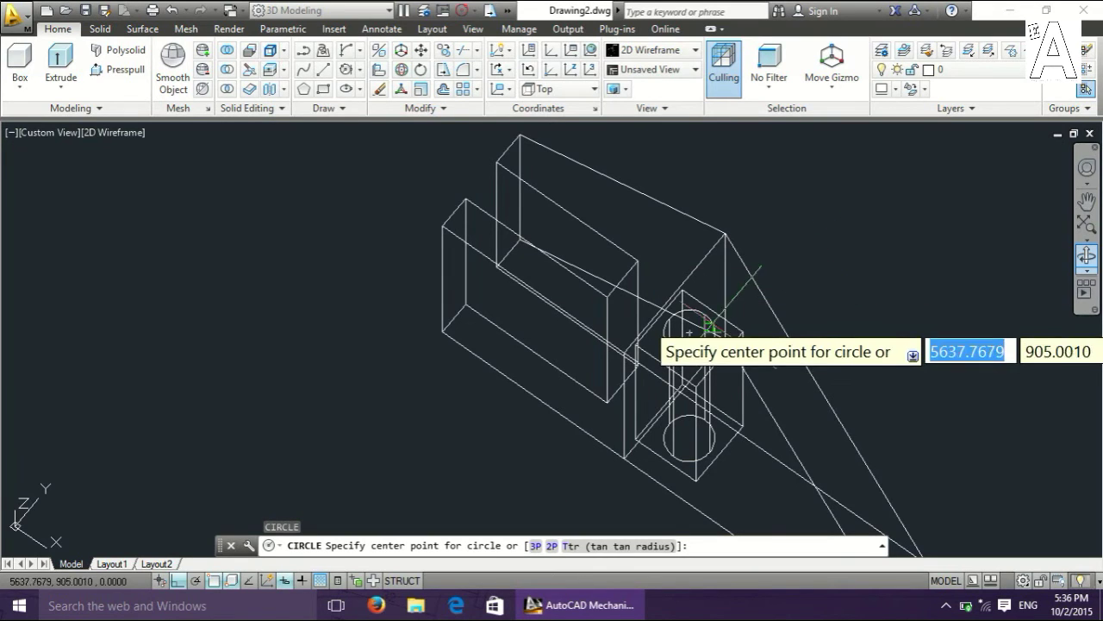
left_click(690, 331)
type("20")
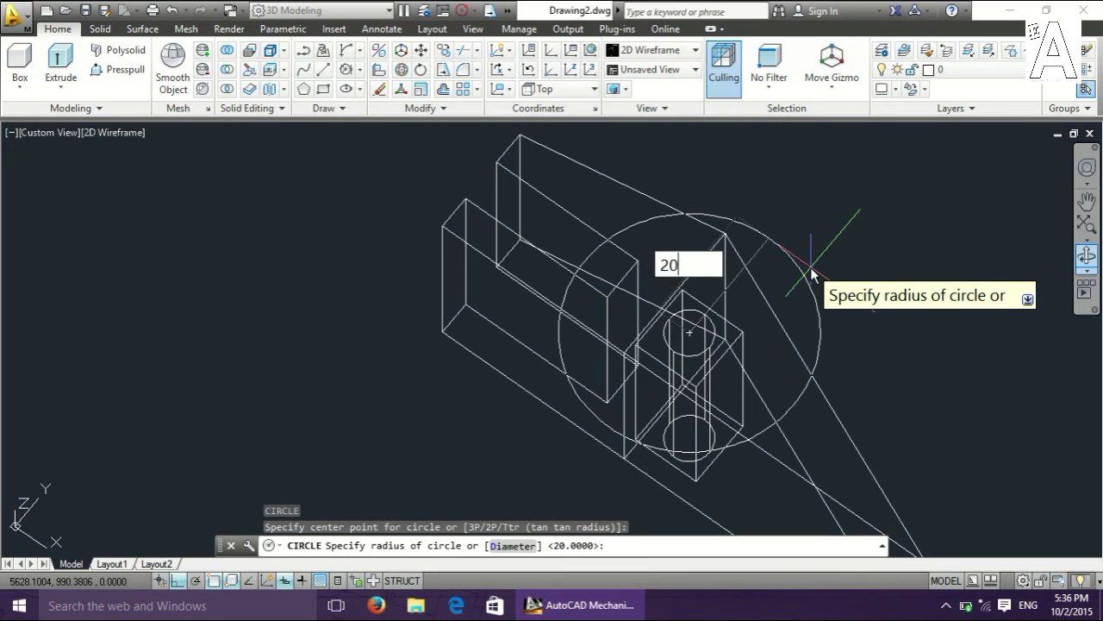
key("Return")
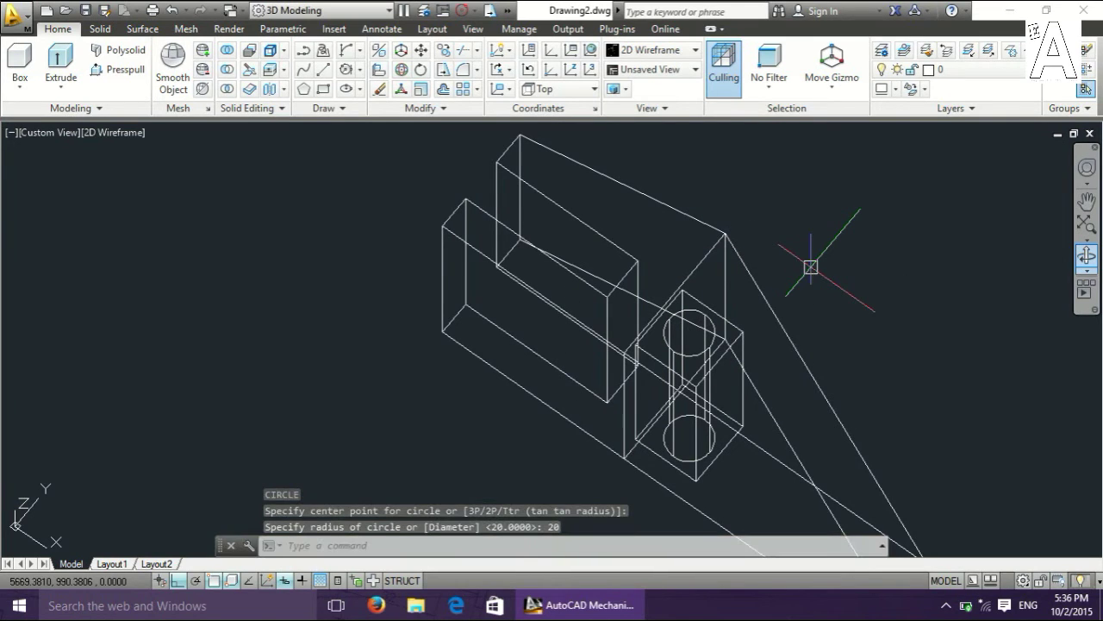
type("ext")
Extrude the new circle downward into a long cylinder through the lug.
key("Return")
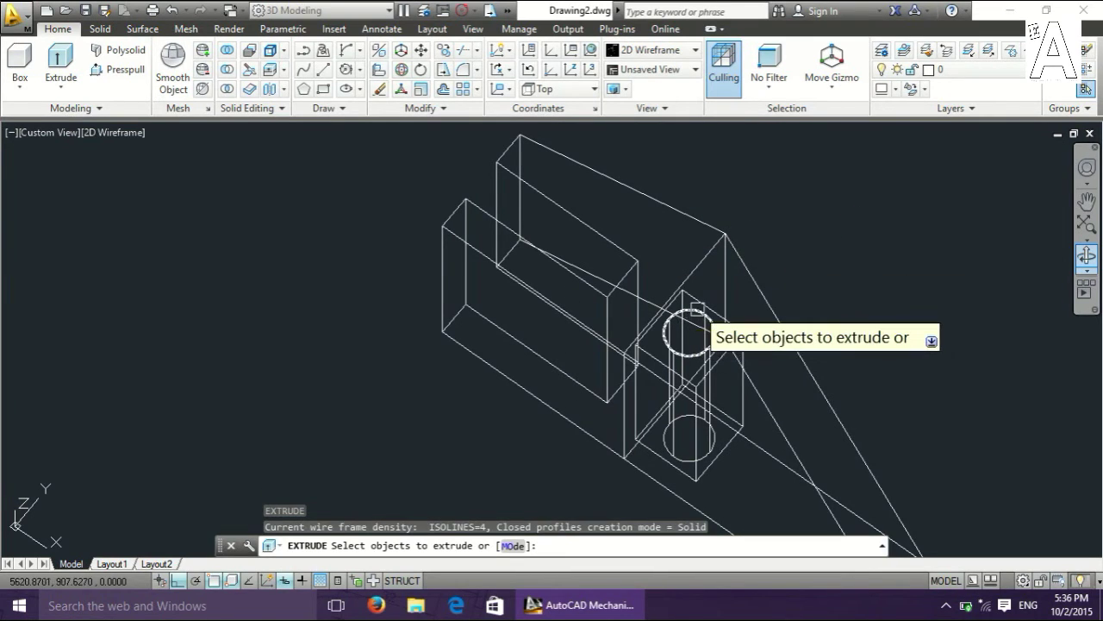
left_click(697, 309)
right_click(861, 296)
left_click(890, 301)
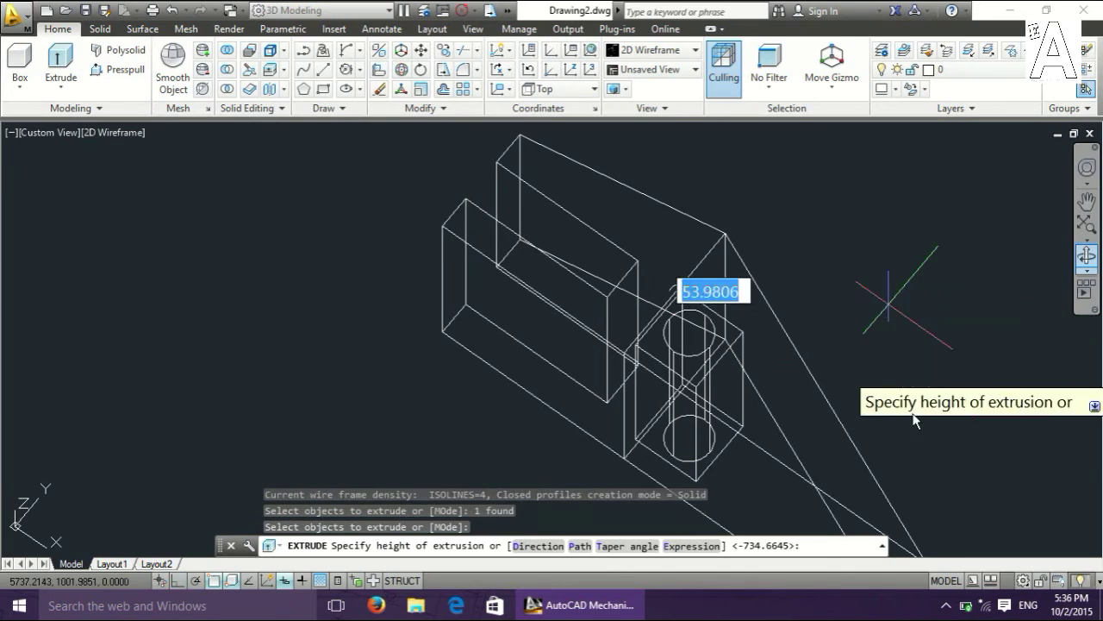
scroll(864, 406, "down", 4)
left_click(884, 480)
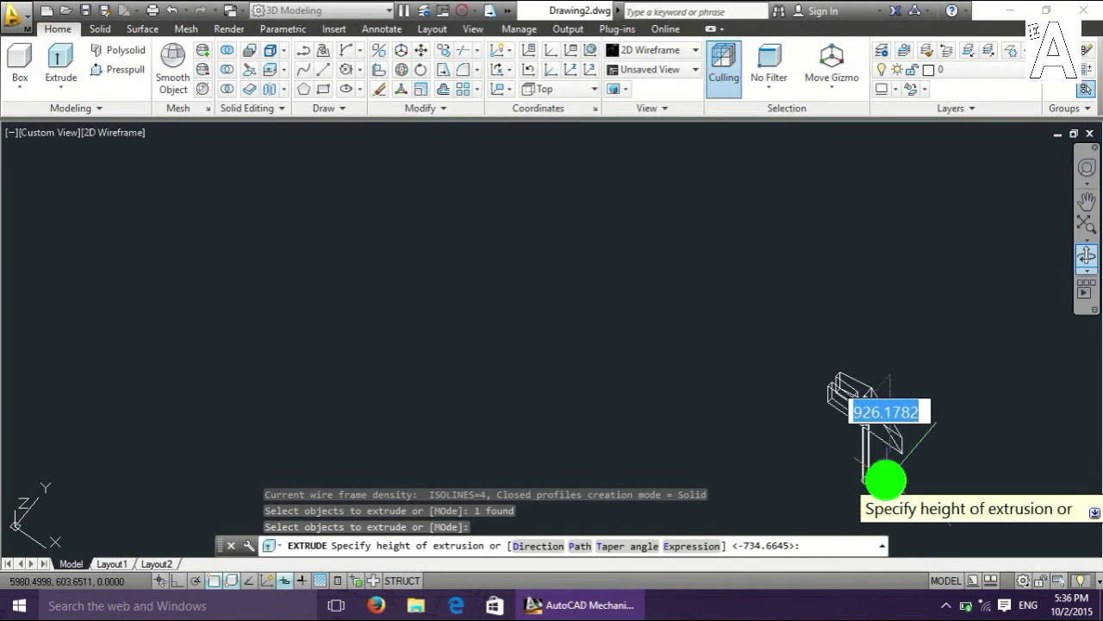
scroll(879, 472, "up", 2)
scroll(878, 472, "up", 5)
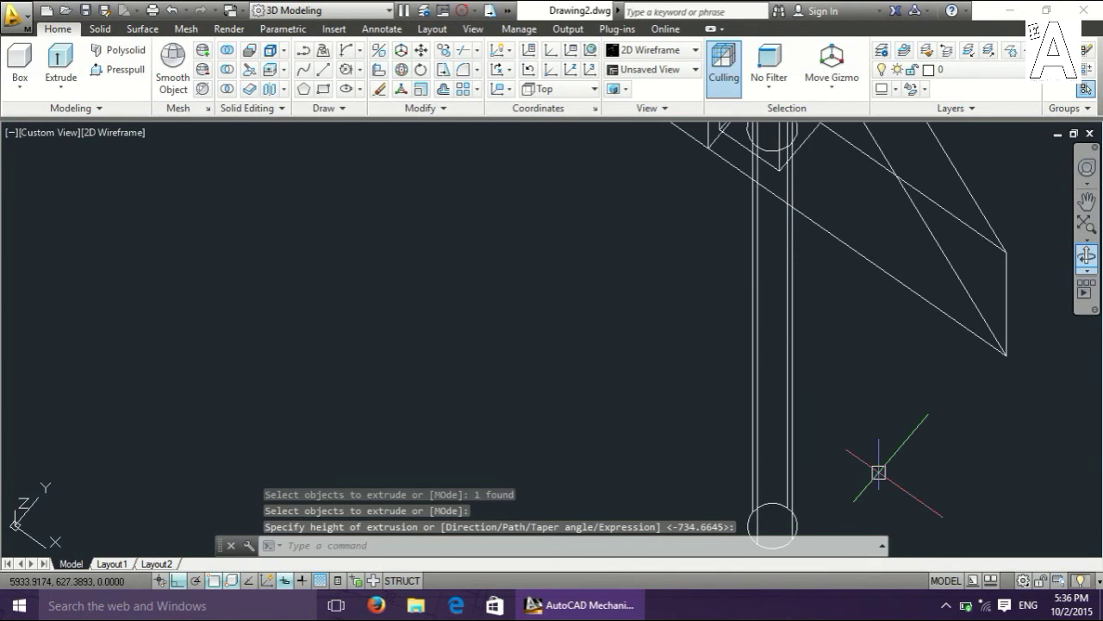
scroll(877, 465, "down", 2)
Subtract the new cylinder from the lug box and small cube to leave pin holes.
type("su")
key("Return")
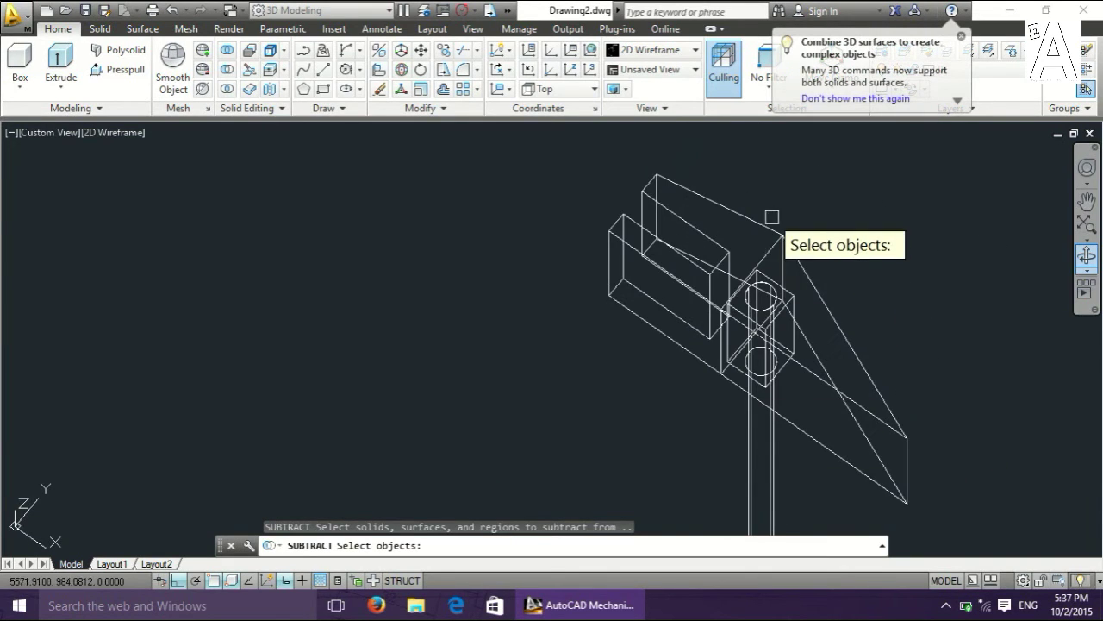
left_click(776, 239)
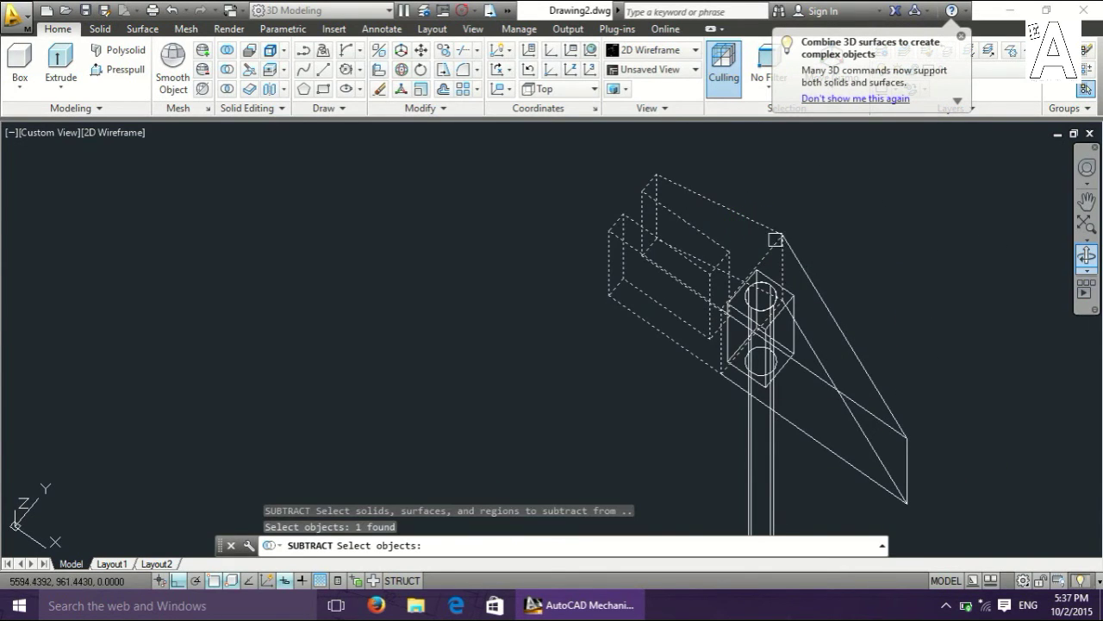
left_click(794, 294)
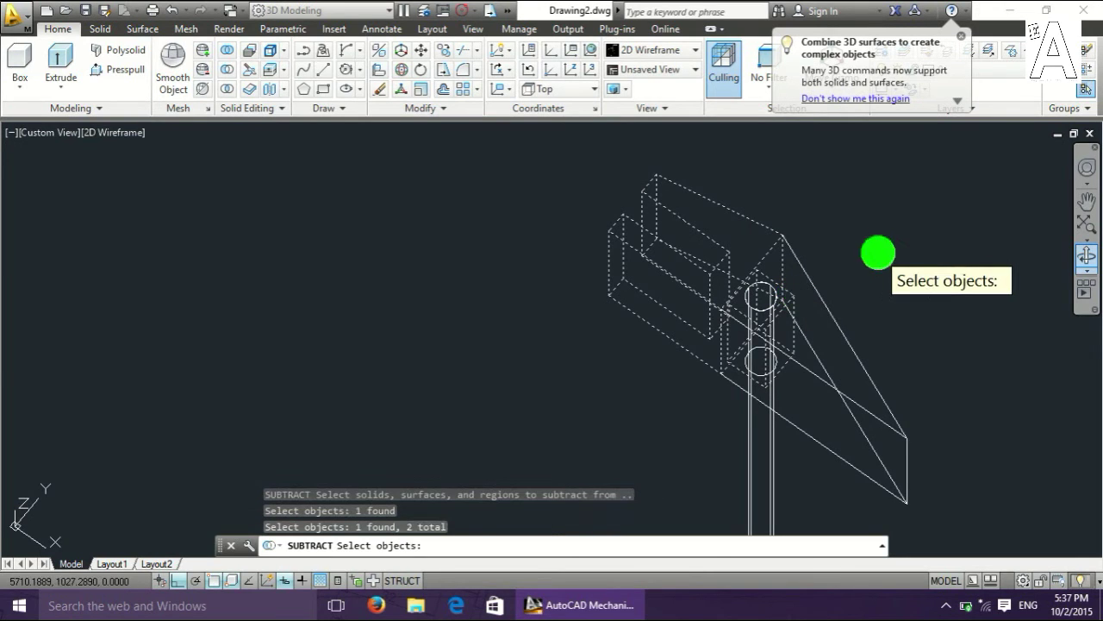
right_click(877, 253)
left_click(769, 431)
right_click(770, 434)
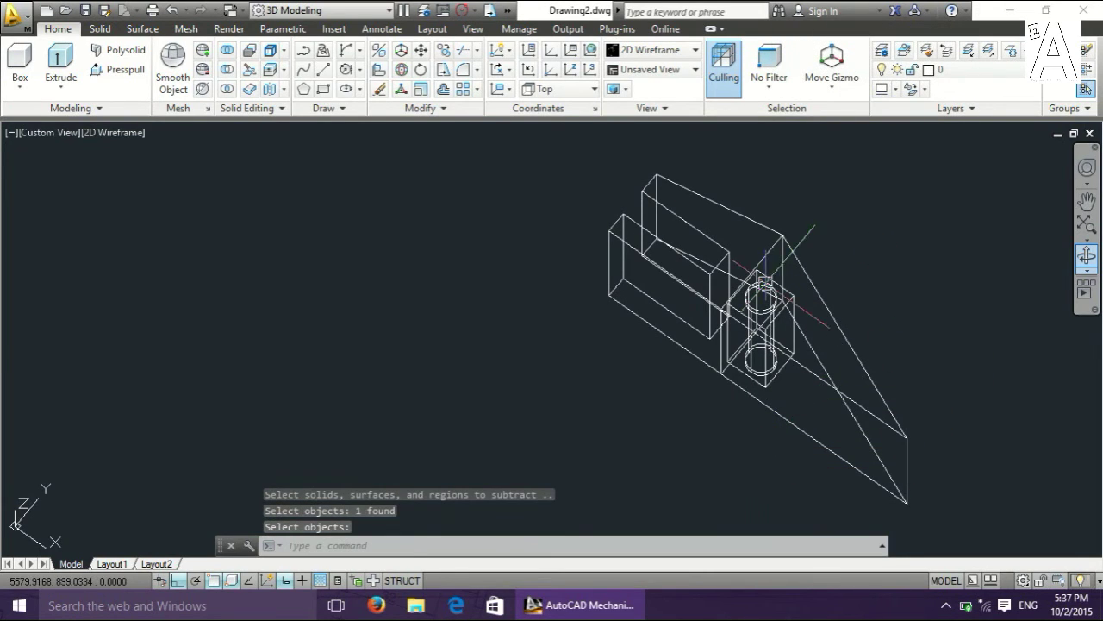
middle_click_drag(525, 320, 571, 380)
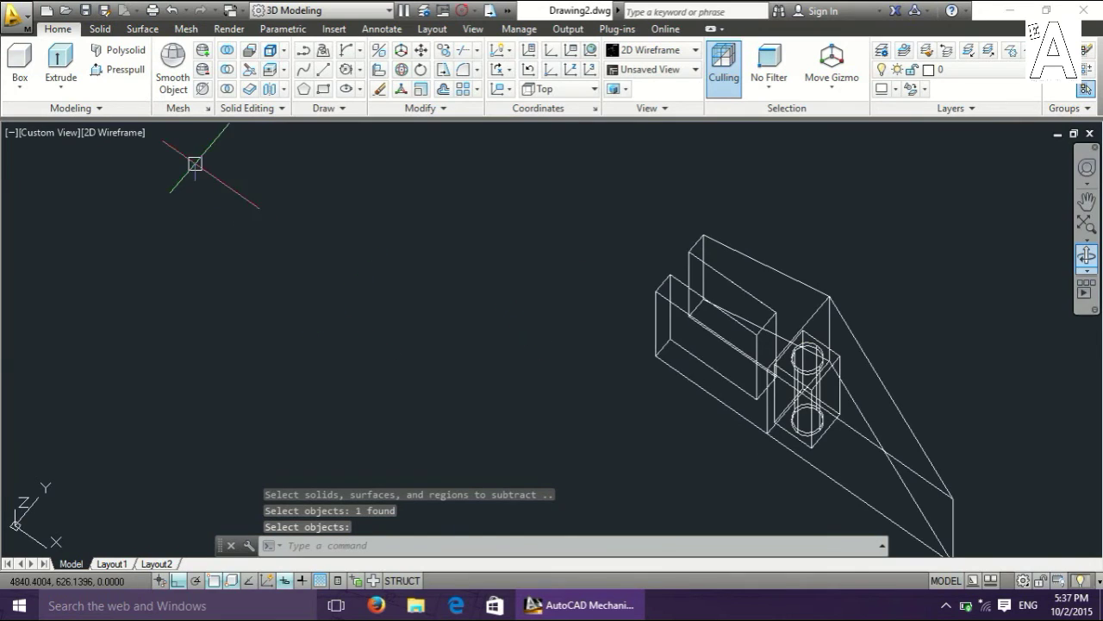
Switch to the Top preset view and undo the last move.
left_click(71, 133)
left_click(118, 169)
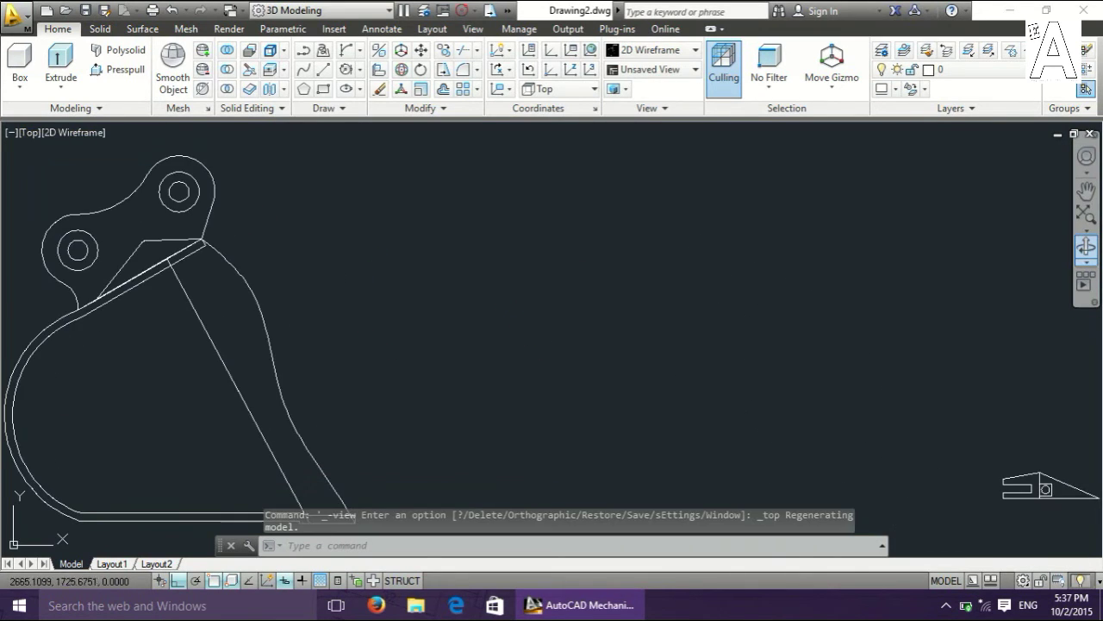
key("Escape")
key("ctrl+z")
Orbit the whole excavator bucket into an angled 3D view.
scroll(764, 433, "down", 5)
scroll(727, 406, "down", 5)
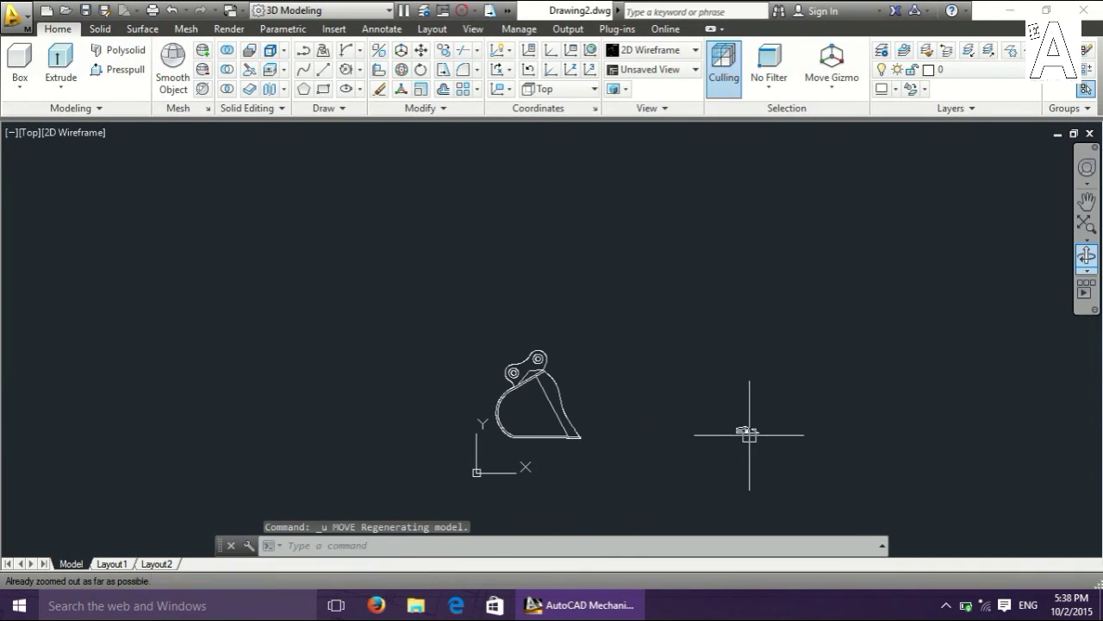
scroll(730, 371, "up", 2)
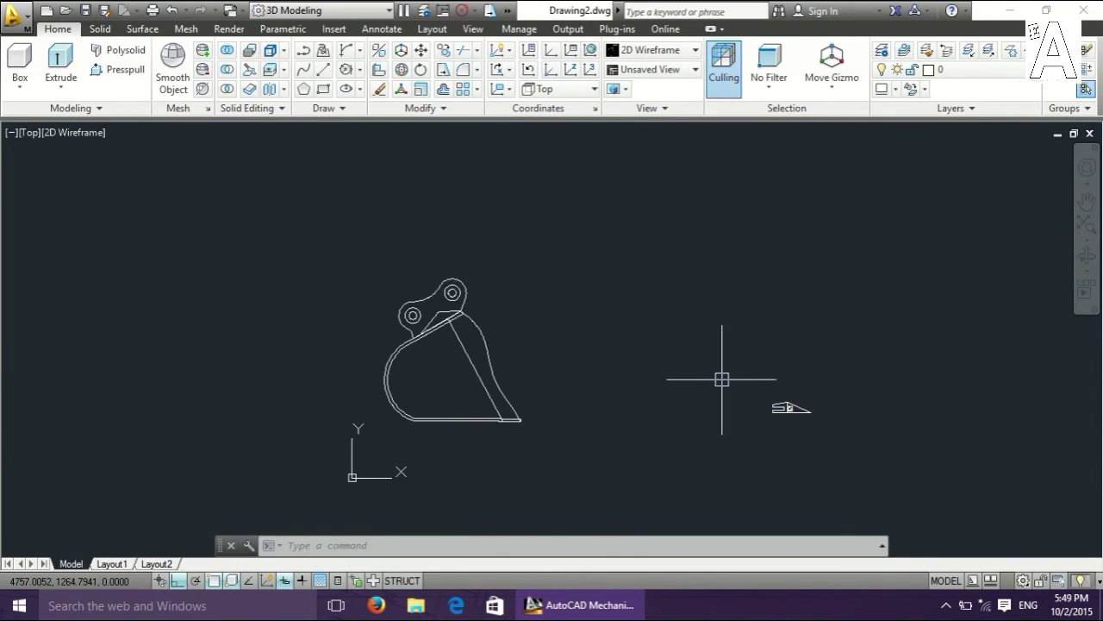
left_click(1087, 255)
mouse_move(973, 384)
left_mouse_down()
mouse_move(916, 362)
mouse_move(956, 323)
left_mouse_up()
key("Escape")
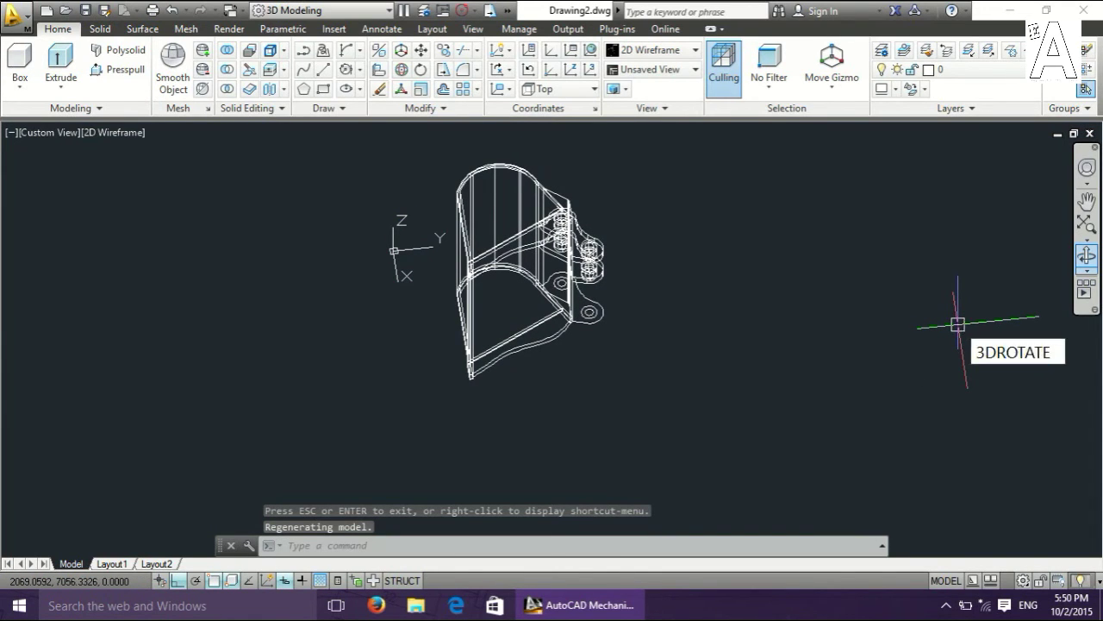
Start 3DROTATE and window-select all 24 bucket parts.
type("3drotate")
key("Return")
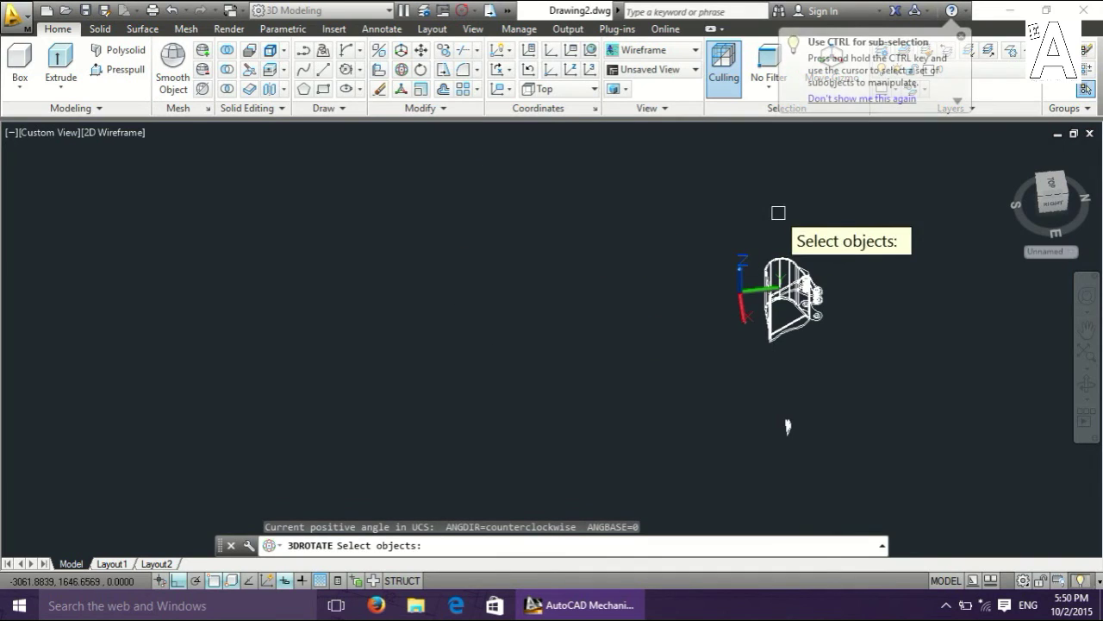
left_click(732, 204)
left_click(898, 484)
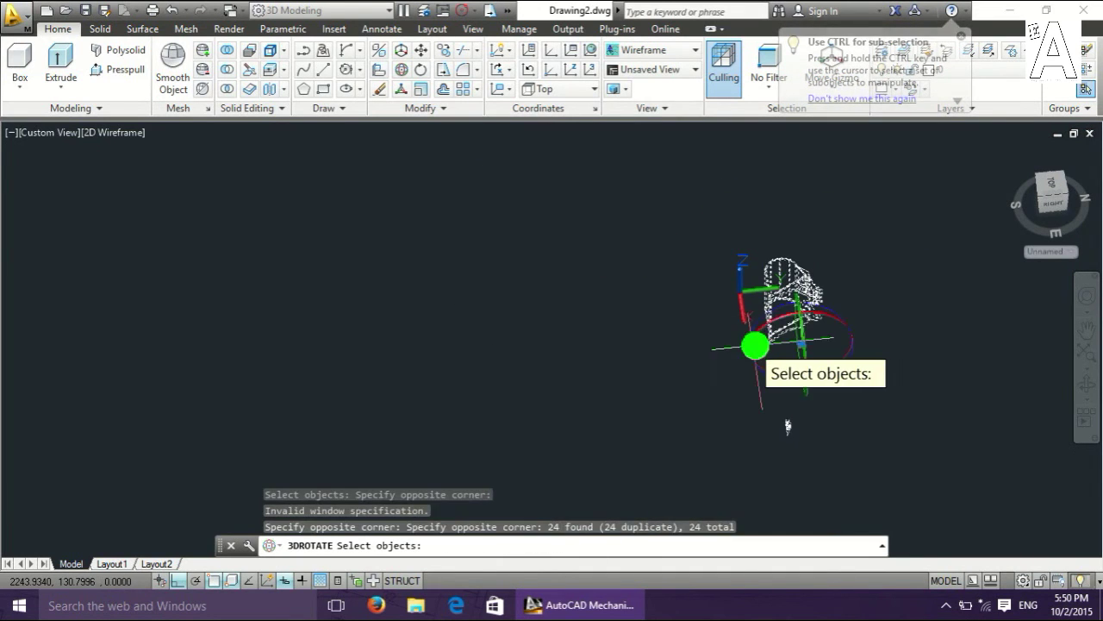
key("Return")
scroll(787, 426, "up", 5)
scroll(864, 351, "up", 2)
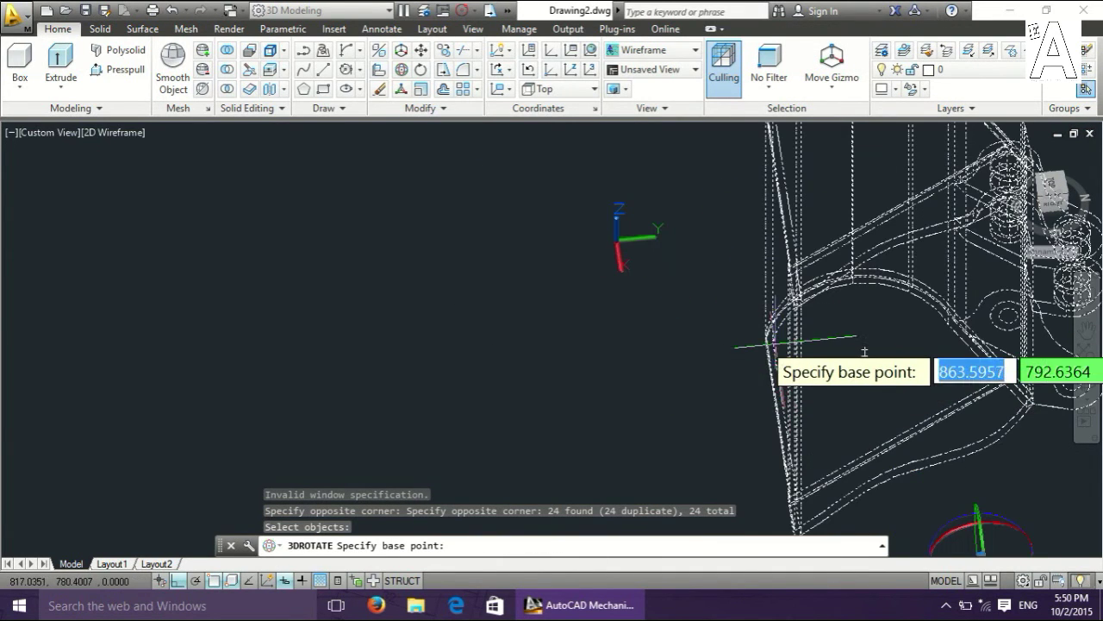
scroll(864, 351, "down", 4)
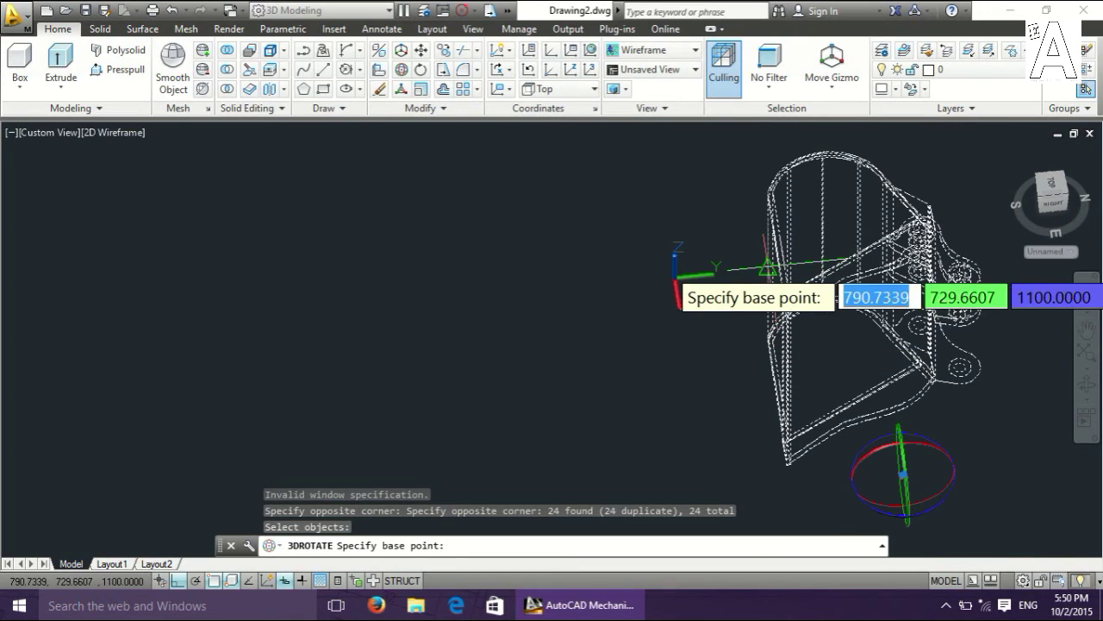
Set the rotation base point and axis, then rotate the bucket 90 degrees.
left_click(679, 278)
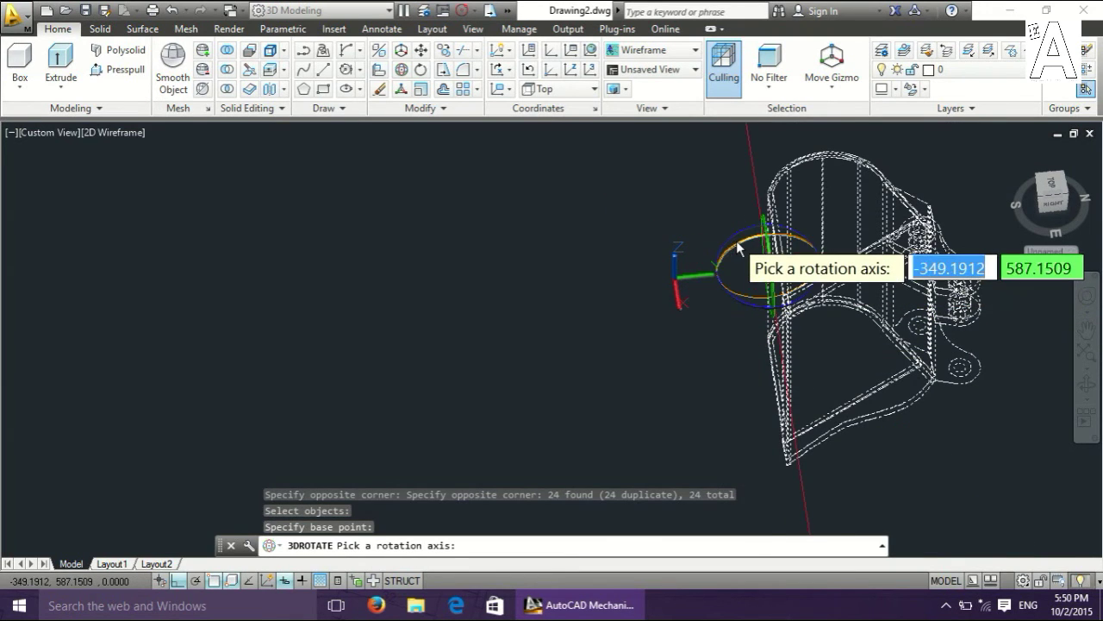
left_click(721, 251)
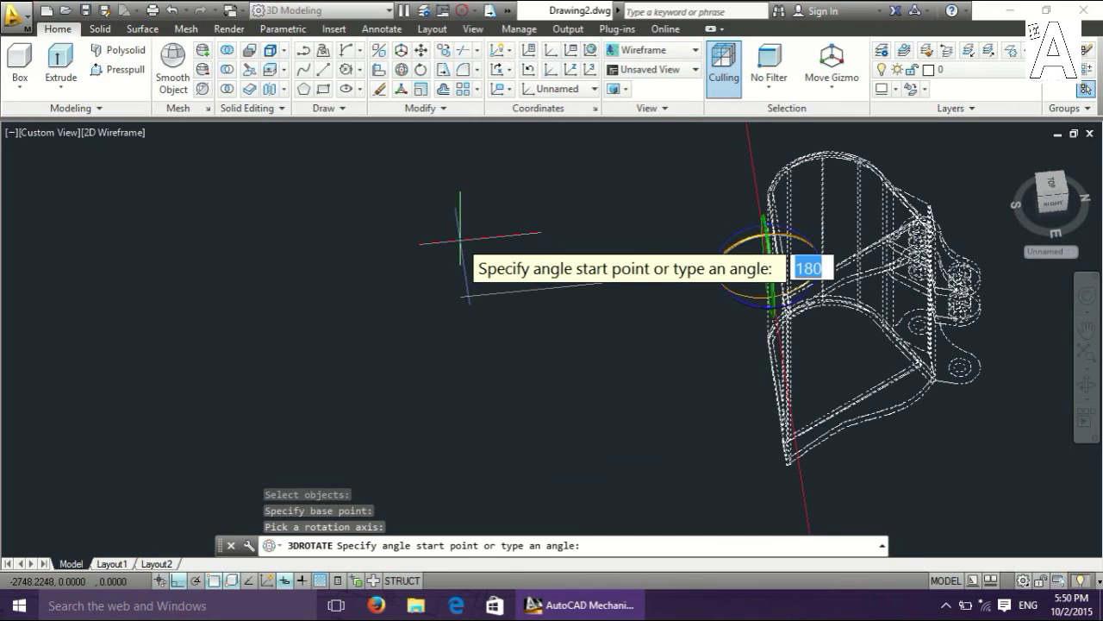
type("0")
key("Return")
type("90")
key("Return")
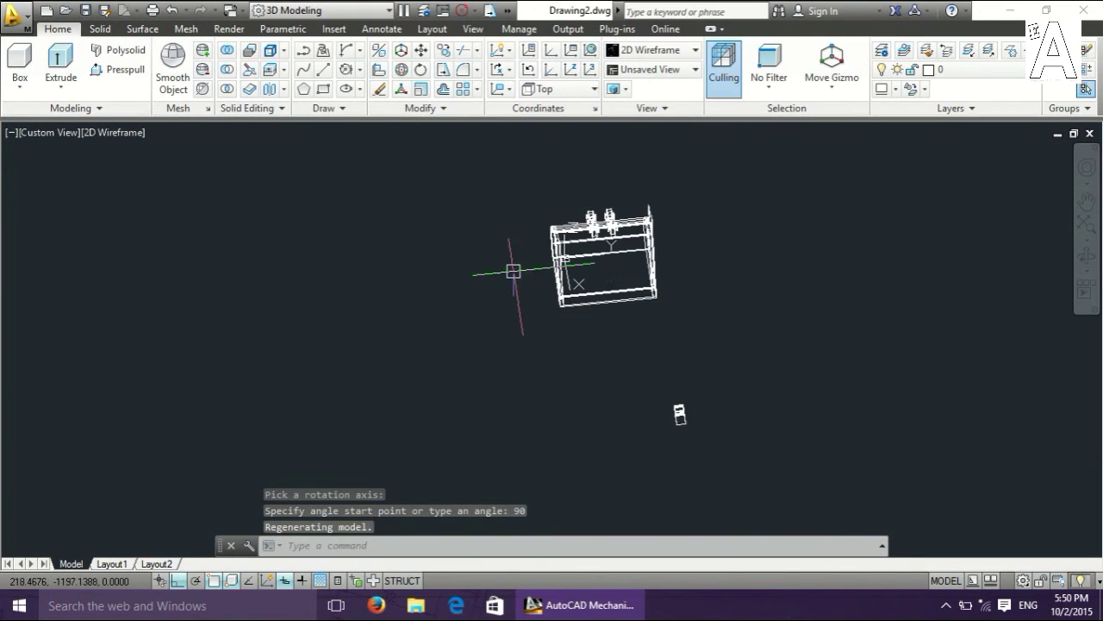
scroll(564, 231, "up", 5)
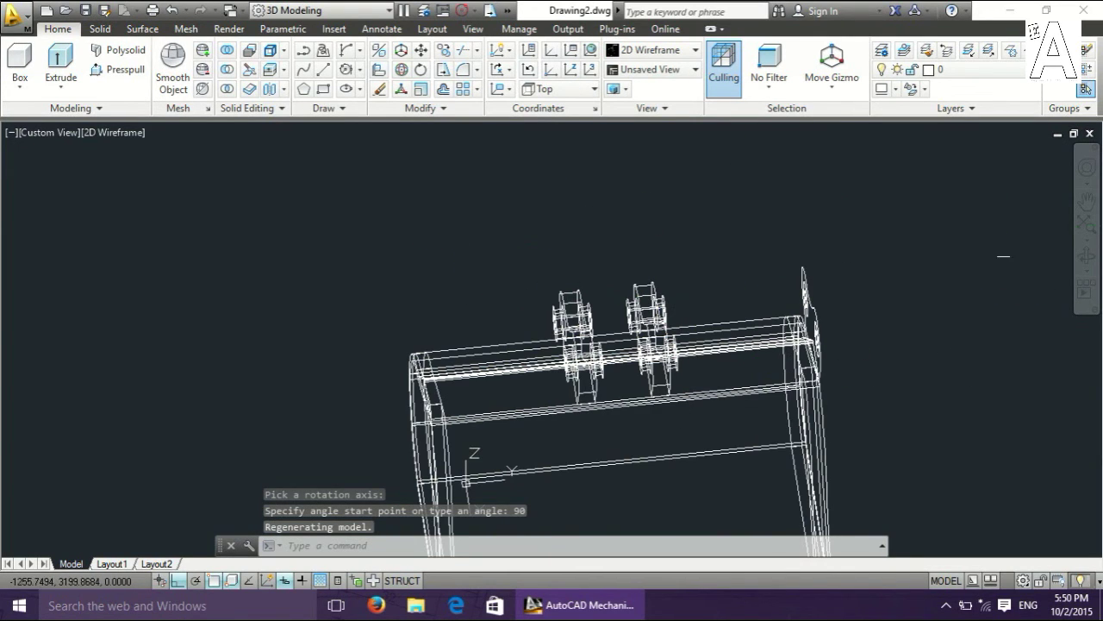
Orbit the model to view the bucket and tooth from another side.
left_click_drag(776, 399, 889, 357)
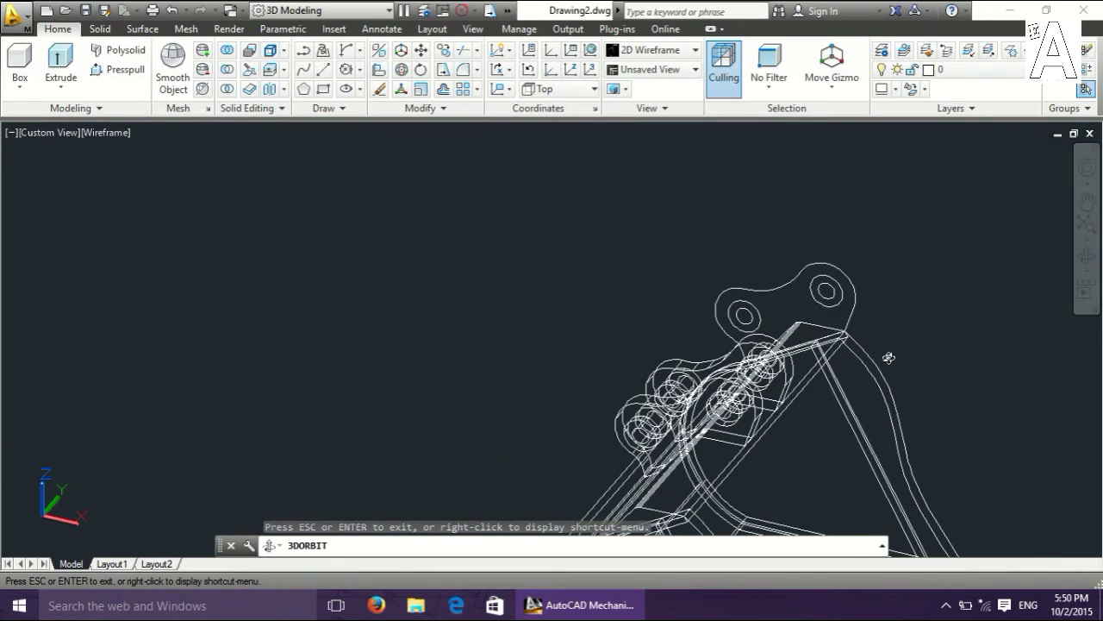
left_click_drag(906, 479, 741, 330)
middle_click_drag(741, 330, 697, 309)
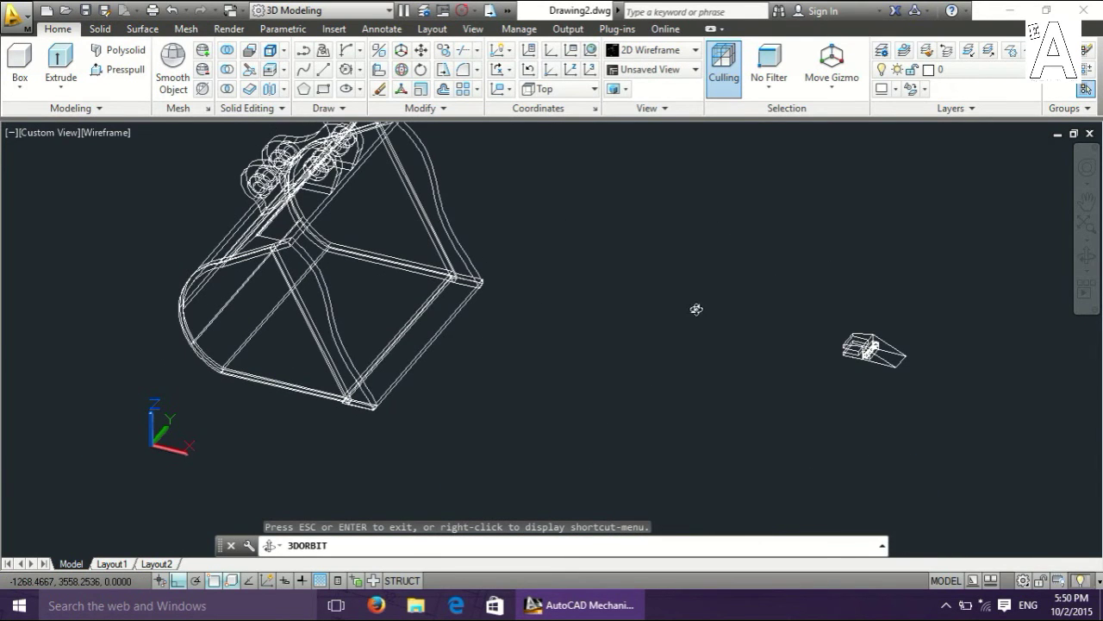
key("Escape")
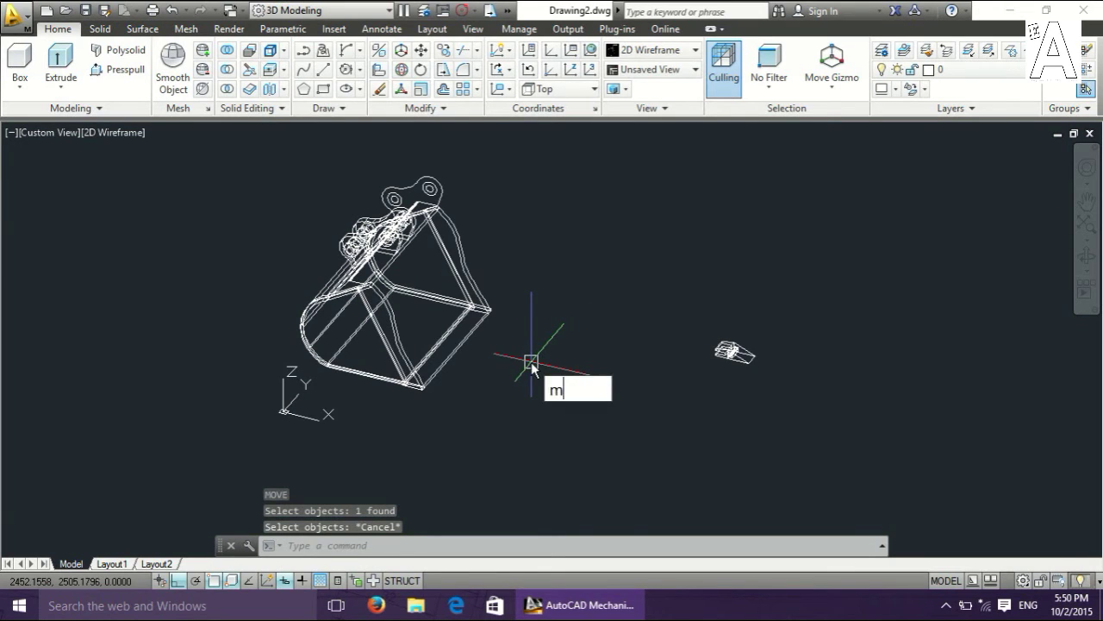
Start MOVE and pick the eight bucket body, frame and pin parts.
key("Return")
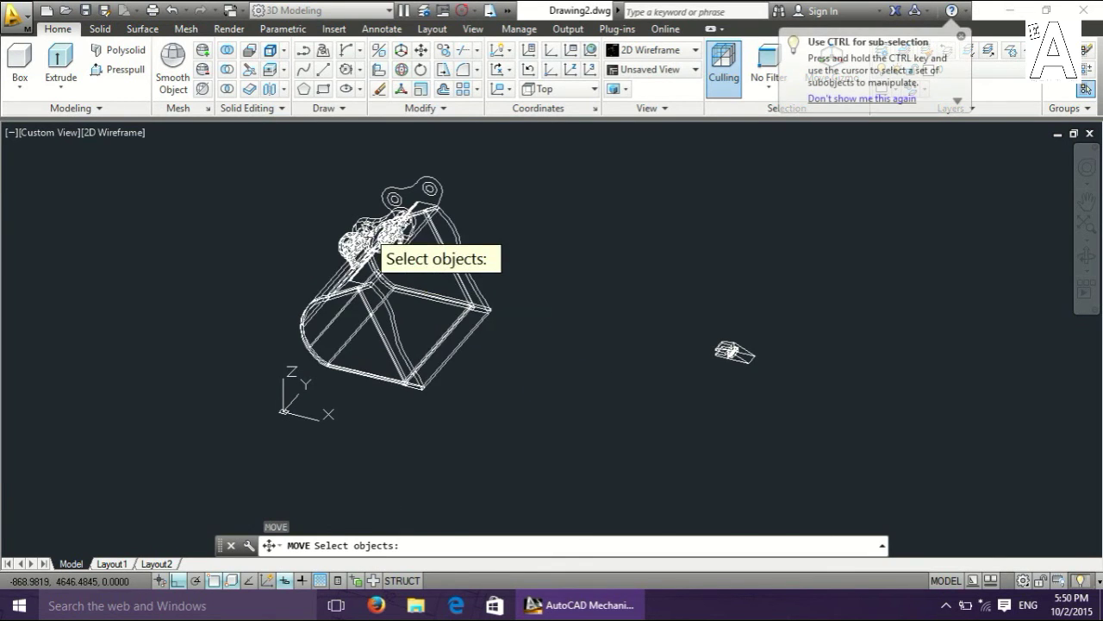
scroll(369, 233, "up", 3)
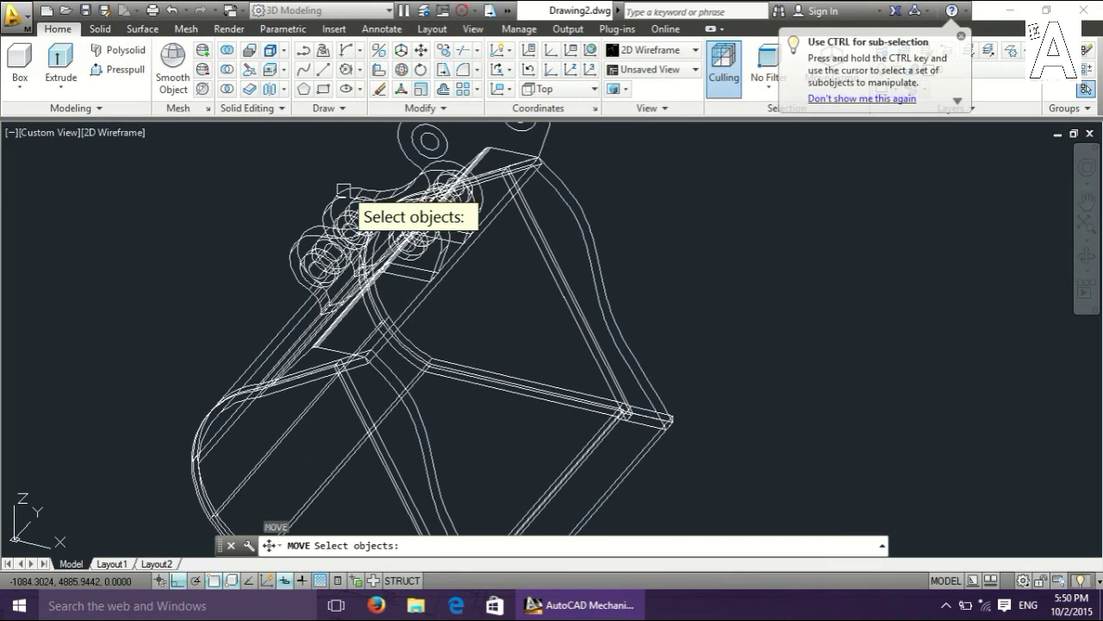
left_click(327, 231)
left_click(457, 278)
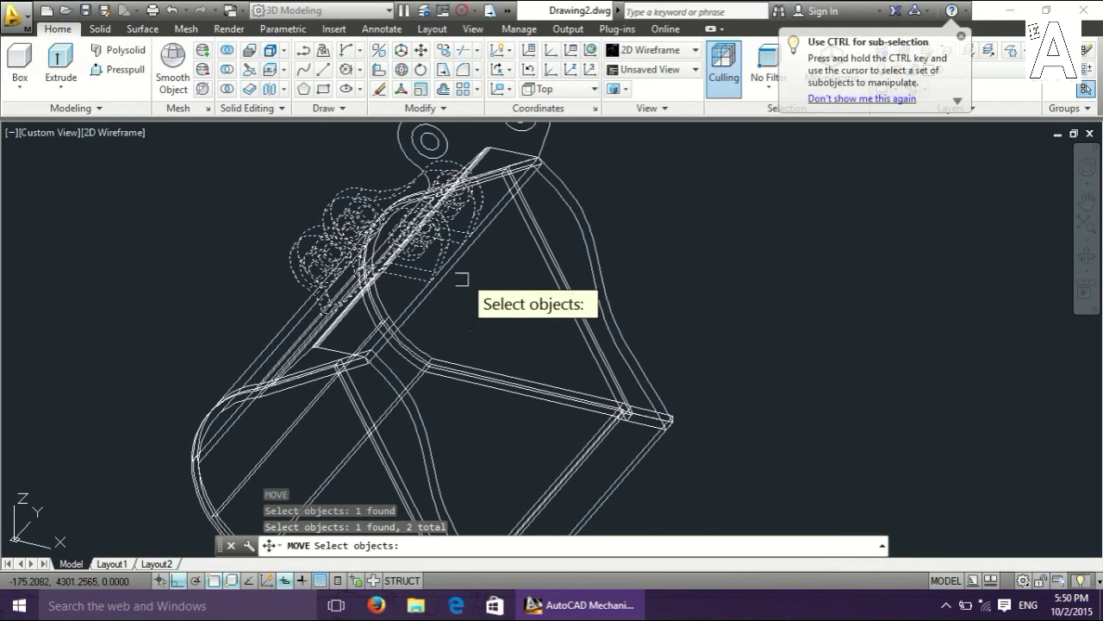
left_click(414, 300)
left_click(359, 370)
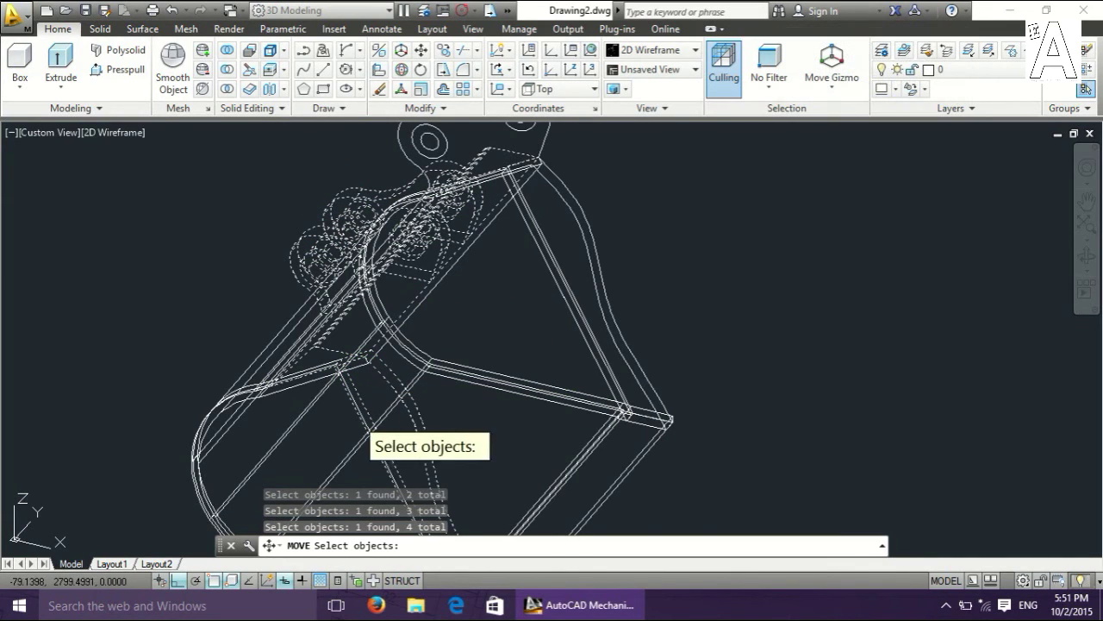
left_click(305, 411)
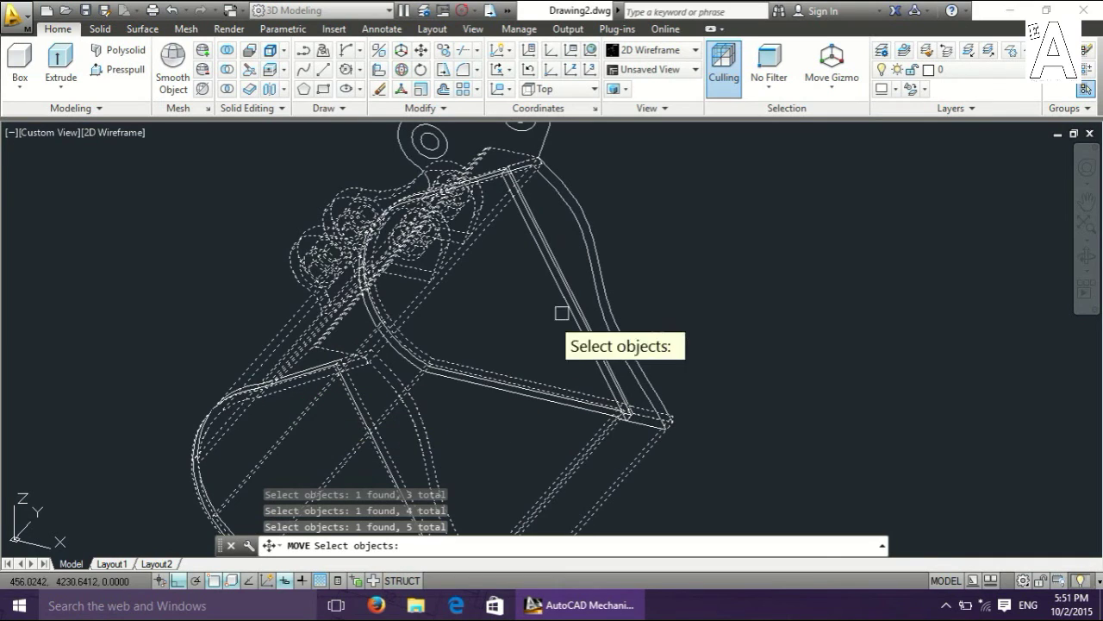
left_click(610, 304)
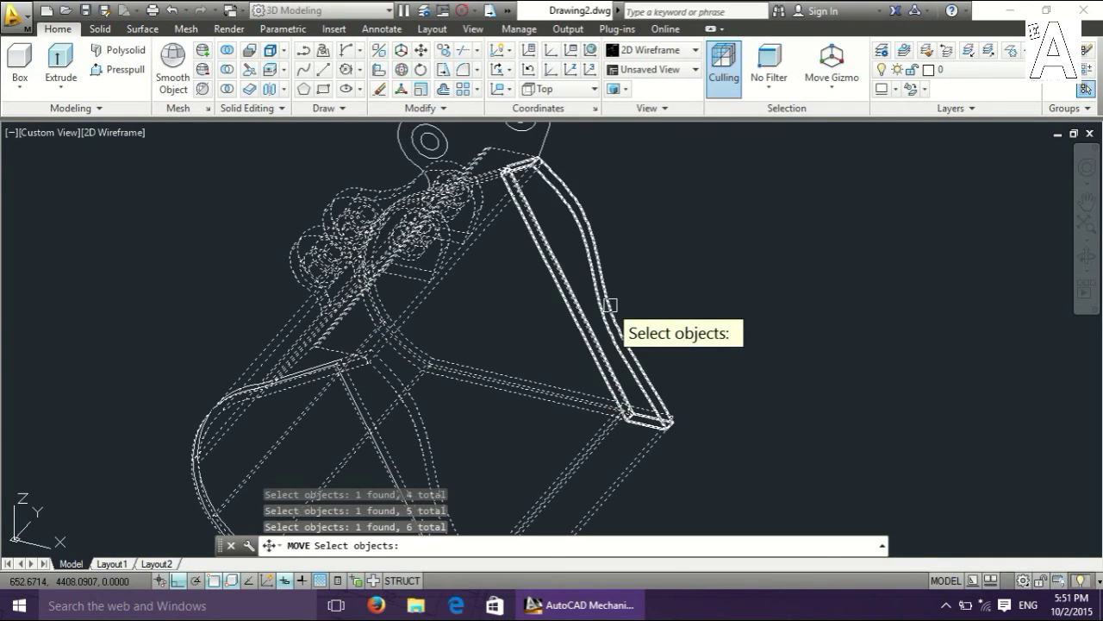
left_click(640, 453)
scroll(639, 448, "down", 2)
scroll(457, 484, "up", 5)
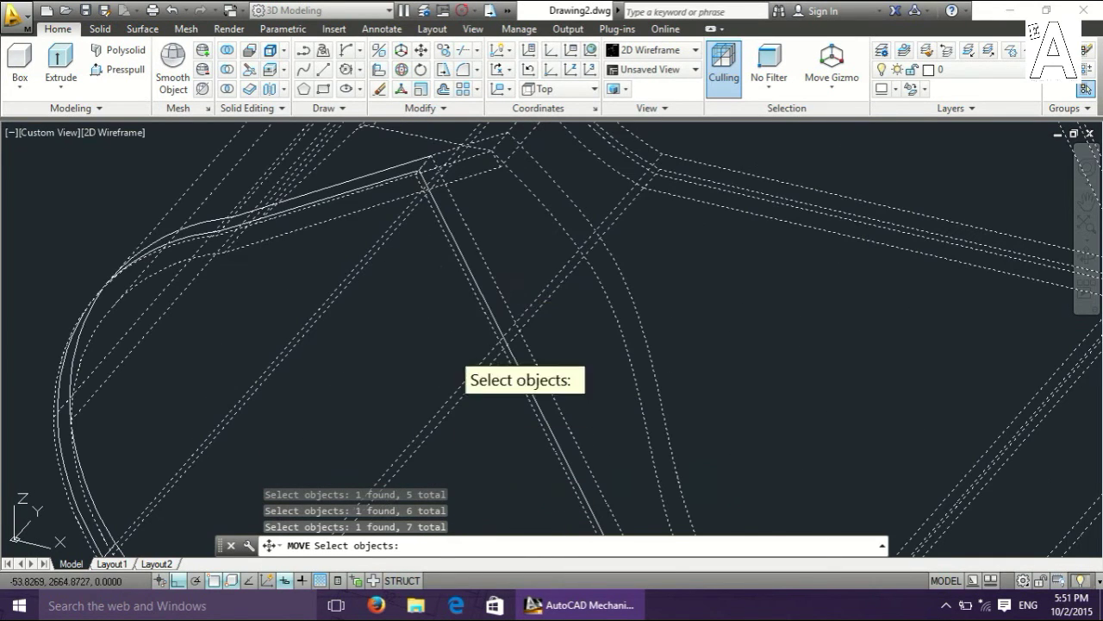
left_click(441, 222)
Move the selected parts straight down, away from the lug plate outline.
scroll(471, 281, "down", 3)
scroll(559, 284, "down", 3)
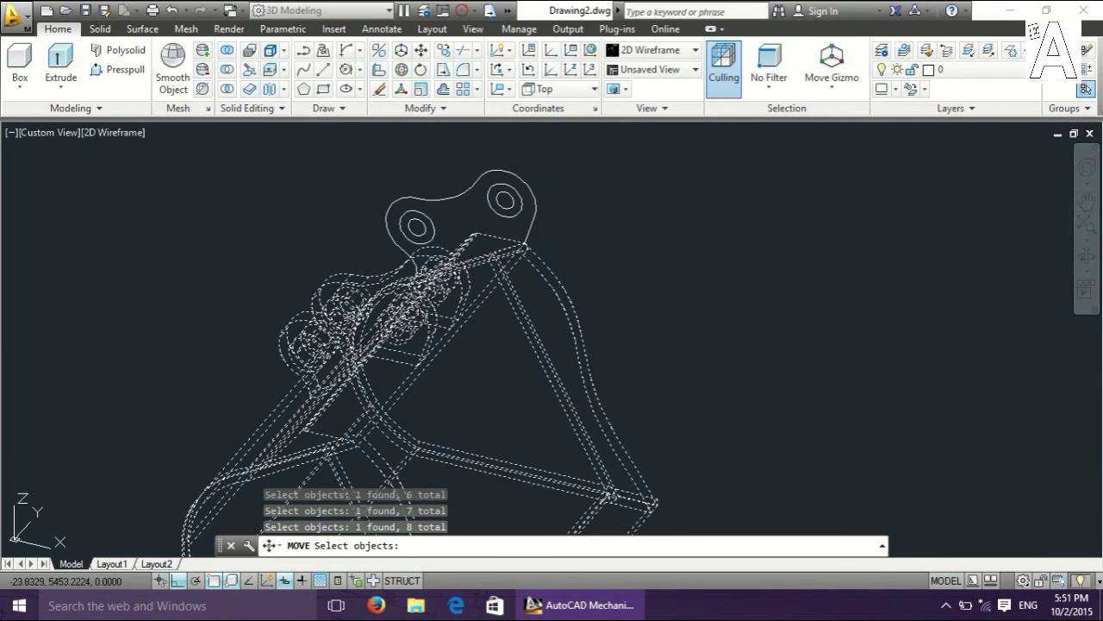
key("Return")
left_click(750, 274)
scroll(747, 321, "down", 5)
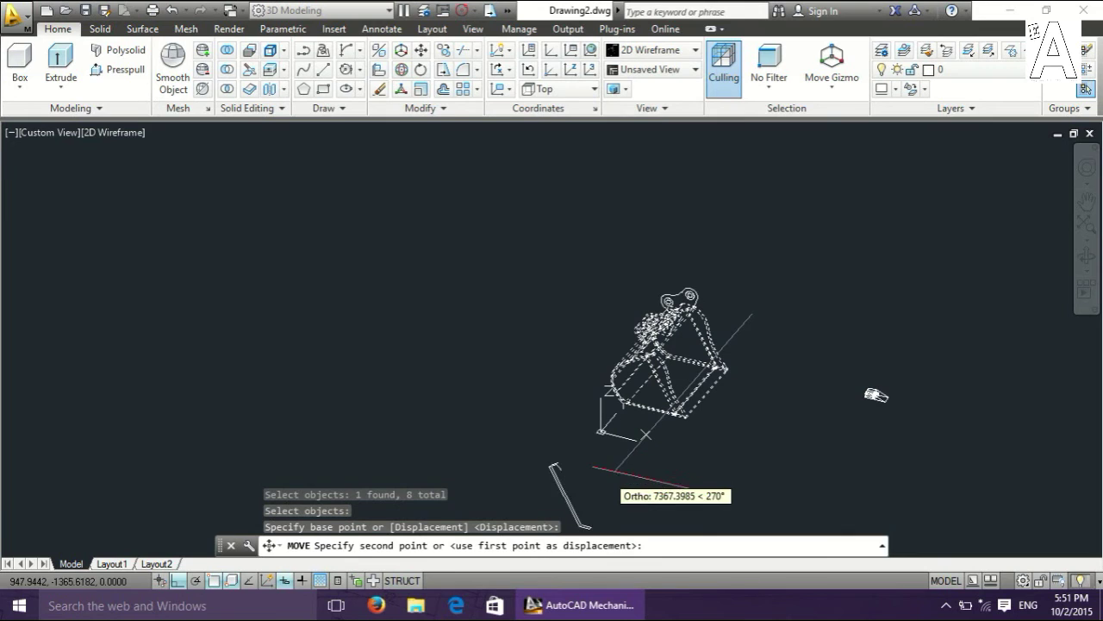
left_click(637, 470)
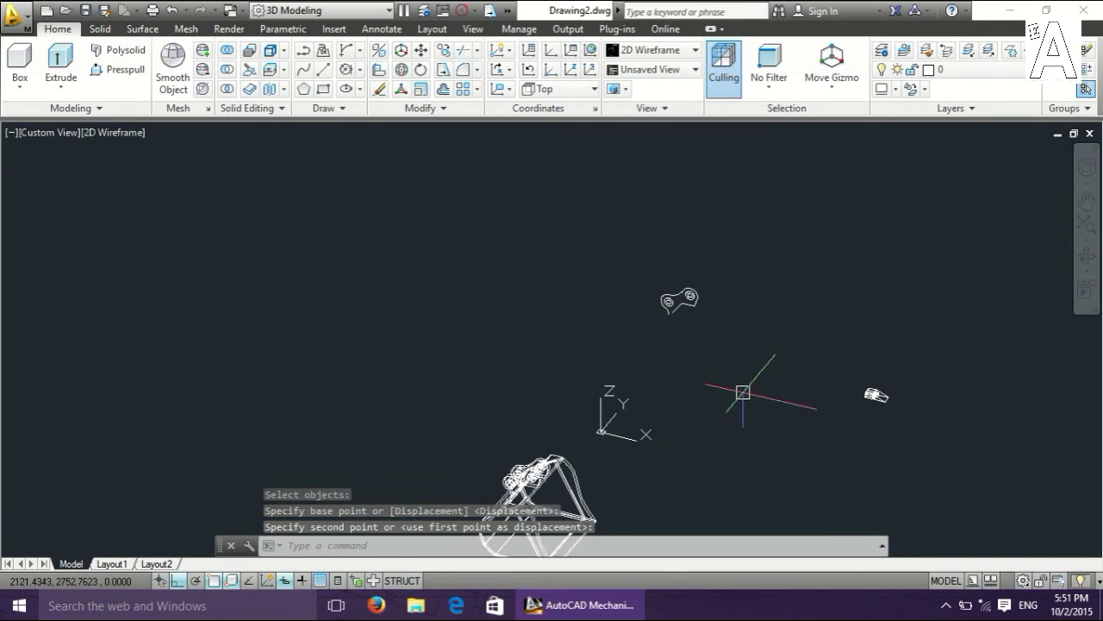
scroll(658, 318, "up", 2)
Window-select and delete the leftover lug outline.
left_click(620, 161)
left_click(887, 362)
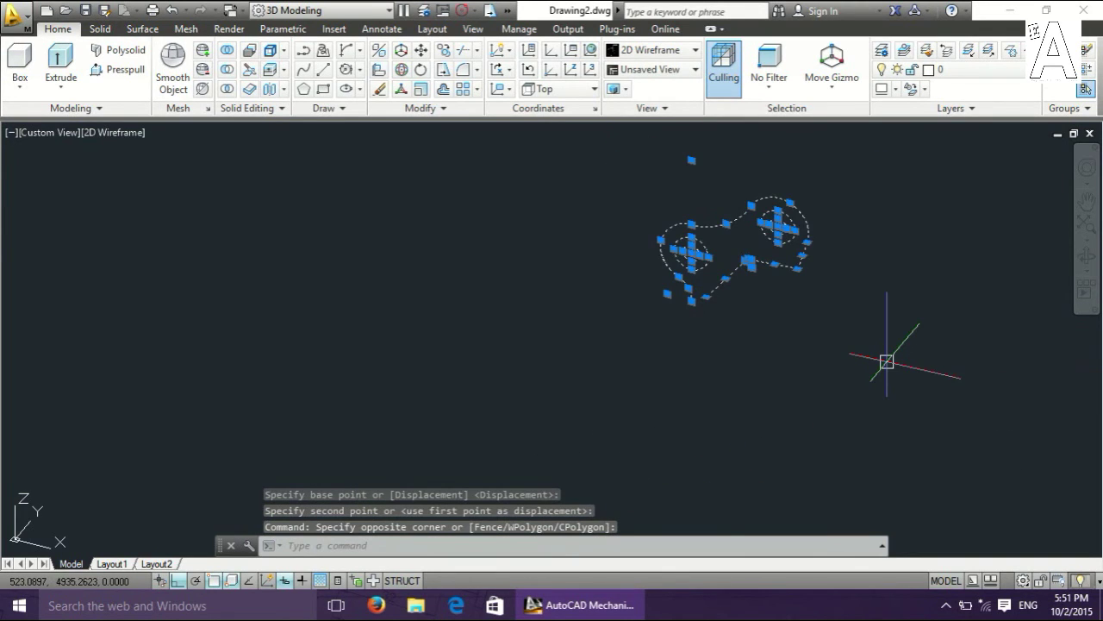
key("Delete")
Select the tooth's four objects to move and pick its back base point.
middle_click_drag(884, 483, 697, 243)
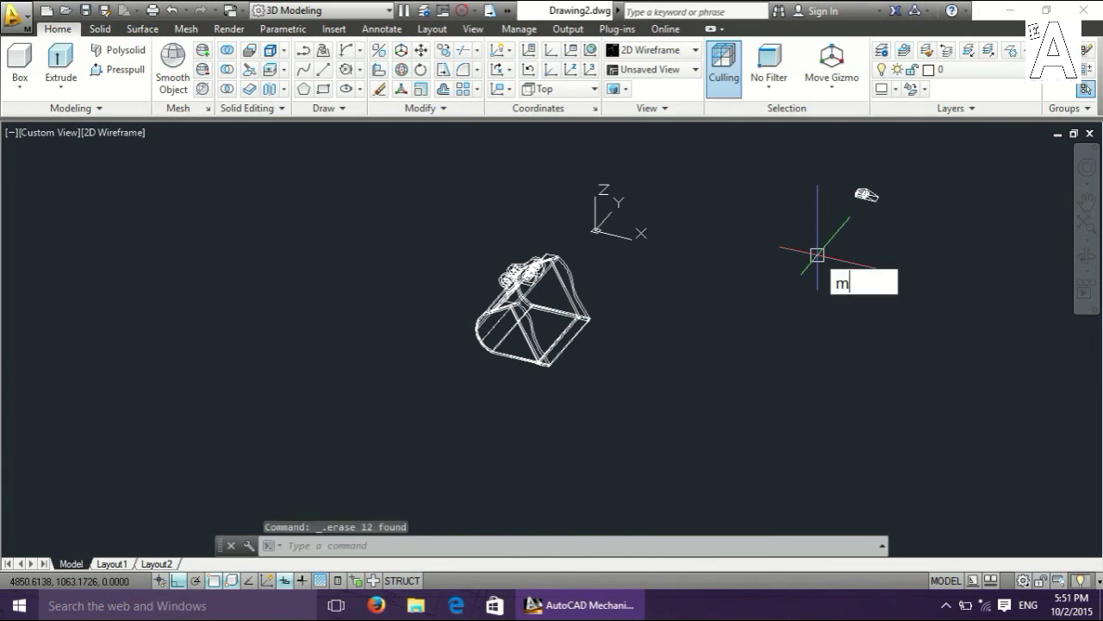
left_click(825, 165)
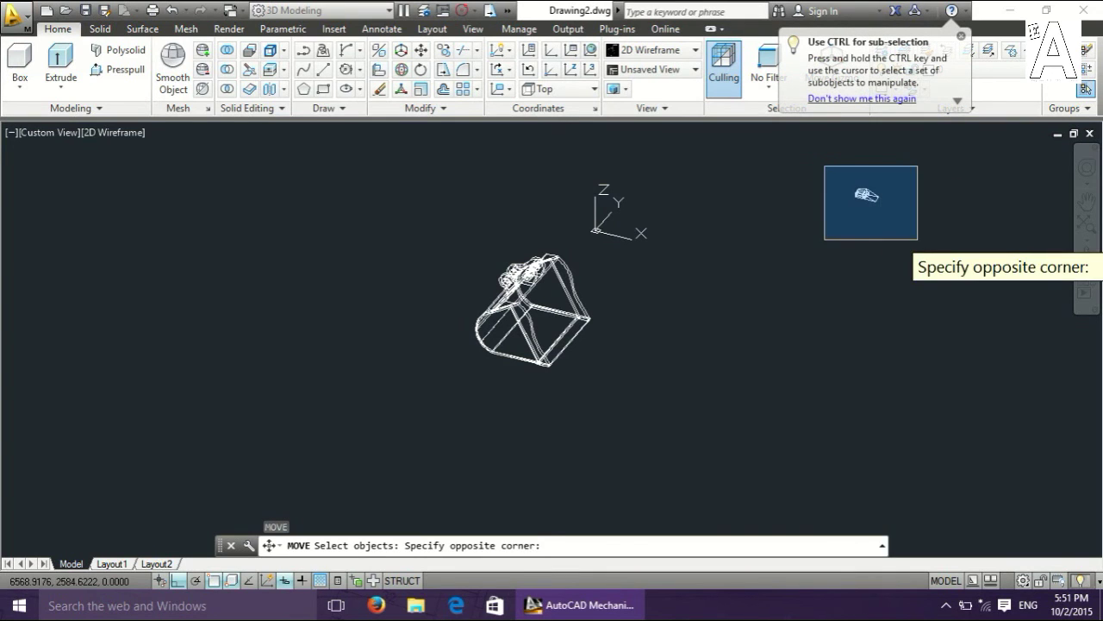
left_click(917, 238)
key("Return")
scroll(862, 220, "up", 3)
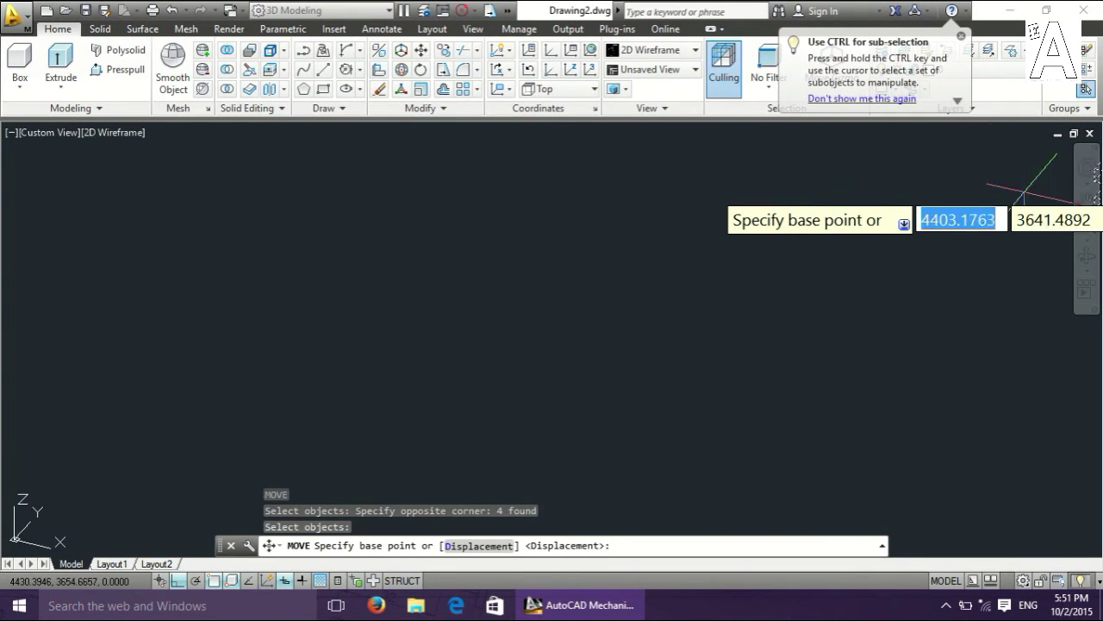
middle_click_drag(990, 190, 914, 413)
scroll(914, 414, "up", 2)
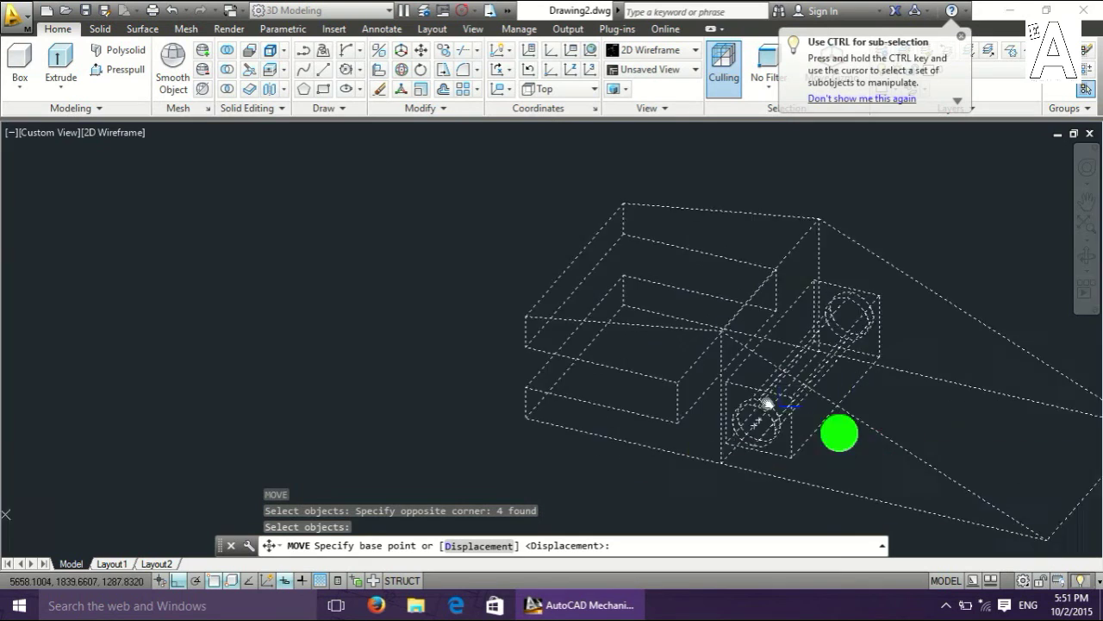
middle_click_drag(843, 431, 591, 357)
scroll(587, 354, "up", 3)
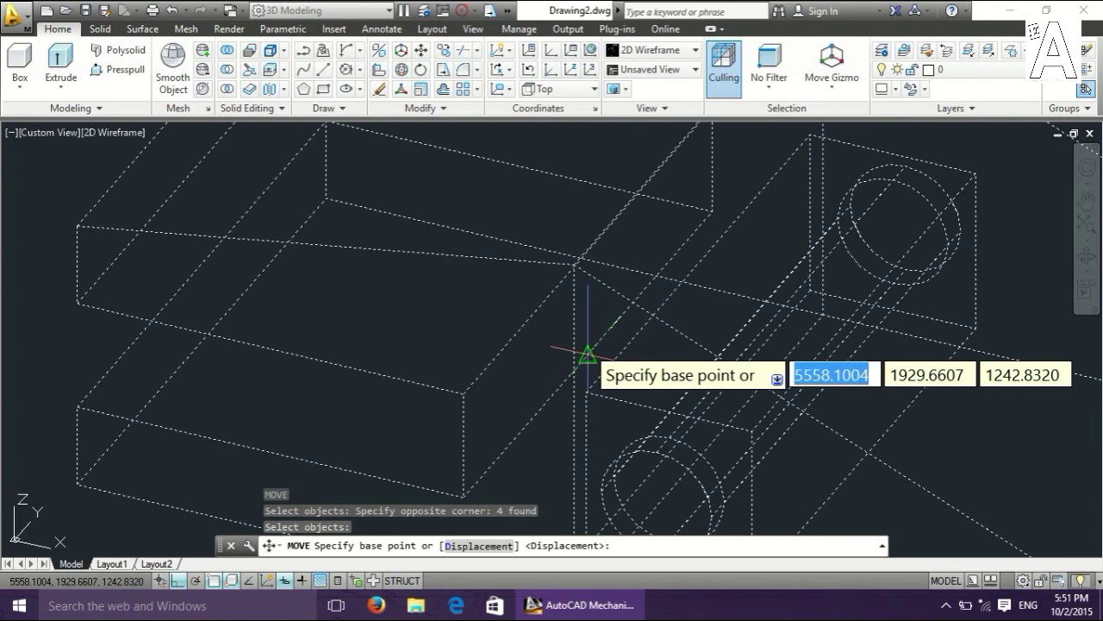
left_click(587, 354)
Place the tooth at the midpoint of the bucket's cutting lip edge.
scroll(587, 354, "down", 5)
middle_click_drag(176, 543, 418, 440)
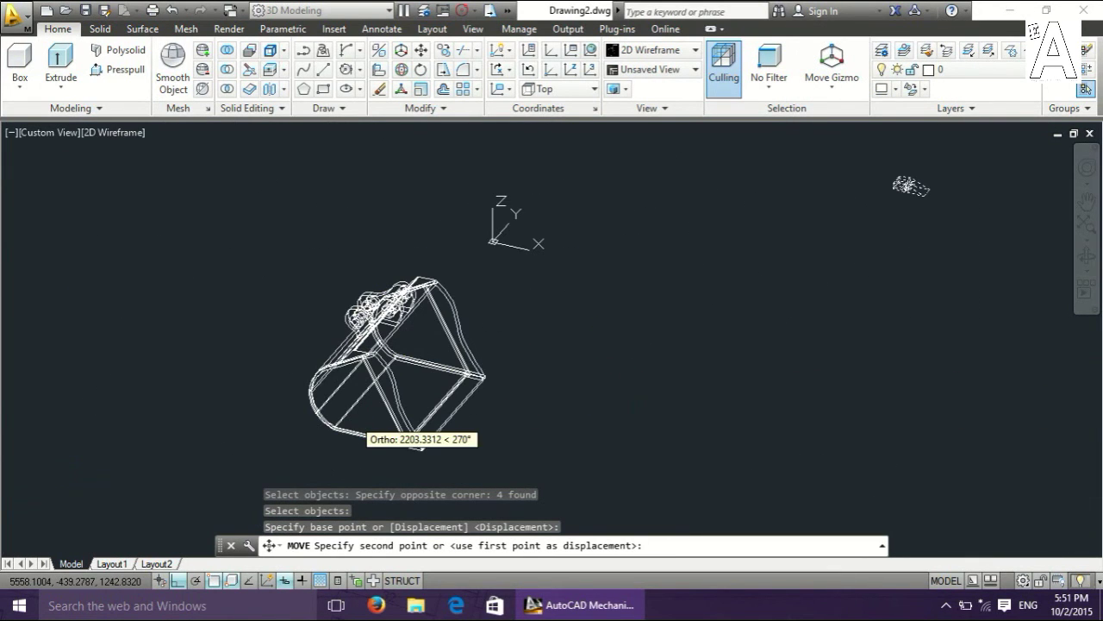
scroll(431, 449, "up", 2)
scroll(466, 431, "up", 3)
scroll(488, 345, "up", 2)
scroll(455, 330, "down", 1)
scroll(406, 316, "up", 2)
scroll(382, 293, "up", 2)
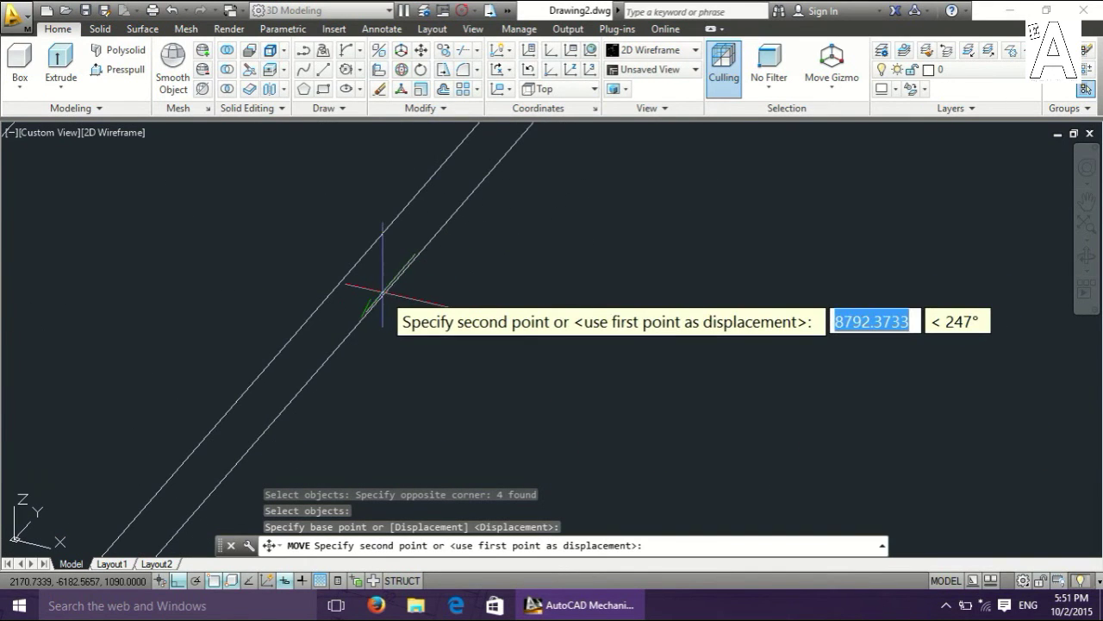
left_click(371, 309)
scroll(517, 310, "down", 5)
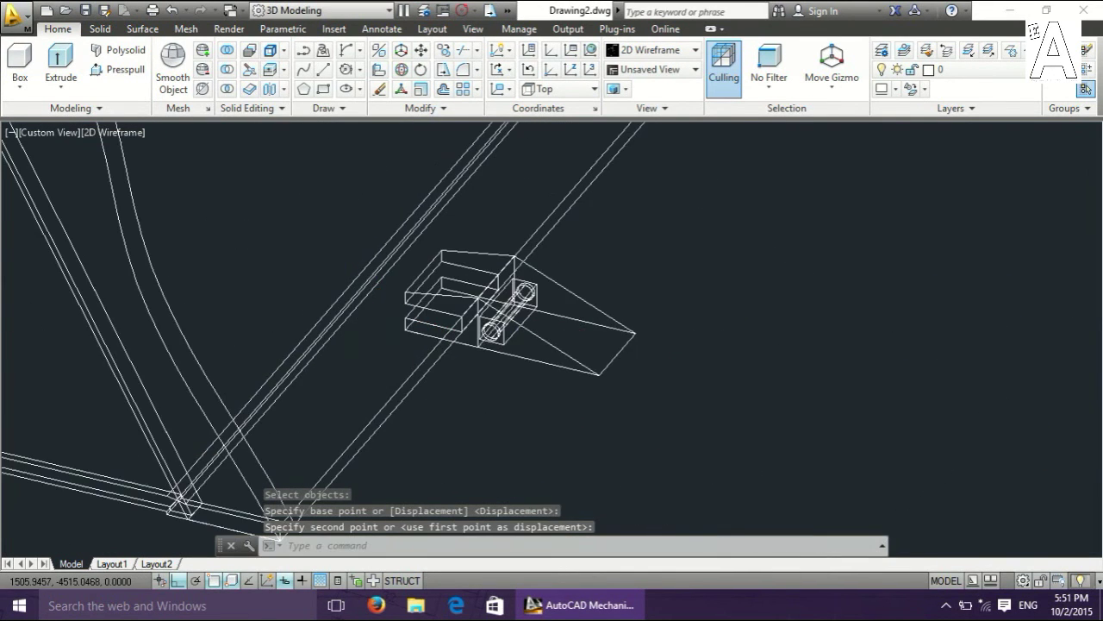
scroll(628, 328, "up", 1)
Undo the last copy, then copy the tooth using its corner as base point.
key("Escape")
key("ctrl+z")
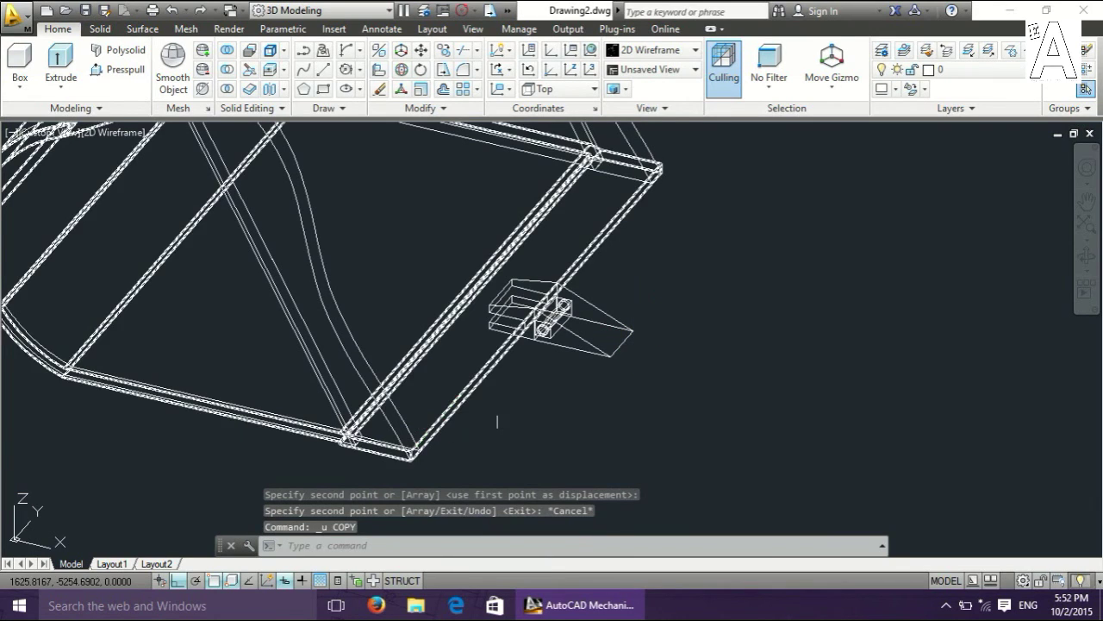
type("co")
key("Return")
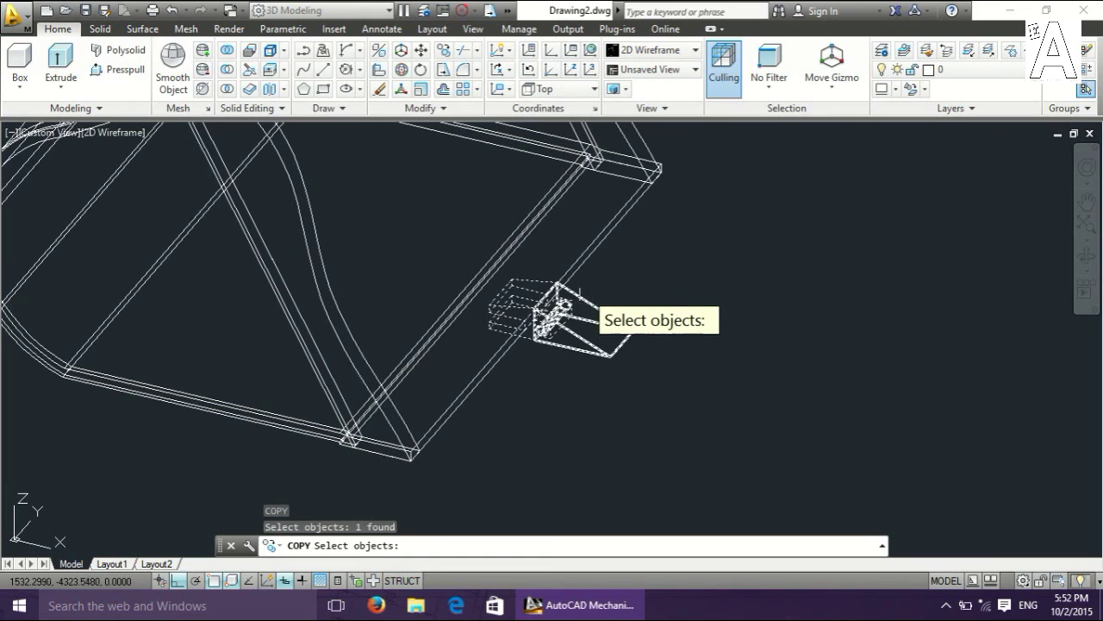
left_click(579, 293)
key("Return")
scroll(517, 310, "up", 3)
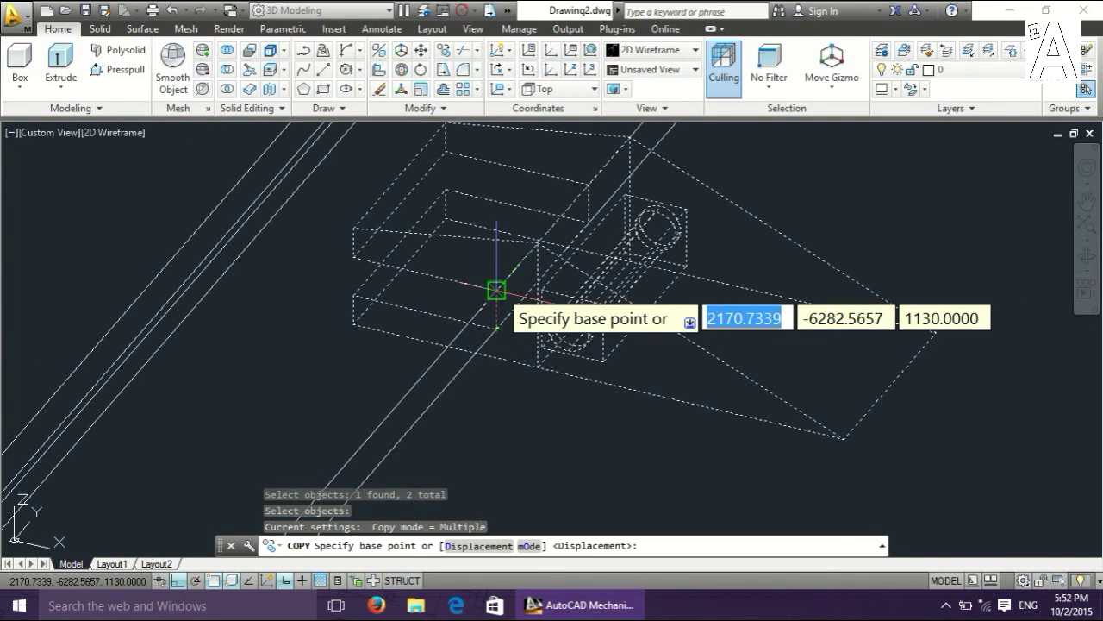
left_click(496, 290)
Place the tooth copy 1000 units further along the lip.
scroll(526, 311, "down", 3)
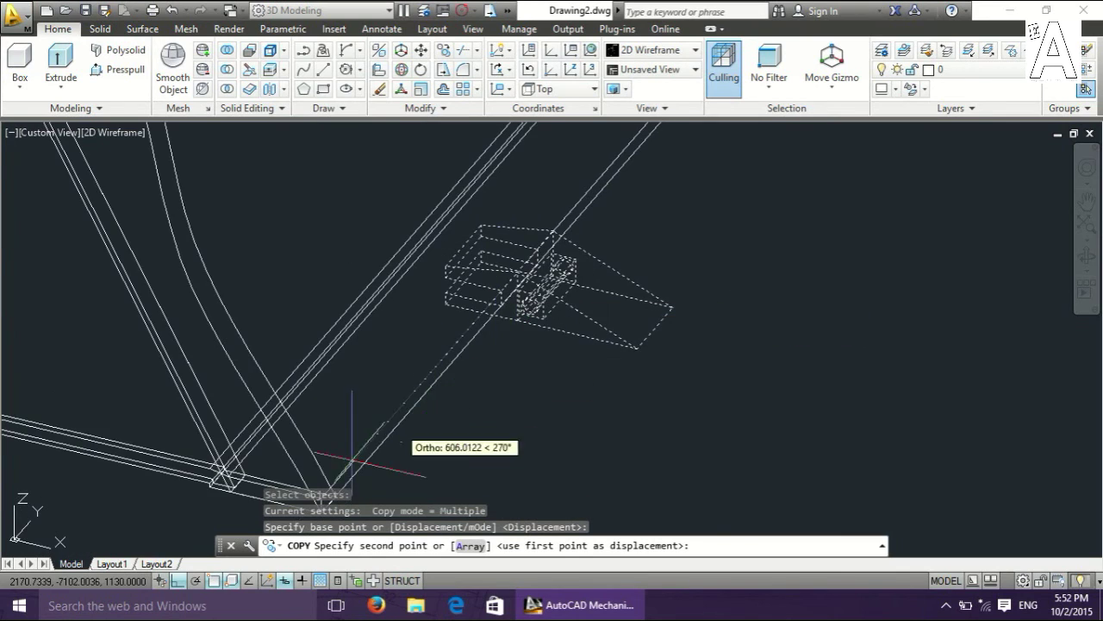
scroll(405, 414, "up", 4)
scroll(417, 353, "up", 2)
scroll(394, 345, "up", 2)
scroll(400, 280, "up", 1)
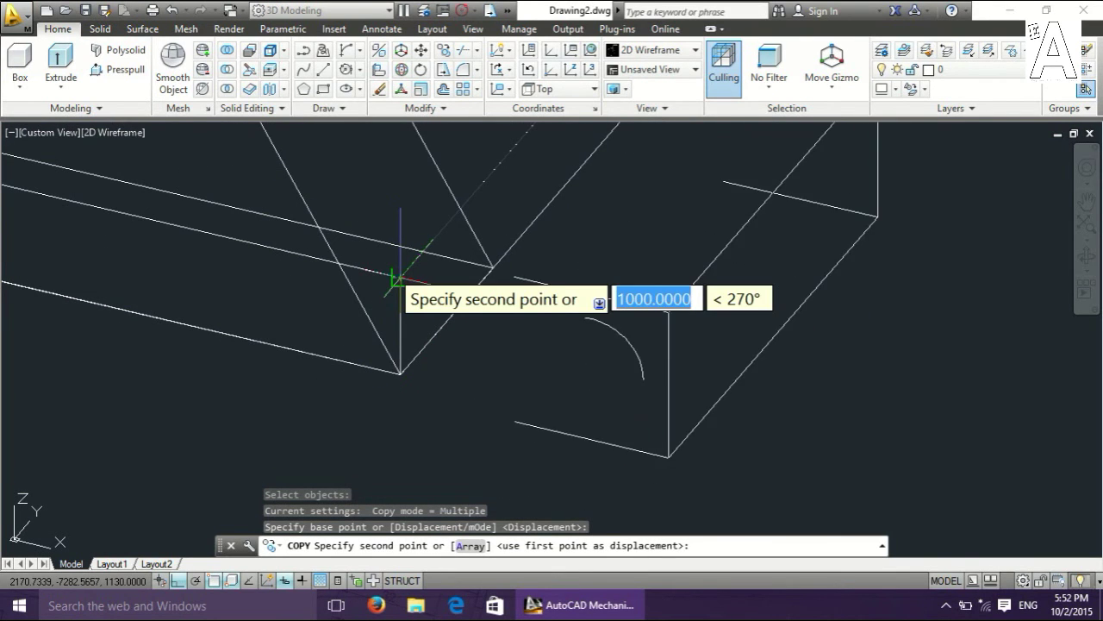
left_click(398, 280)
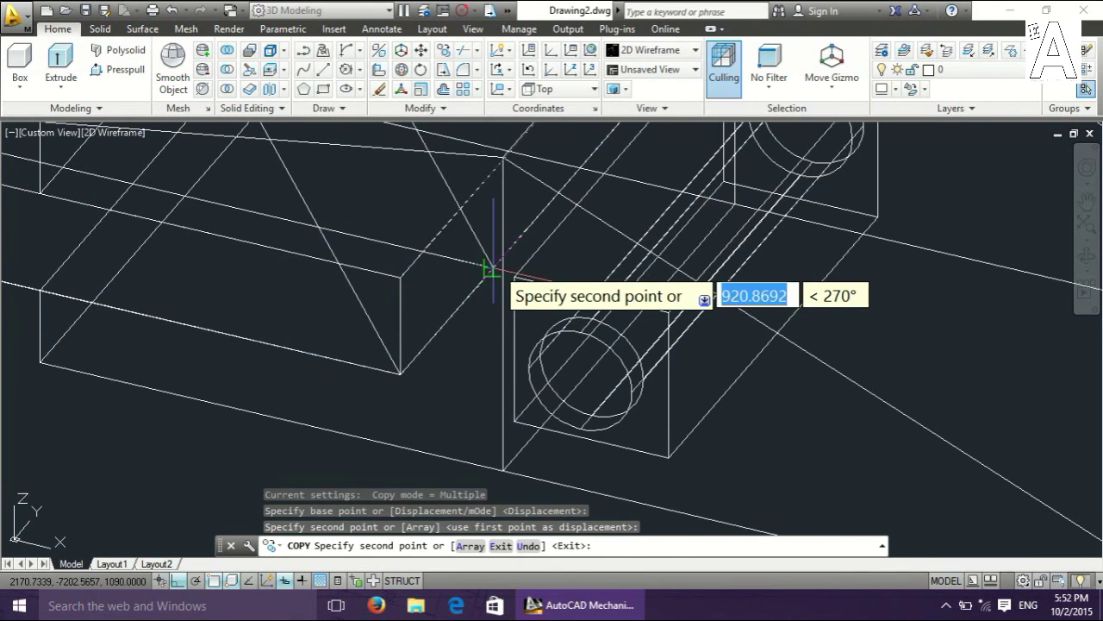
End the copy, pan to see the whole frame, and start another COPY.
key("Escape")
scroll(688, 246, "down", 4)
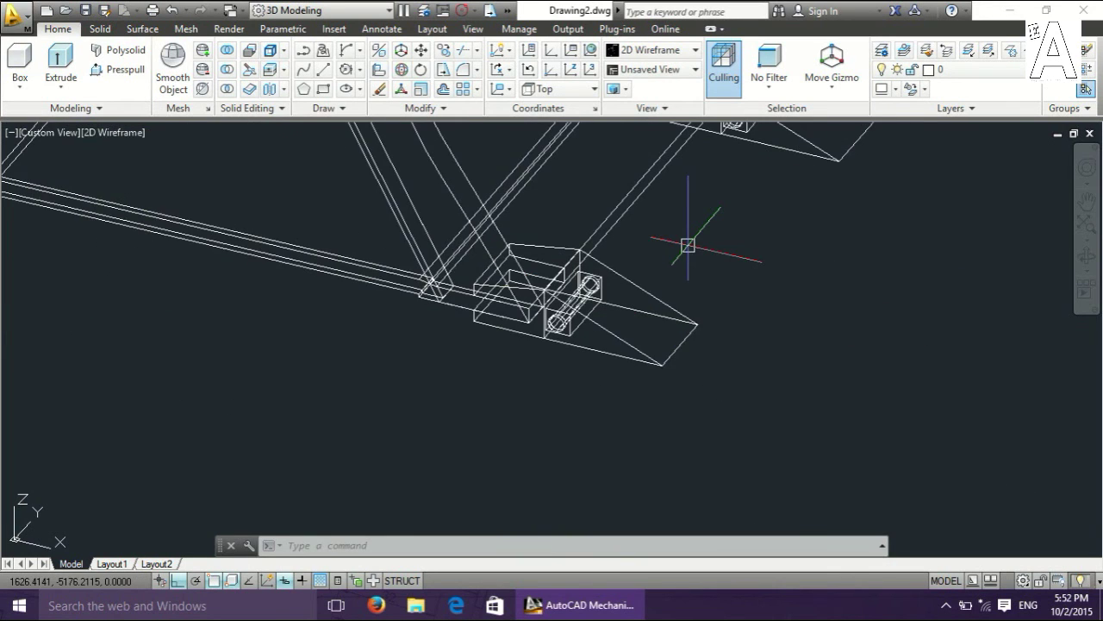
scroll(688, 246, "down", 2)
middle_click_drag(688, 246, 448, 470)
type("co")
key("Return")
scroll(428, 489, "up", 2)
Select the tooth block to copy, orbit to a new angle, then exit orbit.
left_click(421, 408)
right_click(521, 460)
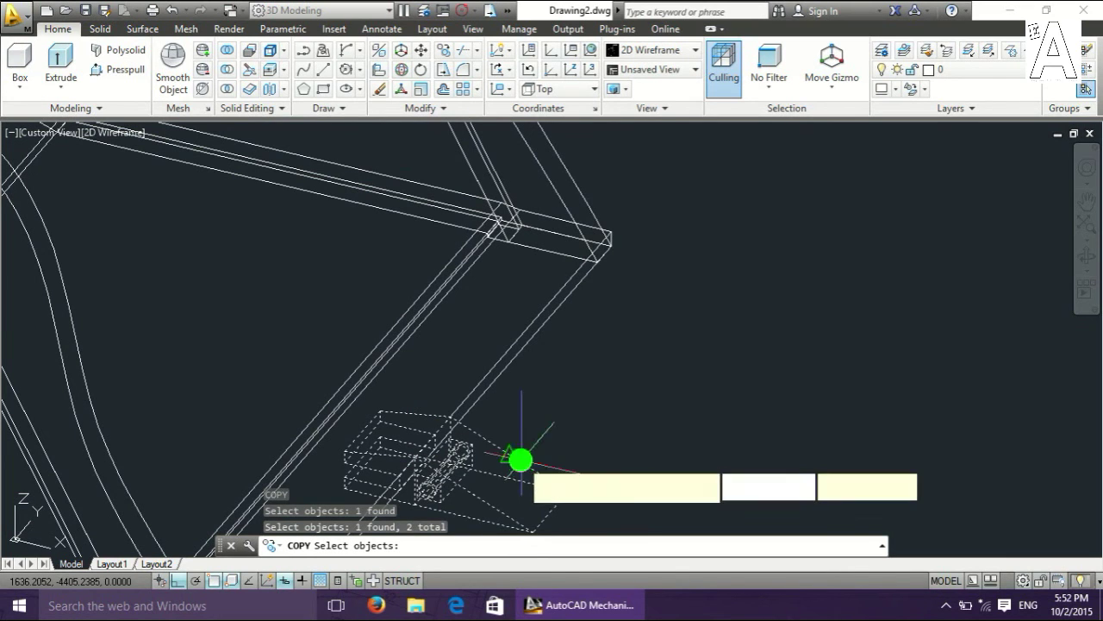
mouse_move(1045, 271)
left_mouse_down()
mouse_move(787, 340)
mouse_move(702, 301)
left_mouse_up()
right_click(660, 376)
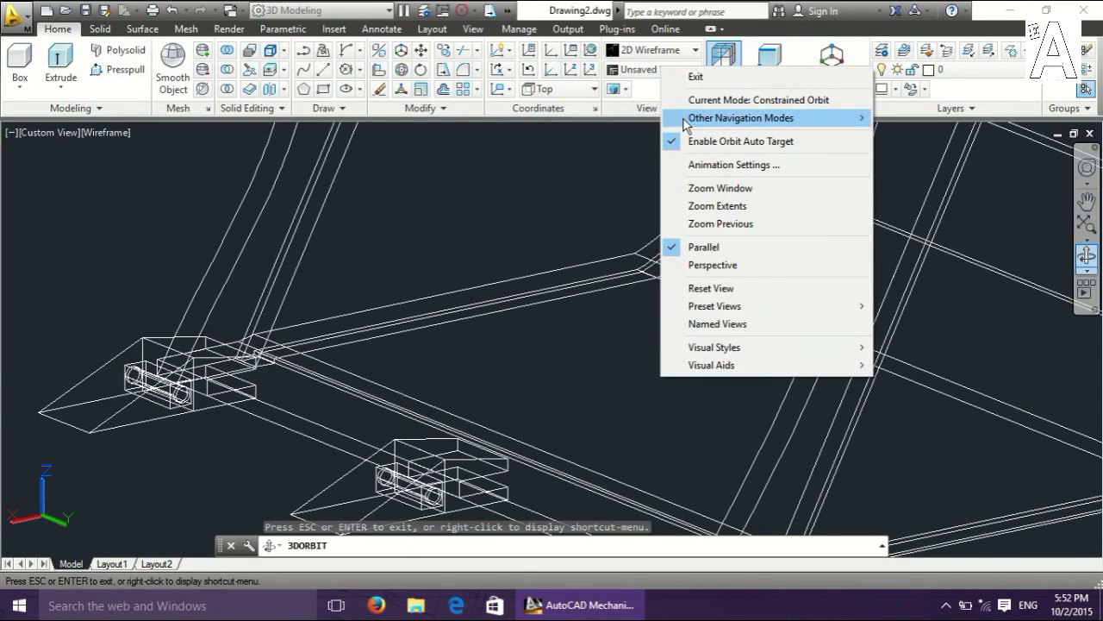
left_click(689, 76)
Set the copy's base point on the tooth corner.
scroll(431, 472, "up", 2)
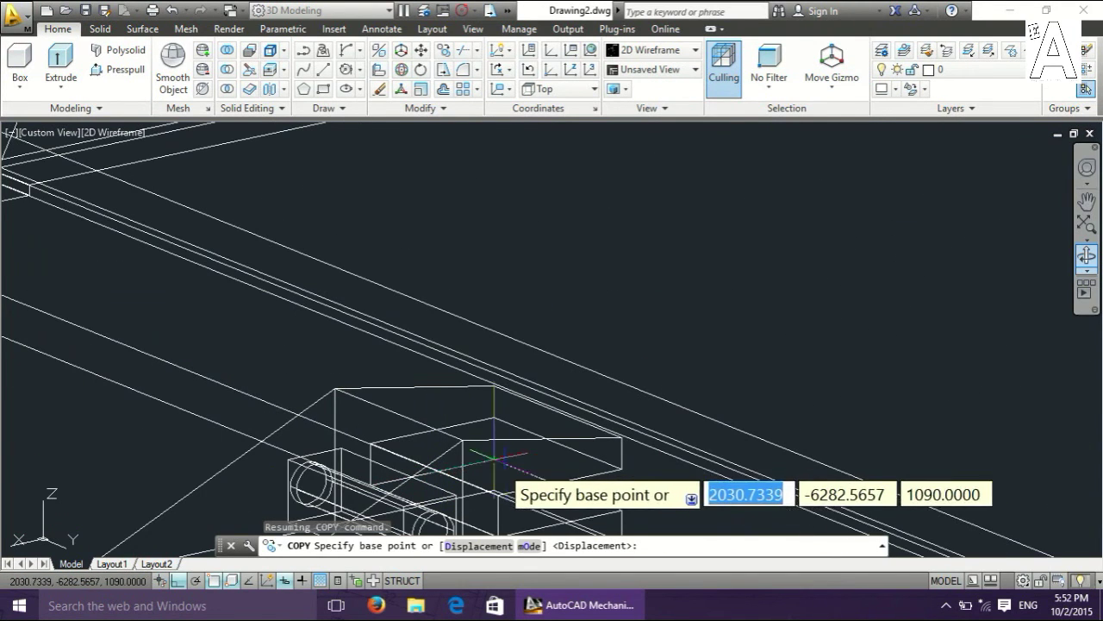
scroll(493, 487, "down", 1)
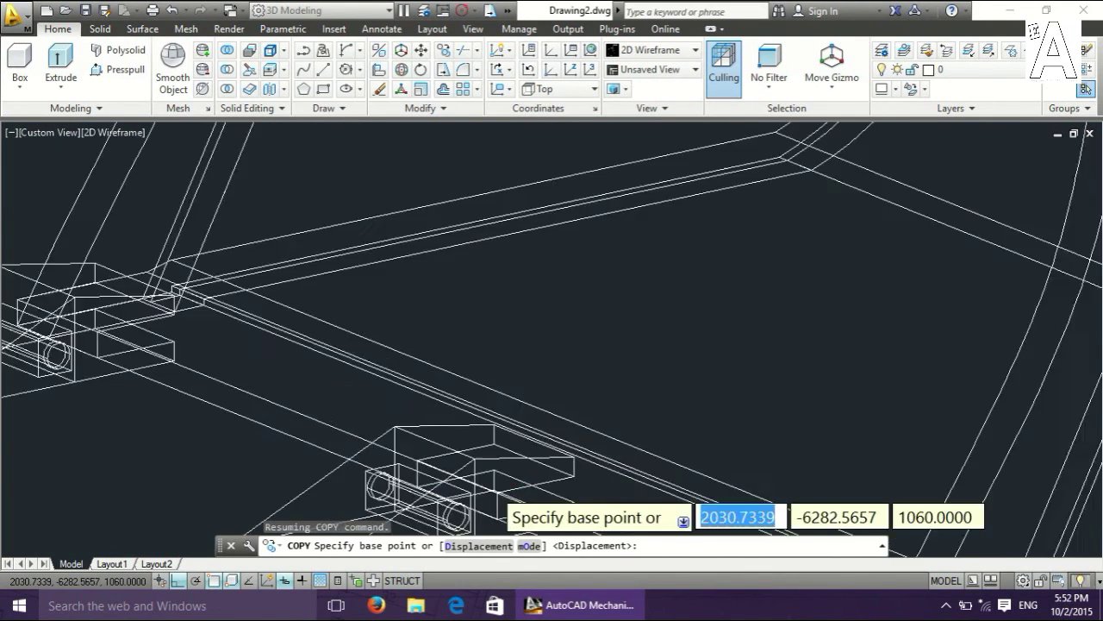
scroll(493, 487, "down", 1)
scroll(493, 487, "up", 1)
scroll(599, 499, "down", 1)
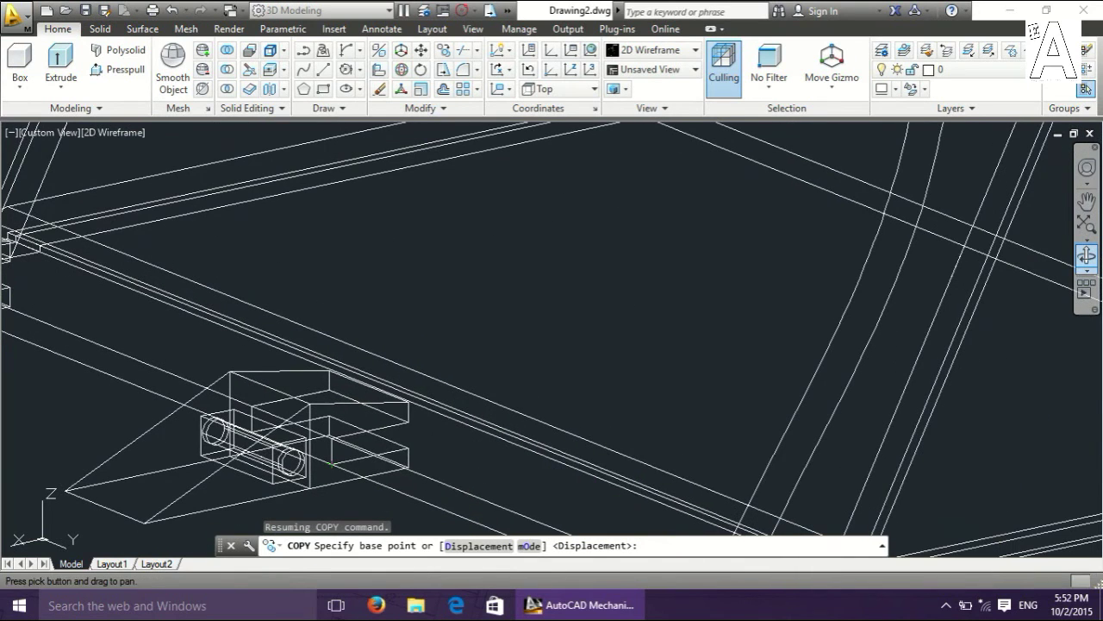
scroll(328, 379, "up", 1)
scroll(392, 465, "up", 1)
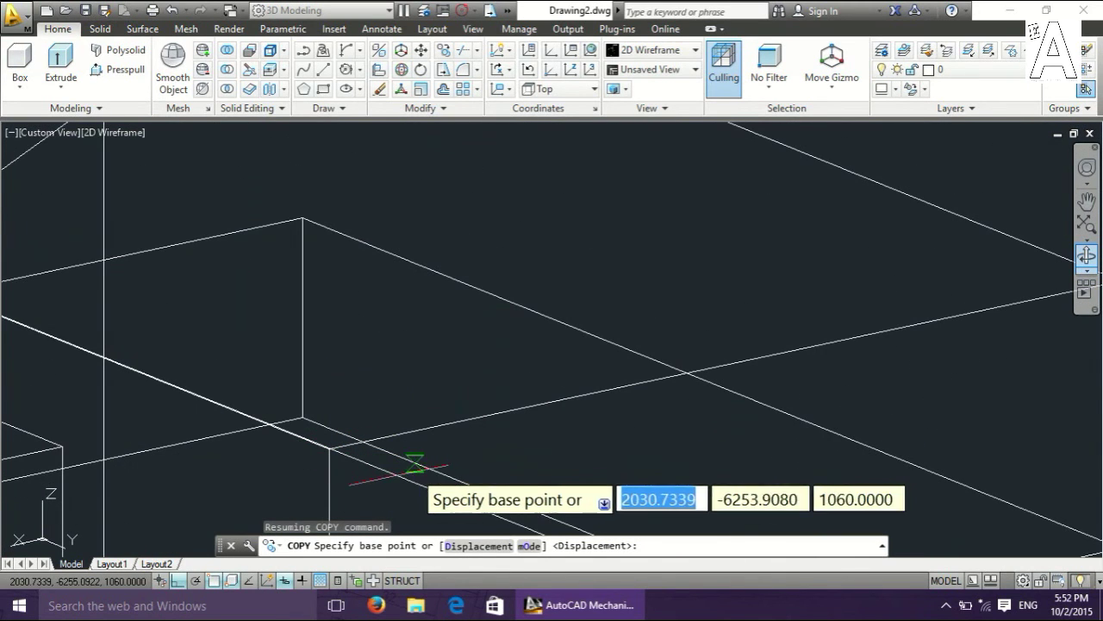
left_click(330, 450)
Place the third tooth a further 1000 units along the cutting lip.
scroll(379, 500, "down", 1)
scroll(474, 379, "down", 1)
scroll(474, 388, "up", 2)
scroll(596, 153, "up", 1)
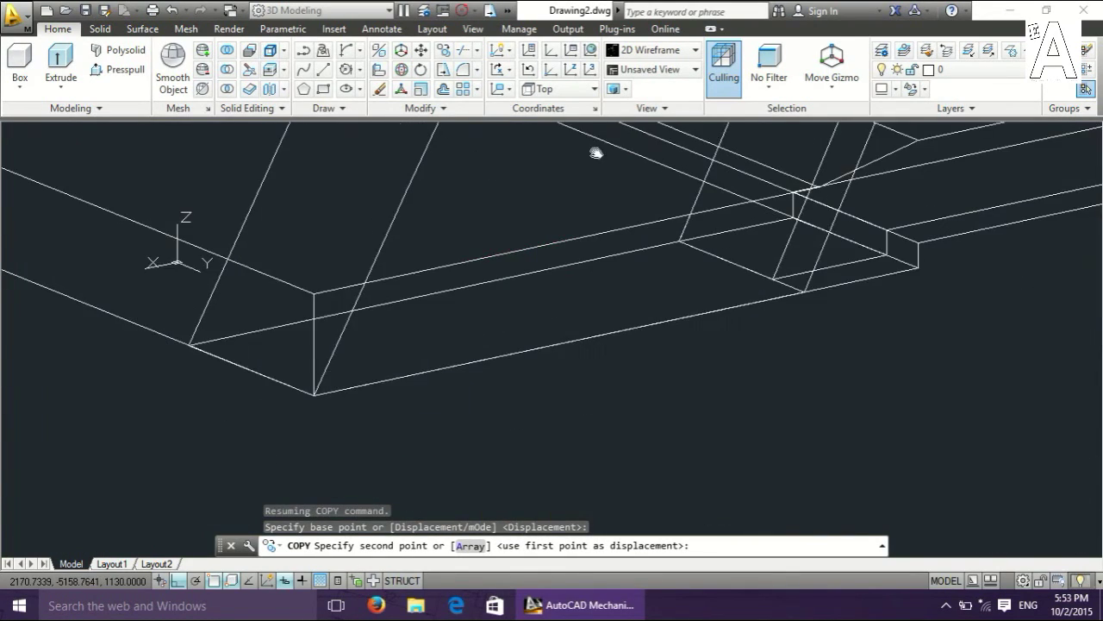
scroll(596, 152, "down", 1)
scroll(543, 224, "up", 1)
left_click(328, 274)
scroll(345, 274, "down", 1)
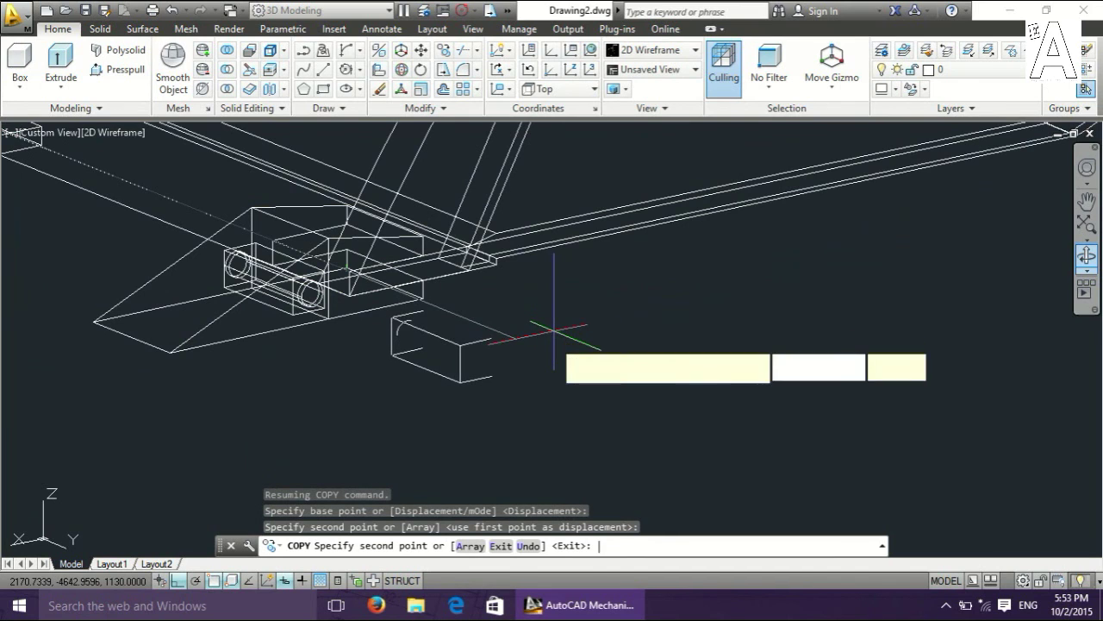
key("Escape")
scroll(315, 375, "down", 2)
scroll(573, 463, "up", 1)
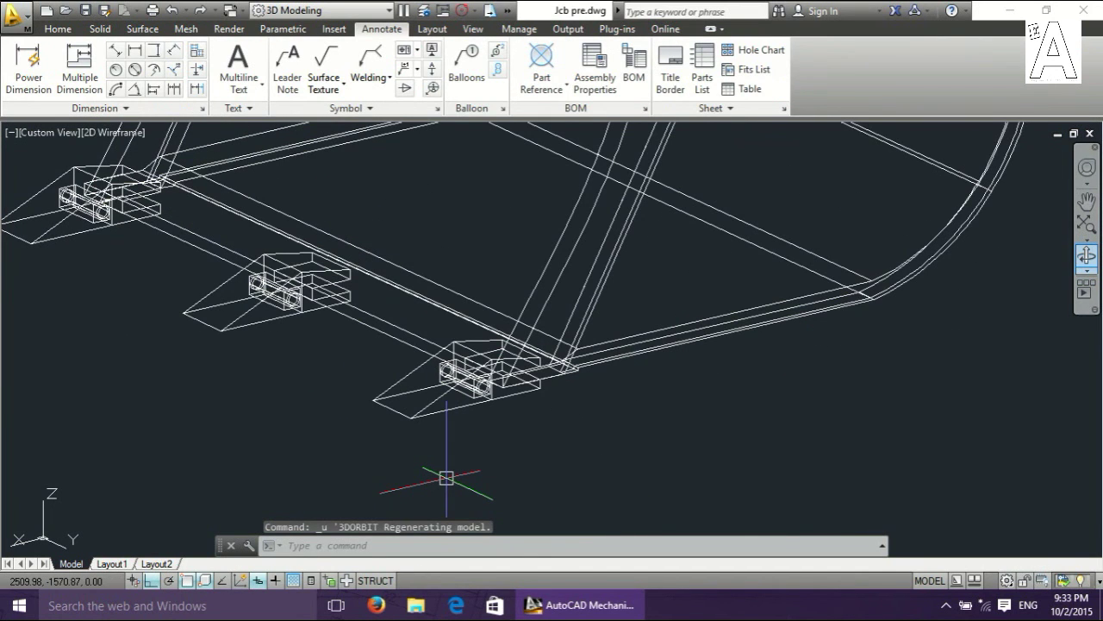
Copy the tooth 500 units along the lip from its corner, then redo the undone copy.
type("co")
key("Return")
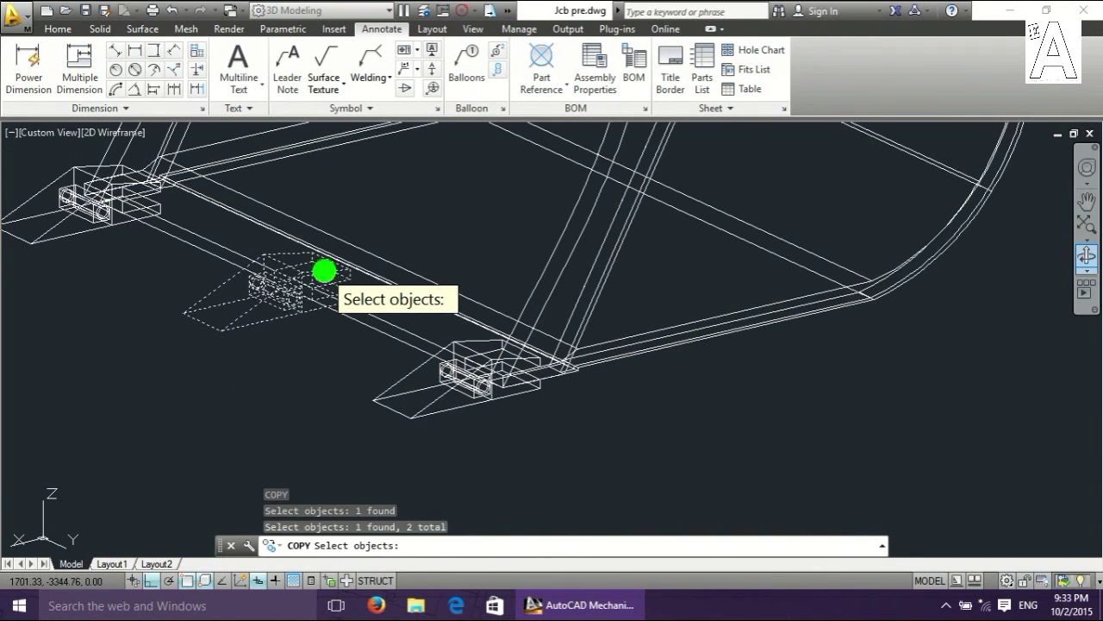
key("Return")
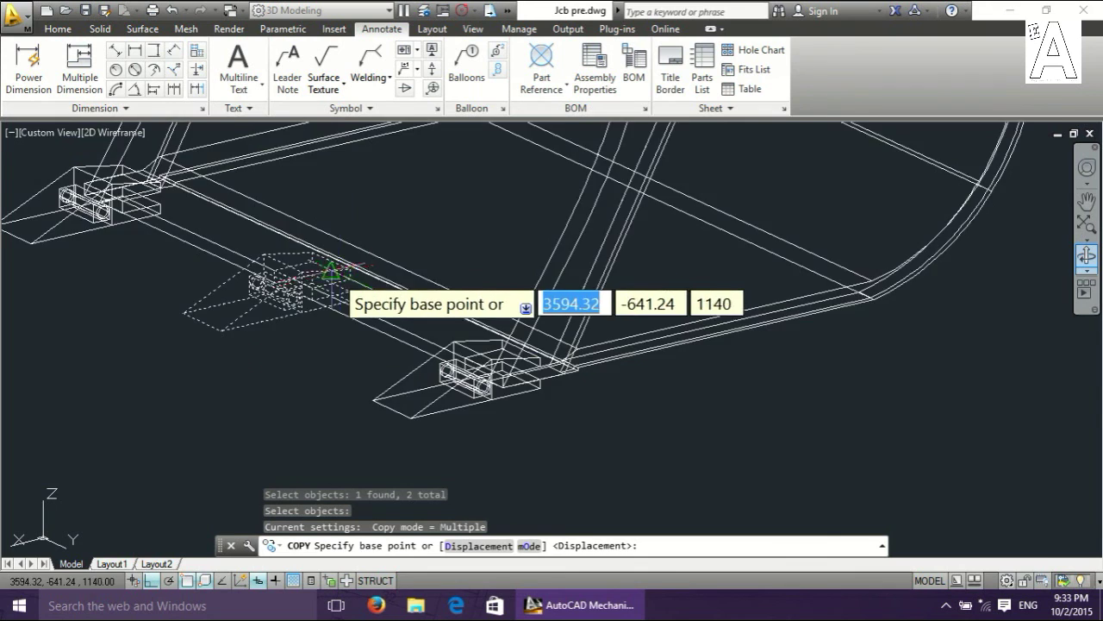
scroll(366, 263, "up", 5)
left_click(385, 251)
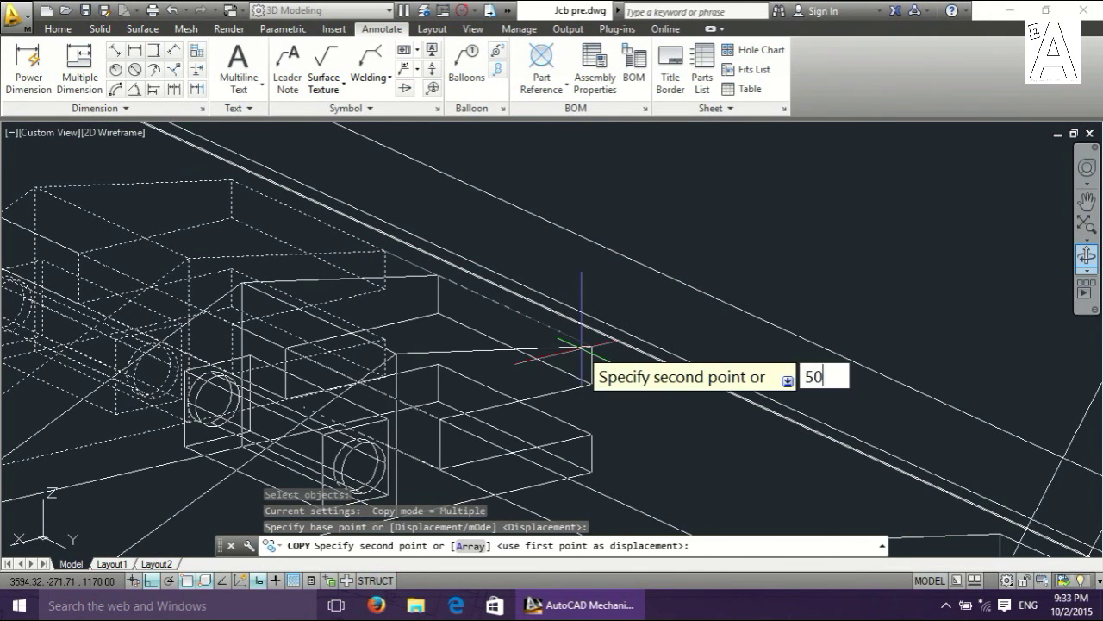
type("0")
key("Return")
key("Escape")
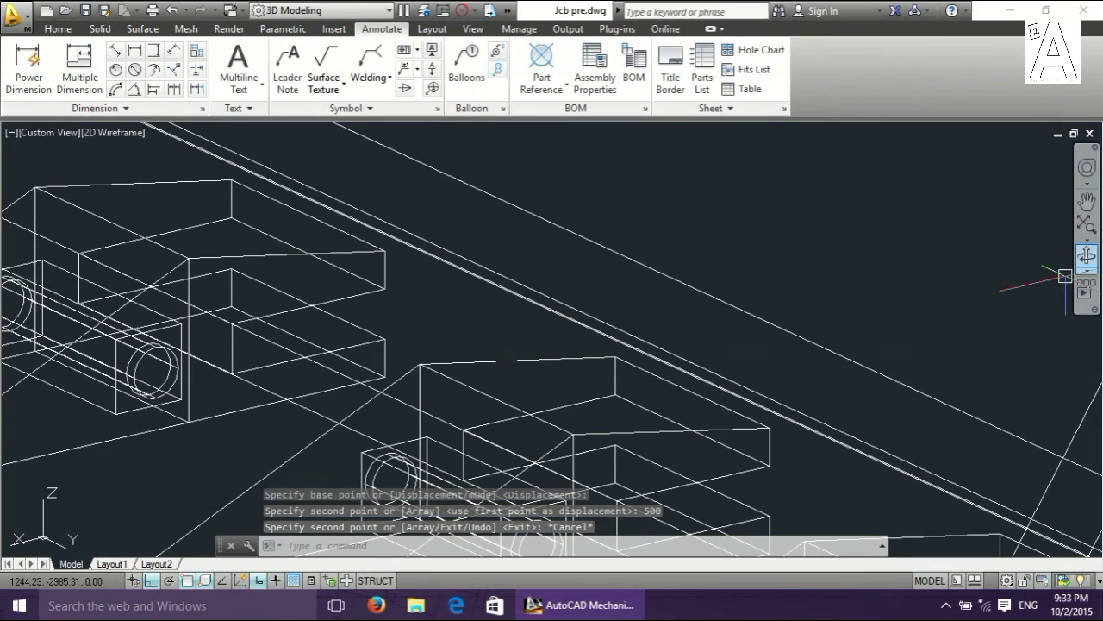
key("ctrl+y")
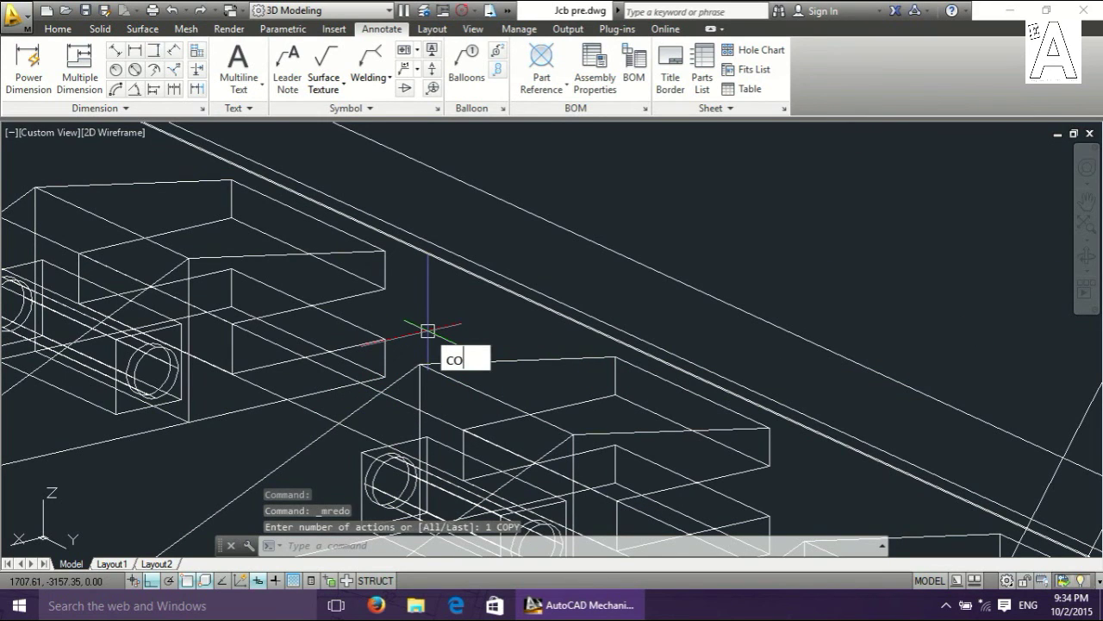
Copy both tooth parts another 500 units along the lip for the next tooth.
key("Return")
left_click(326, 251)
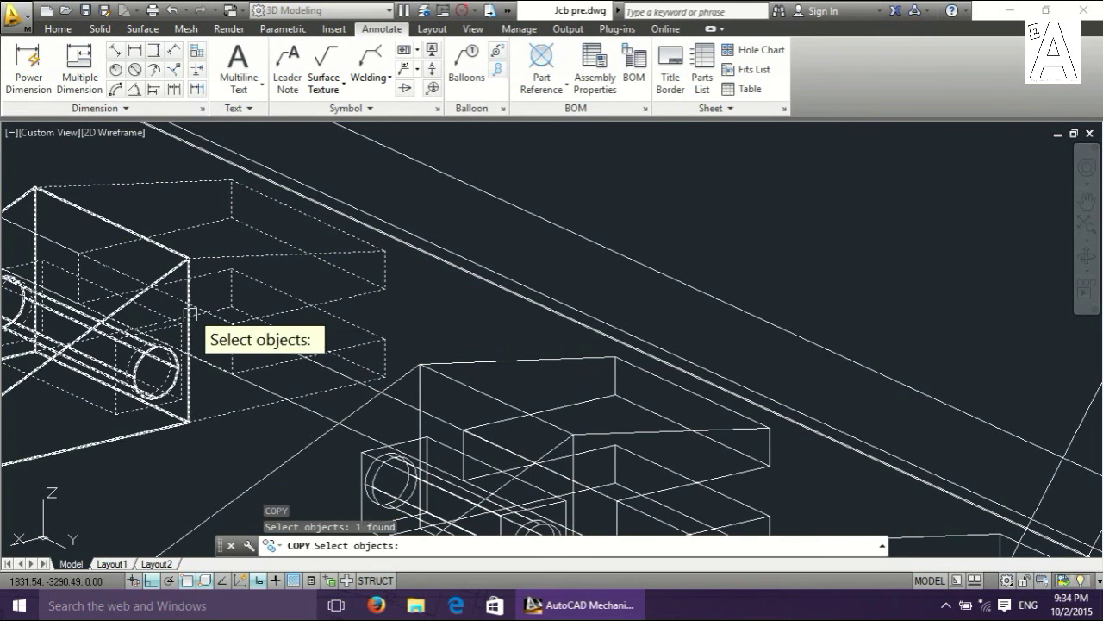
left_click(75, 344)
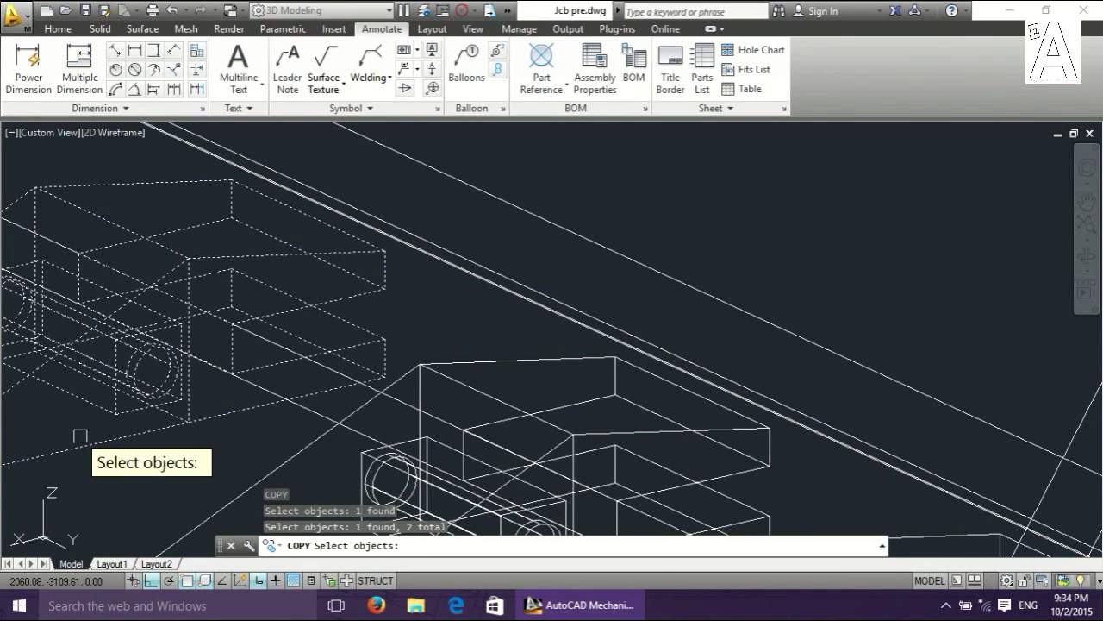
key("Return")
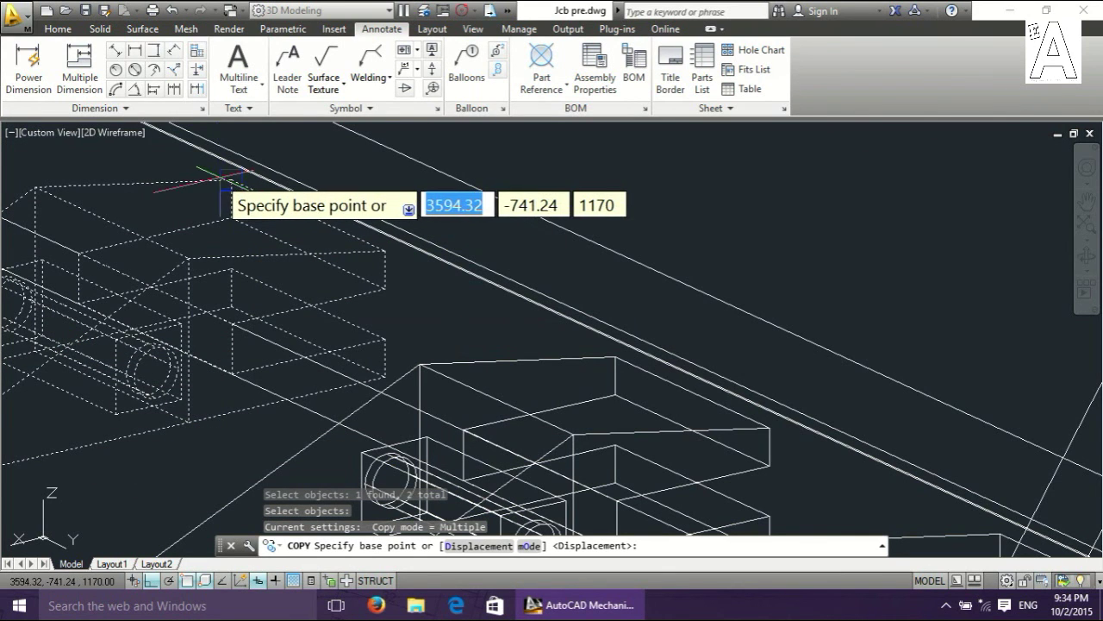
left_click(231, 181)
scroll(227, 178, "down", 3)
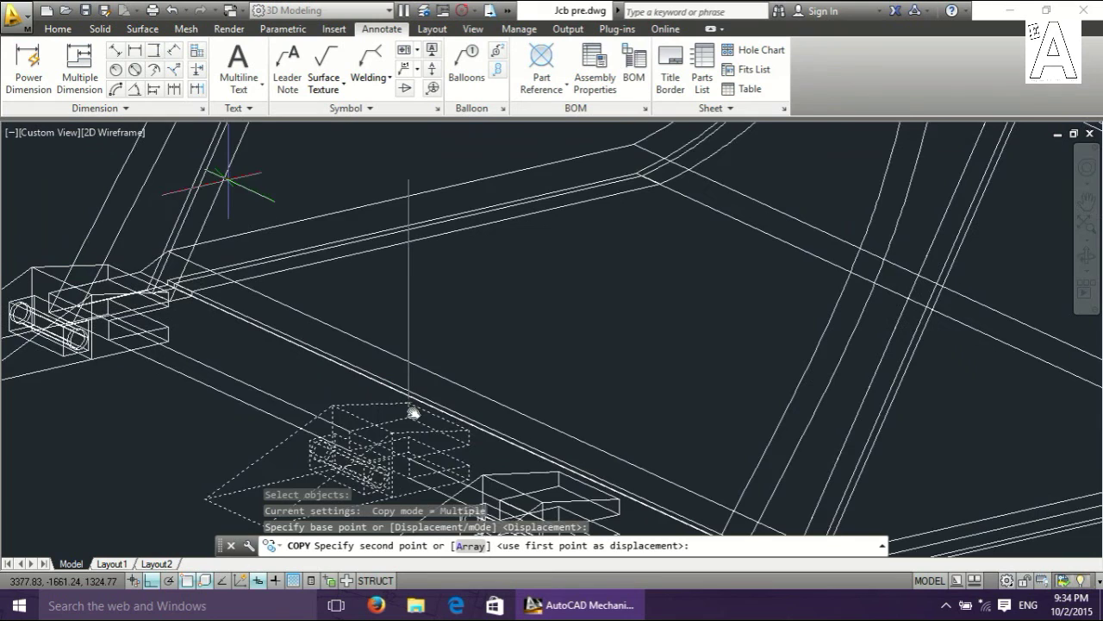
middle_click_drag(226, 177, 405, 395, "shift")
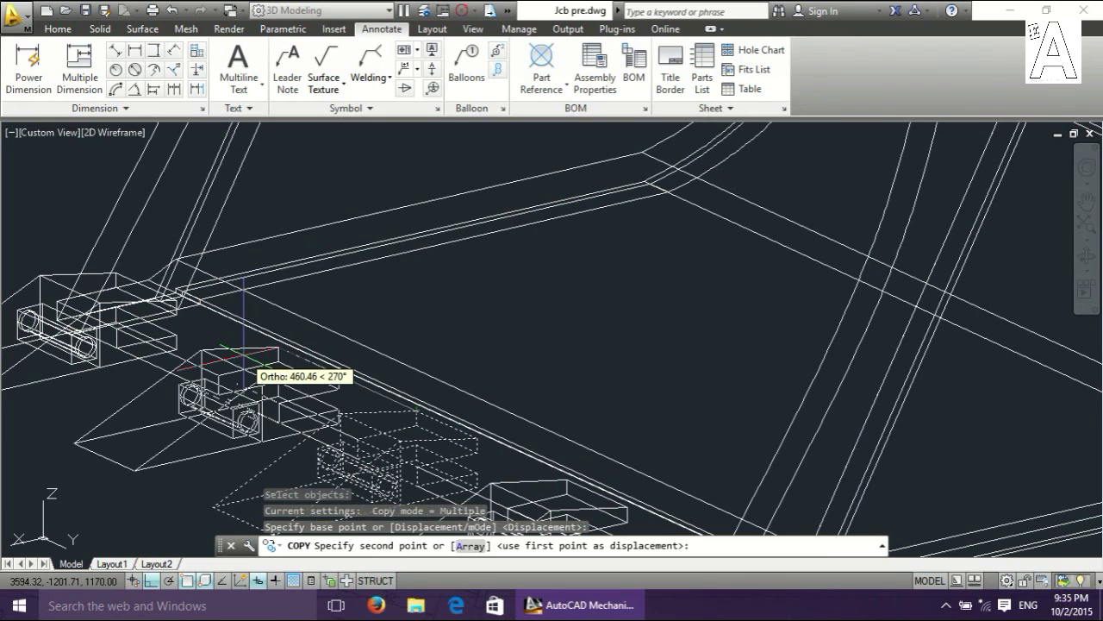
type("500")
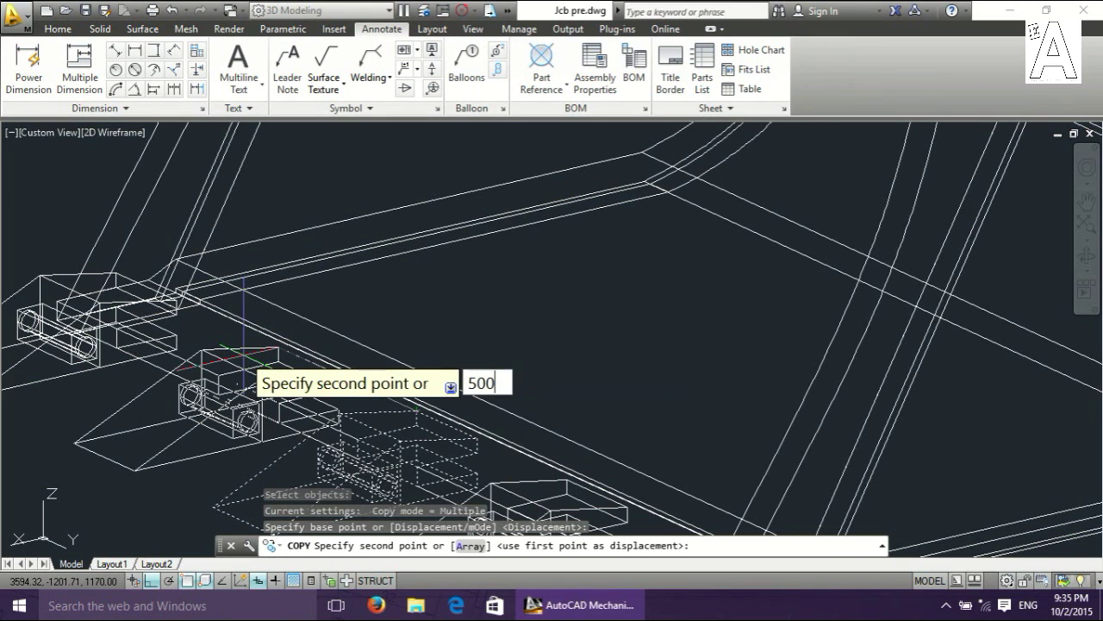
key("Return")
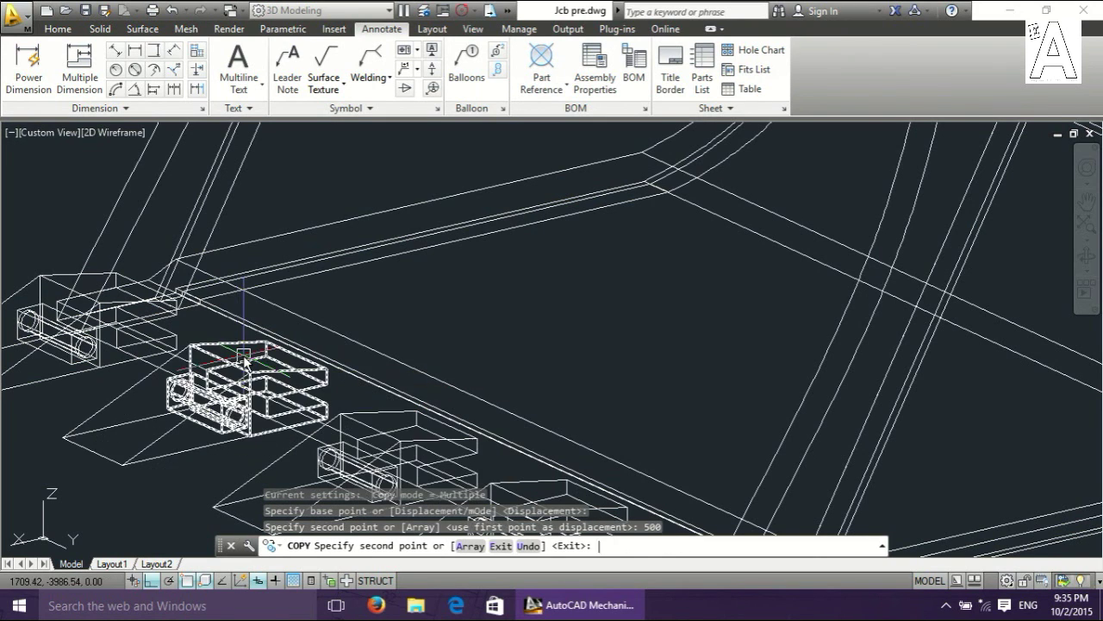
left_click(424, 382)
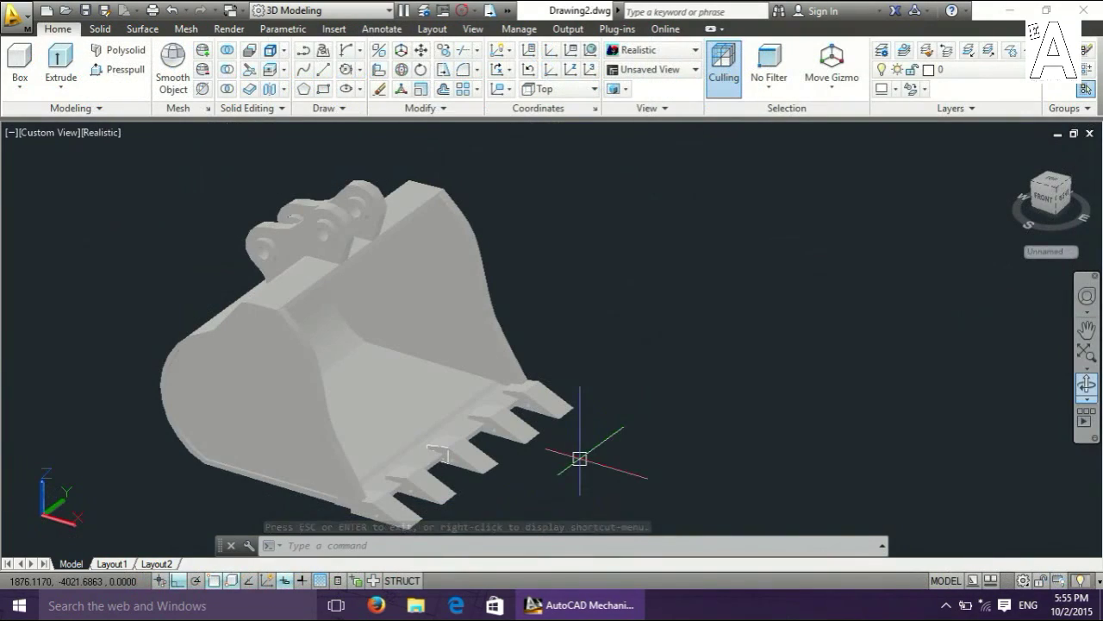
Orbit the shaded bucket into an isometric view showing its teeth and lugs.
mouse_move(993, 399)
middle_mouse_down("shift")
mouse_move(626, 396)
mouse_move(434, 370)
mouse_move(564, 415)
middle_mouse_up("shift")
mouse_move(564, 416)
left_mouse_down()
mouse_move(628, 423)
mouse_move(783, 482)
mouse_move(793, 431)
left_mouse_up()
middle_click_drag(793, 432, 679, 463, "shift")
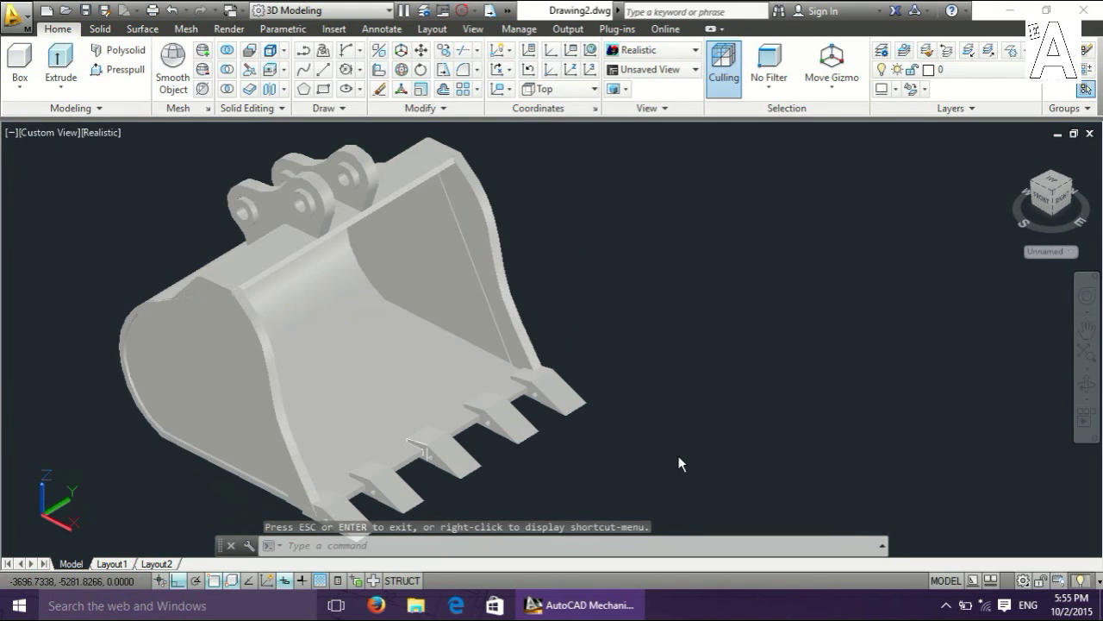